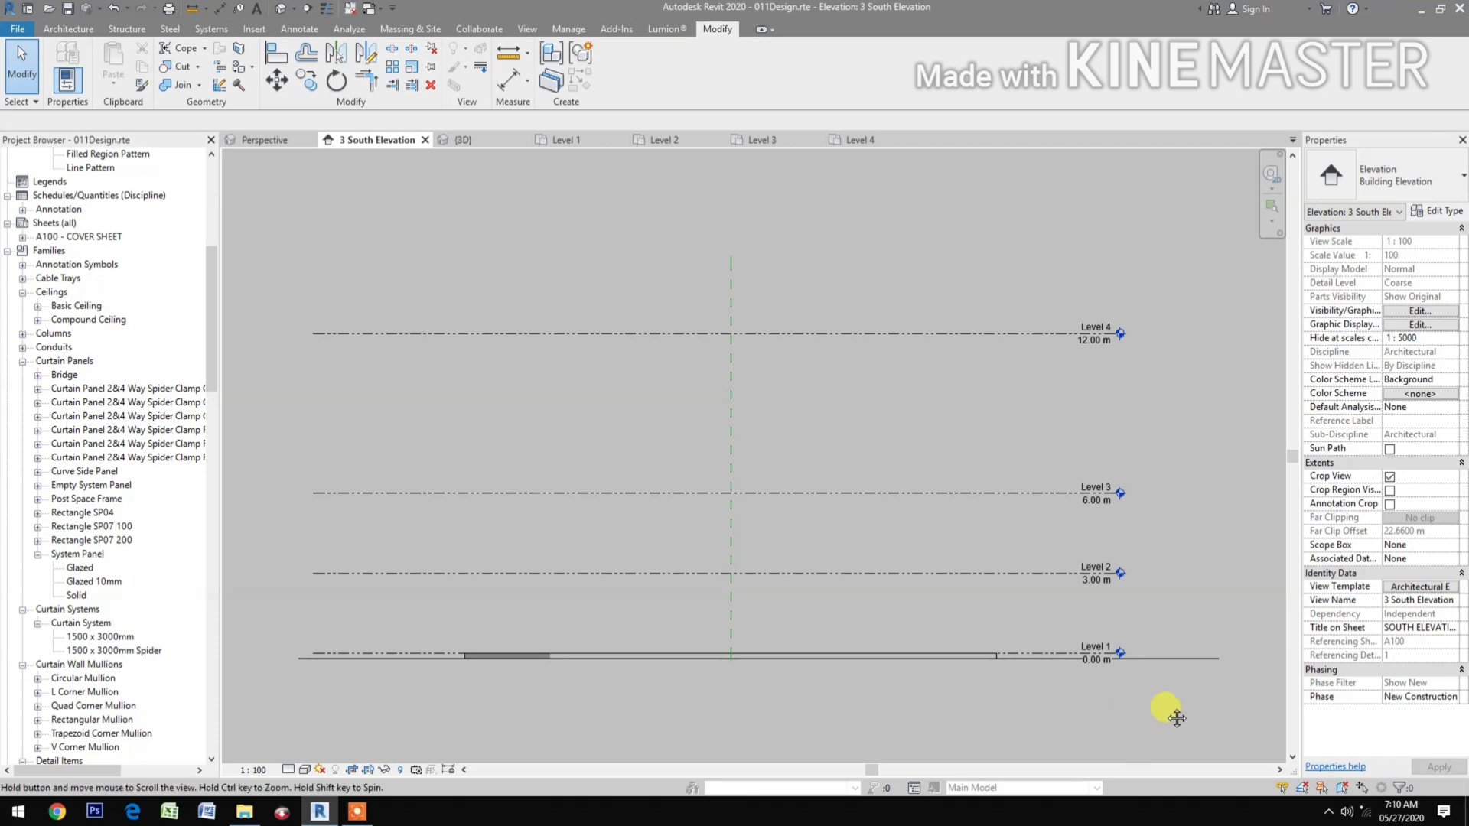
Examine the level names and elevations in the South Elevation, from Level 1 up to Level 4.
scroll(1125, 681, up, 4)
middle_drag(1106, 680, 1028, 700)
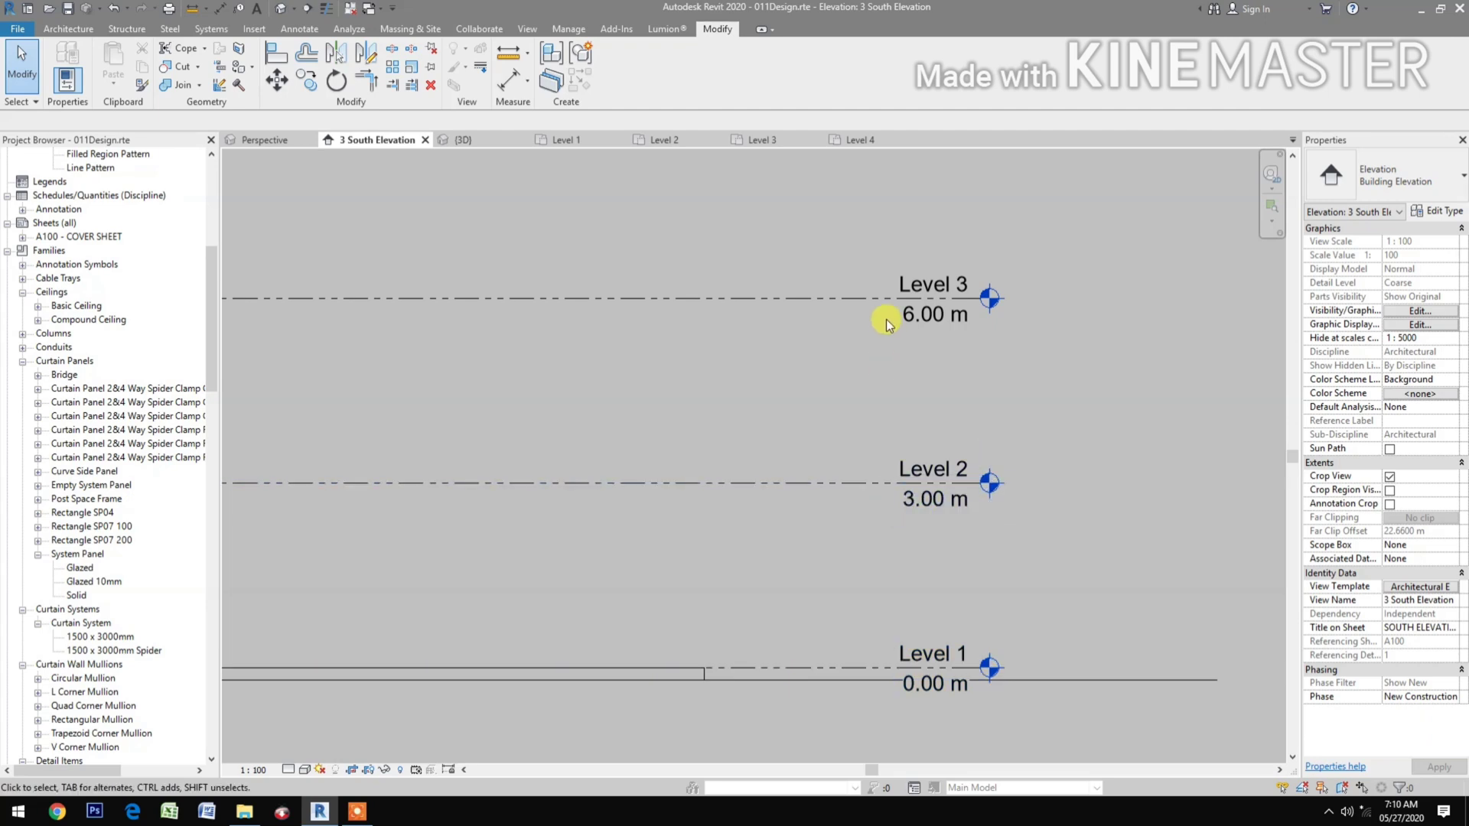
middle_drag(849, 360, 818, 682)
scroll(828, 545, down, 1)
scroll(828, 545, down, 1)
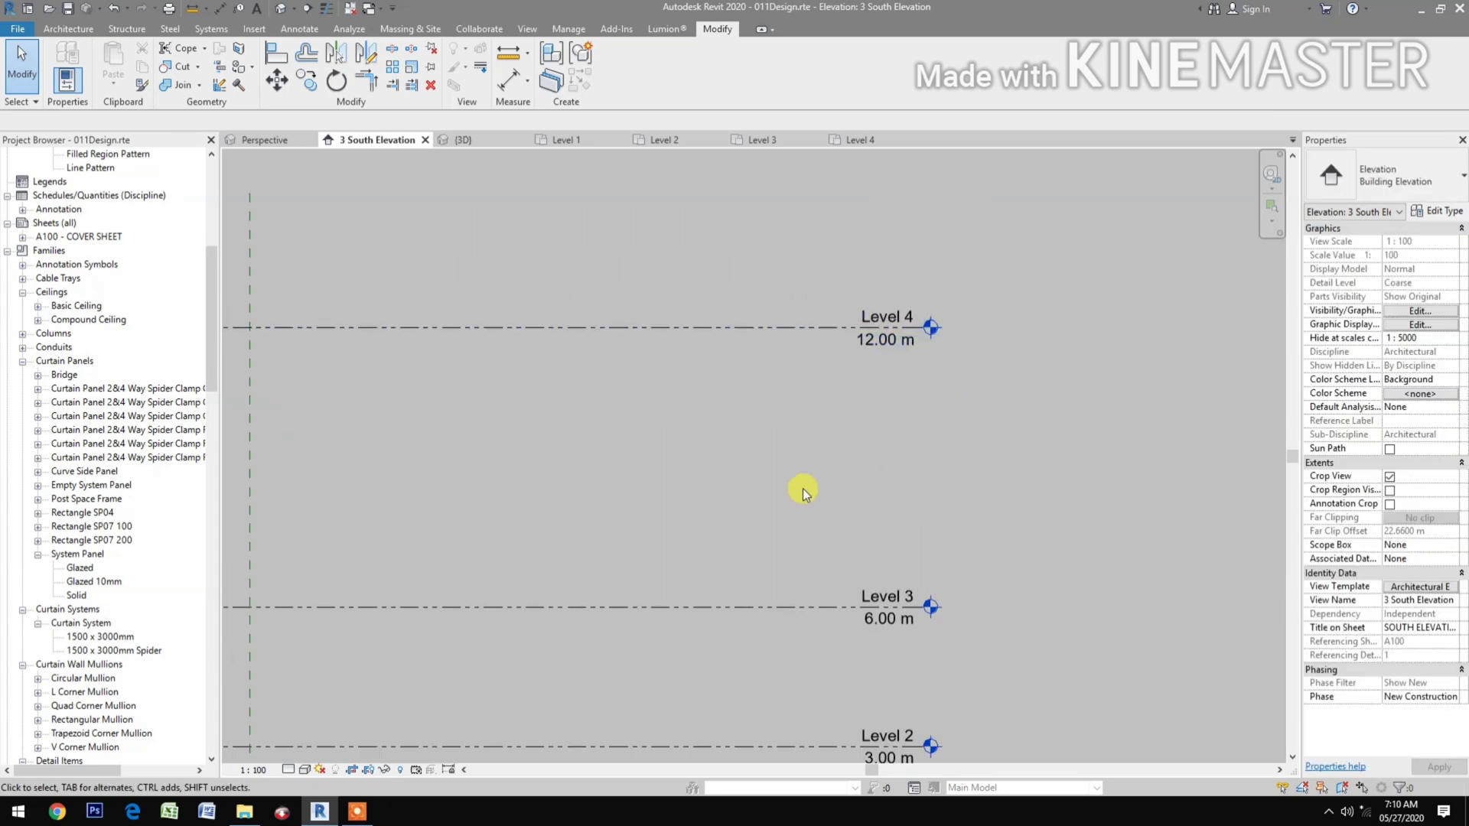
scroll(820, 495, down, 3)
middle_drag(819, 495, 1036, 433)
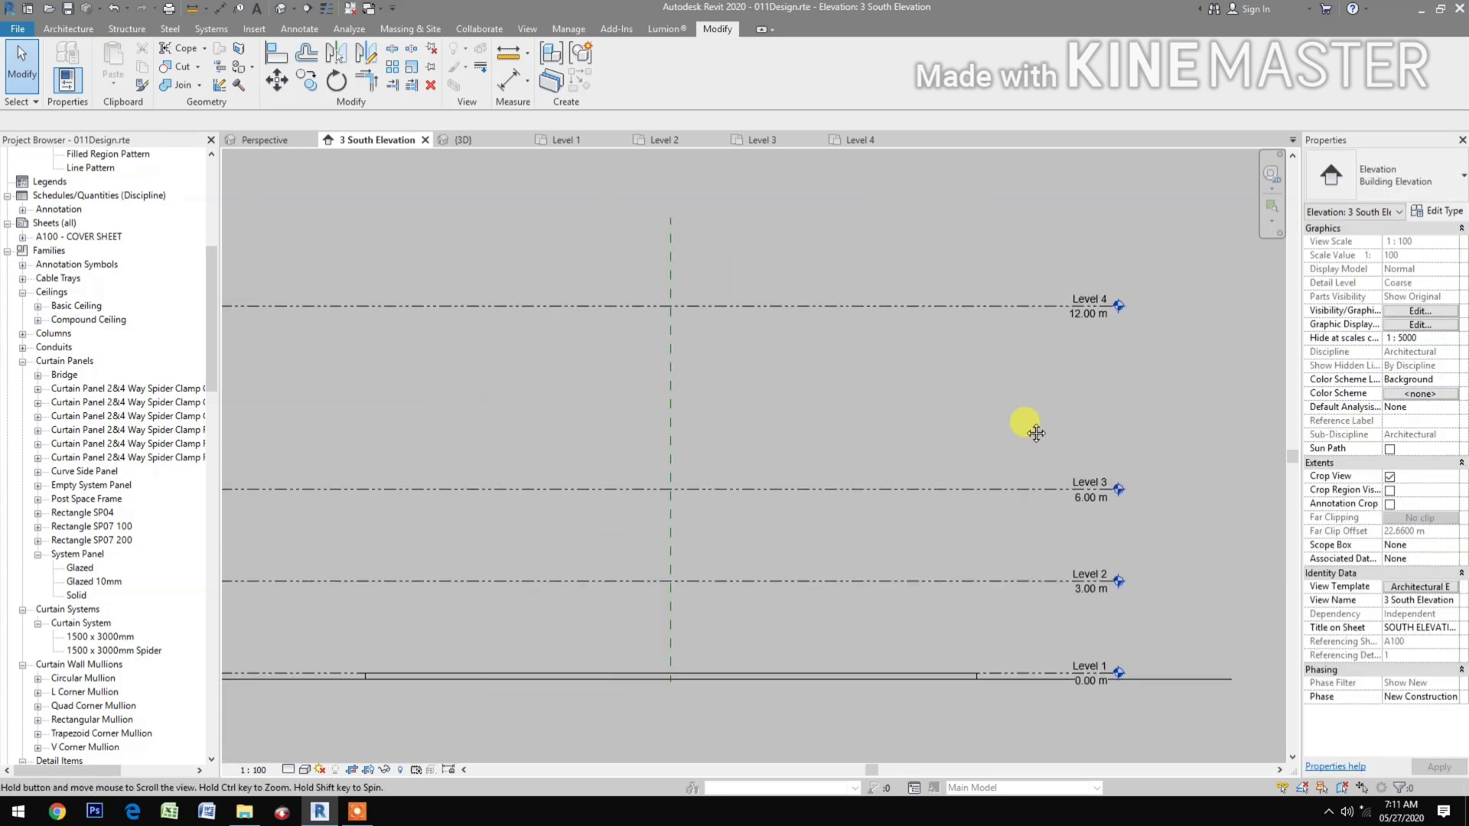
Start a new in-place mass in the Level 1 floor plan, accepting the proposed name.
click(580, 144)
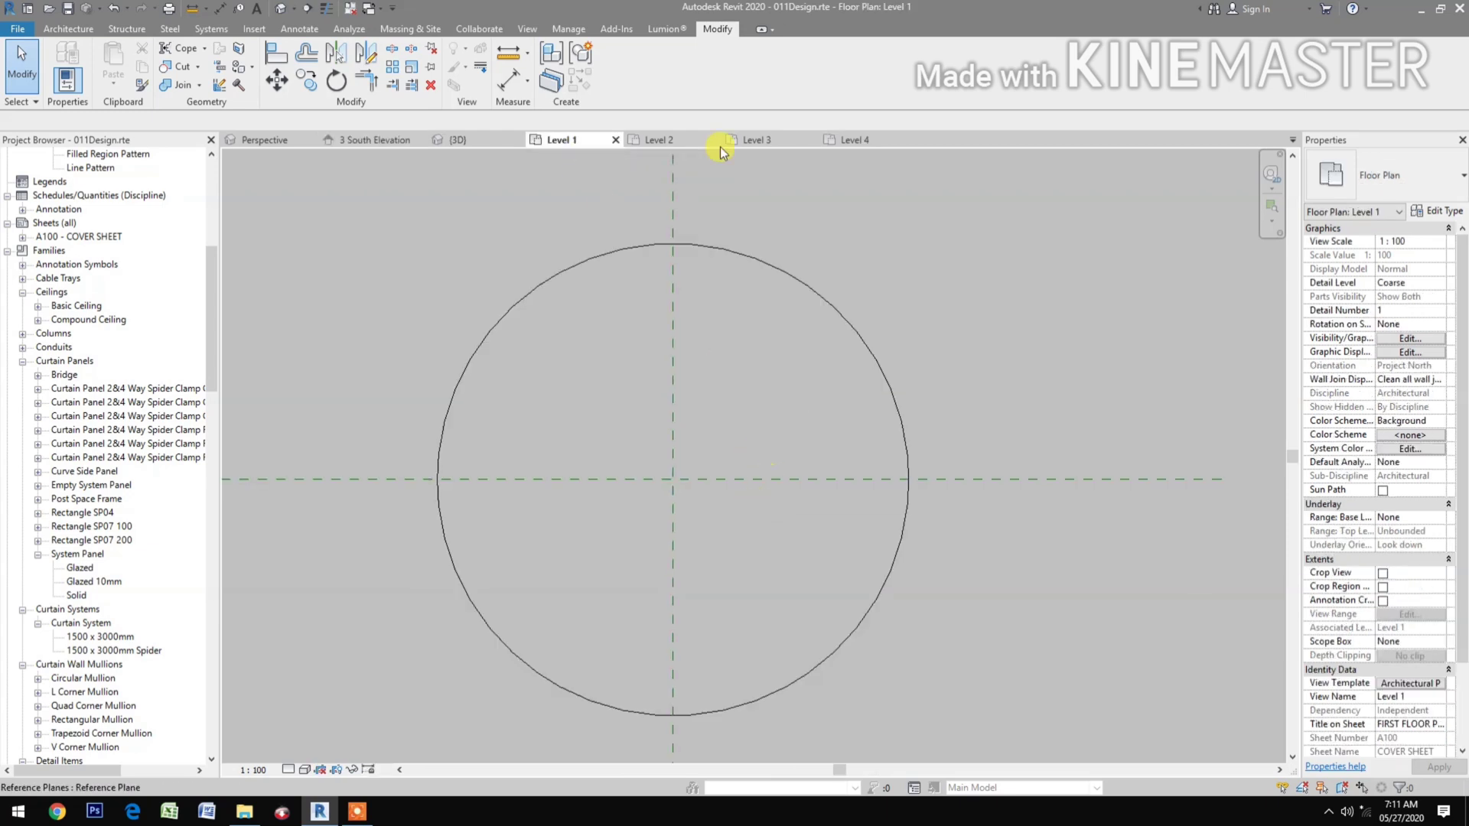
click(403, 31)
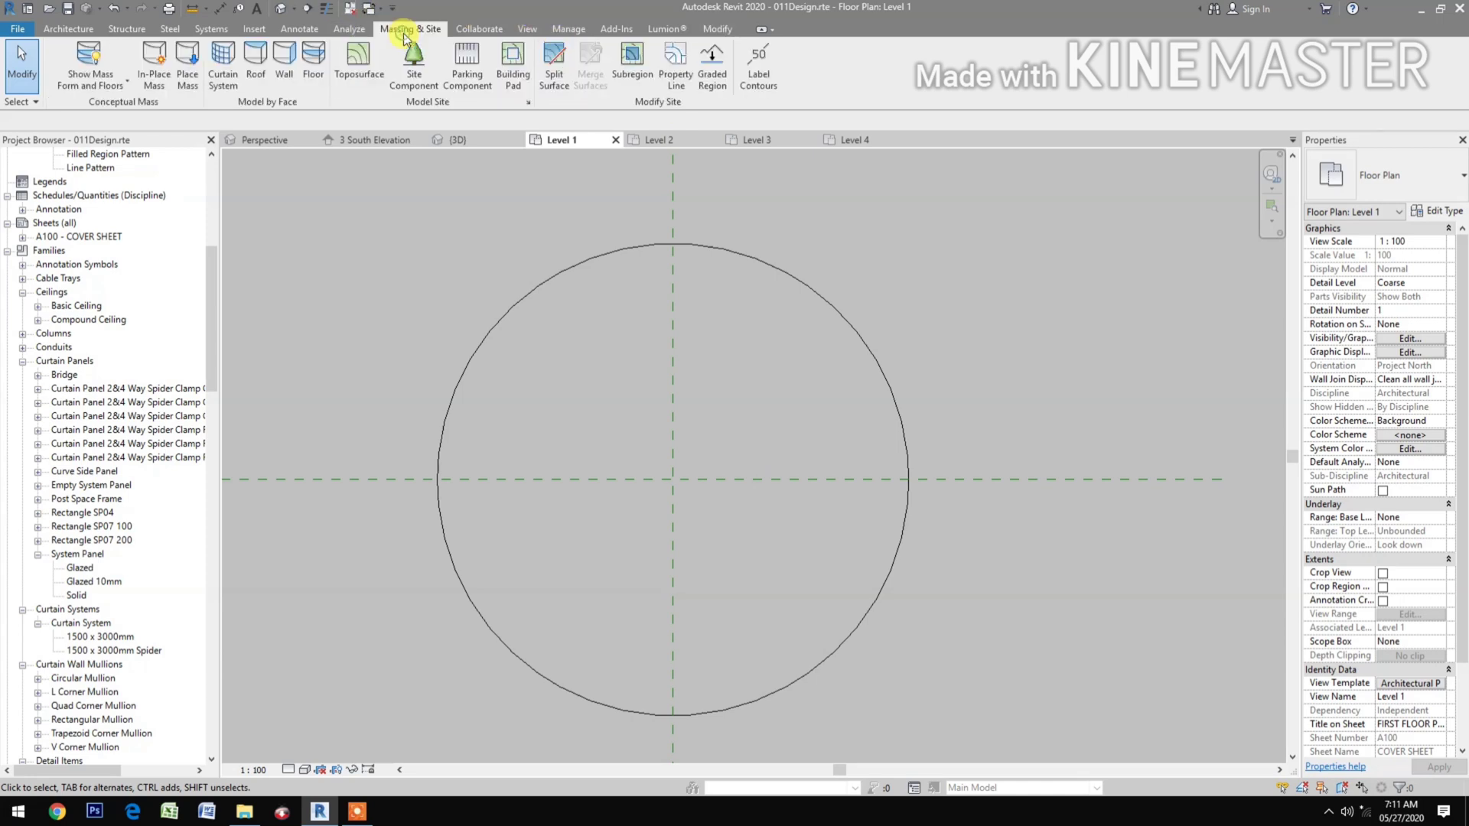
click(155, 77)
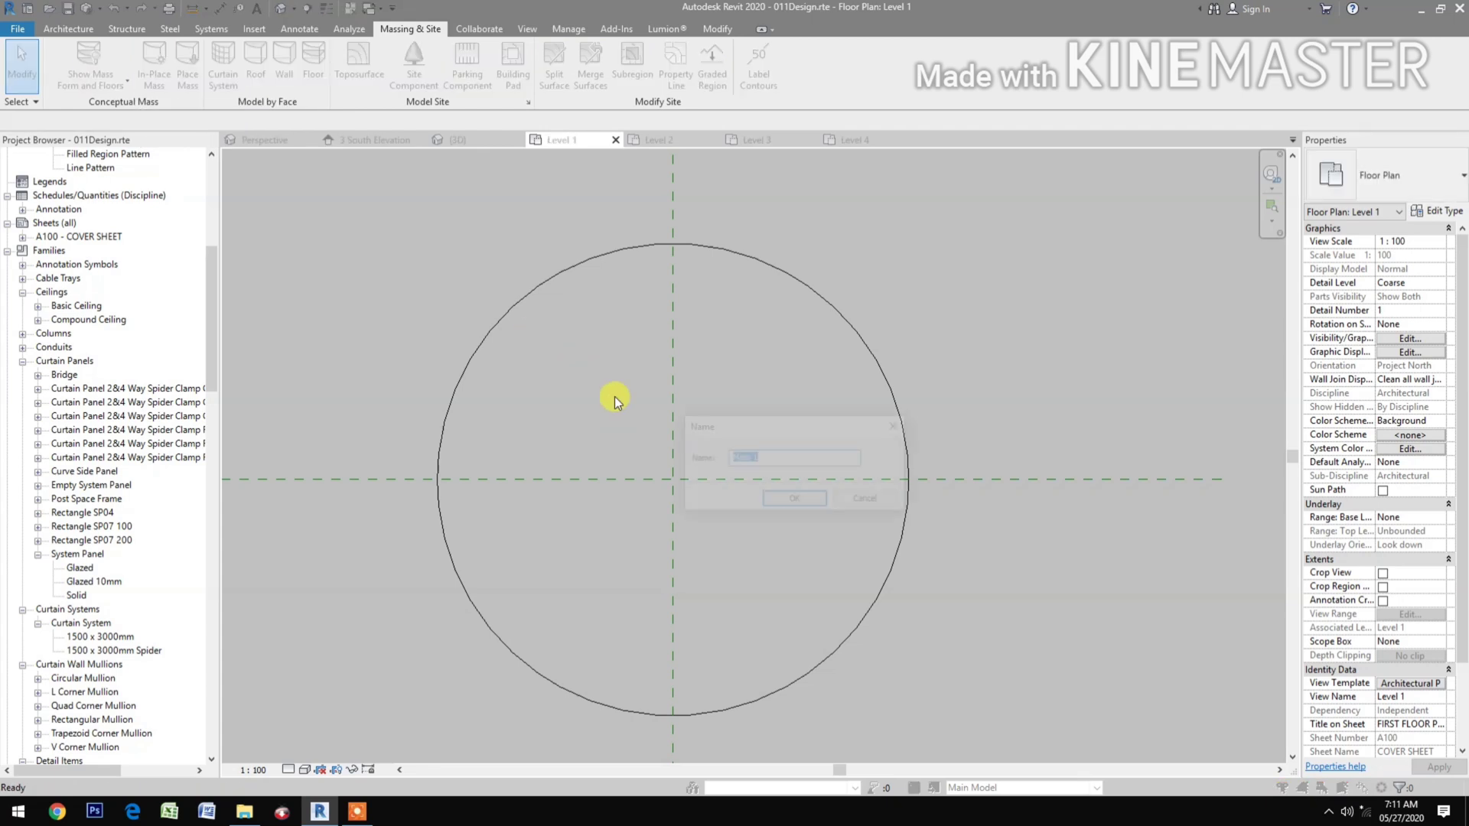
click(801, 505)
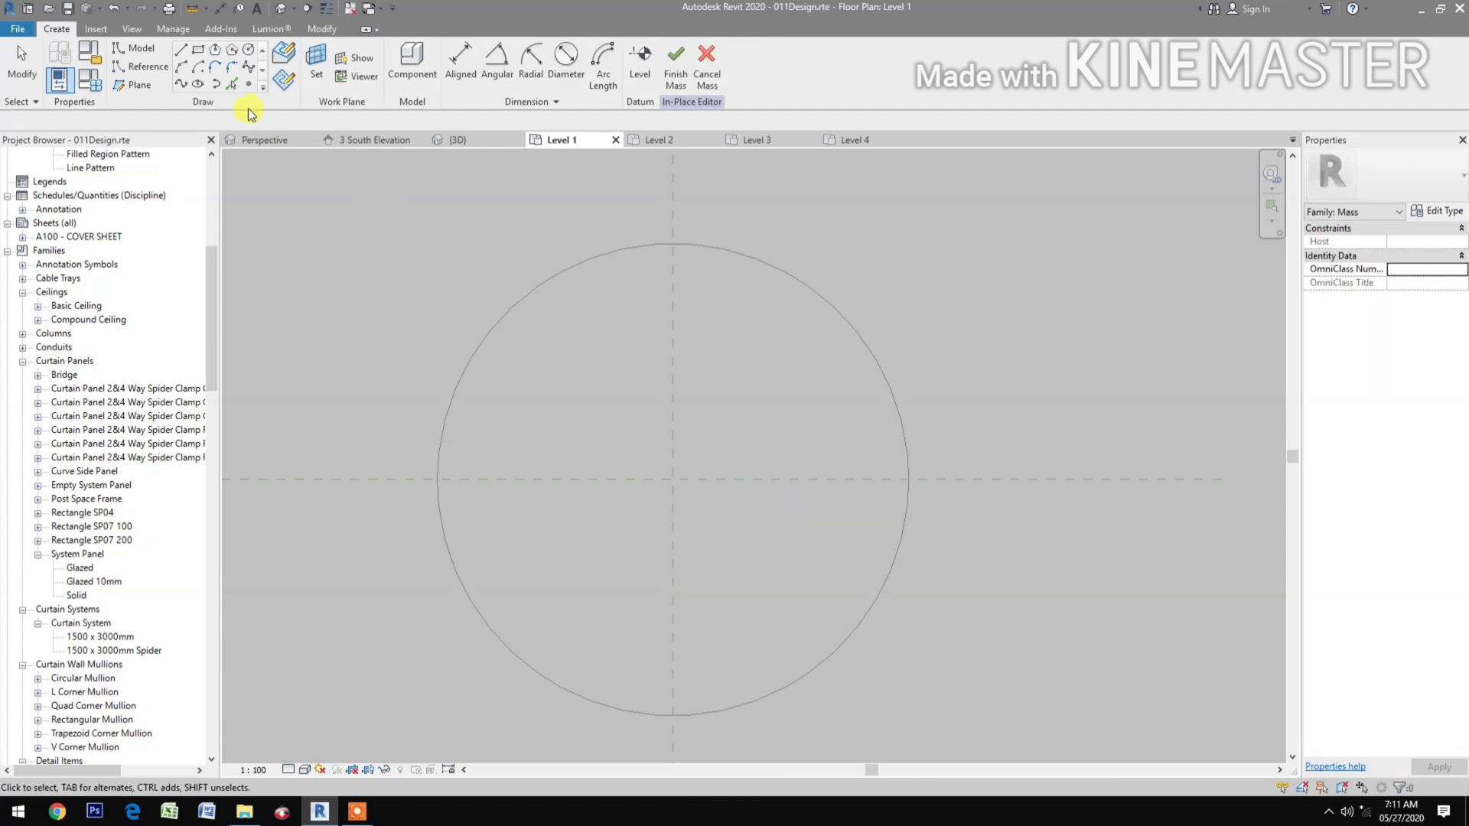
Draw a model-line circle of 7 m radius on Level 1, centred on the reference plane intersection.
click(247, 53)
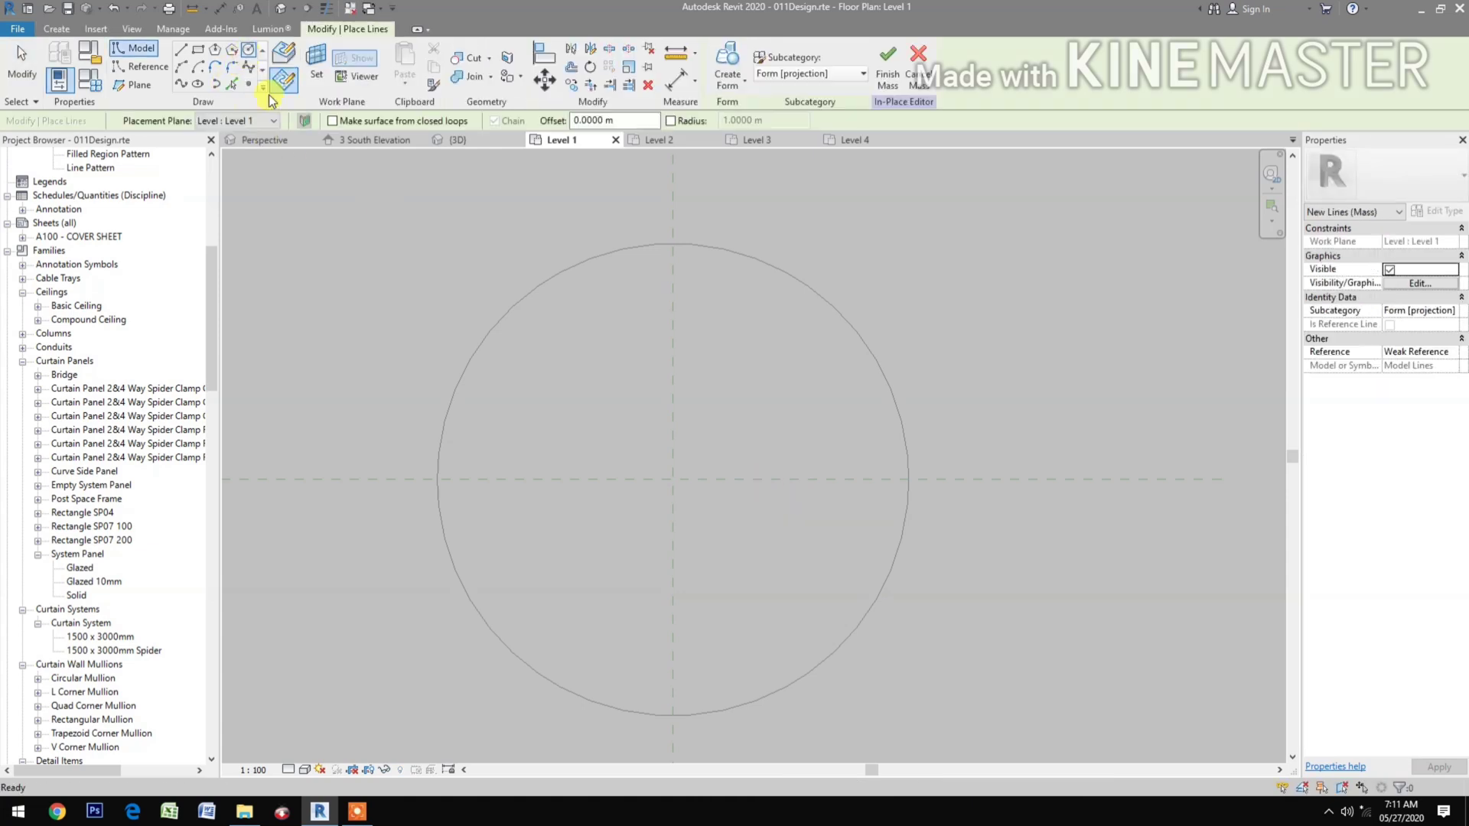
click(673, 478)
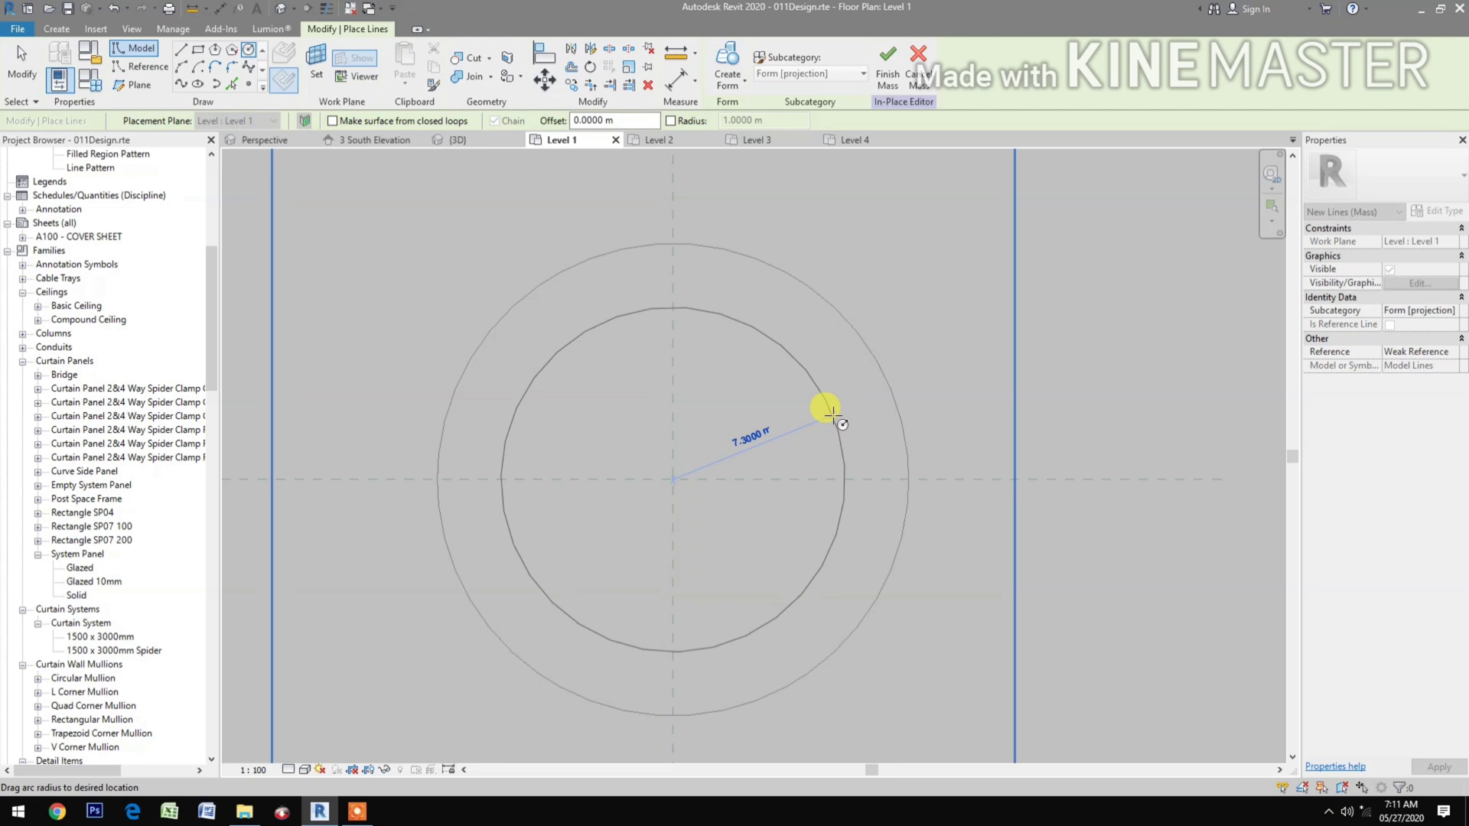
text(7)
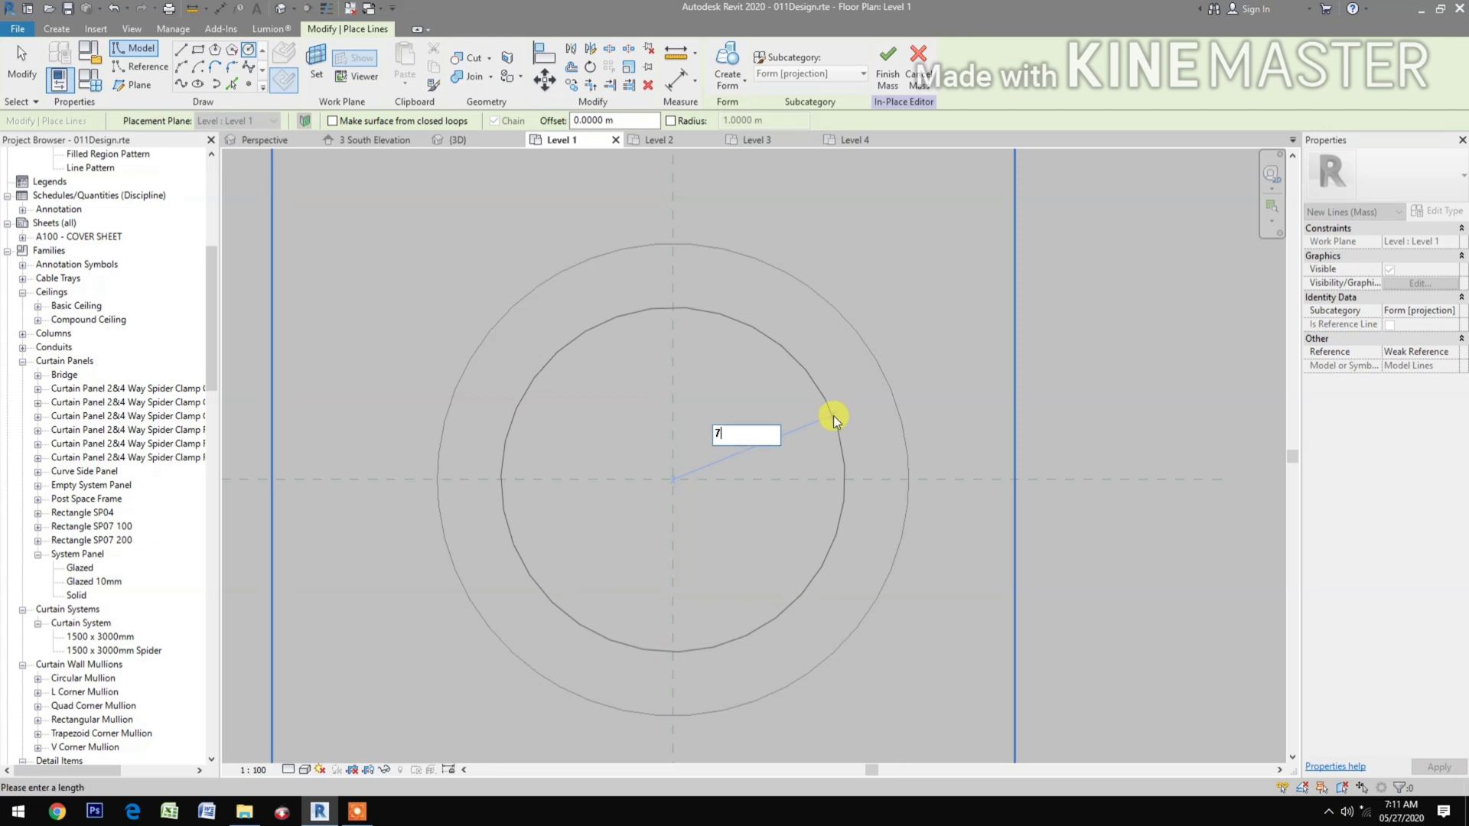
key(Return)
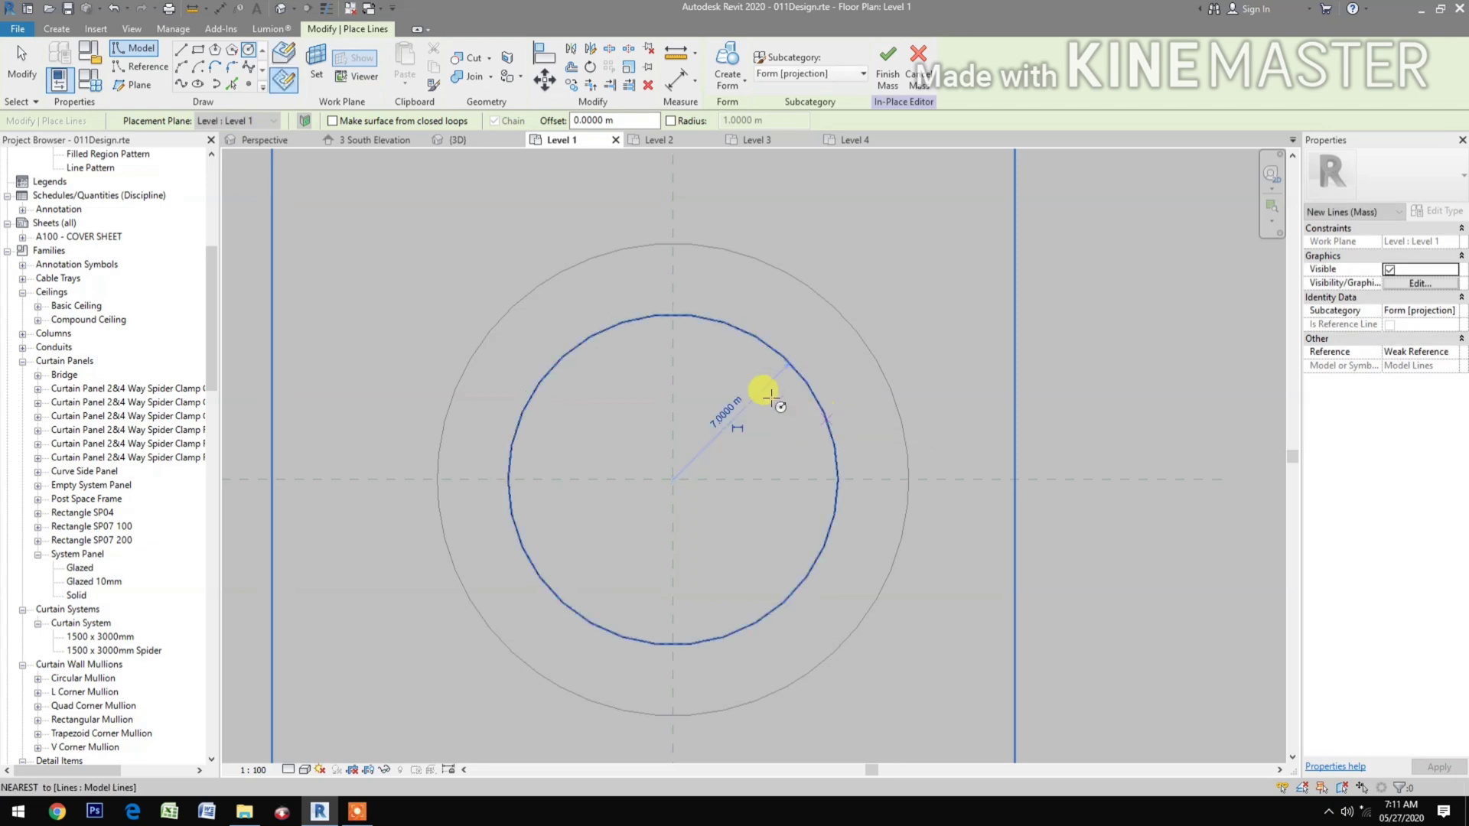
Draw a model-line circle of 8 m radius on Level 2, centred on the reference plane intersection.
click(693, 146)
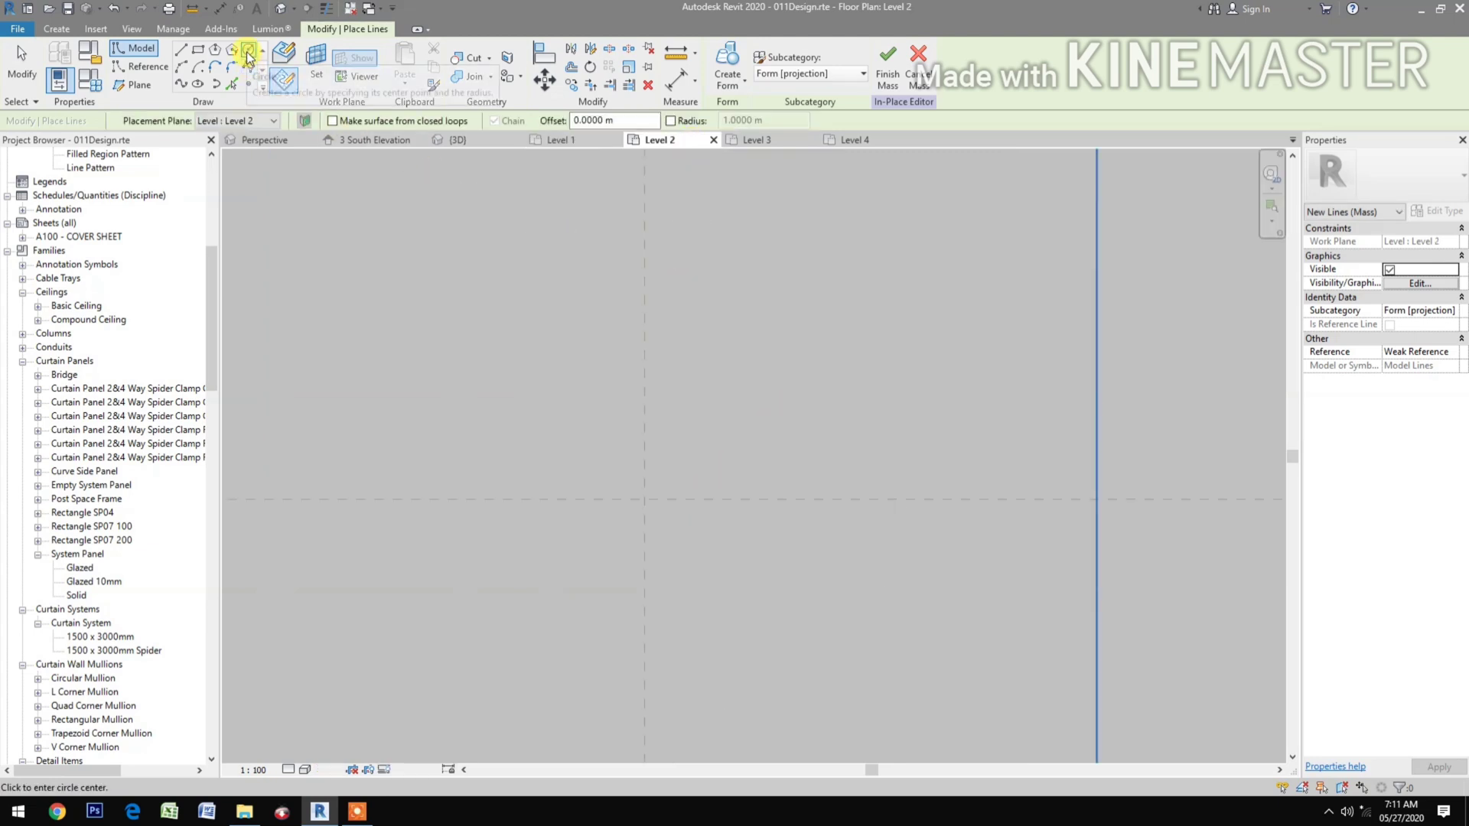
key(Escape)
click(645, 499)
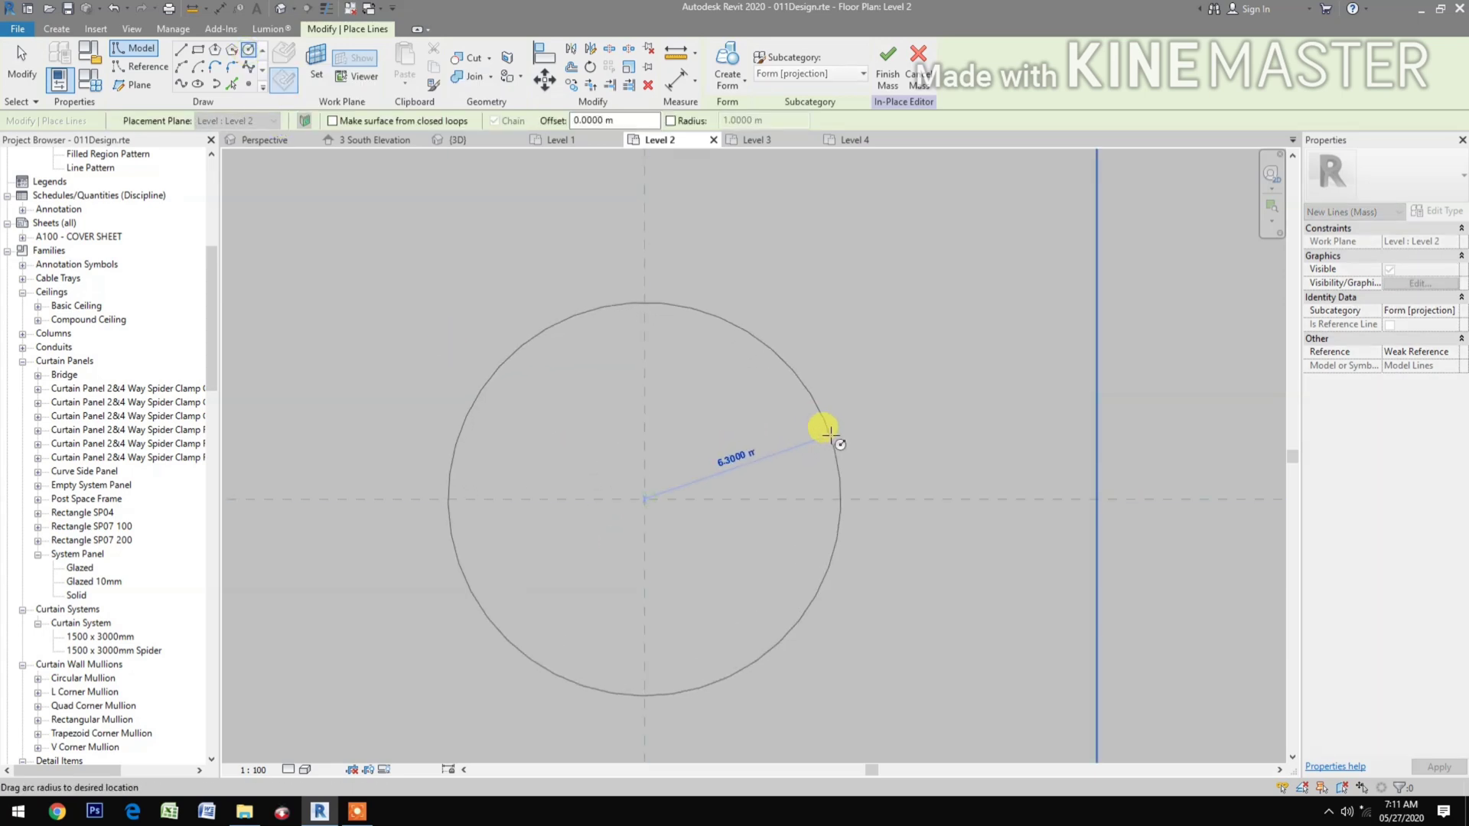
text(8)
key(Return)
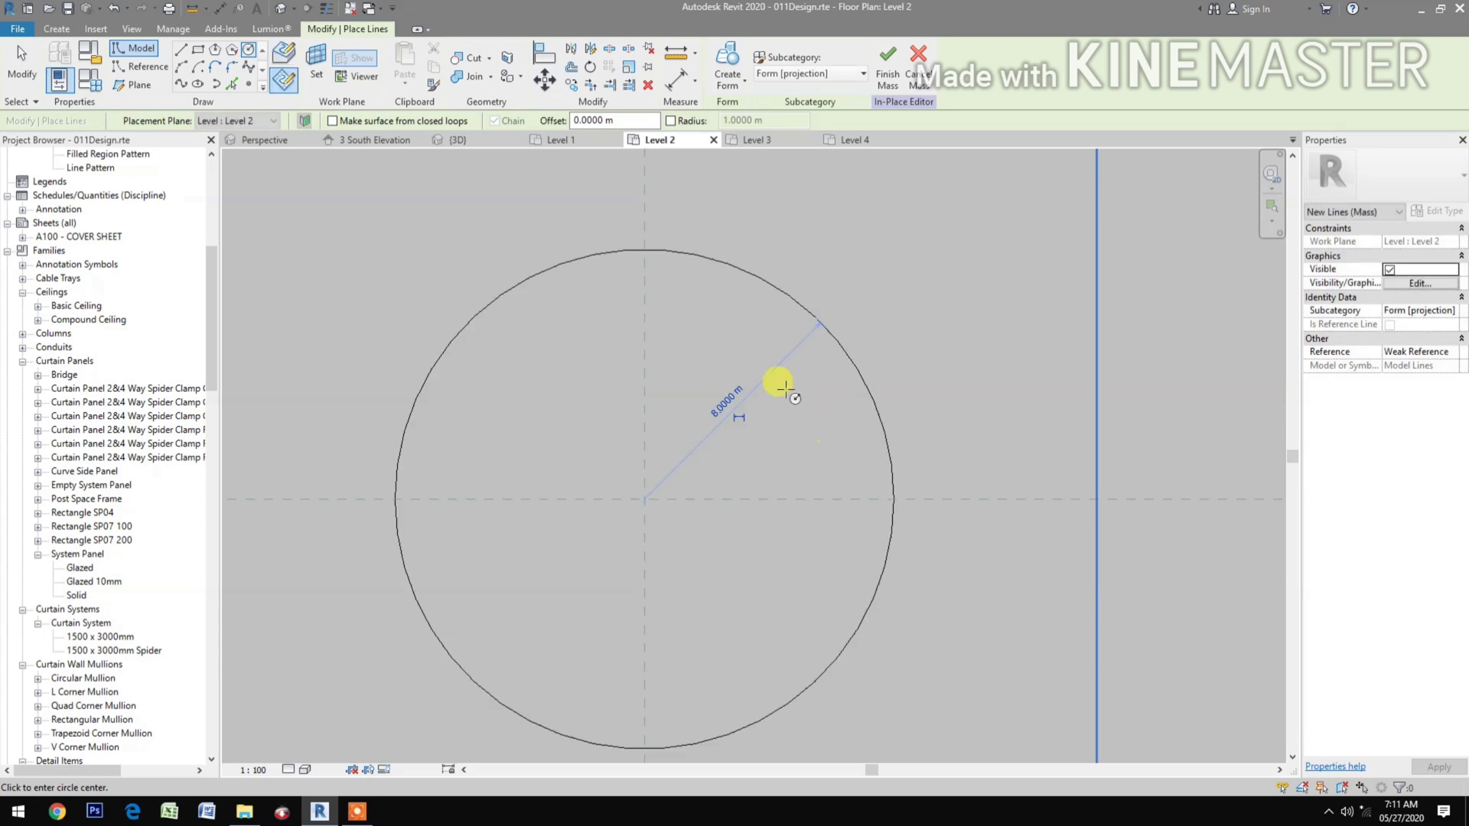
Create a solid form between the Level 1 and Level 2 circles in the 3D view.
click(482, 142)
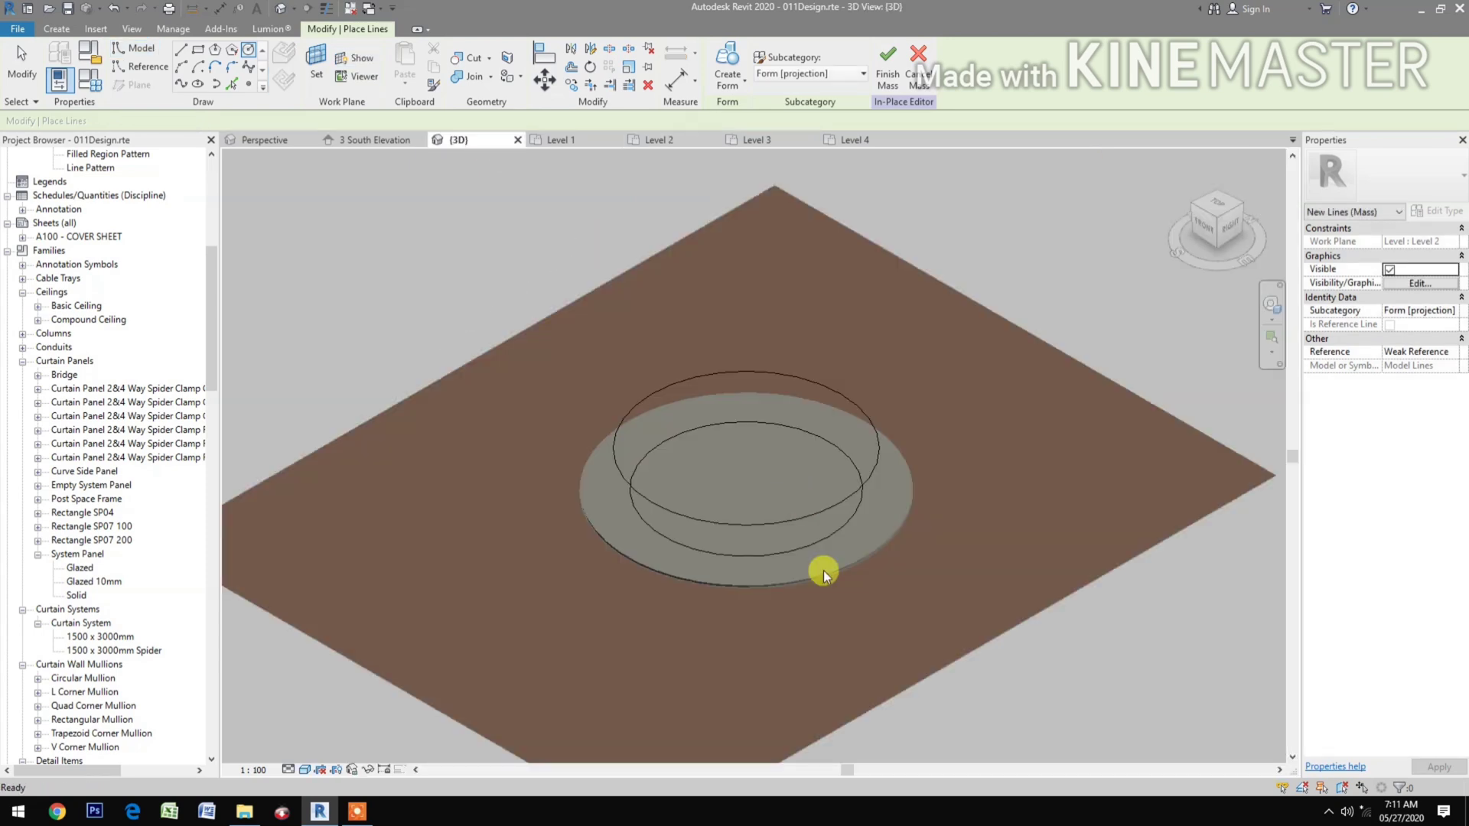
key(Escape)
key(Escape)
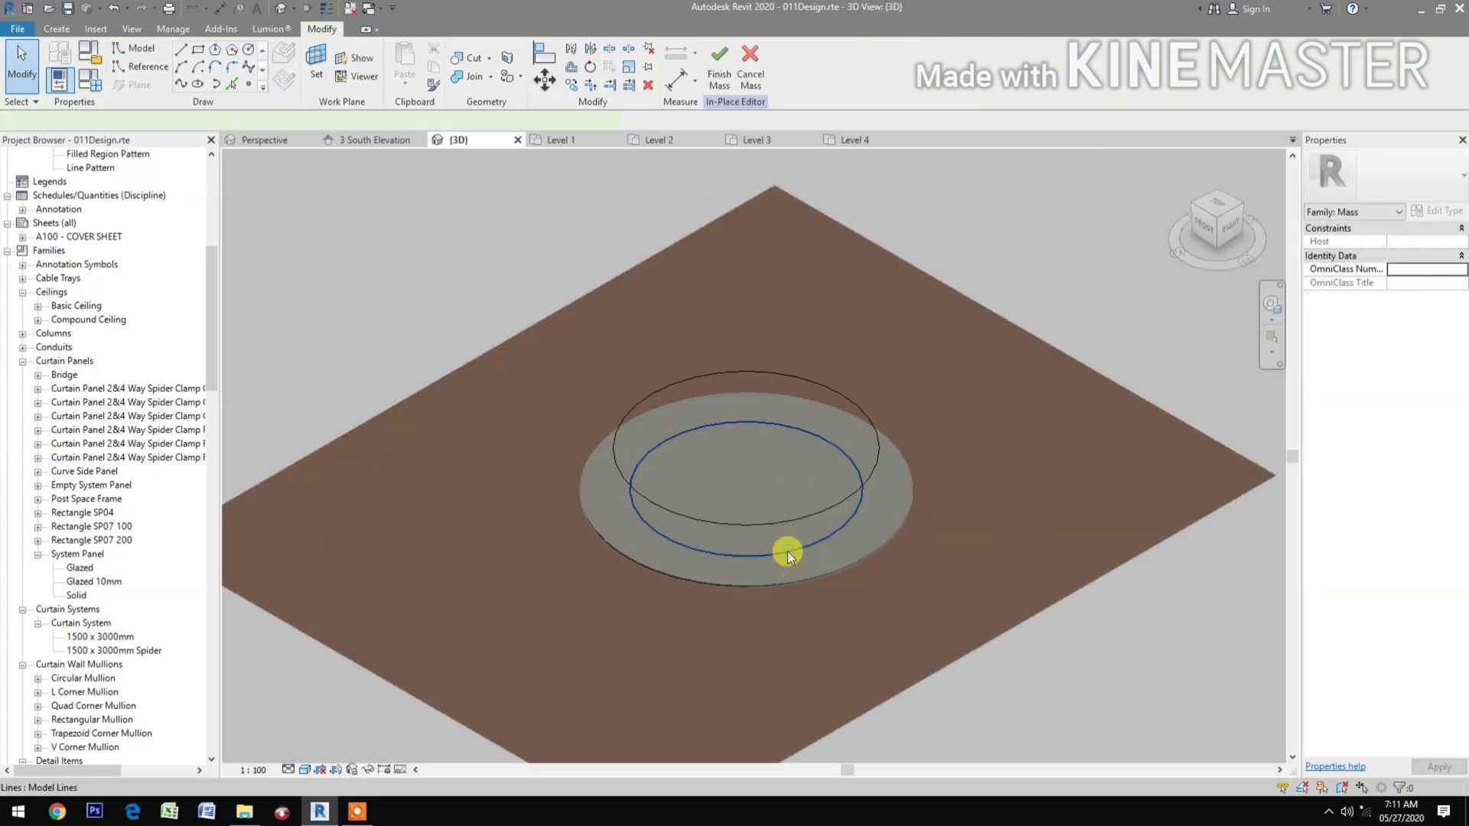
click(787, 552)
key(Escape)
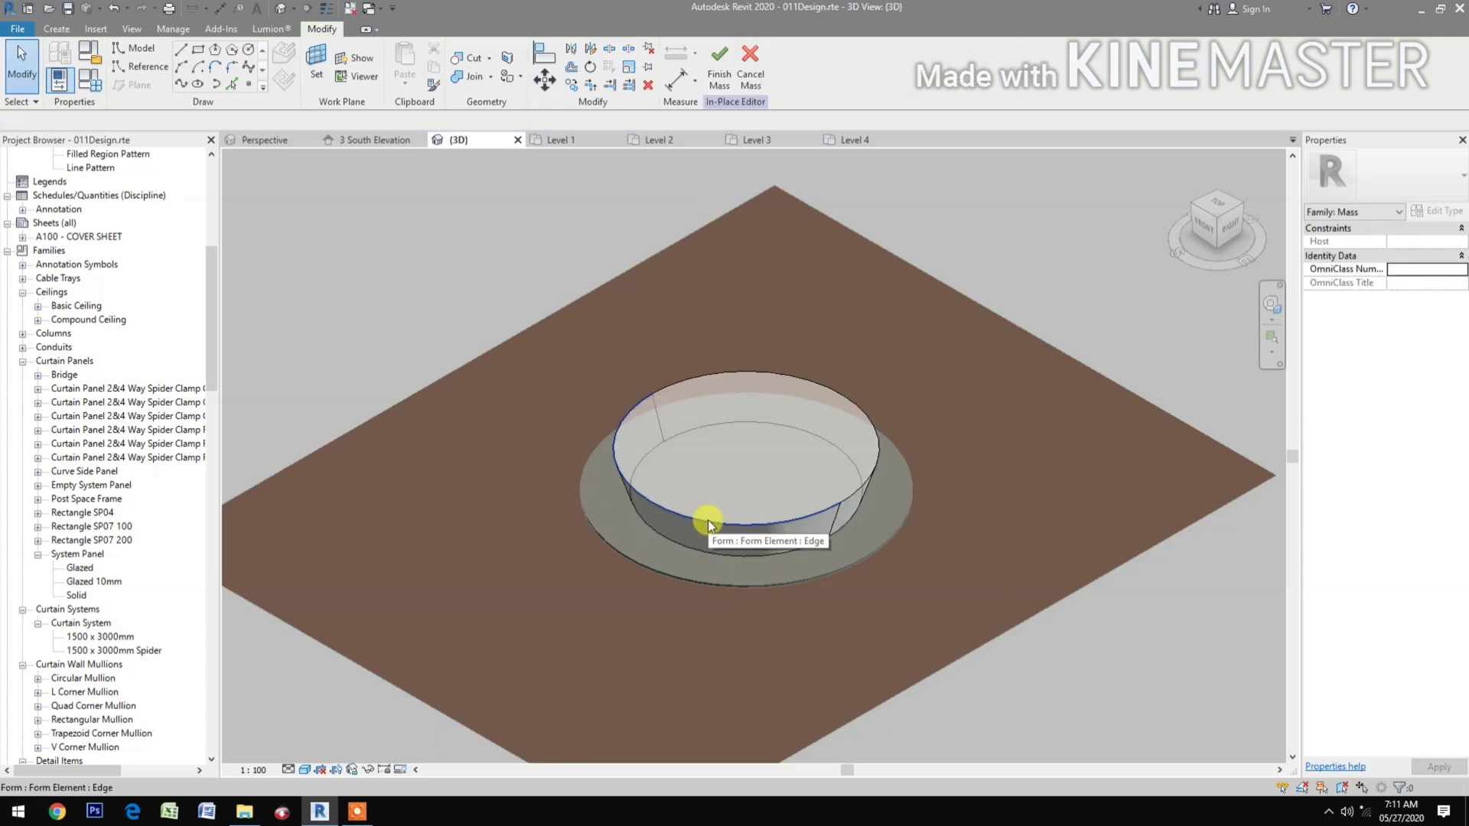
Divide the front half of the form's side surface, setting its U grid number to 1.
key(Tab)
key(Tab)
key(Tab)
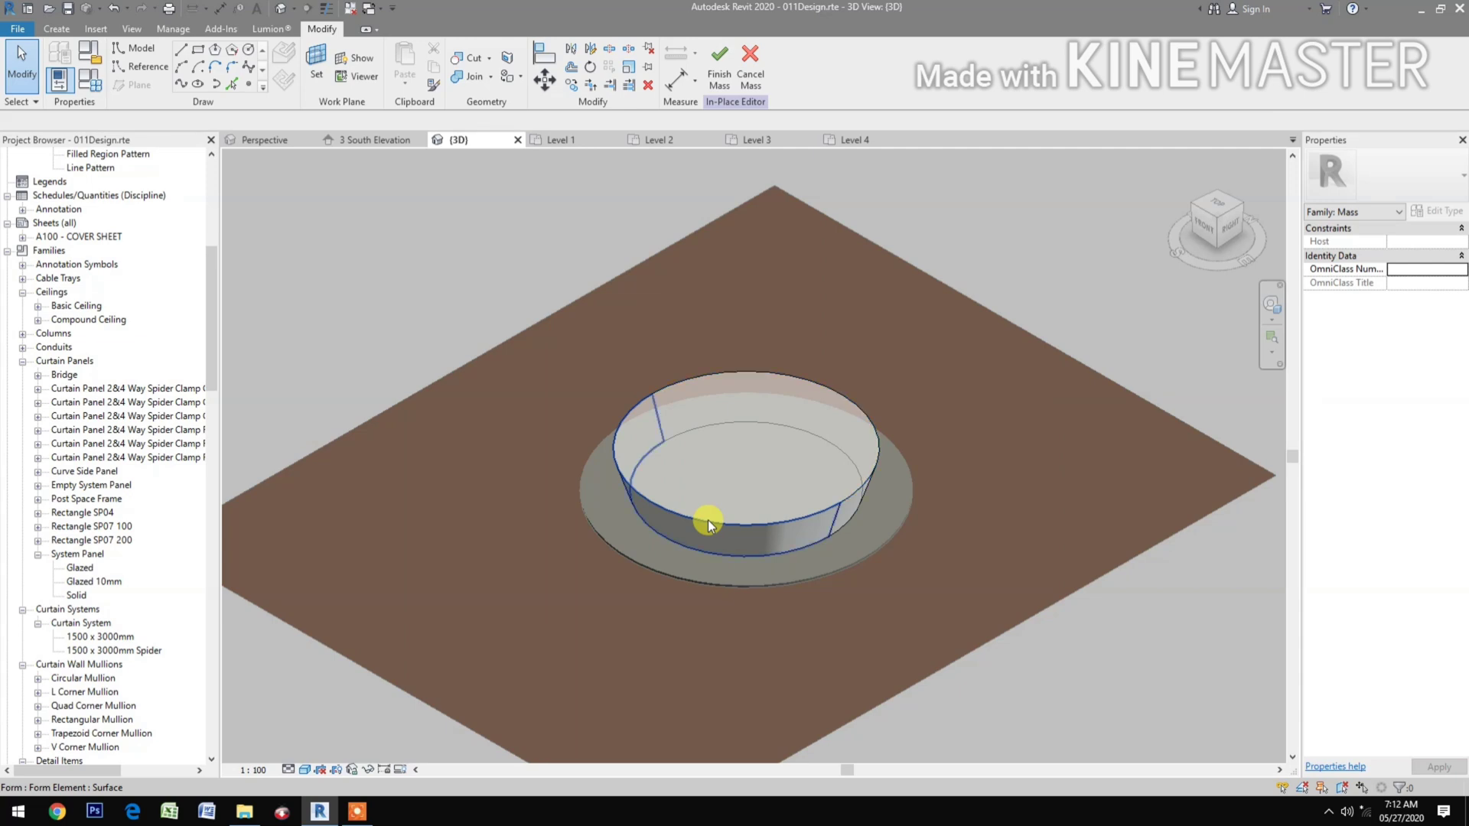
click(709, 521)
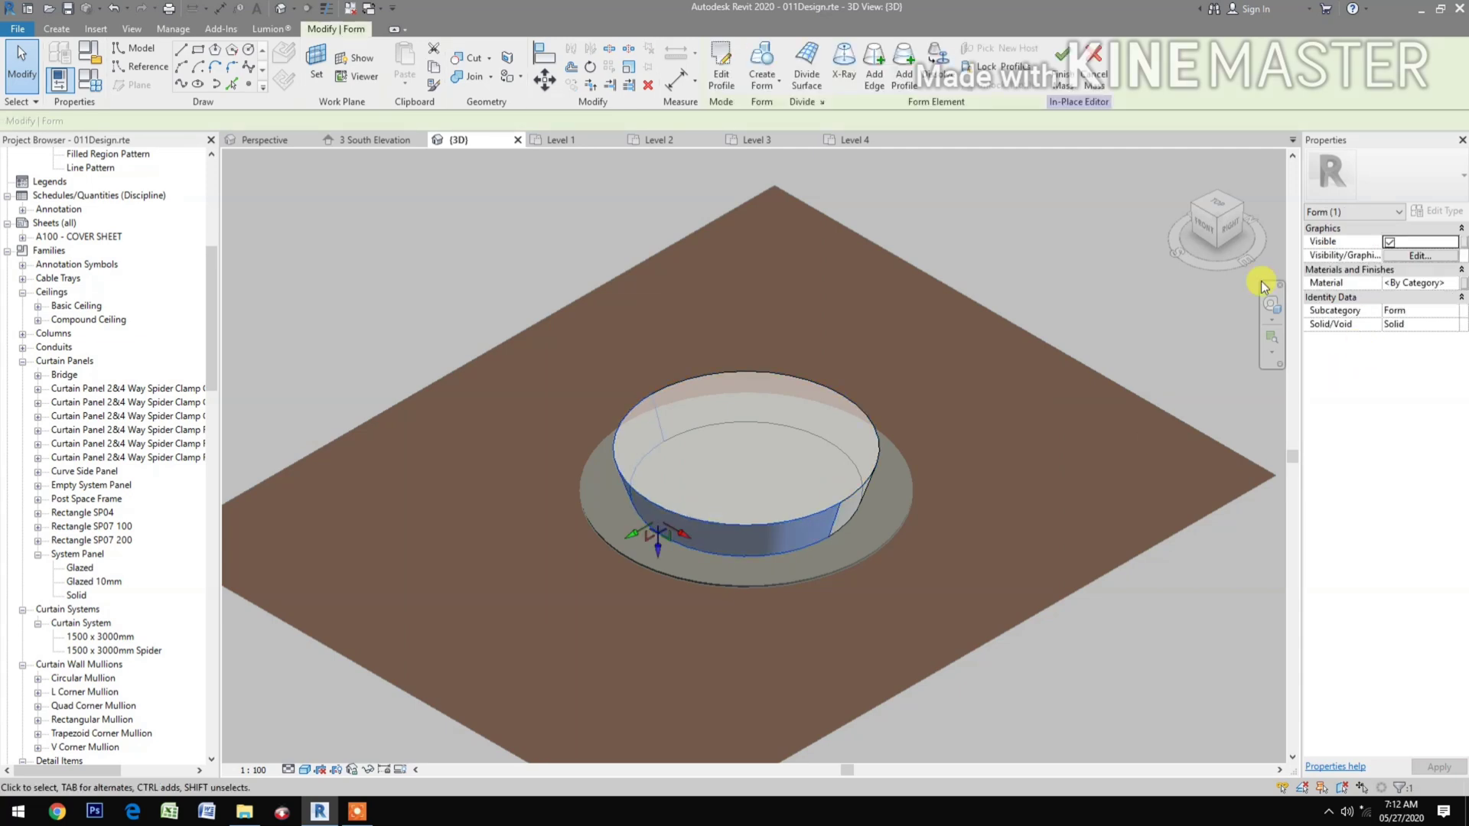
click(809, 70)
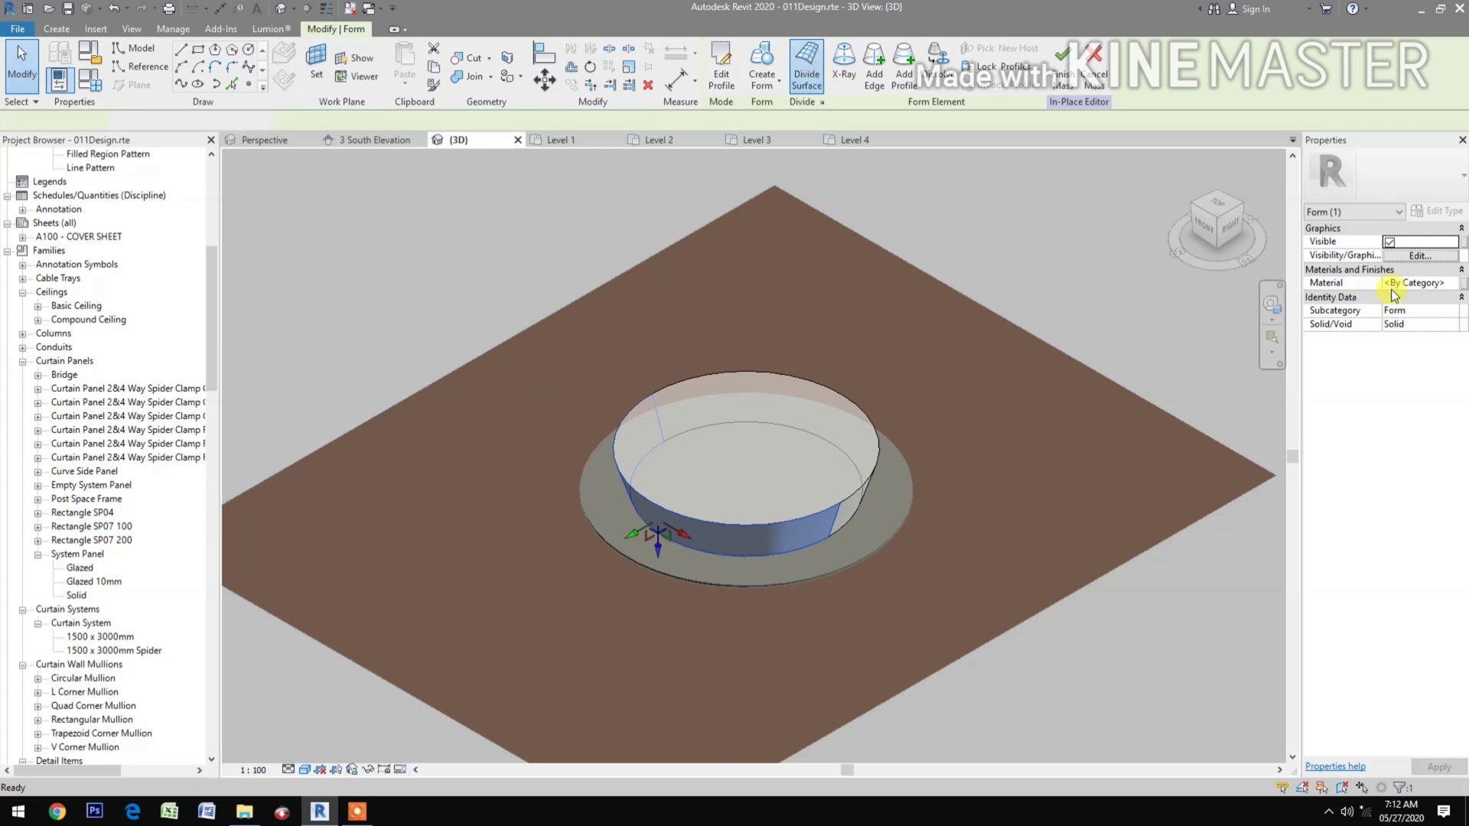
click(1420, 298)
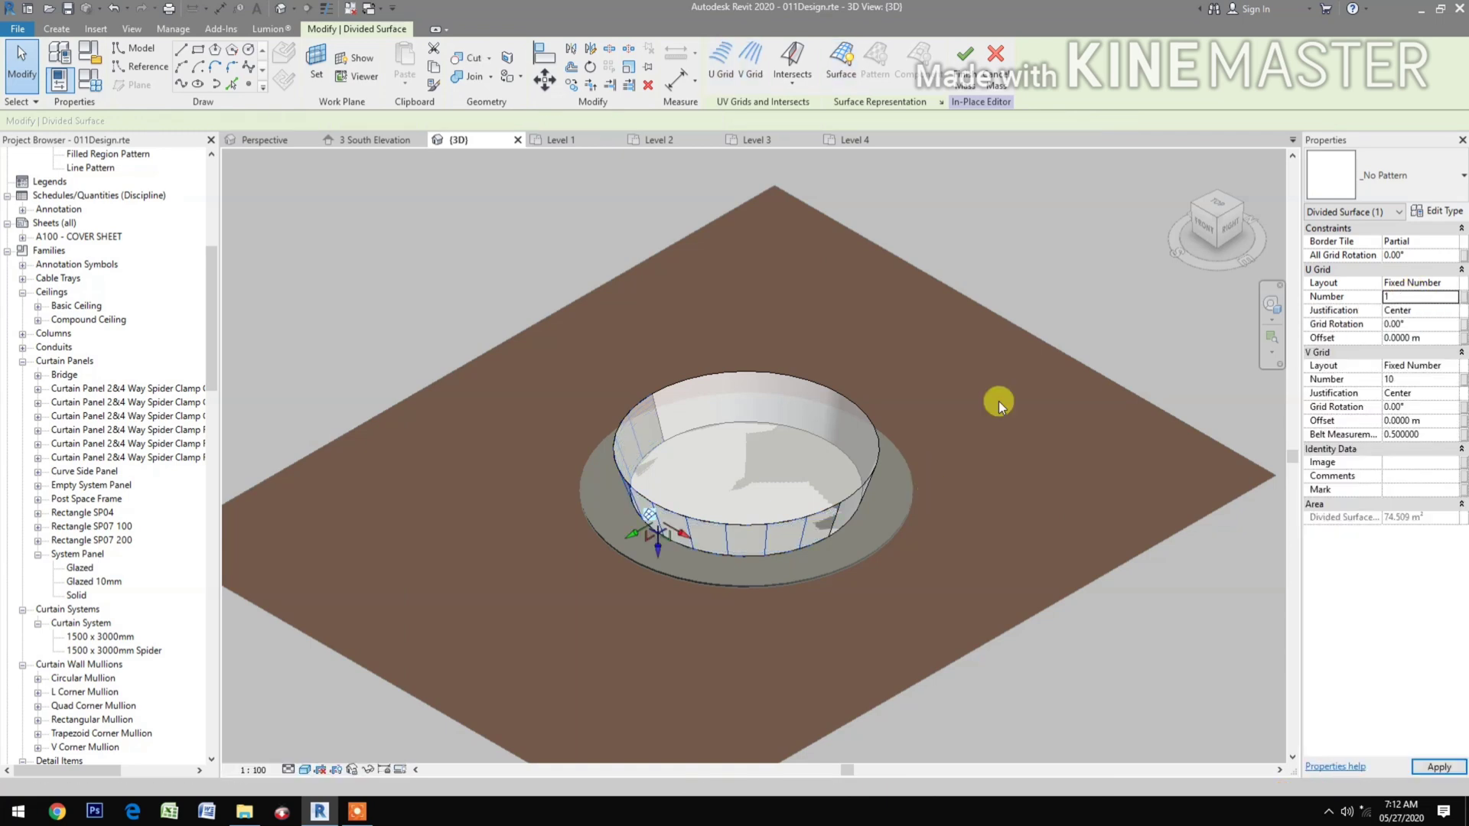
key(Escape)
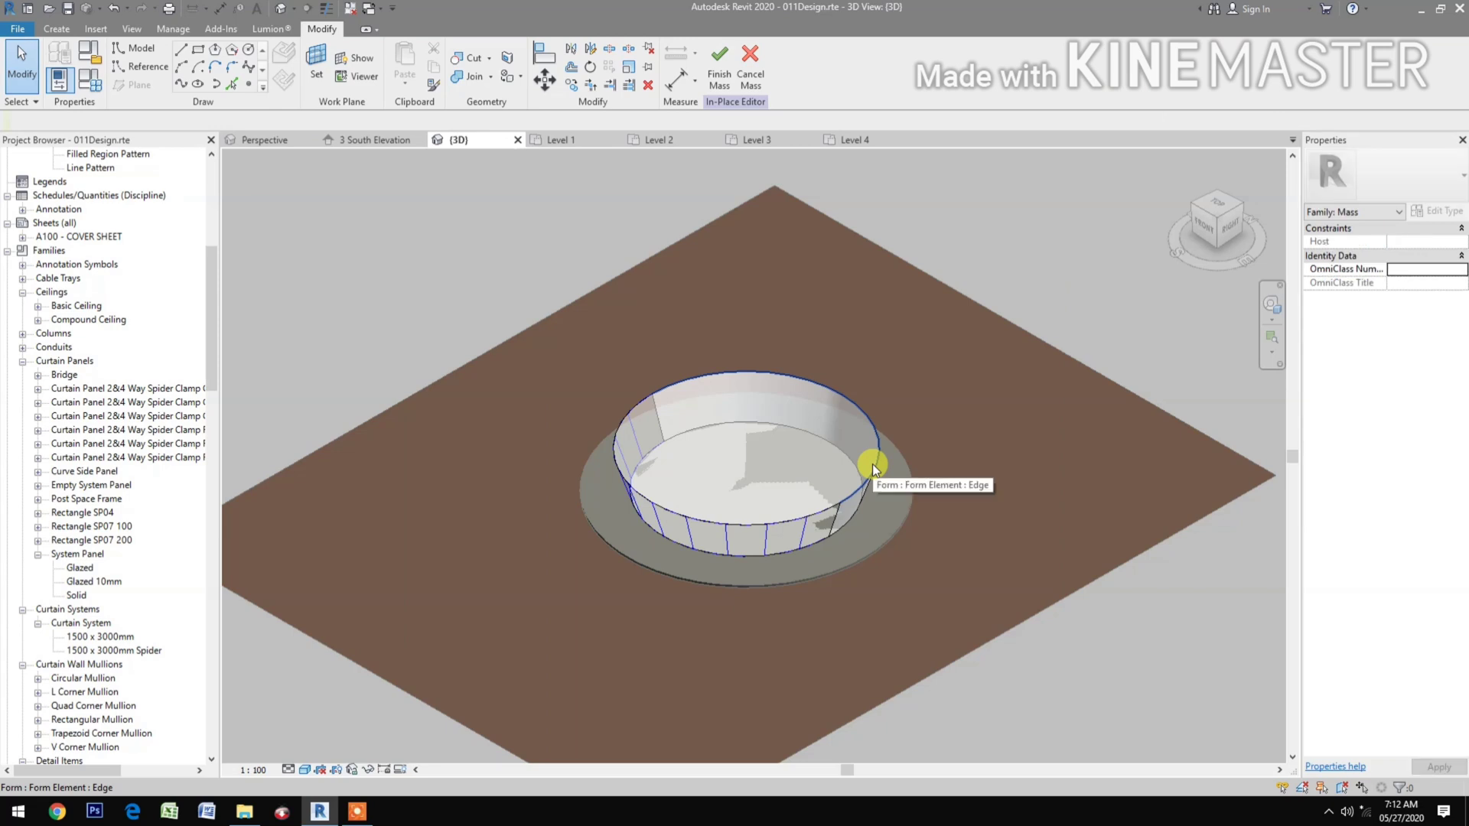
Divide the rear half of the form's side surface with a U grid number of 1, and finish the mass.
key(Tab)
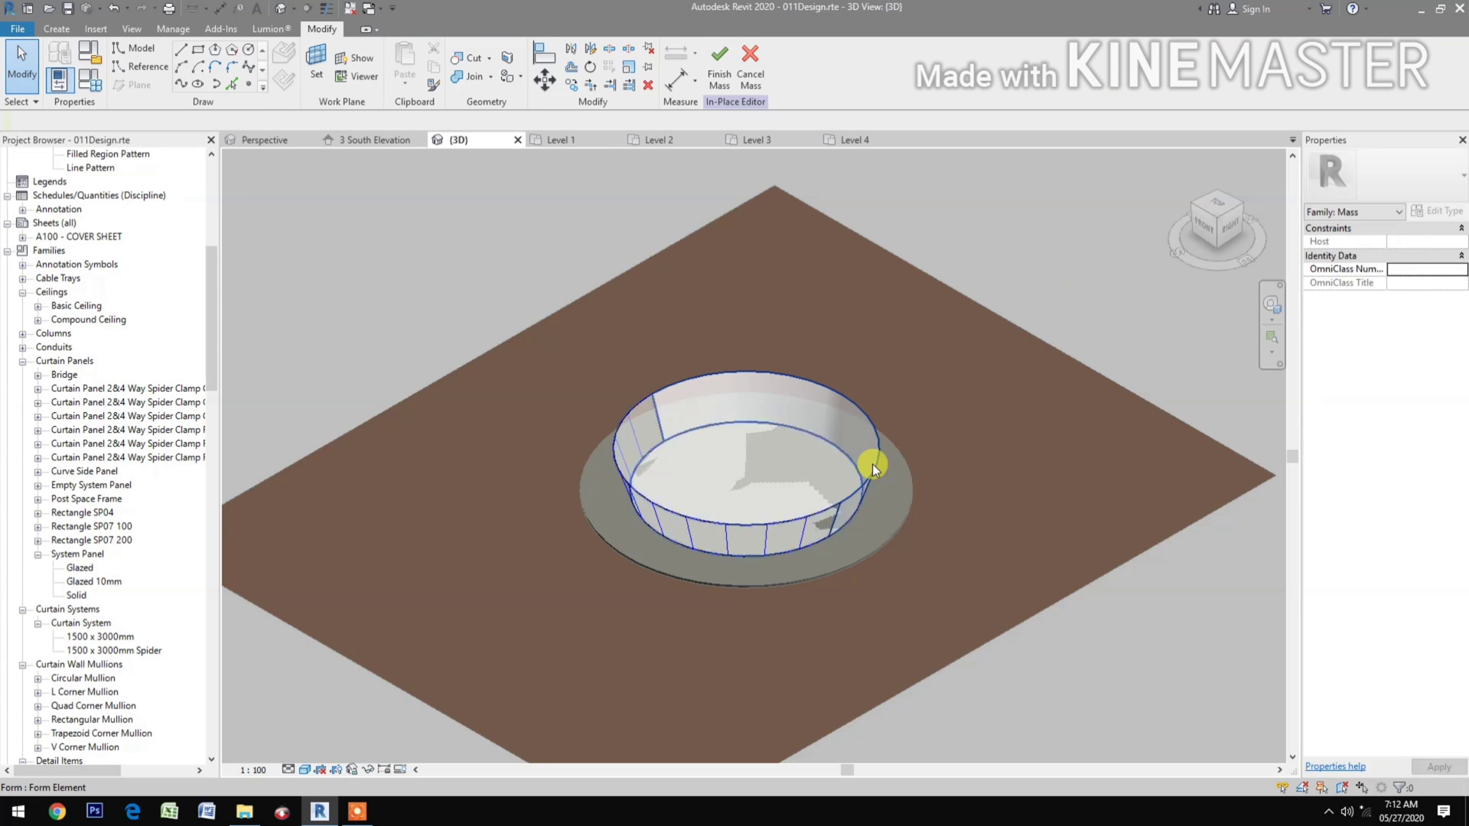
key(Tab)
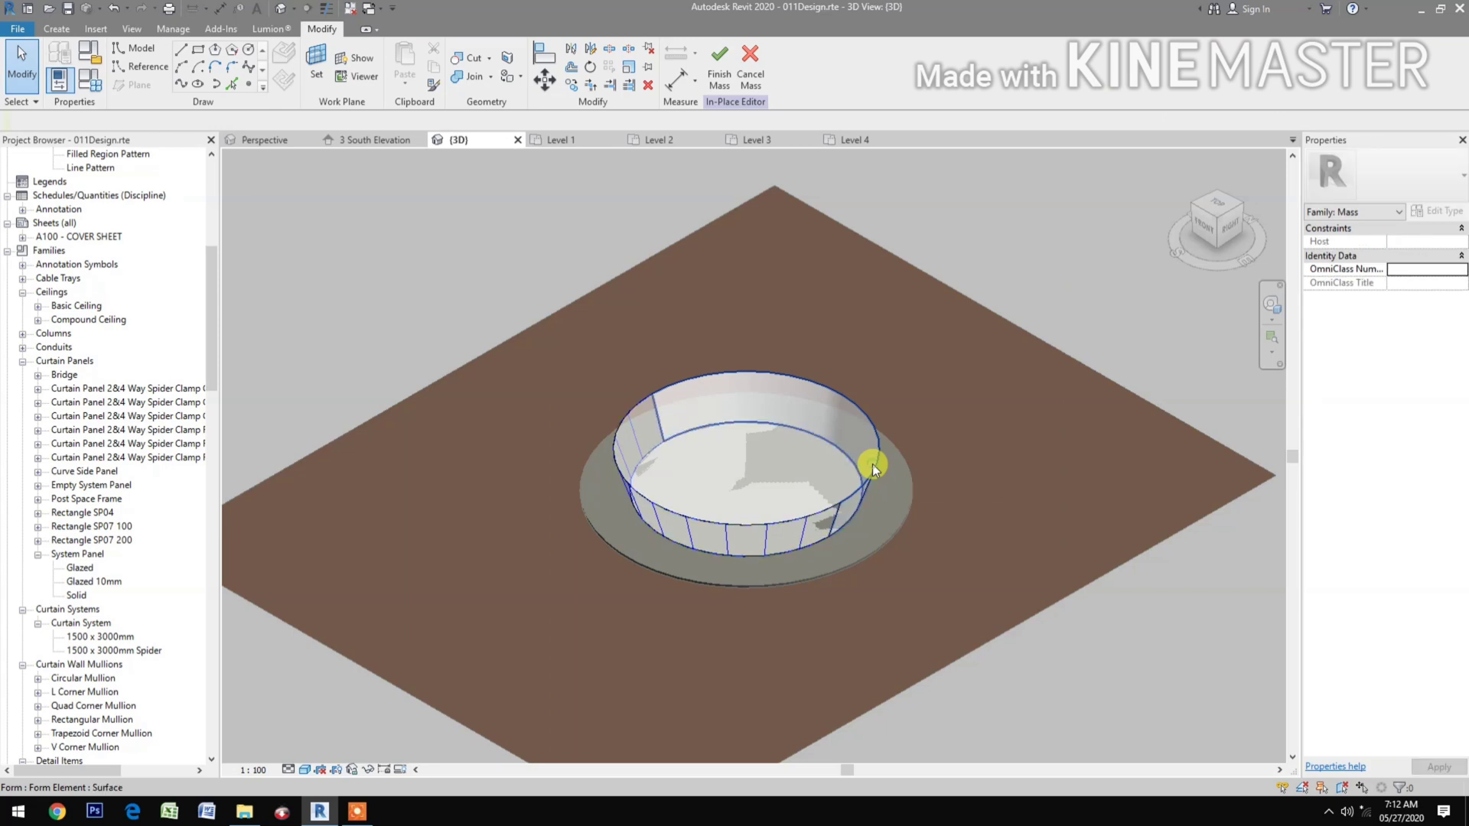
click(873, 464)
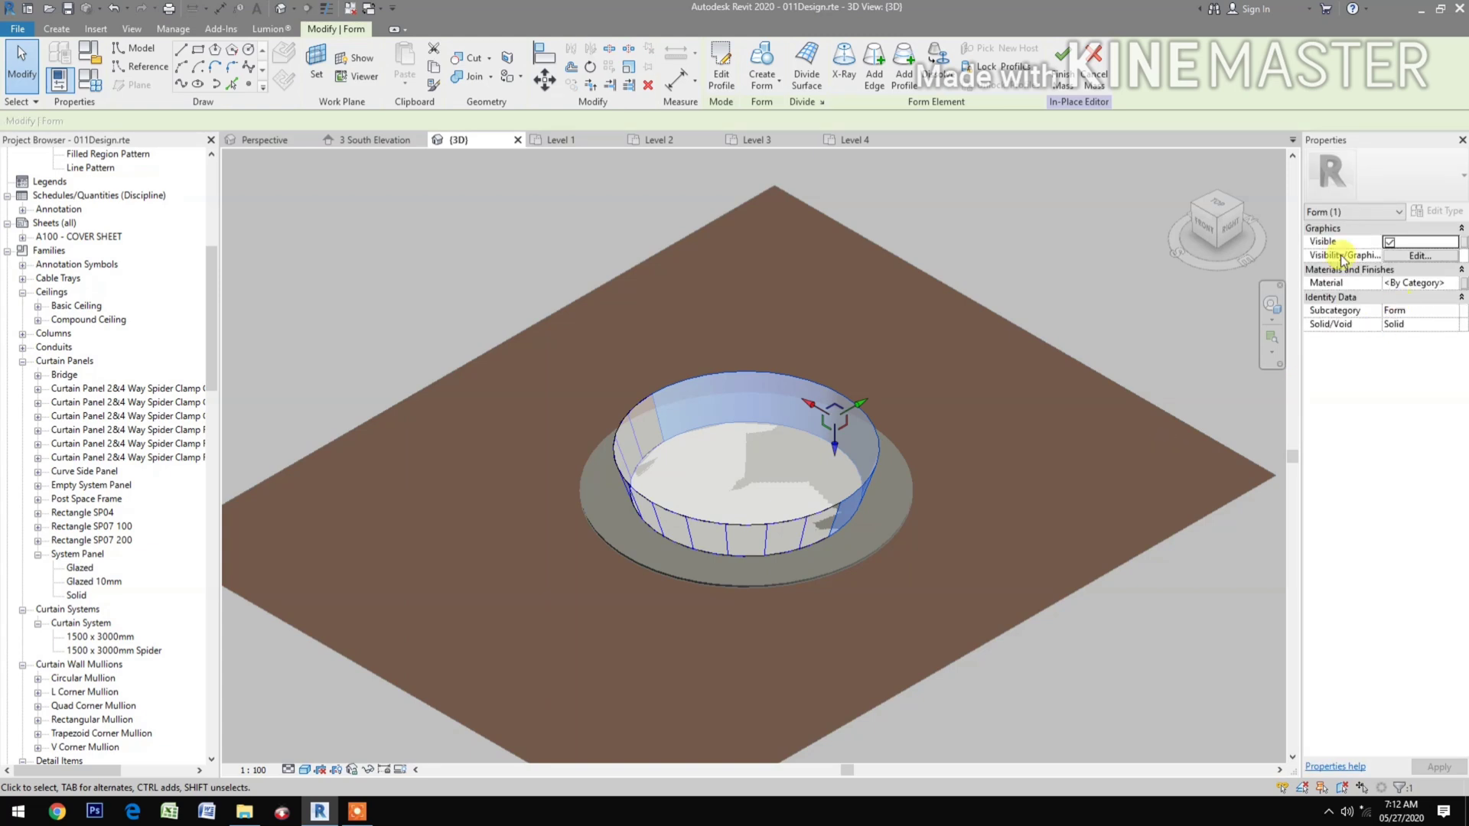
click(807, 83)
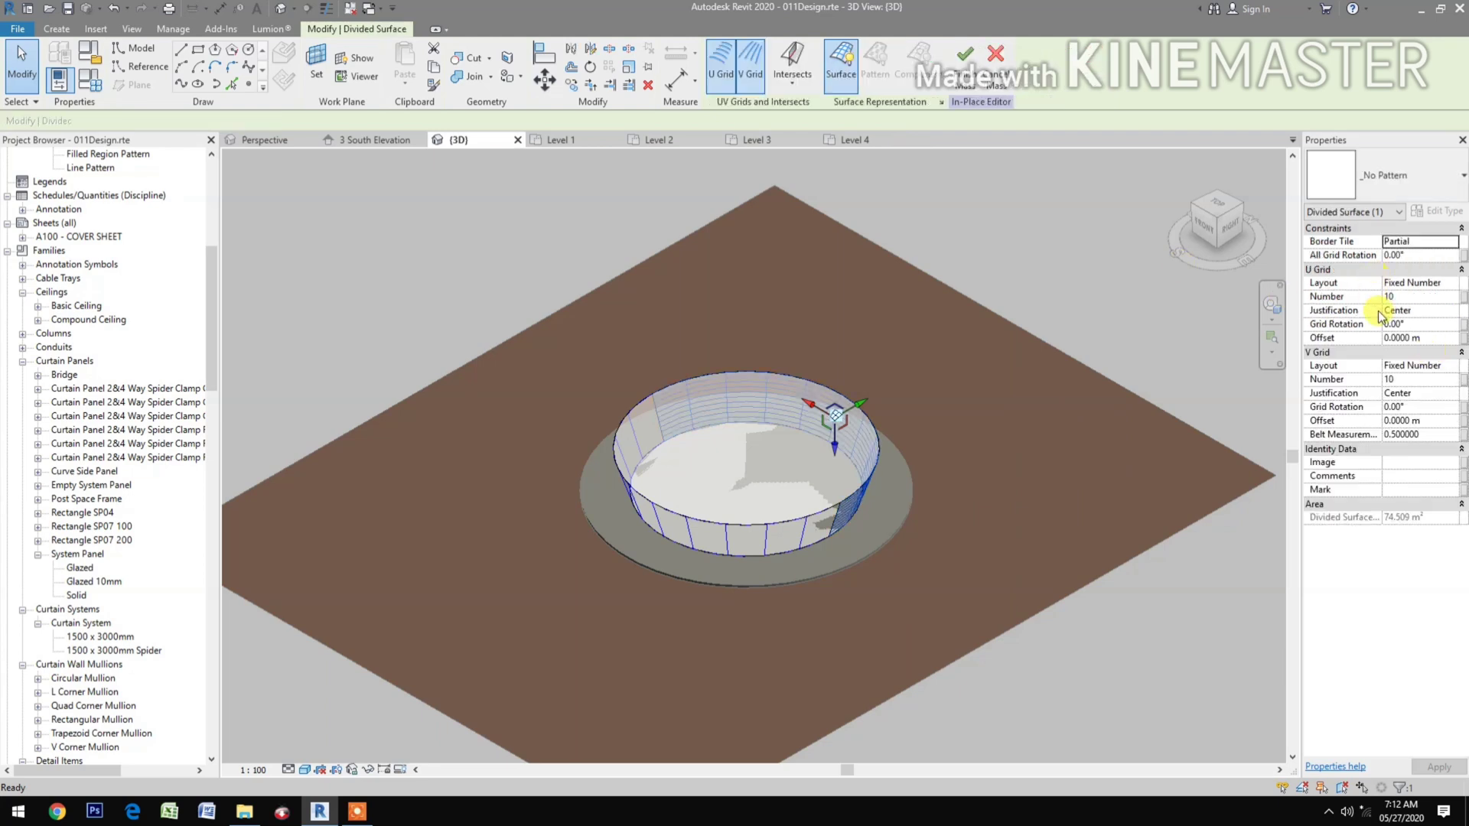
click(1405, 297)
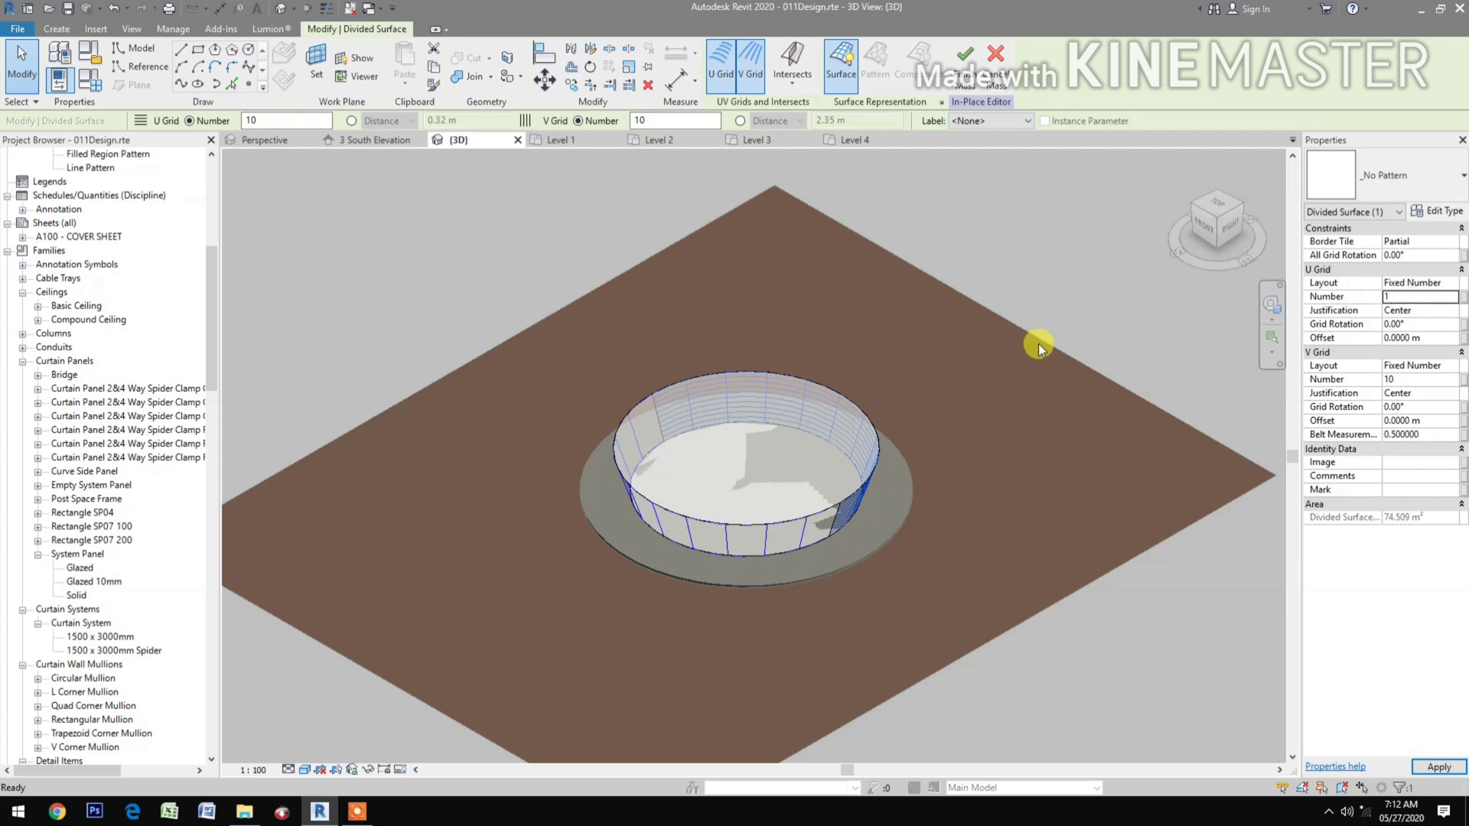
key(Escape)
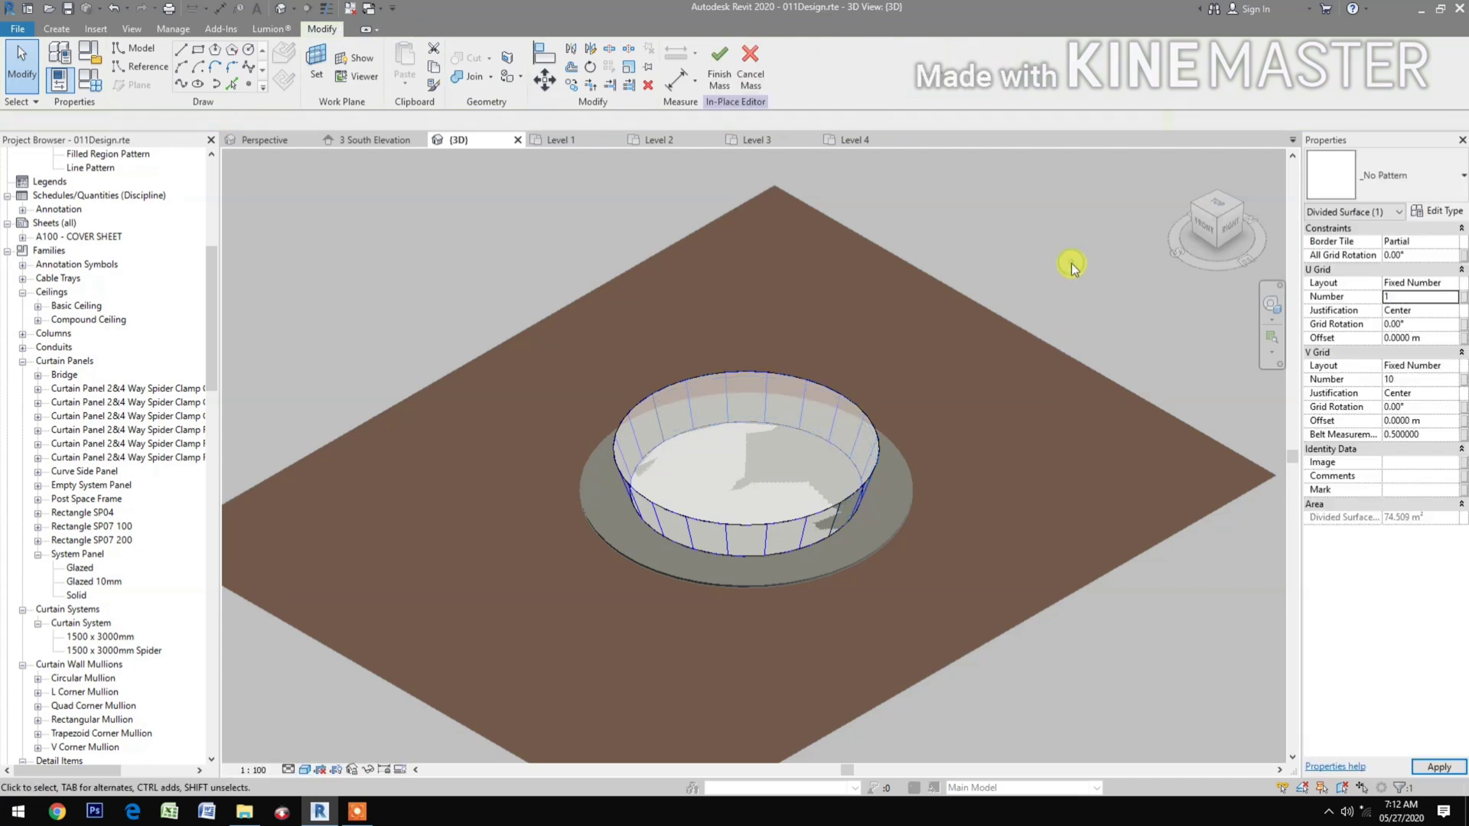
click(719, 73)
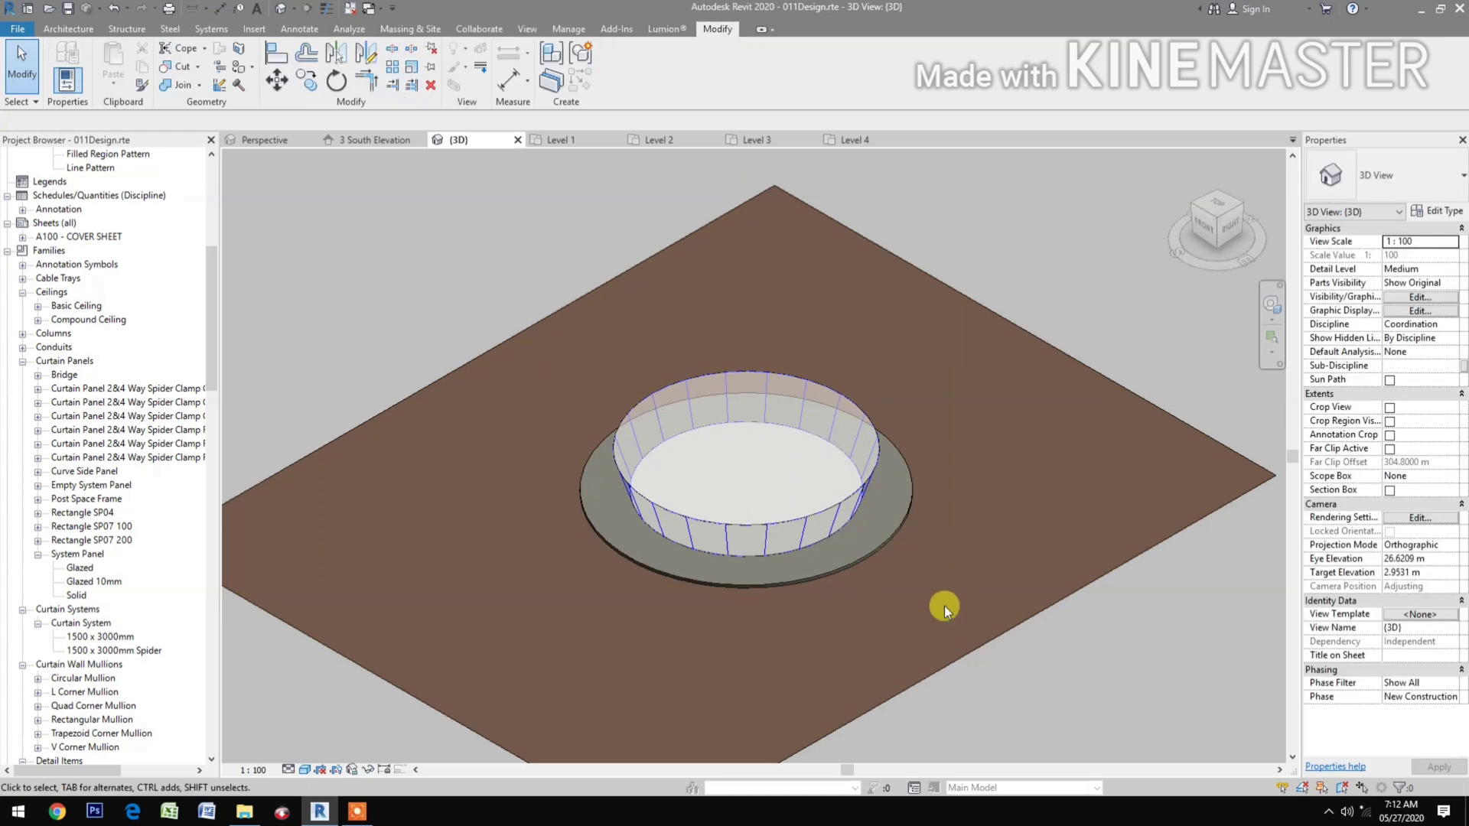
Start a new in-place mass on Level 1 and draw a model-line circle of 5 m radius centred on the reference plane intersection.
click(571, 139)
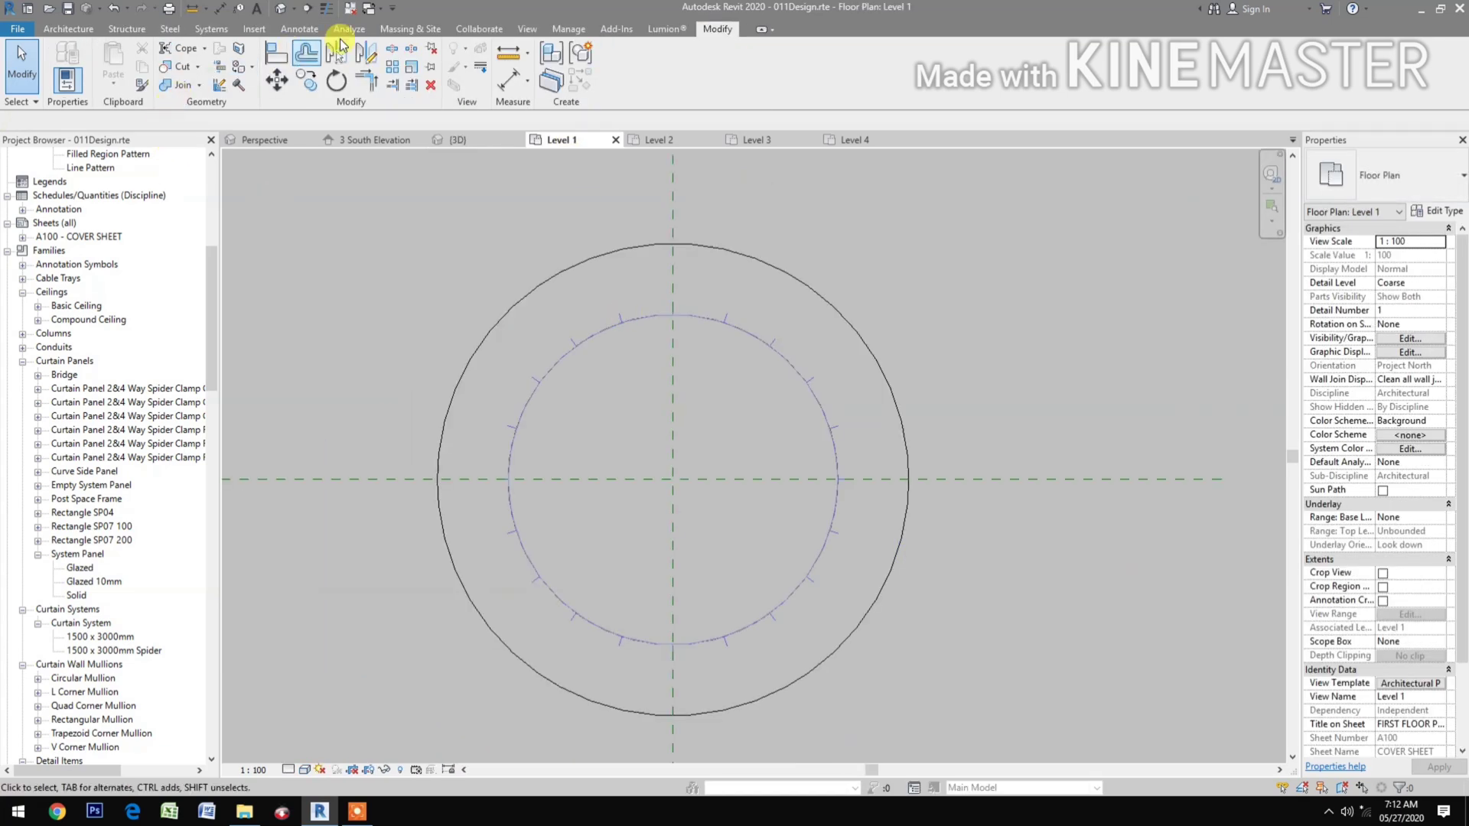
click(405, 31)
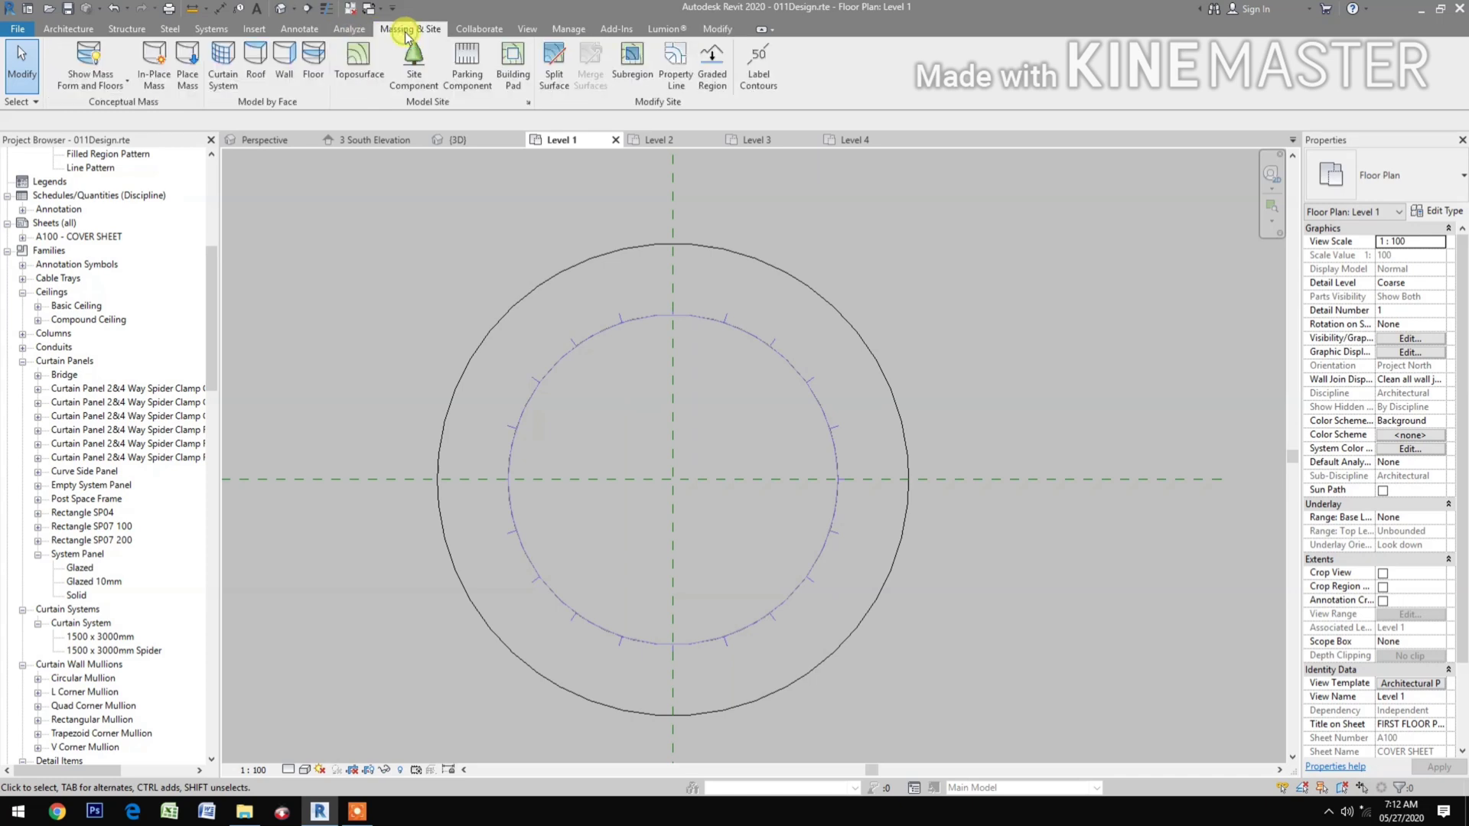
click(166, 77)
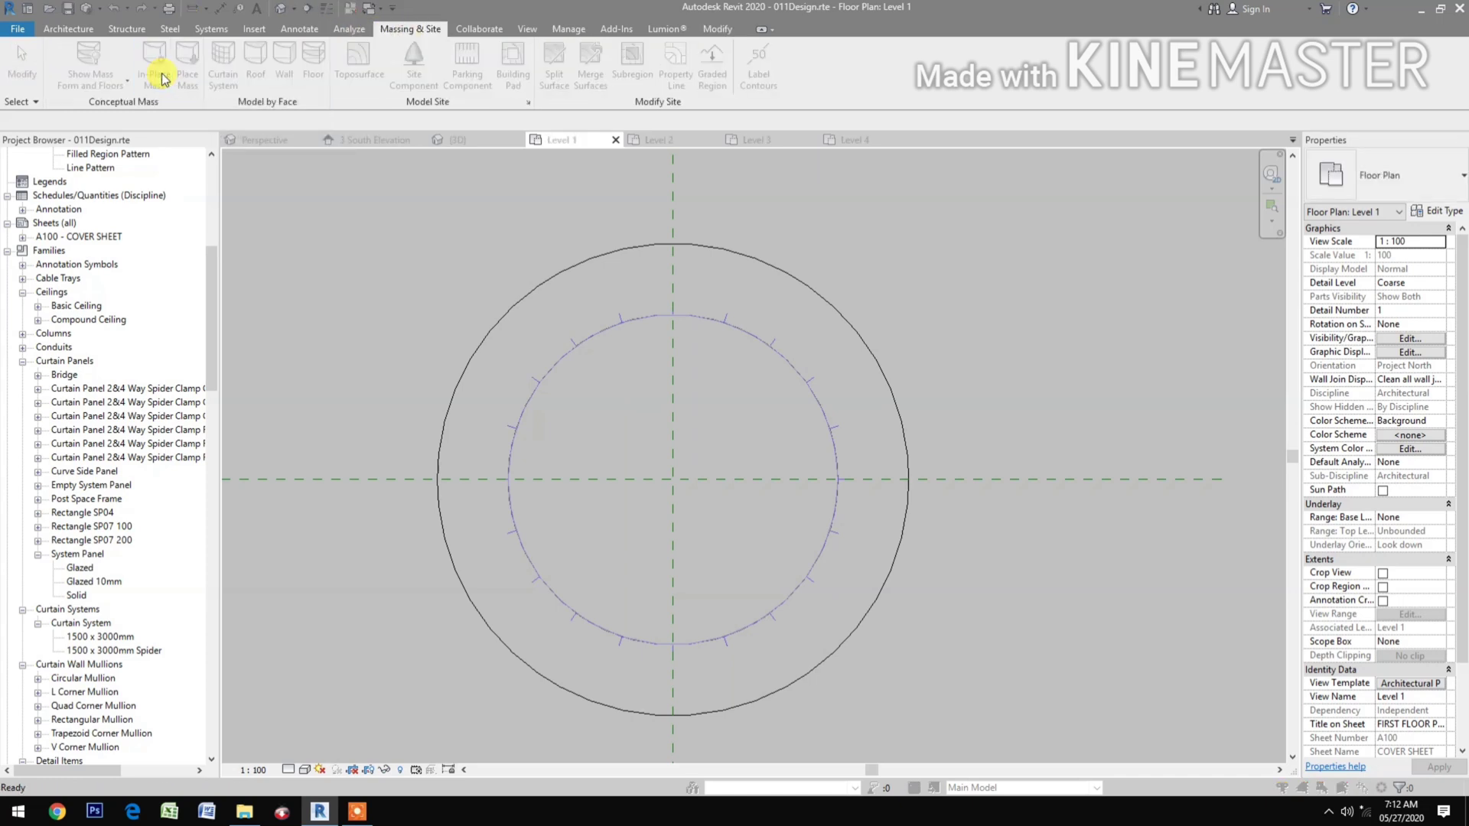
click(815, 505)
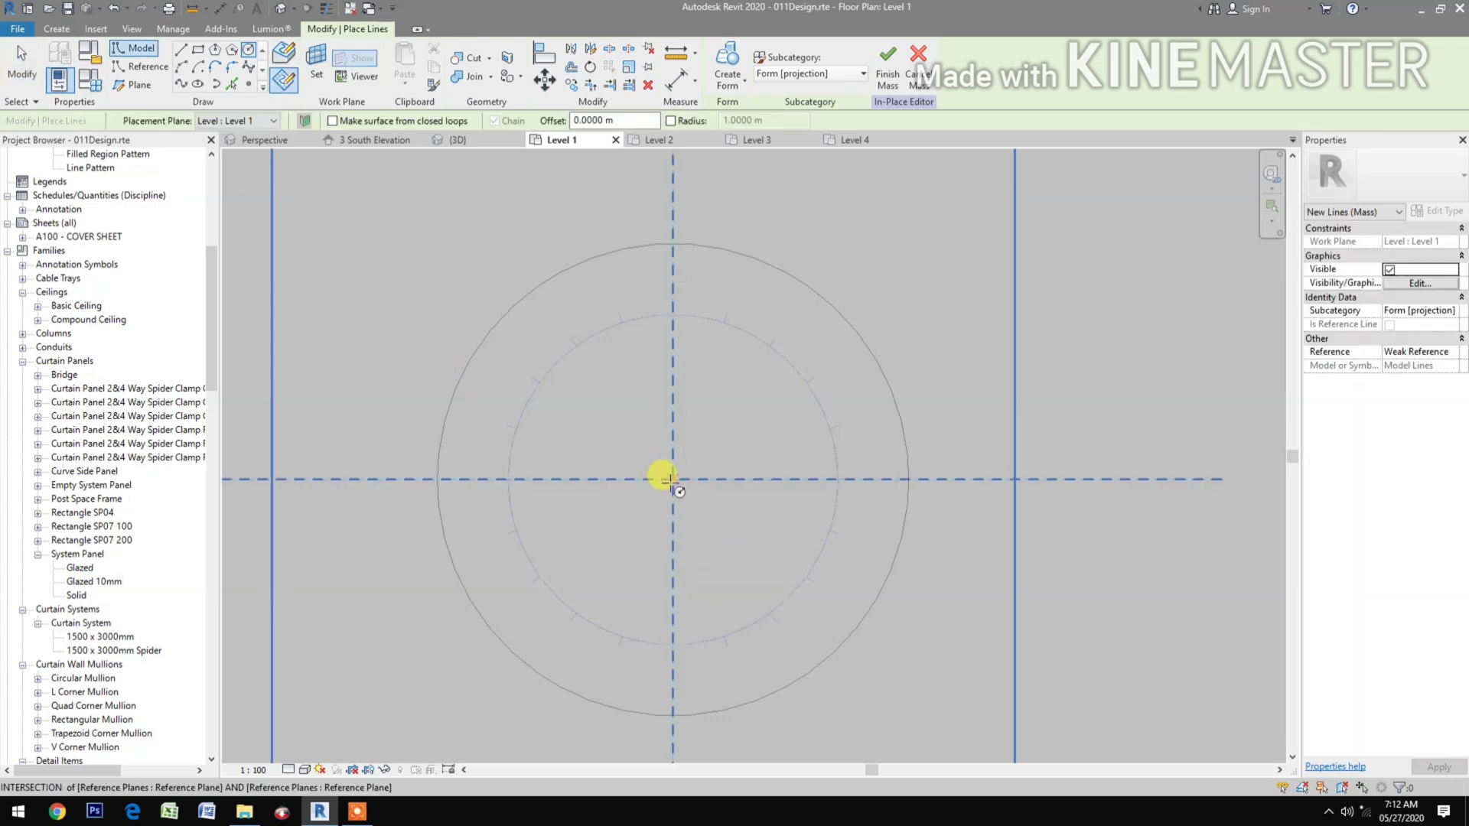
click(671, 479)
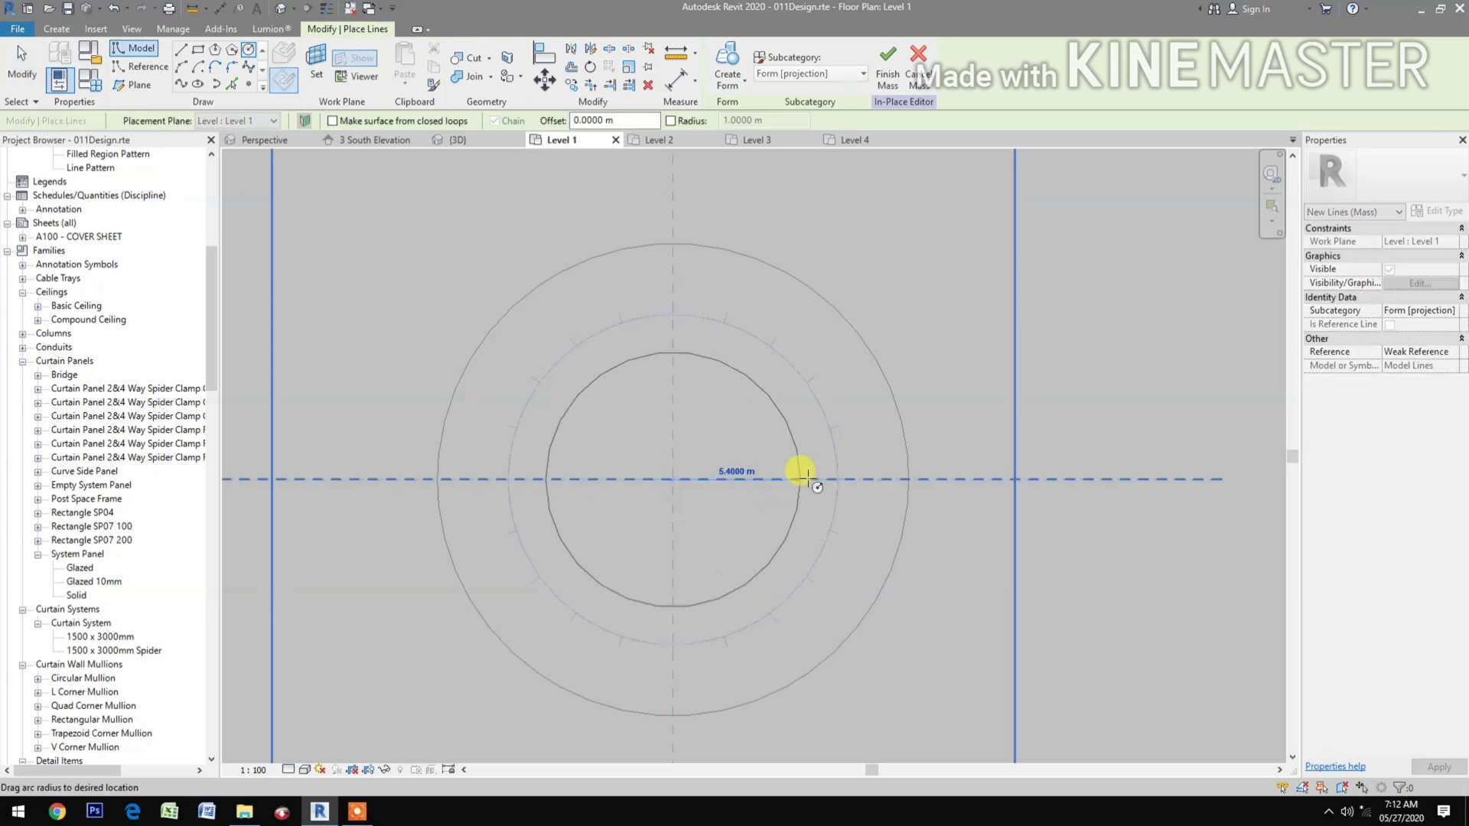
text(5)
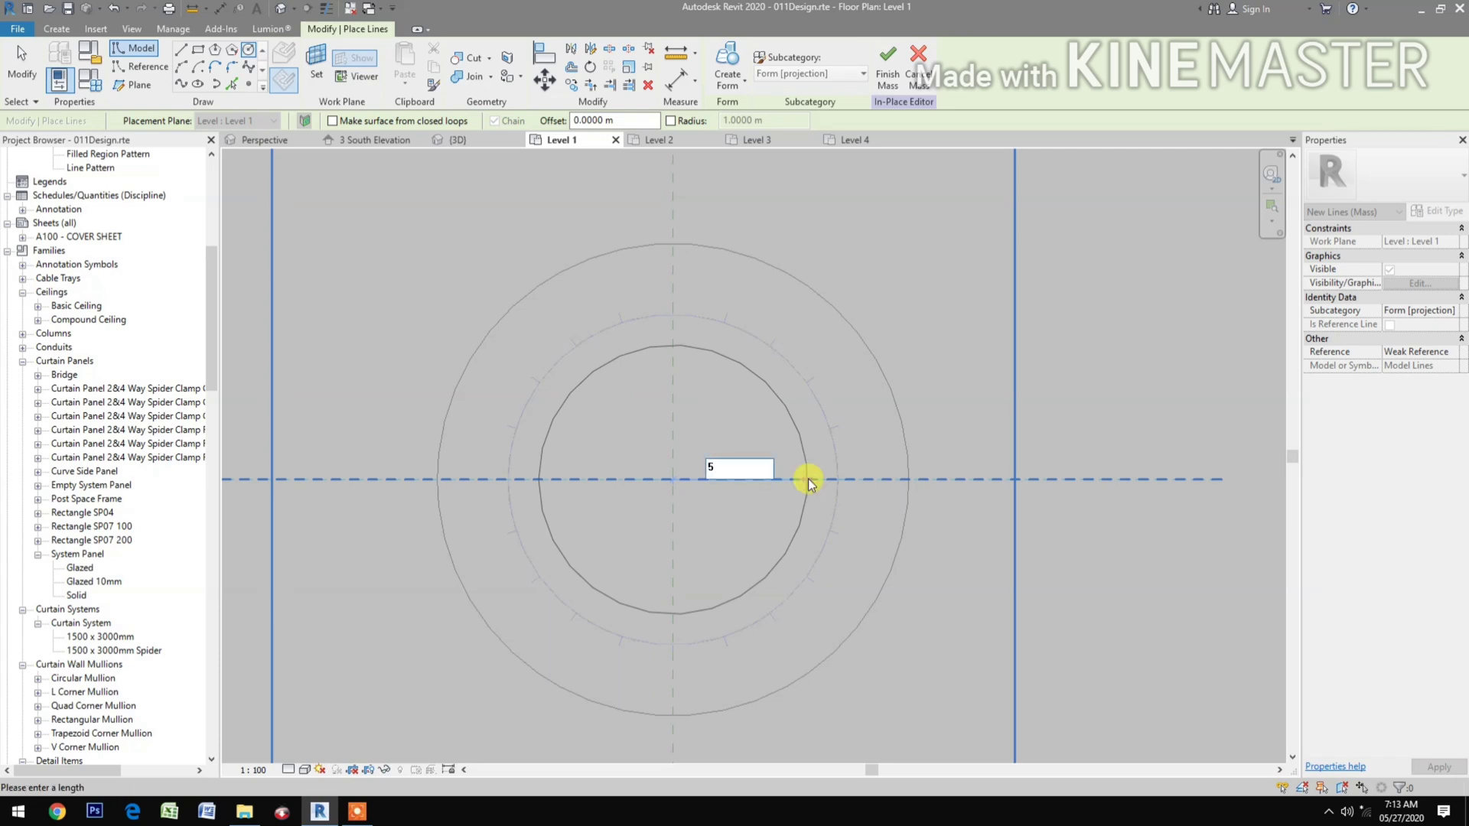
key(Return)
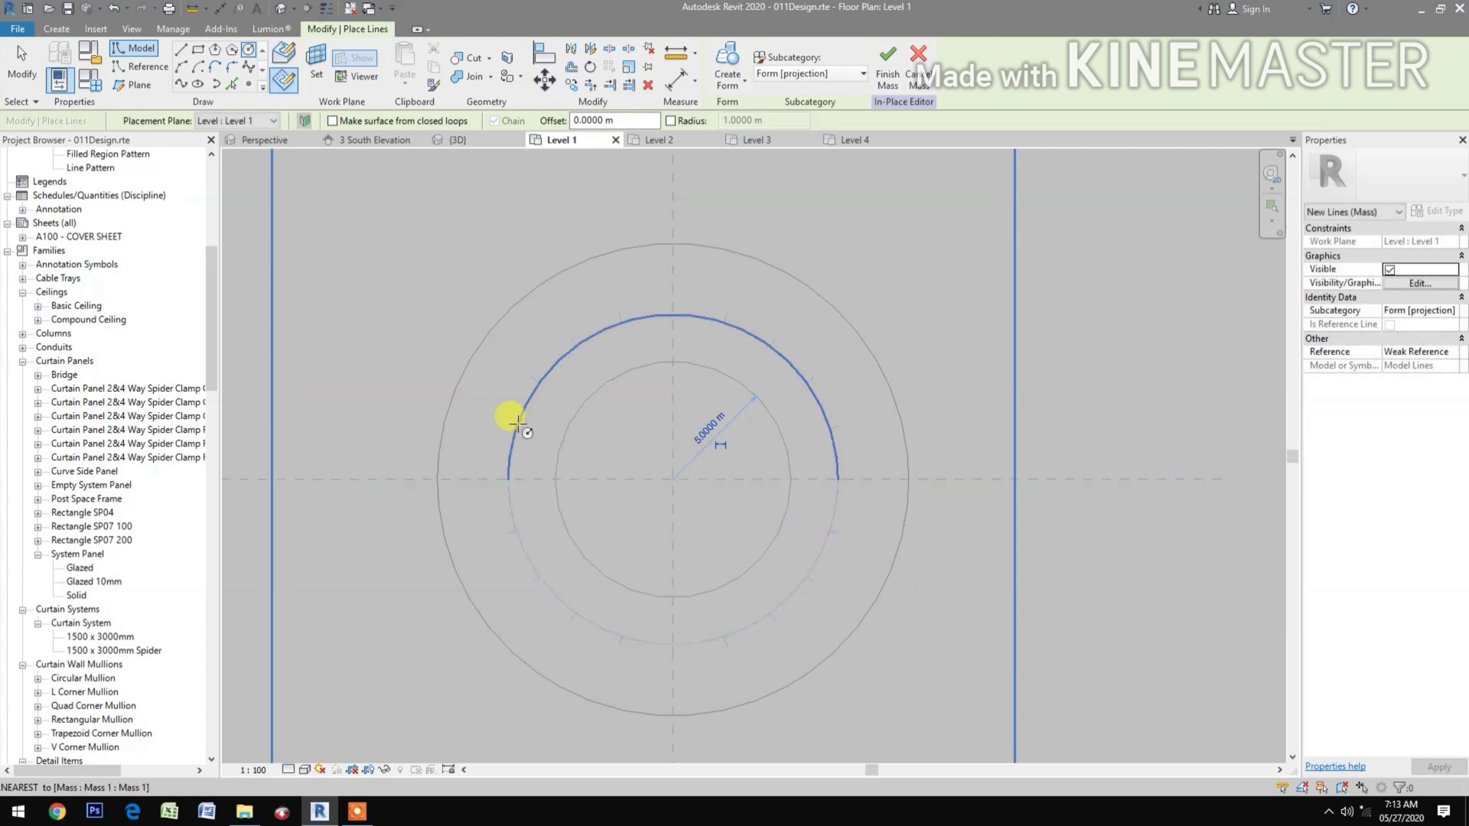
Draw a model-line circle of 6 m radius on Level 3, centred on the reference plane intersection.
click(758, 142)
scroll(704, 444, down, 4)
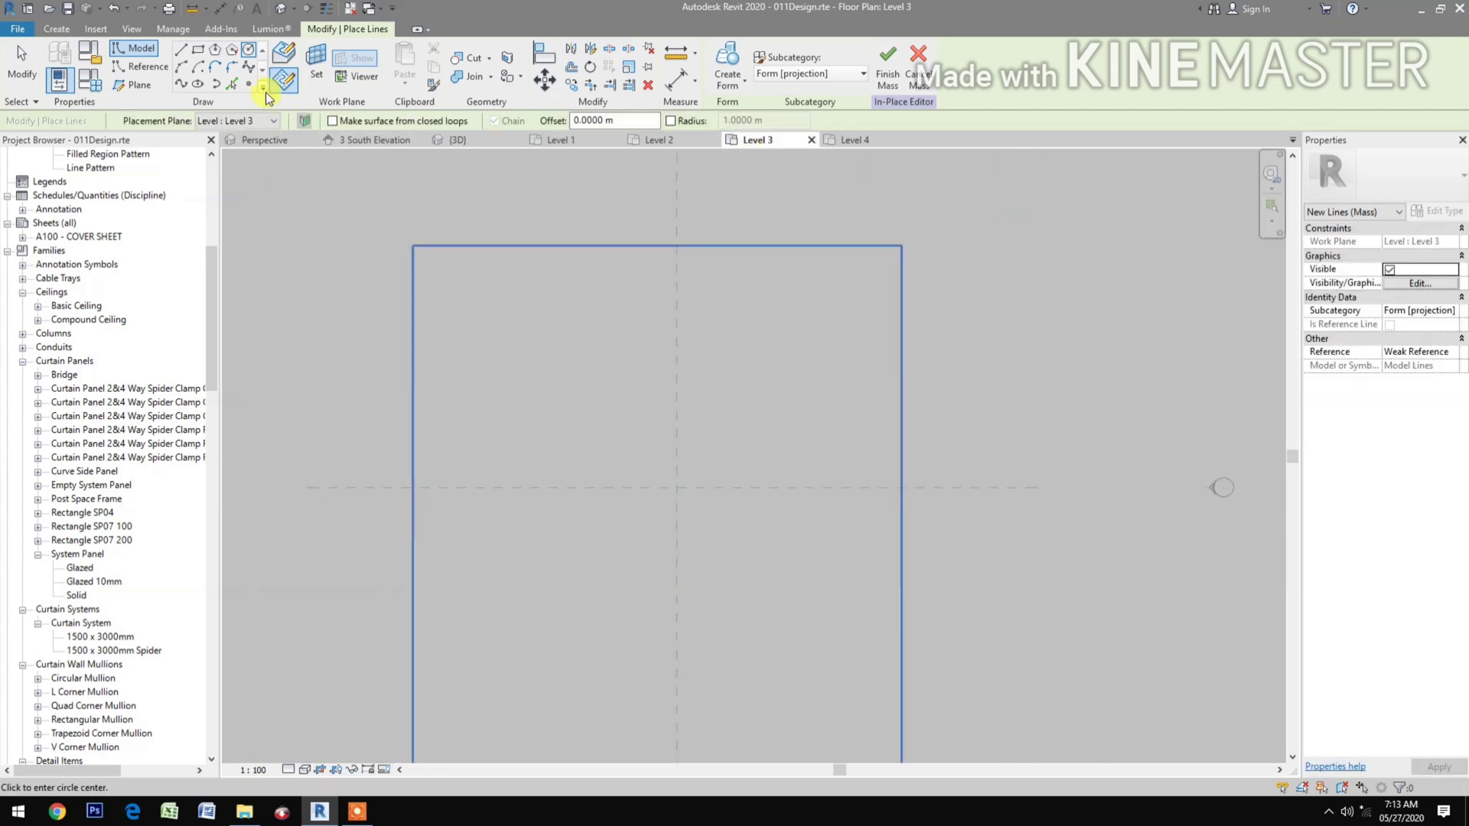
click(248, 50)
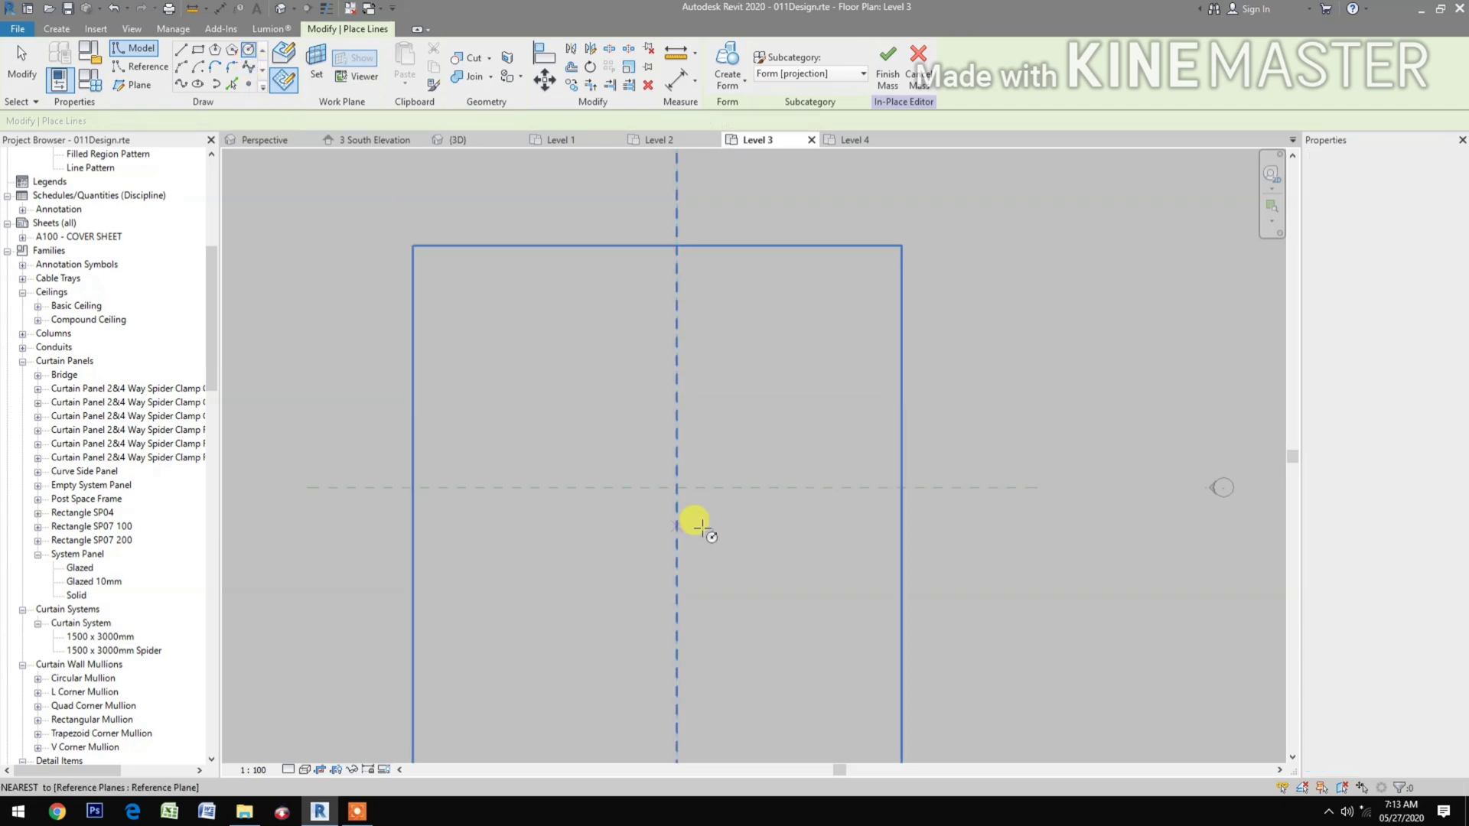
click(676, 488)
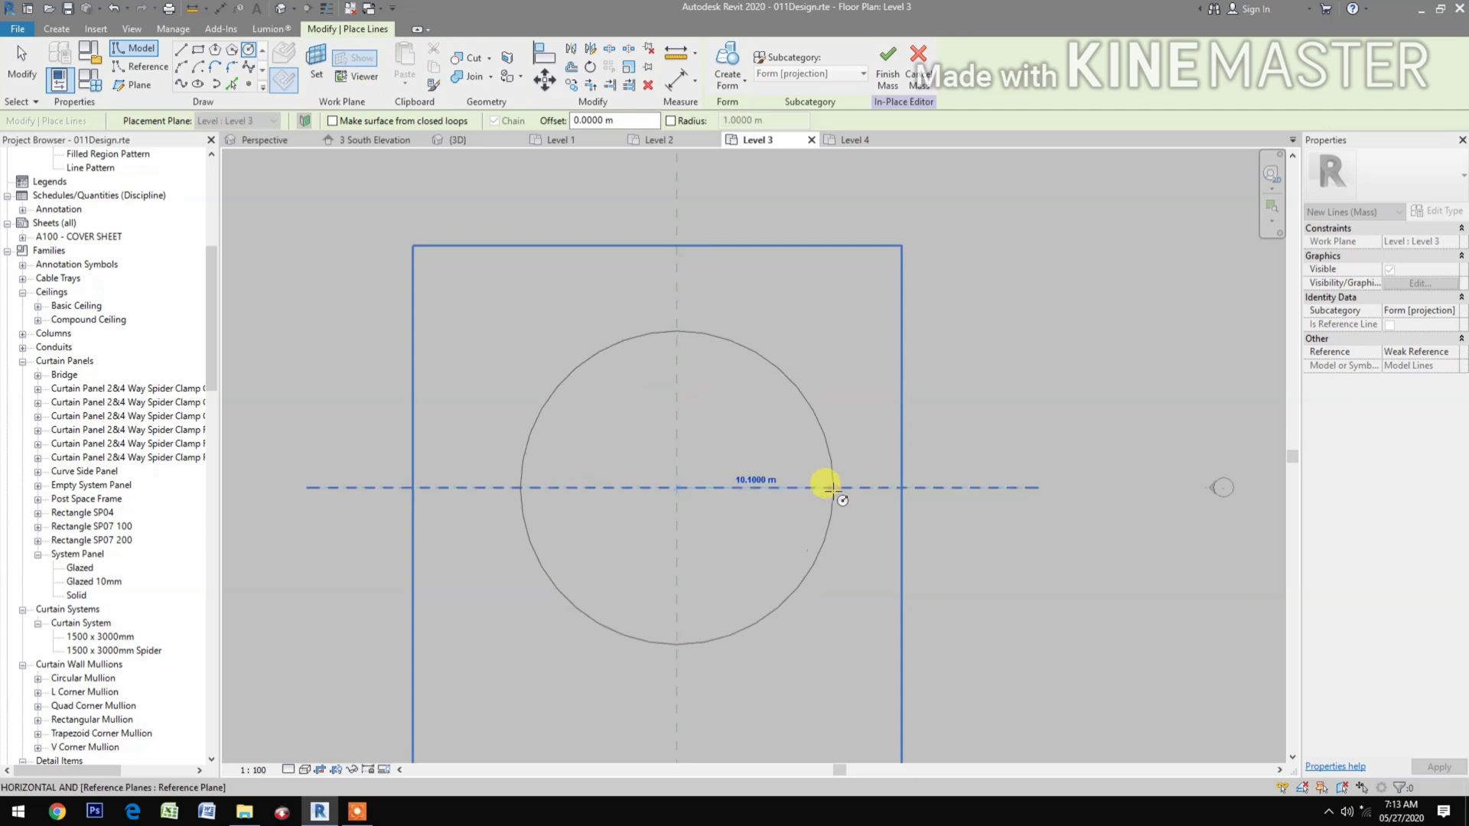
text(6)
key(Return)
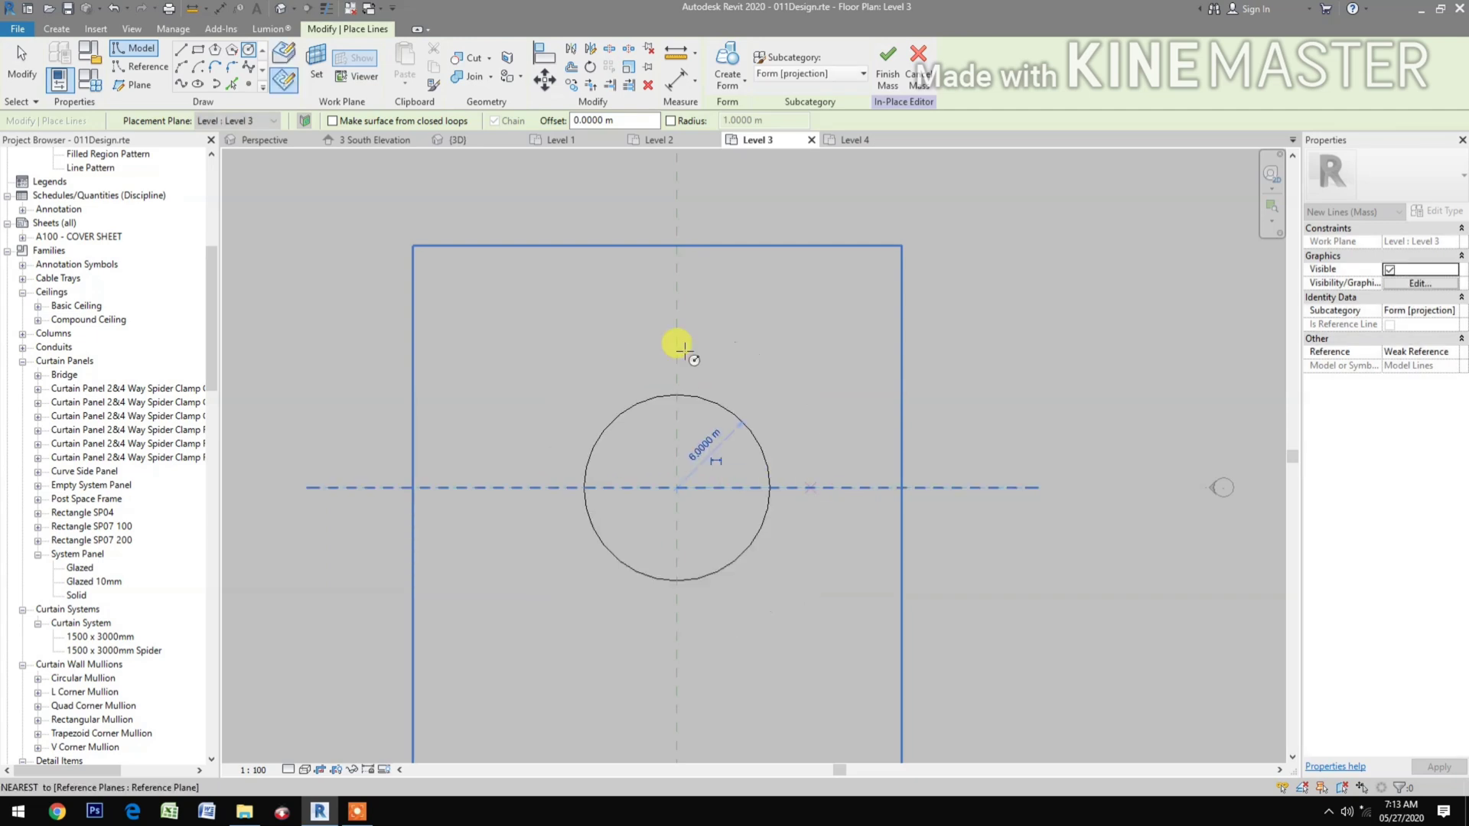
Create a solid form between the 5 m Level 1 circle and the 6 m Level 3 circle in the 3D view.
click(482, 142)
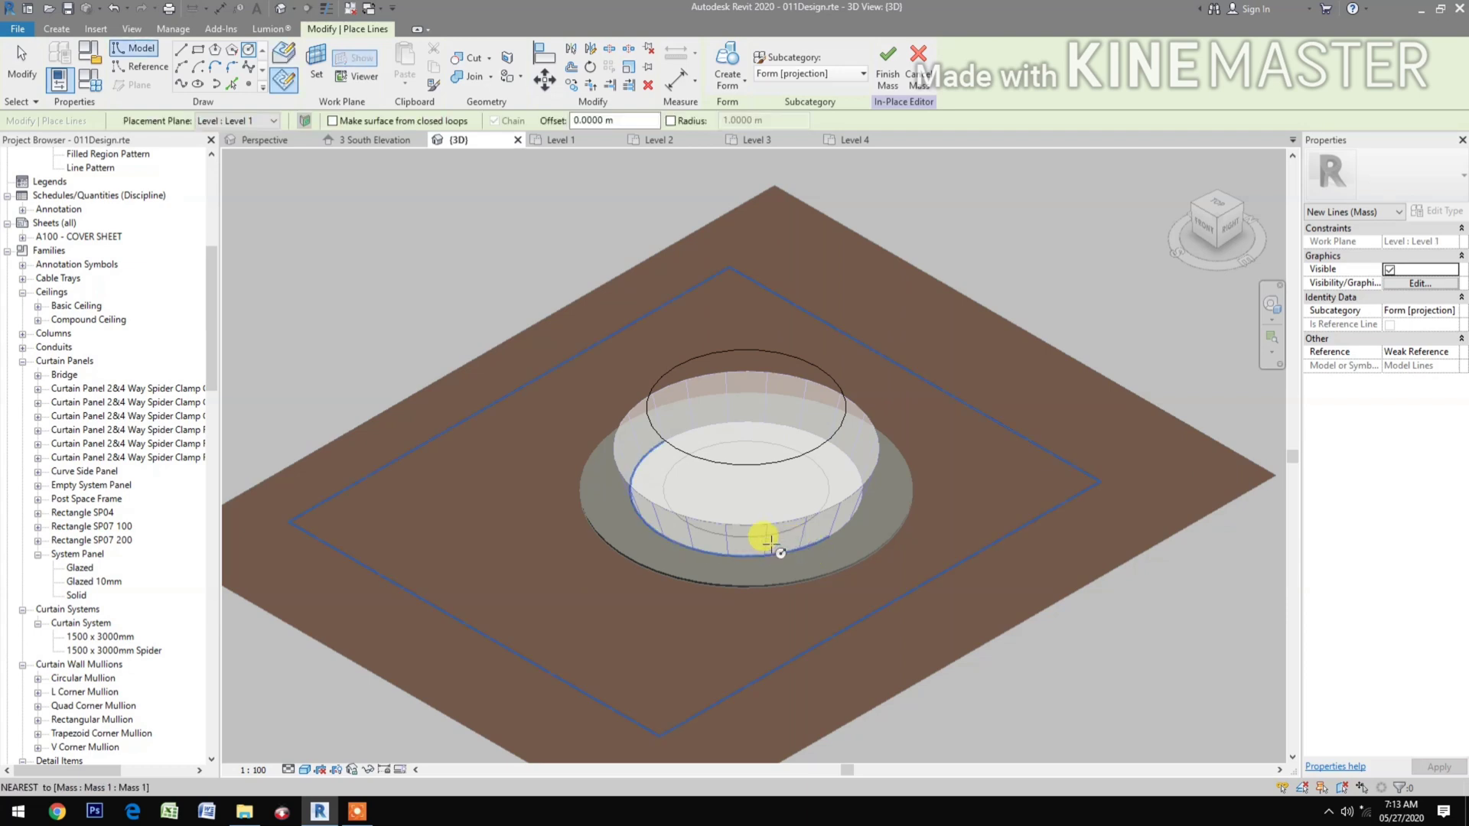
key(Escape)
key(Escape)
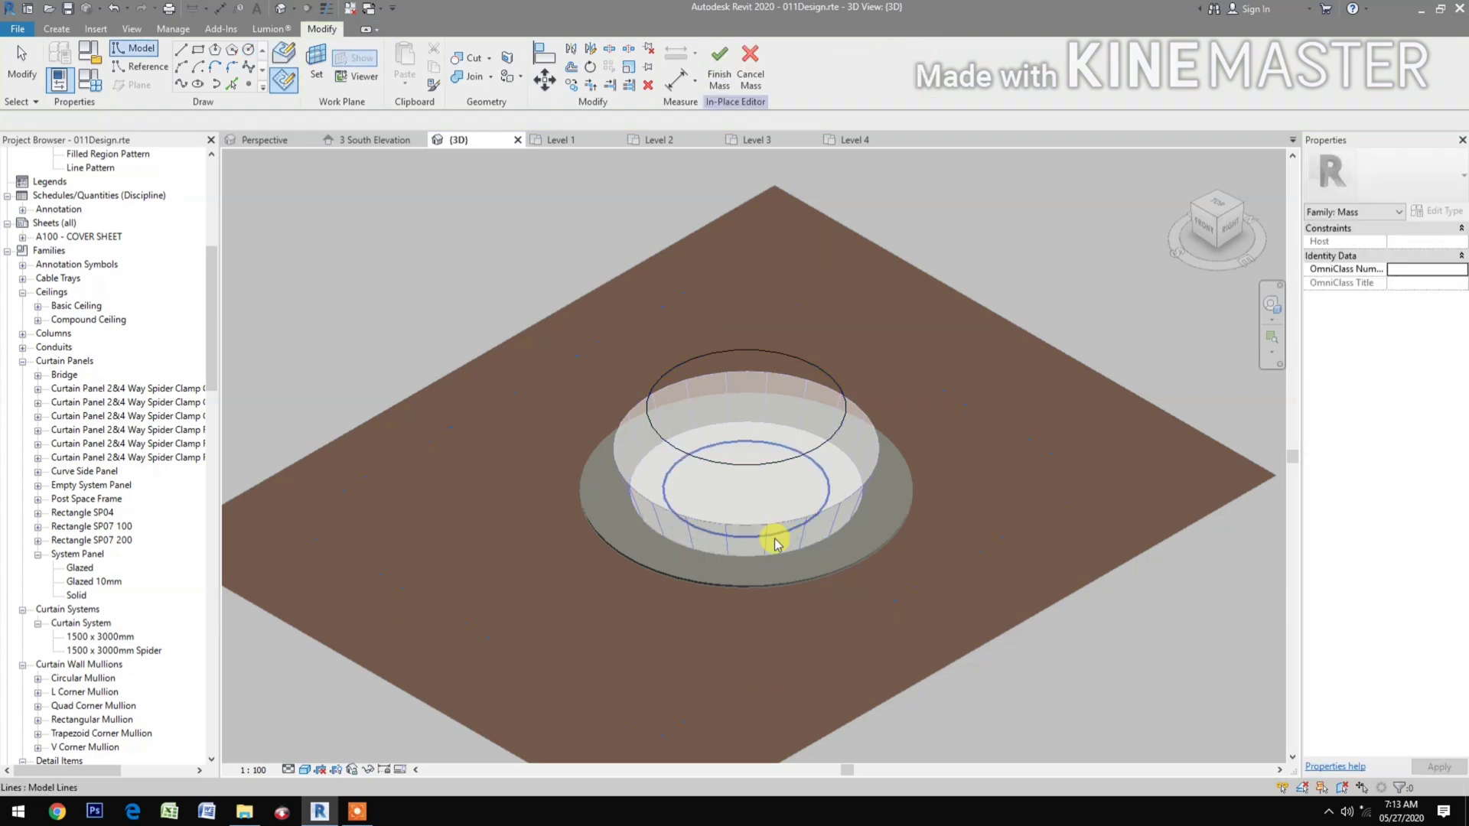
click(796, 453)
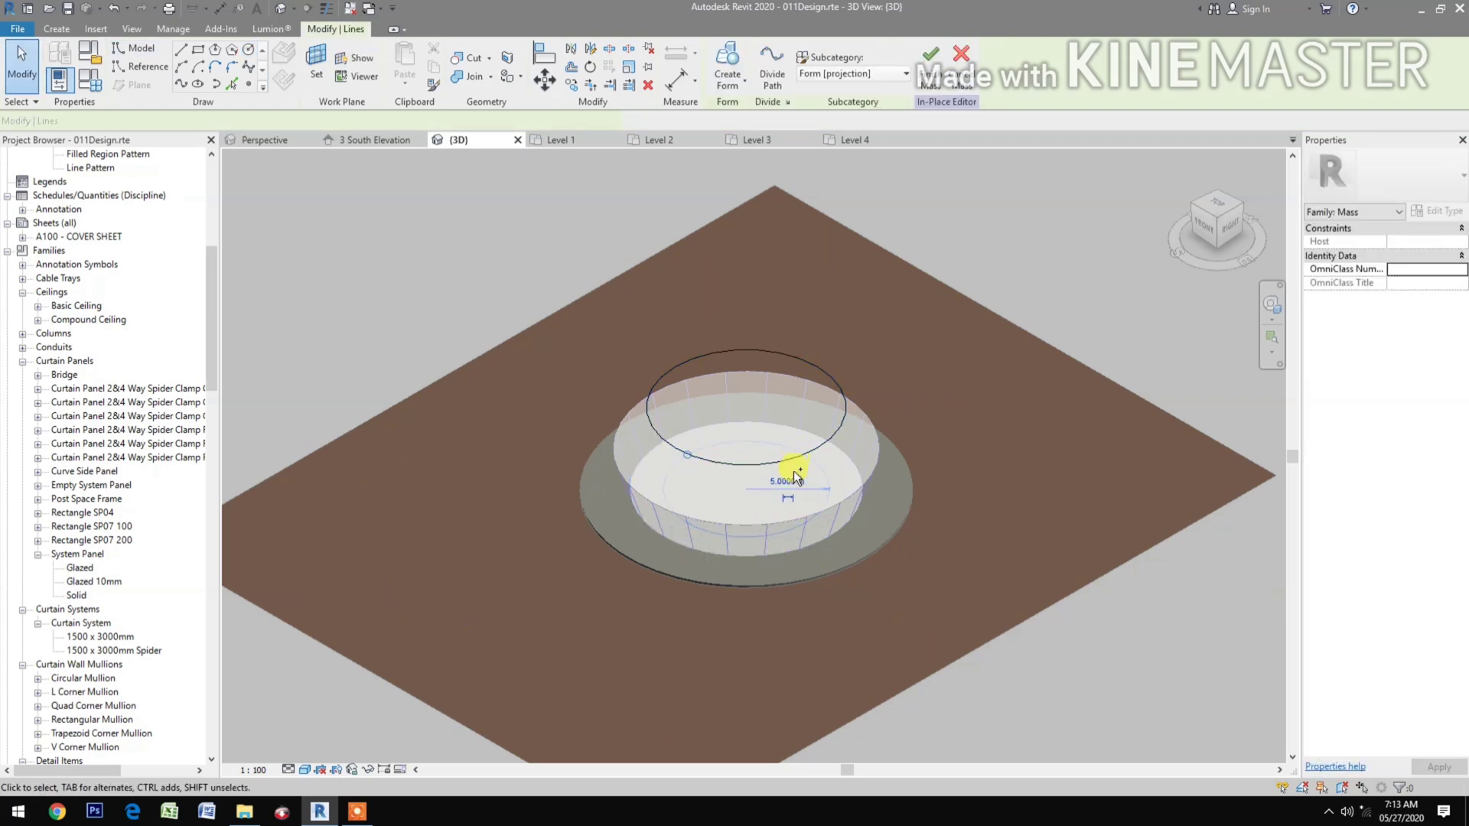
ctrl+click(826, 374)
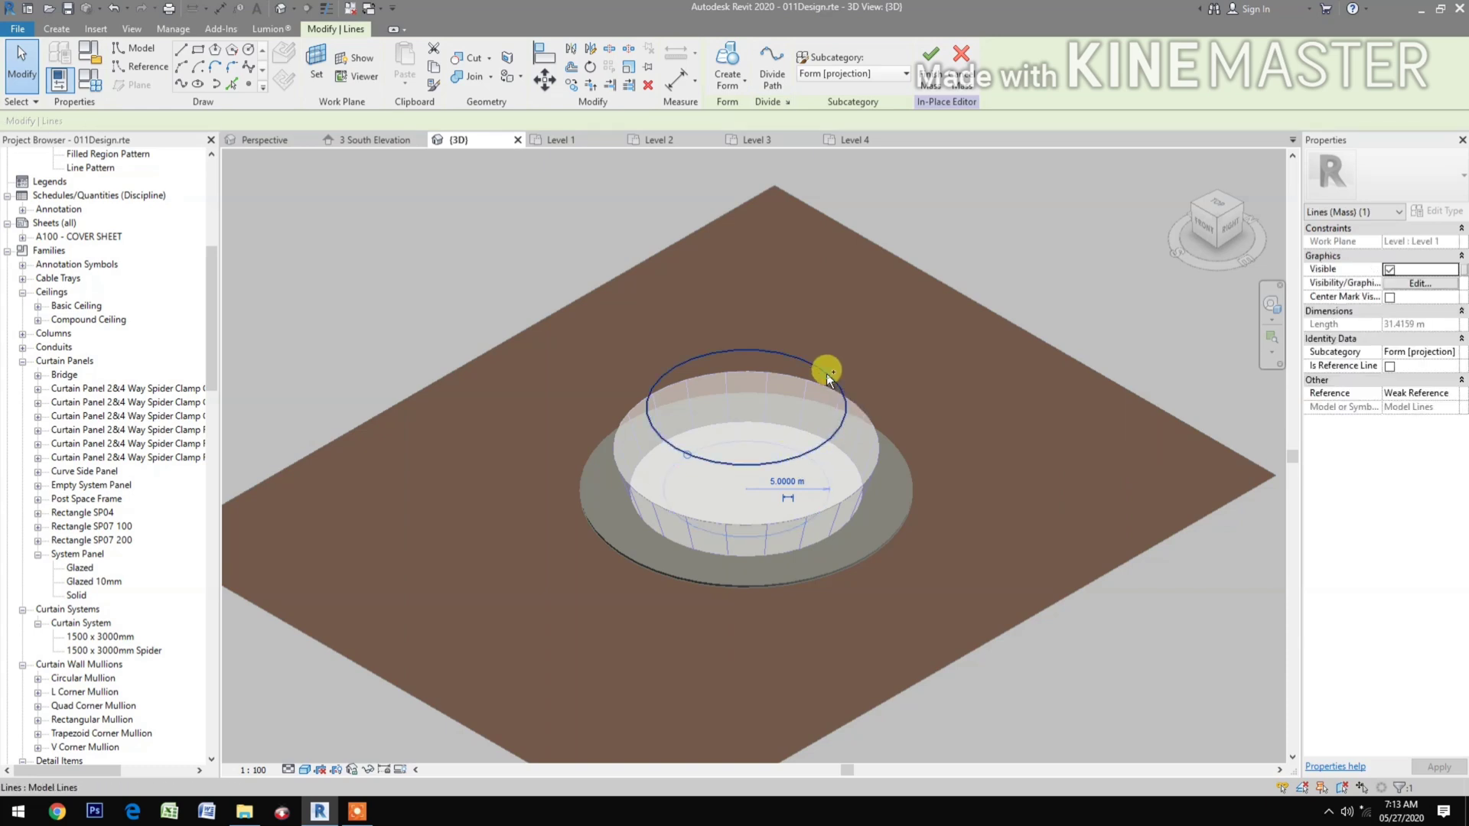
click(724, 74)
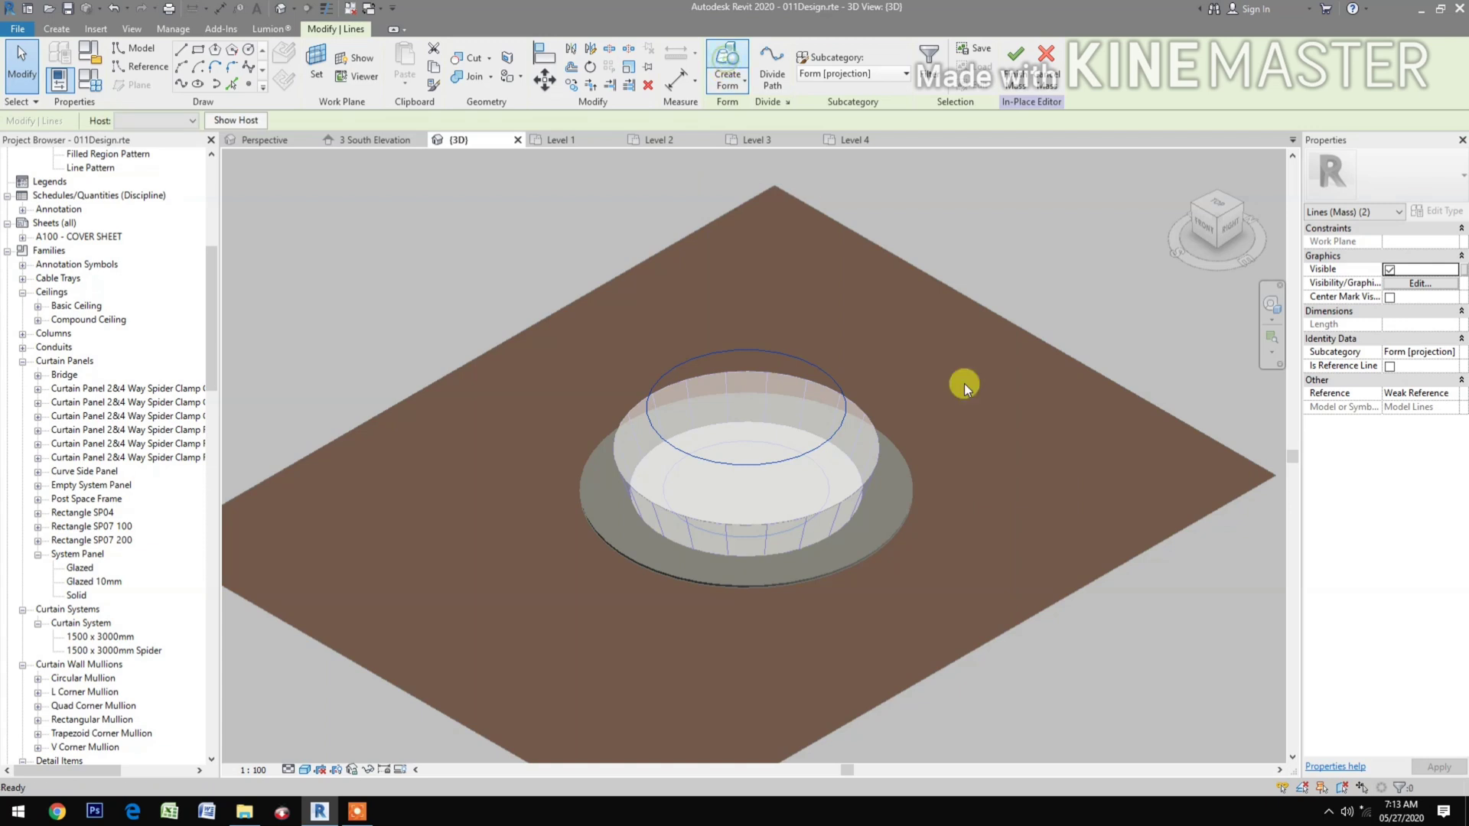
click(968, 395)
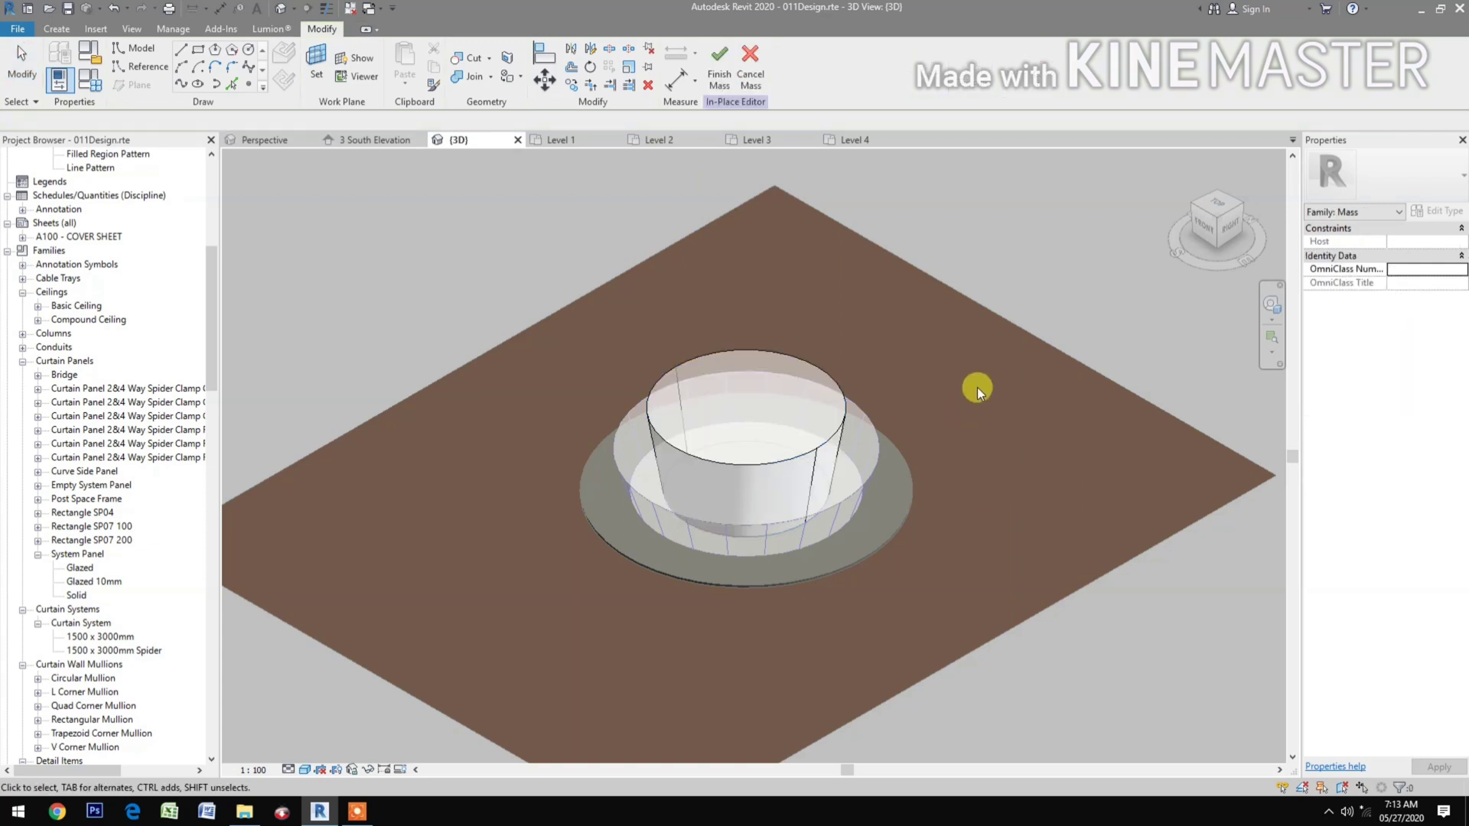
Divide the front half of the inner form's side surface with a U grid number of 1.
click(767, 466)
click(792, 63)
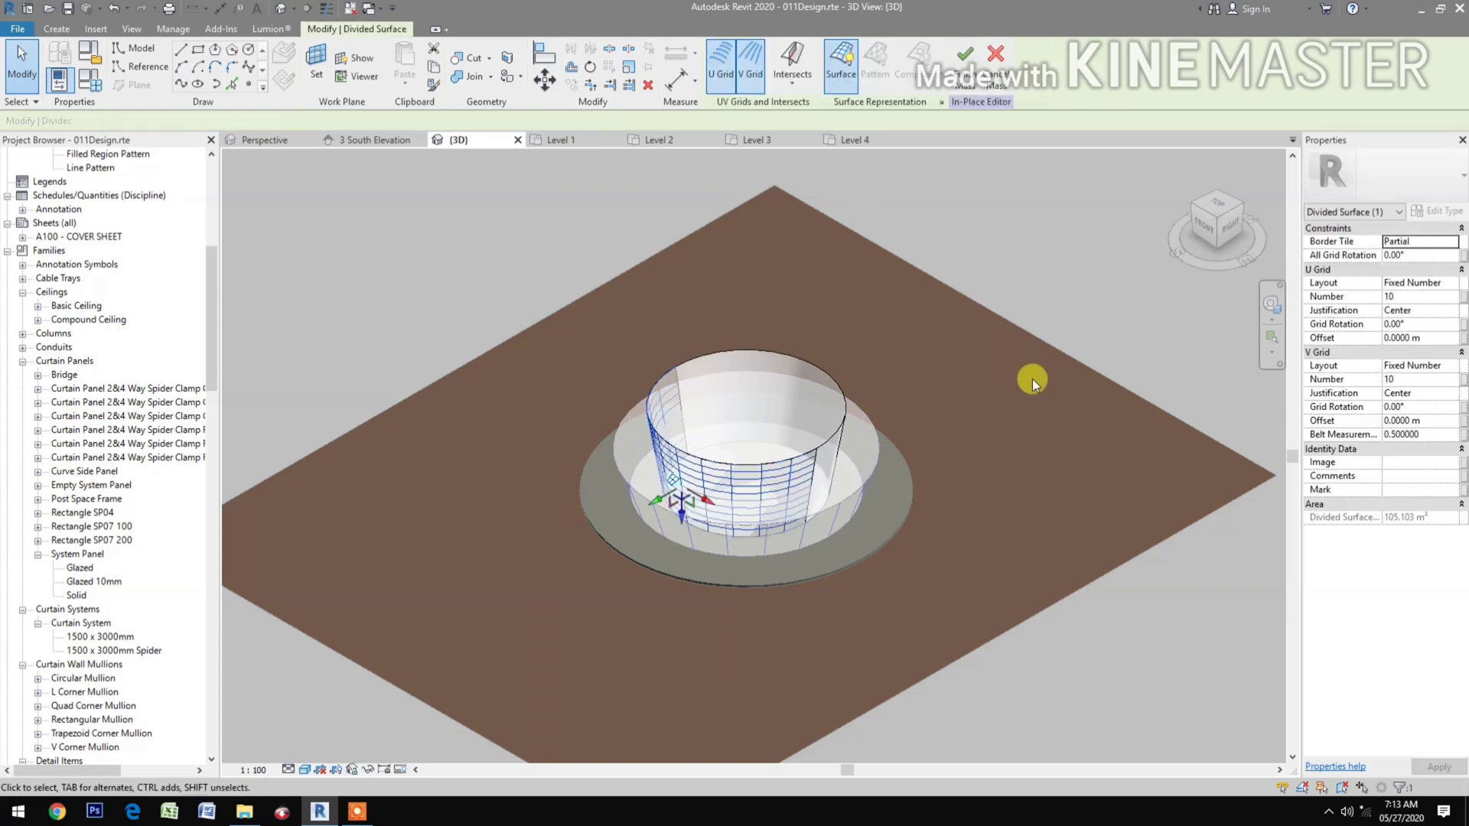
click(1421, 297)
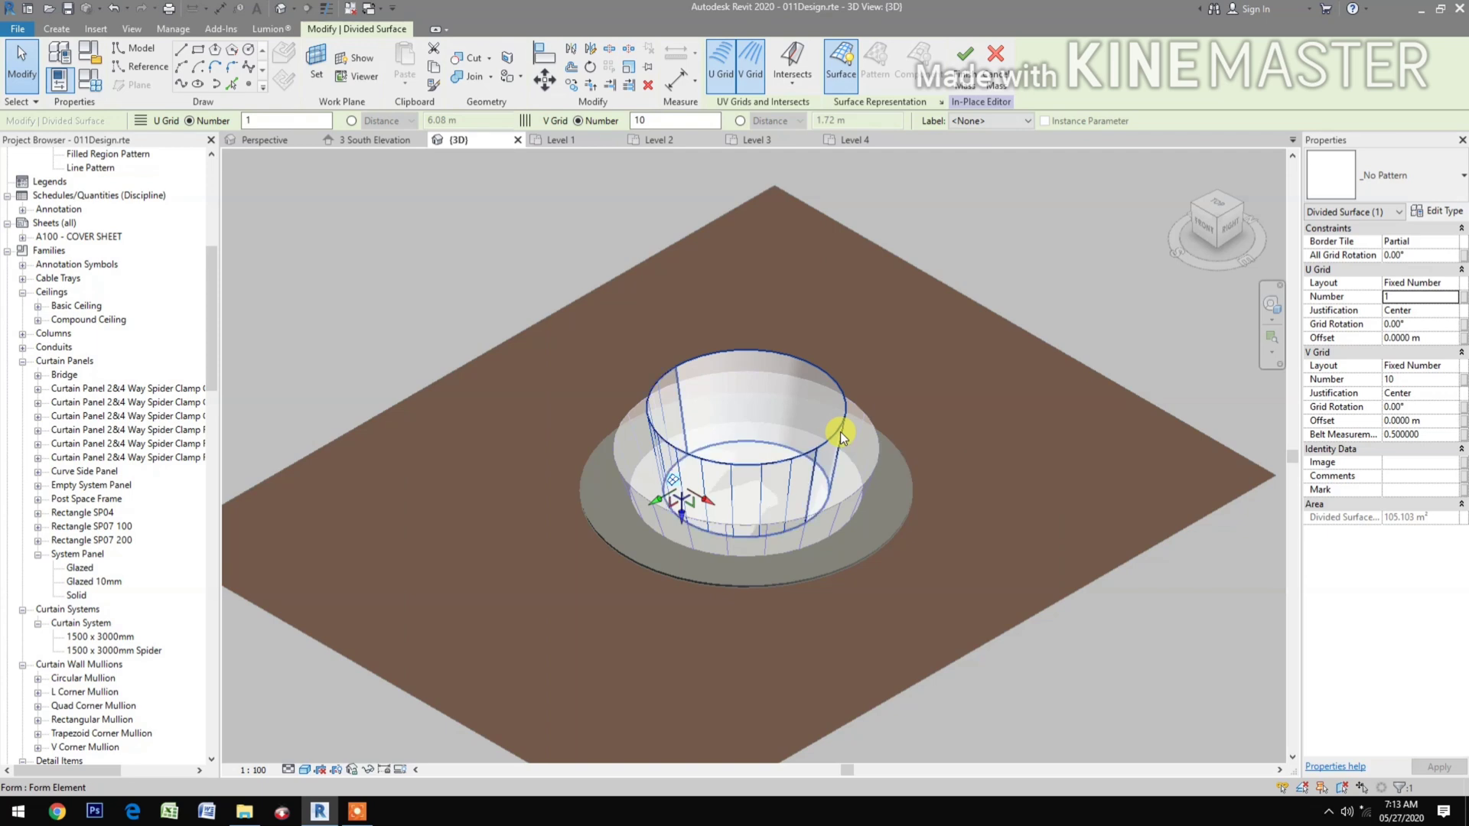
Divide the rear half of the inner form's side surface with a U grid number of 1.
click(841, 434)
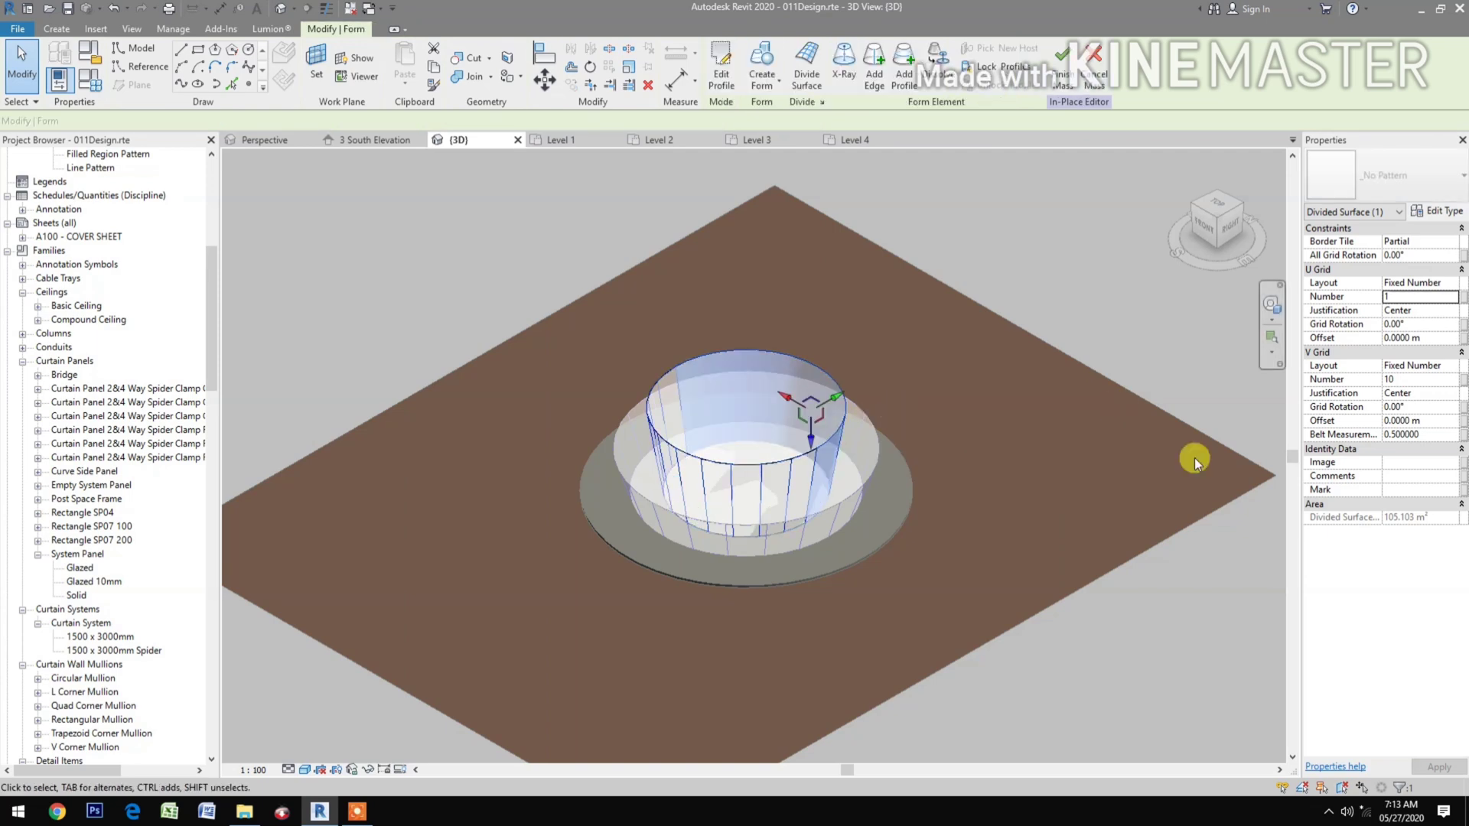
click(811, 67)
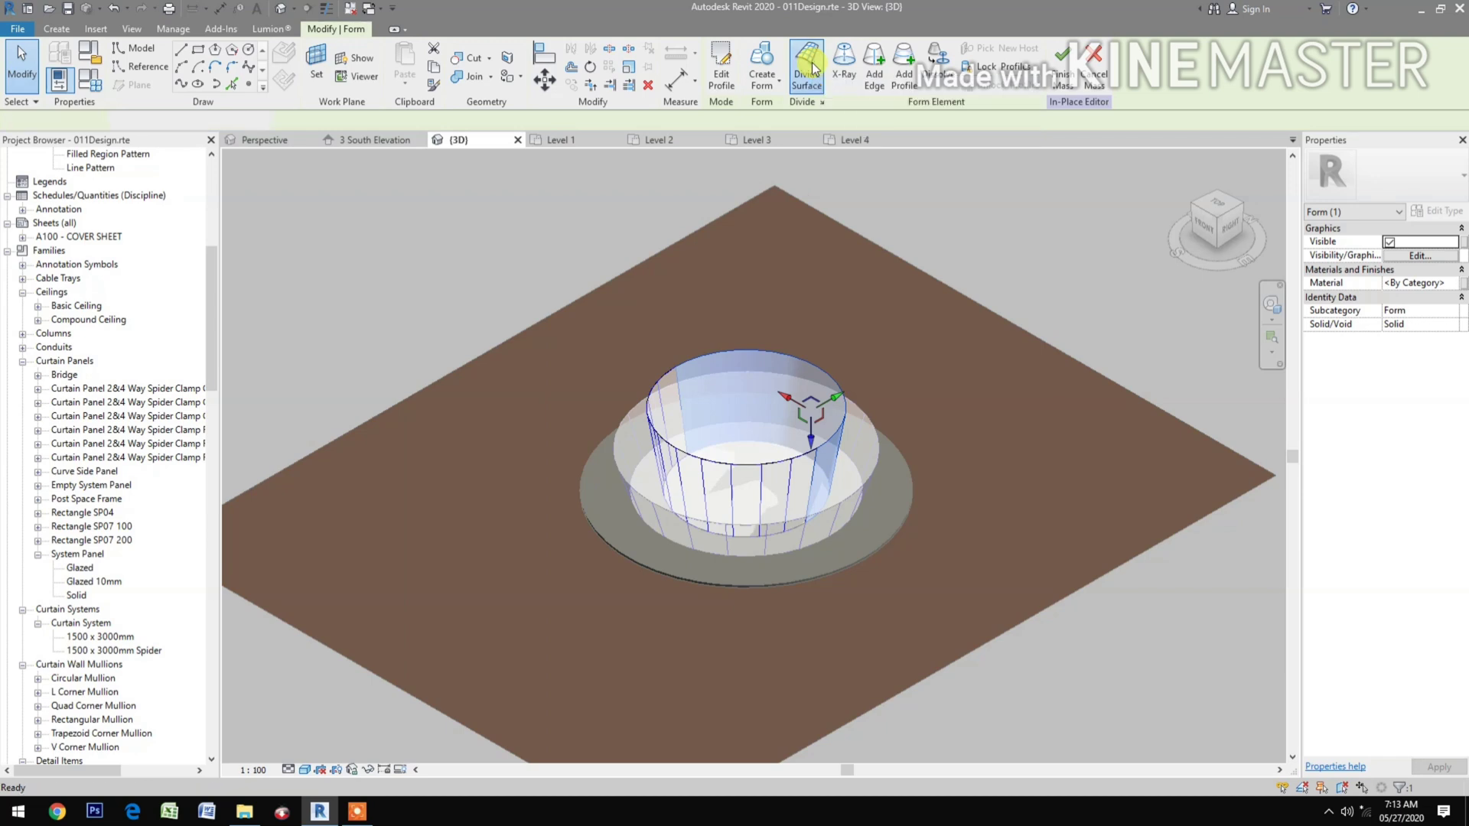
click(1427, 296)
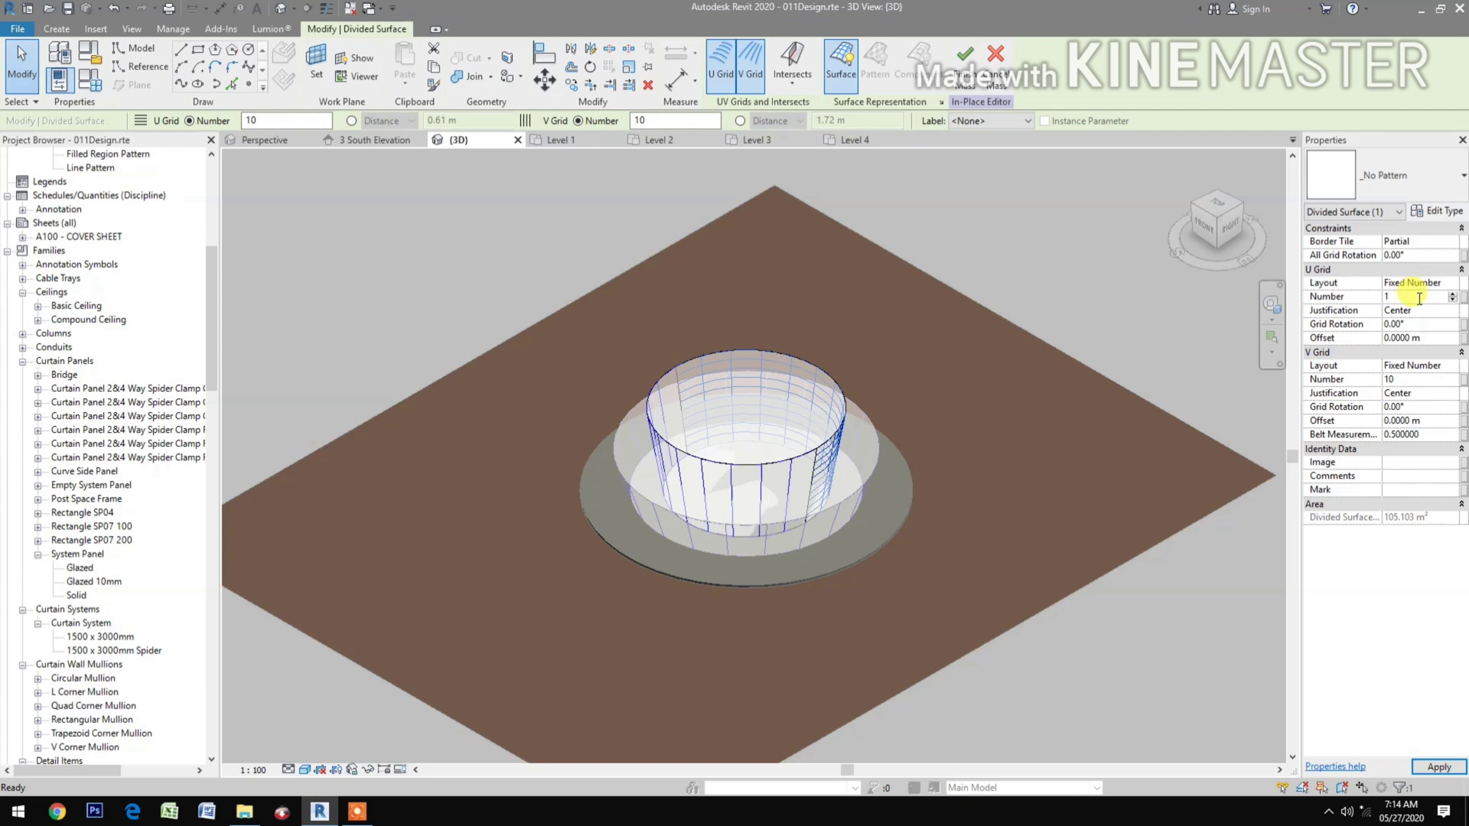
Set the V grid number to 5 on both halves of the inner form's side surface, and finish the mass.
click(1433, 380)
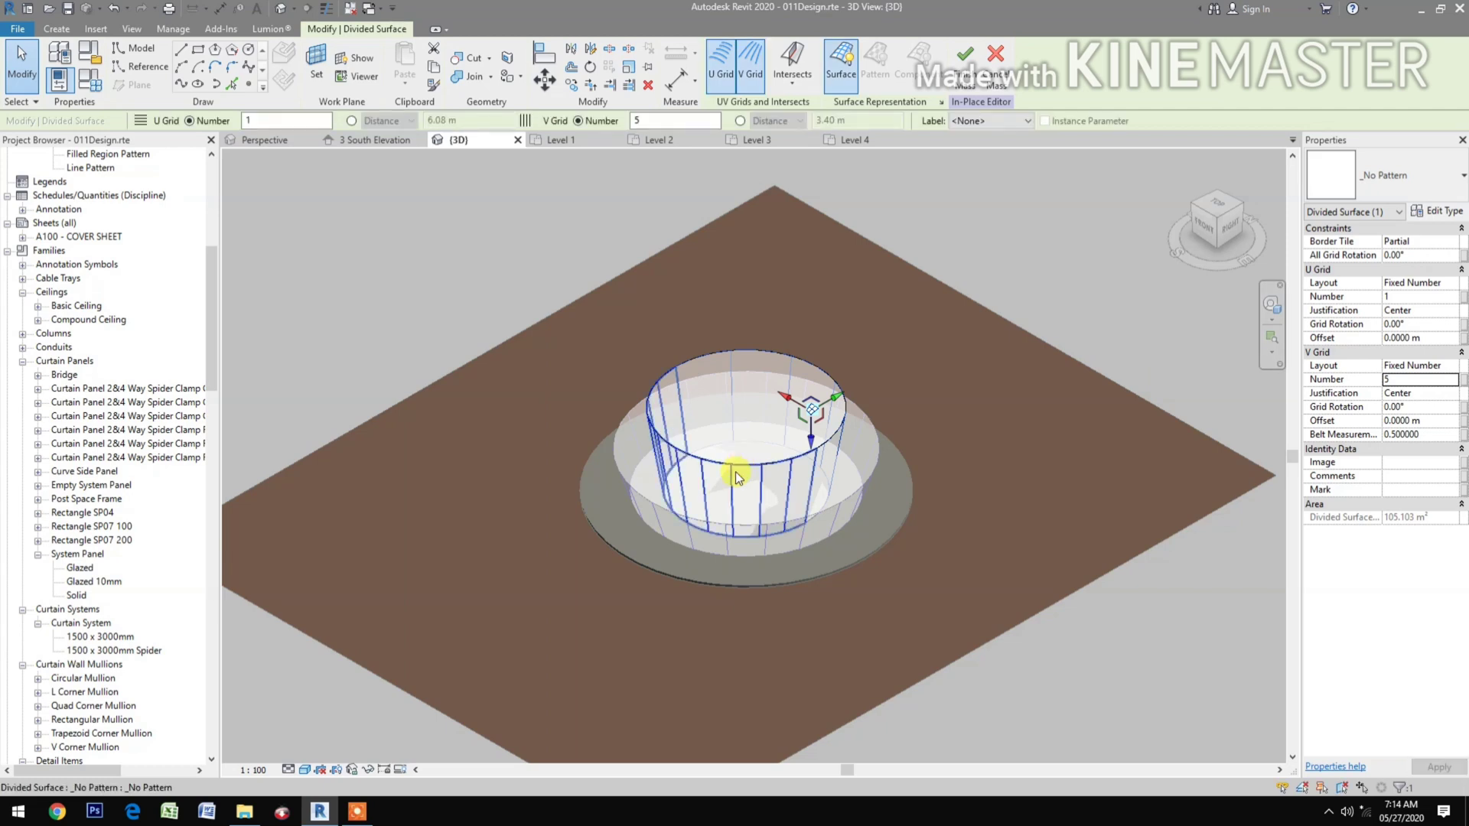
double_click(1416, 379)
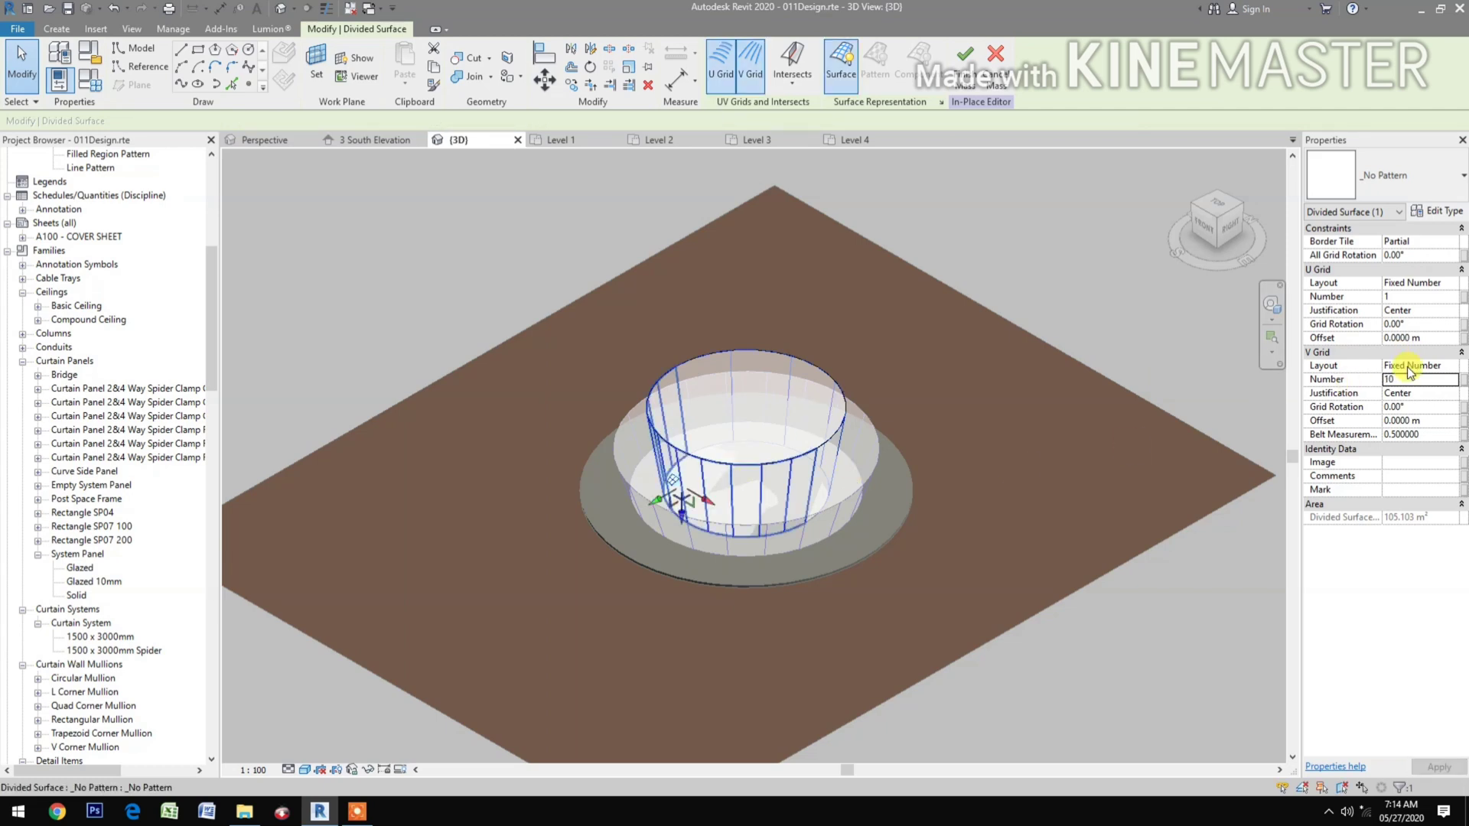
text(10)
key(Return)
click(1416, 381)
text(5)
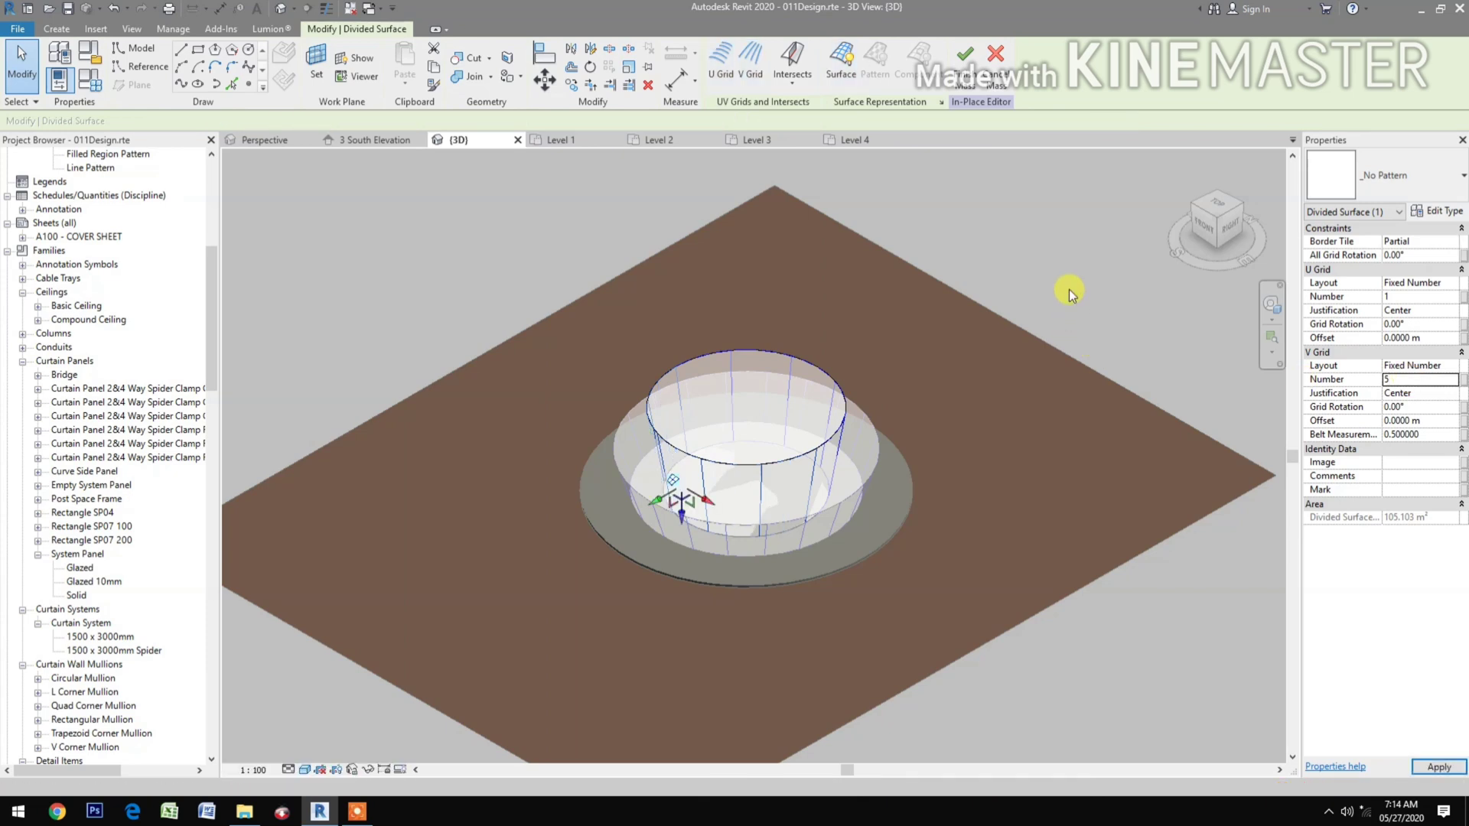
click(1068, 289)
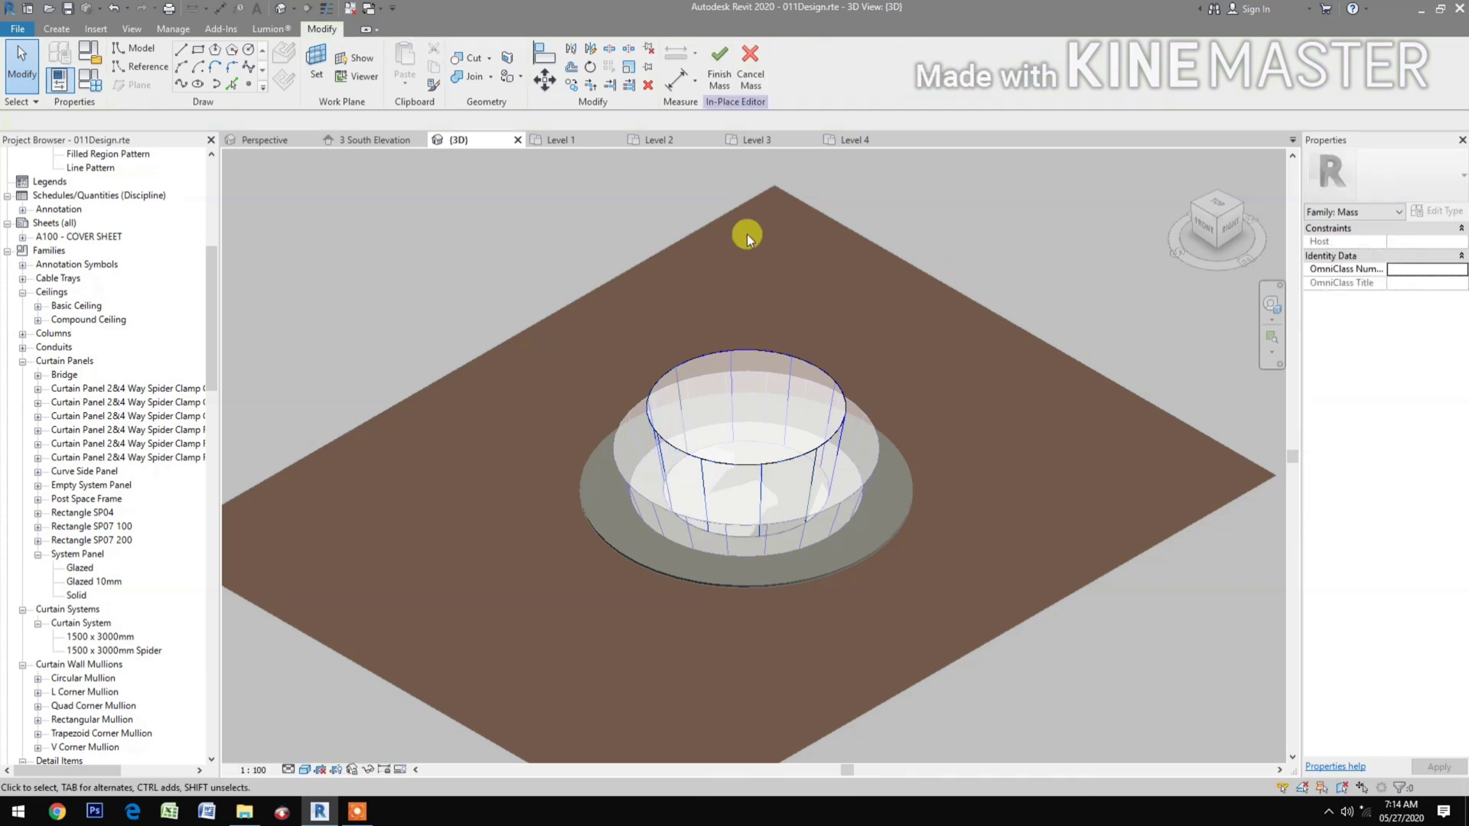
click(588, 141)
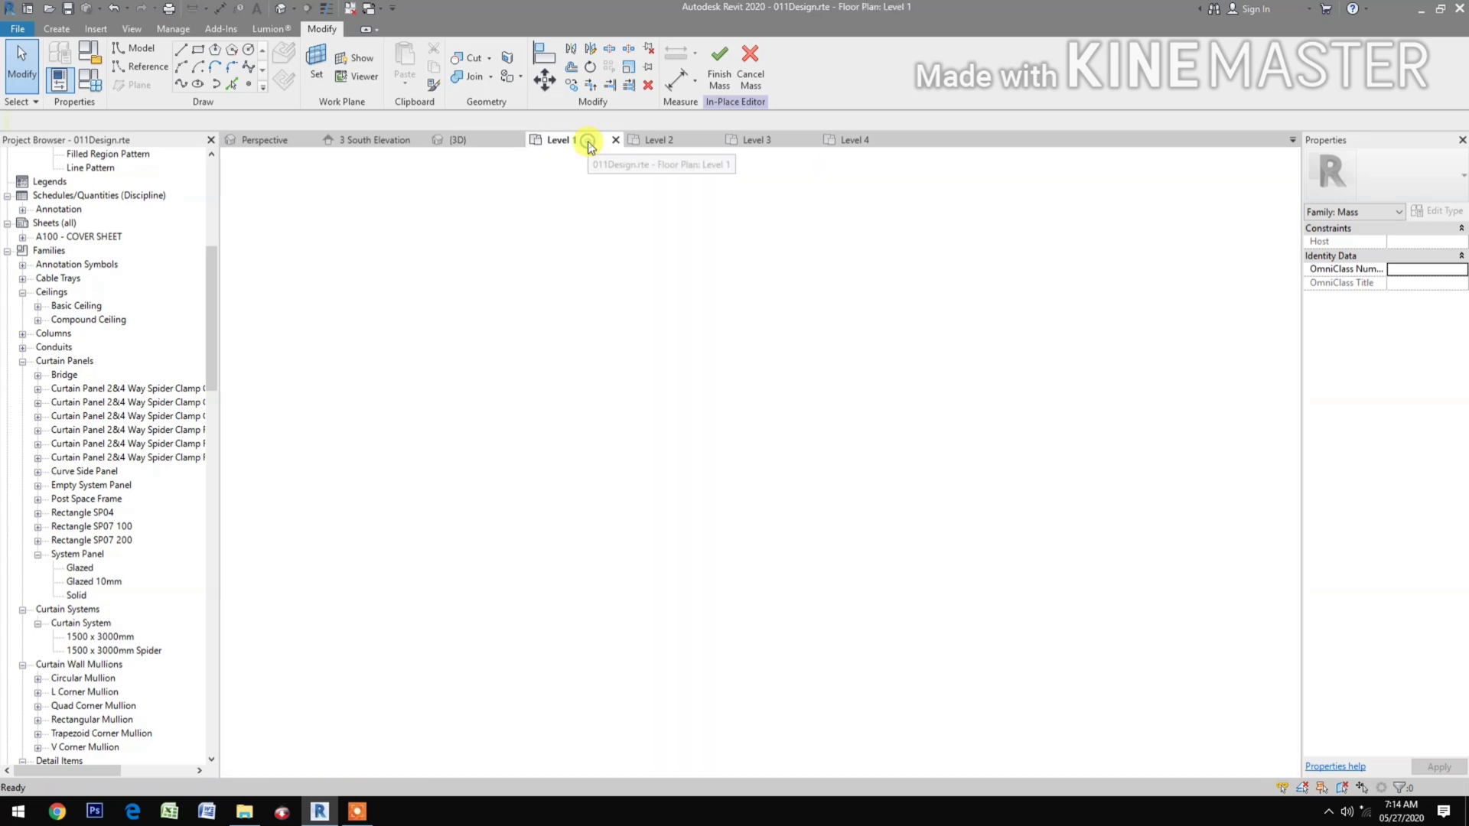
click(719, 67)
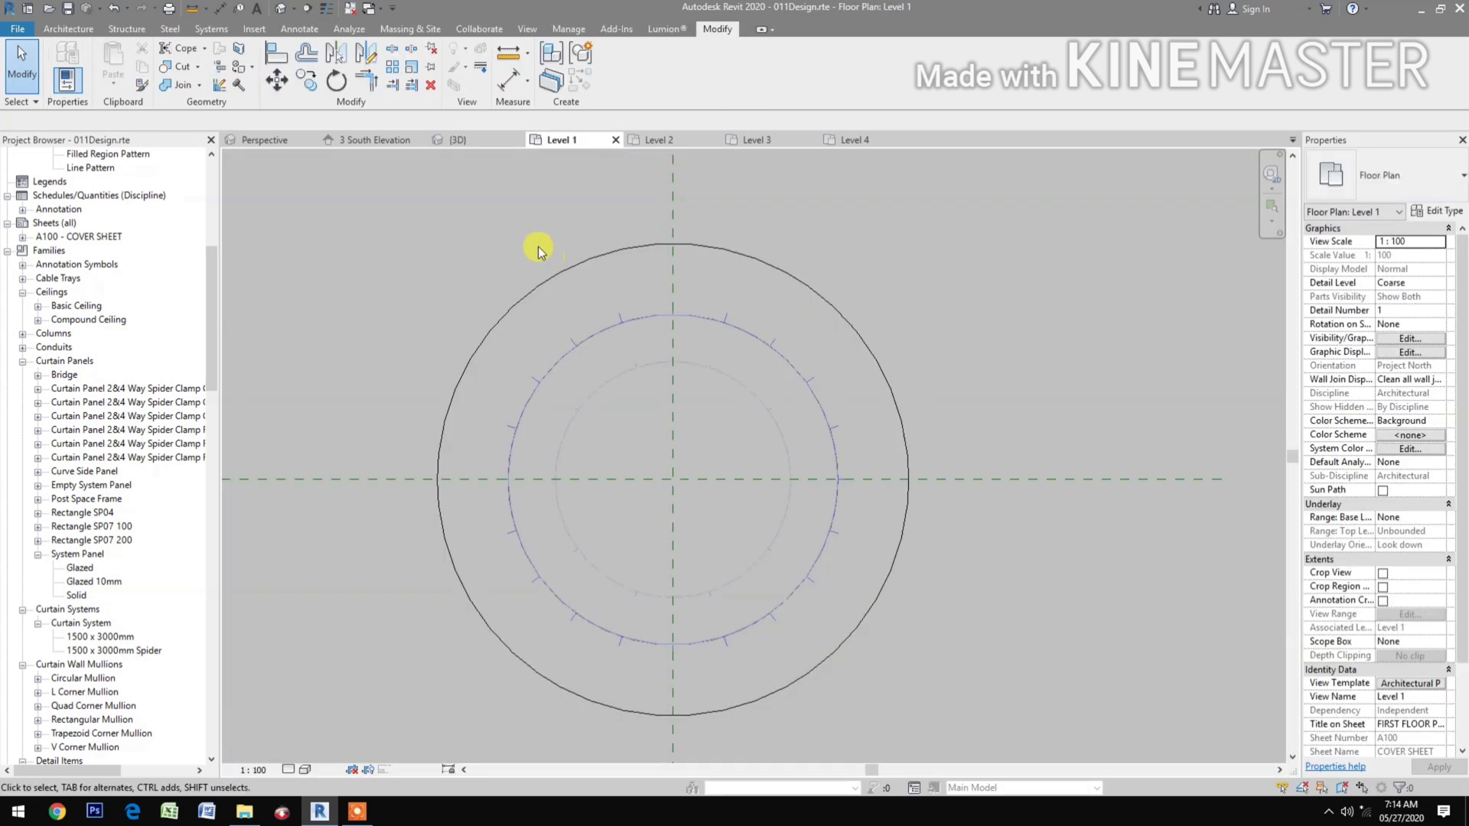
Start another in-place mass on Level 1 and draw a model-line circle of 4 m radius at the reference plane intersection.
click(410, 28)
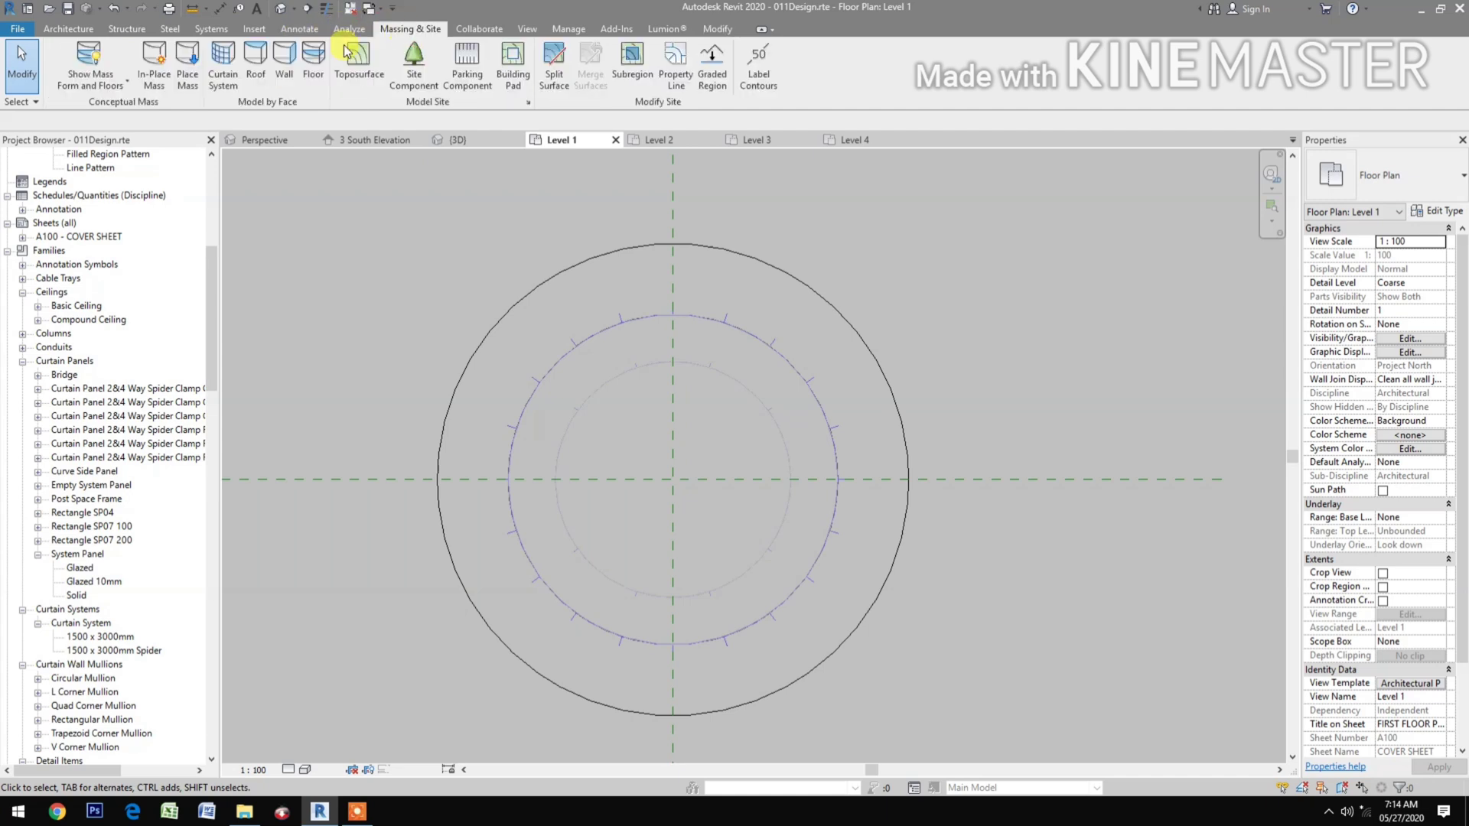
click(158, 77)
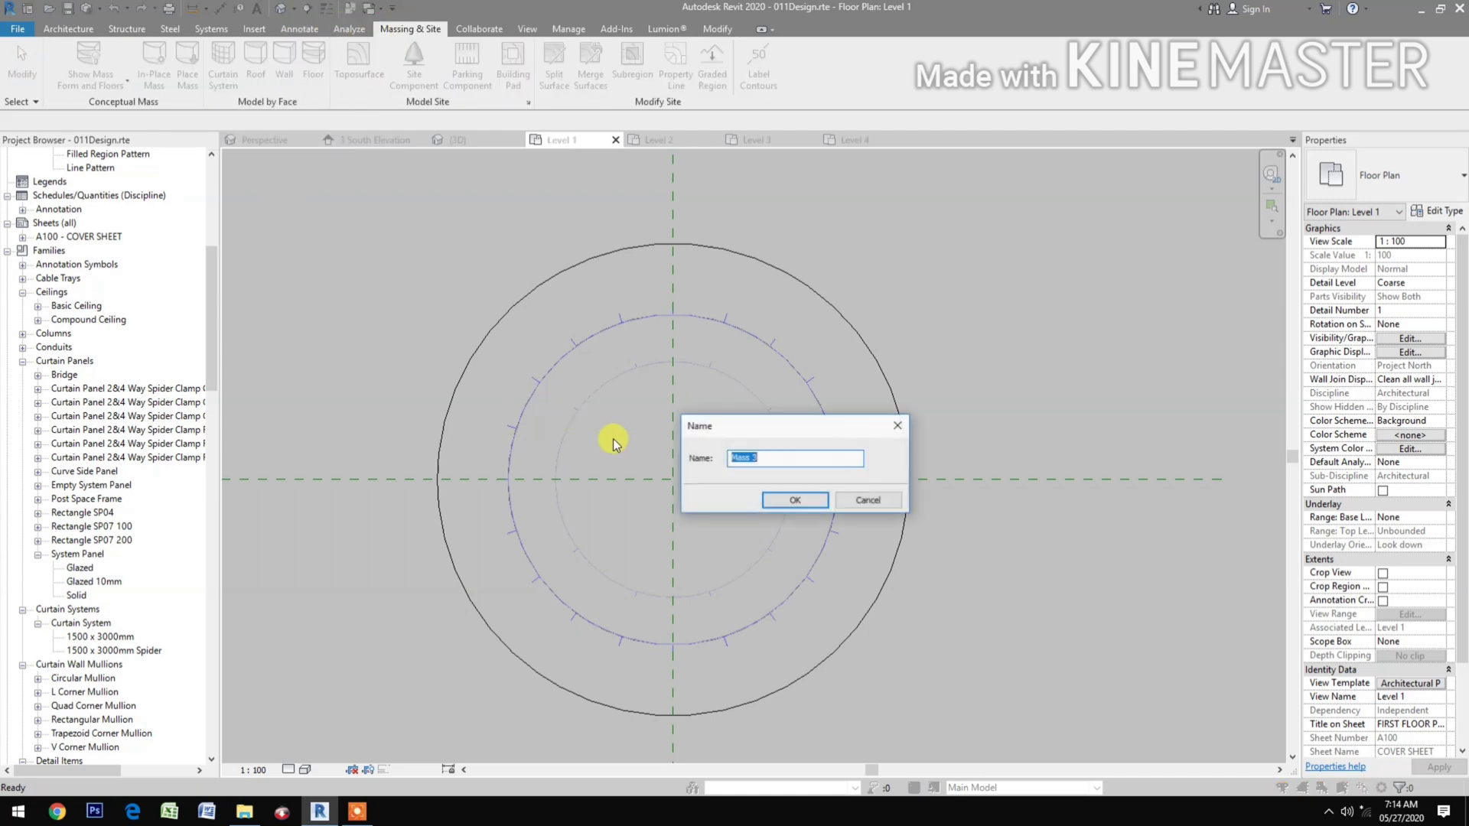
click(793, 500)
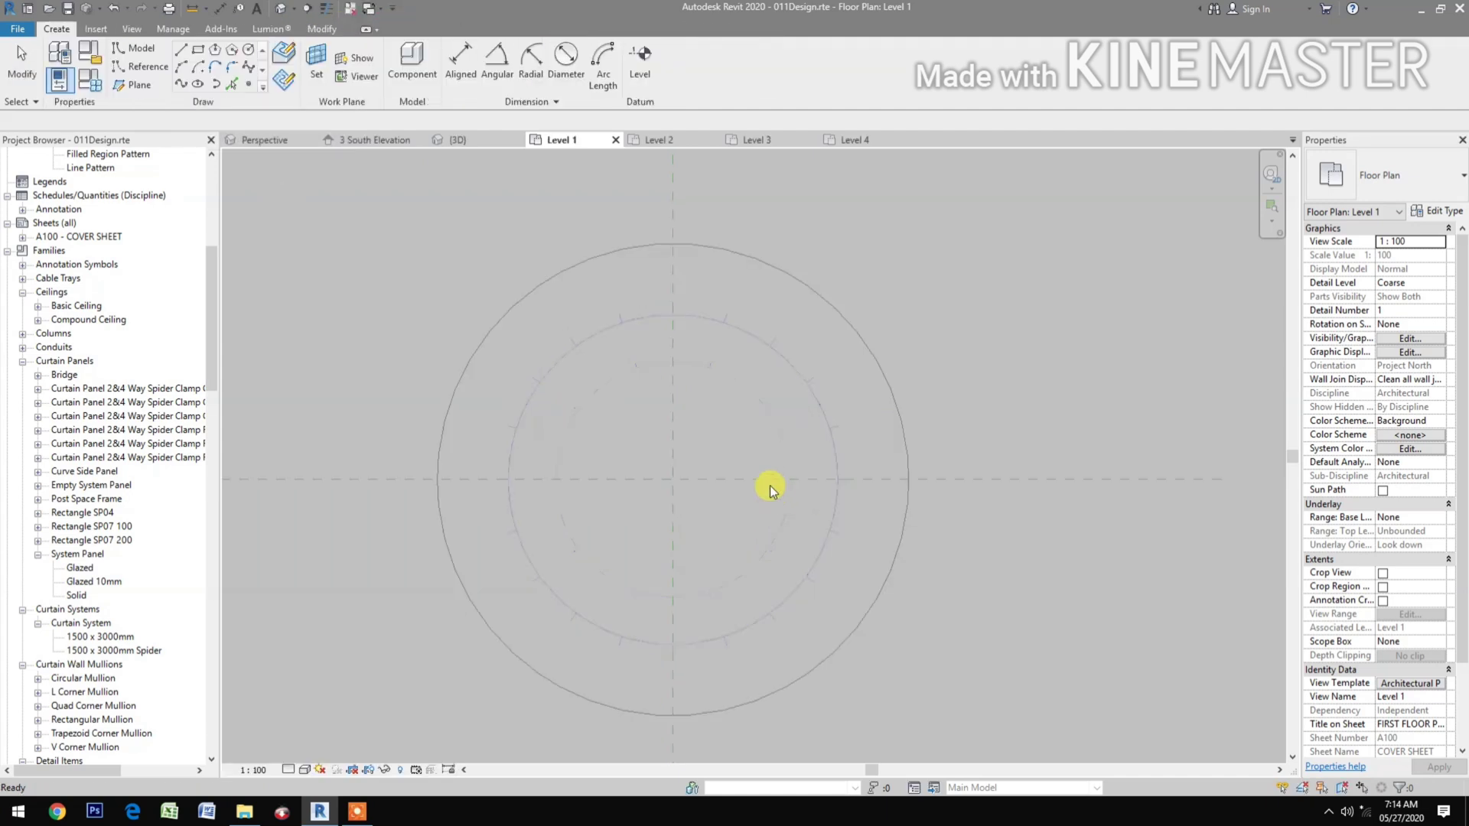
click(248, 50)
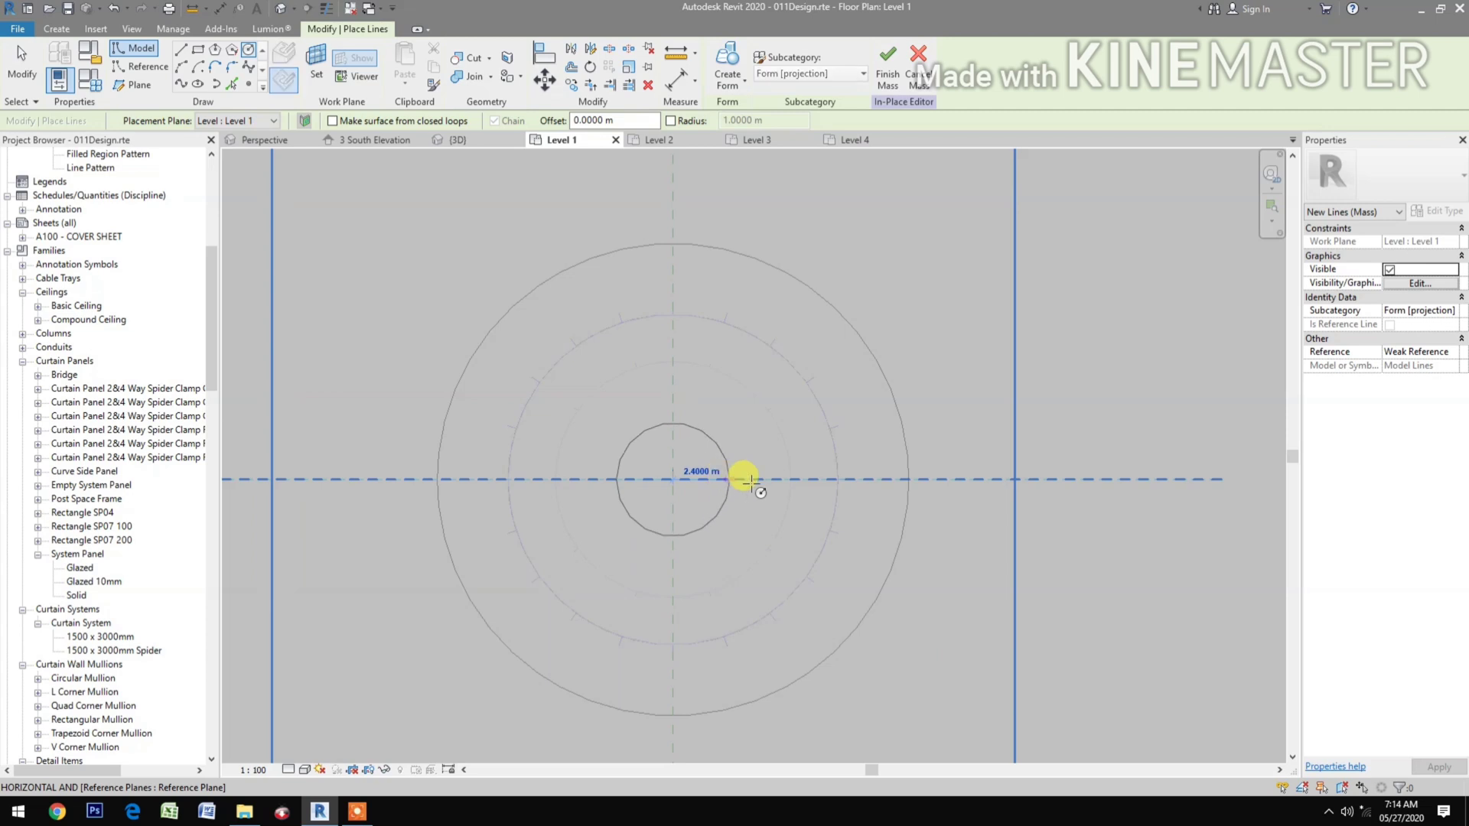
text(4)
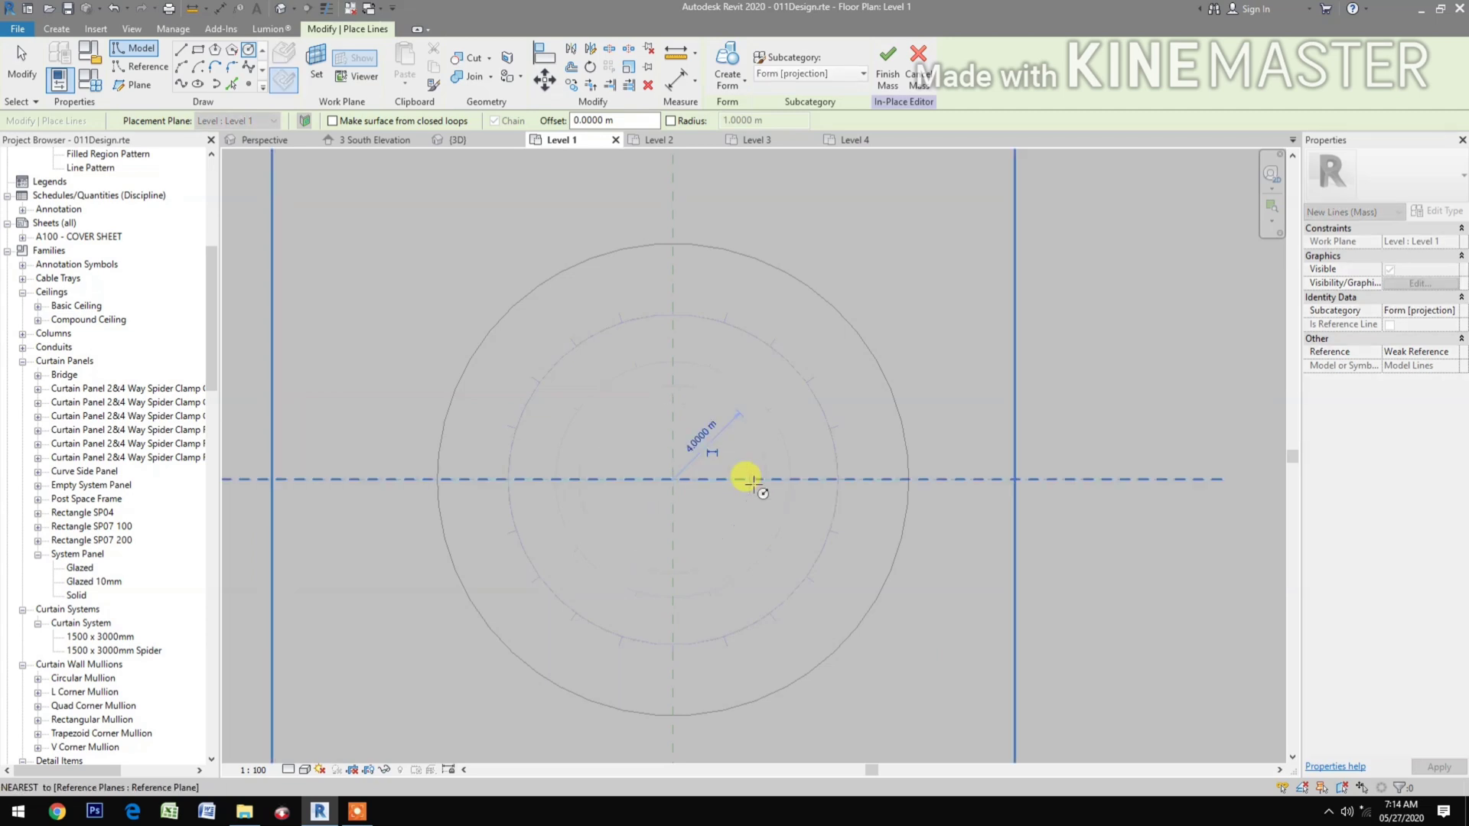
key(Return)
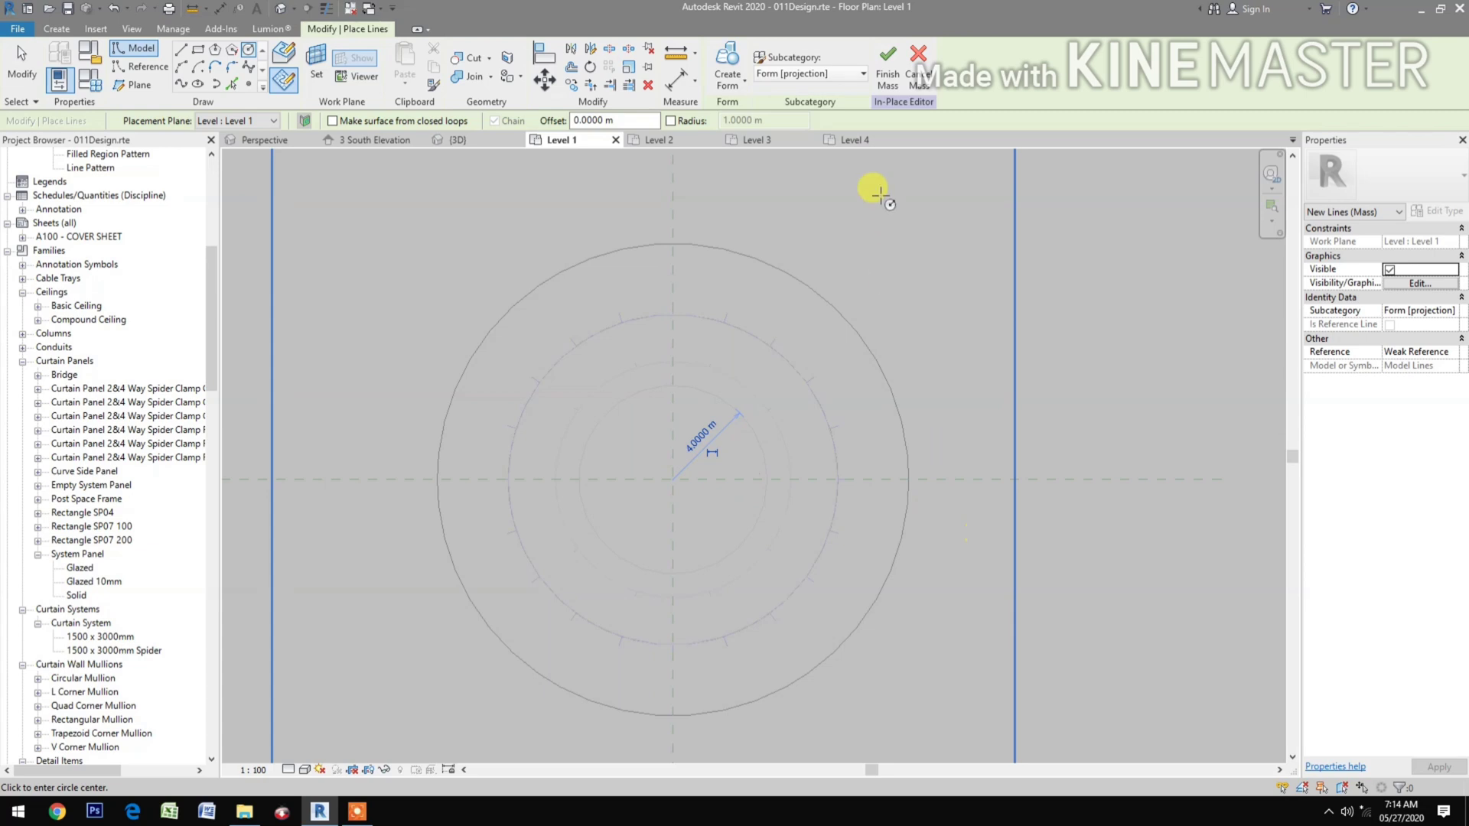
Draw a model-line circle of 5.5 m radius on Level 4, centred on the reference plane intersection.
click(862, 143)
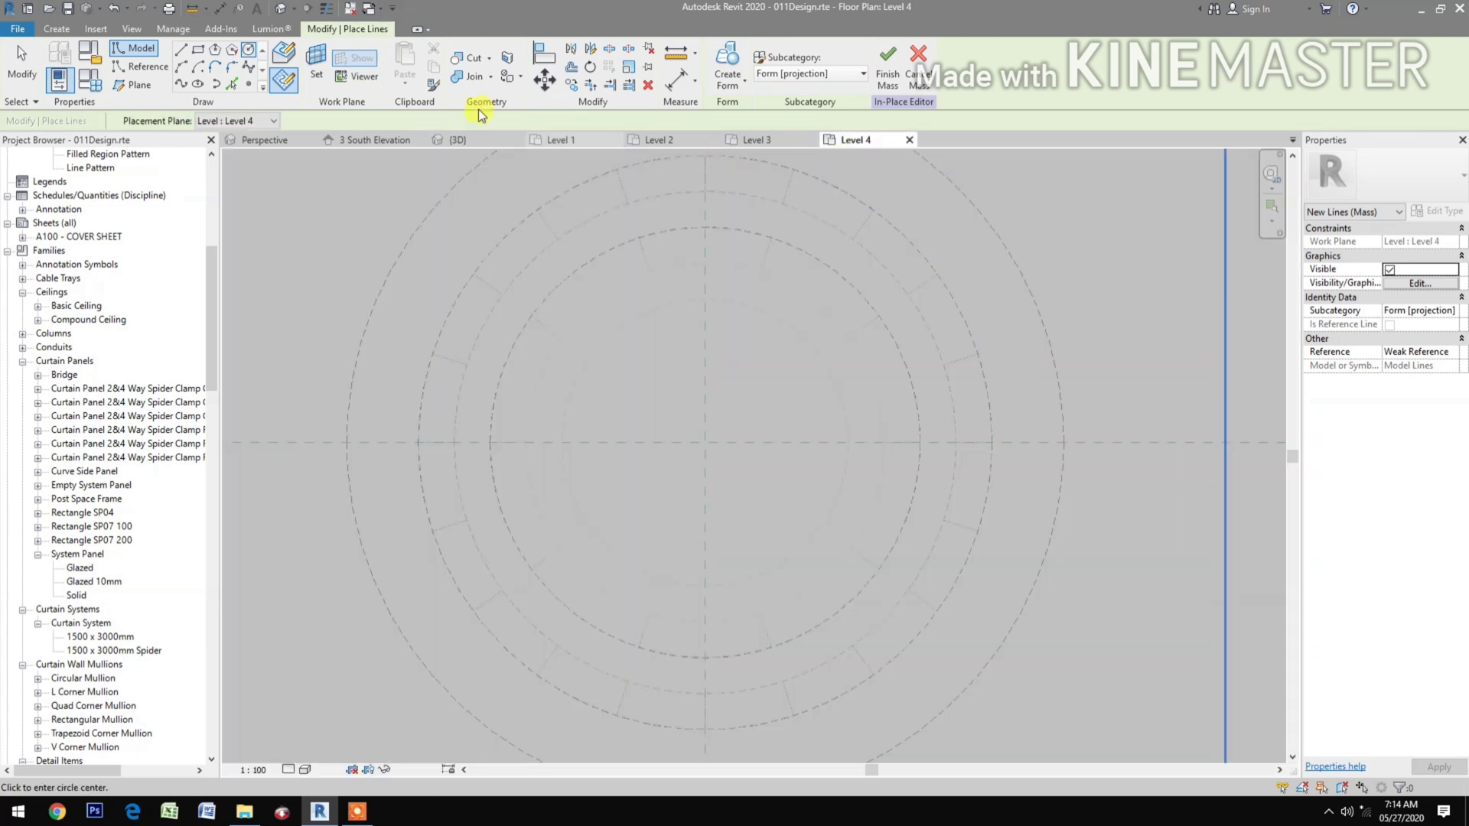
click(248, 52)
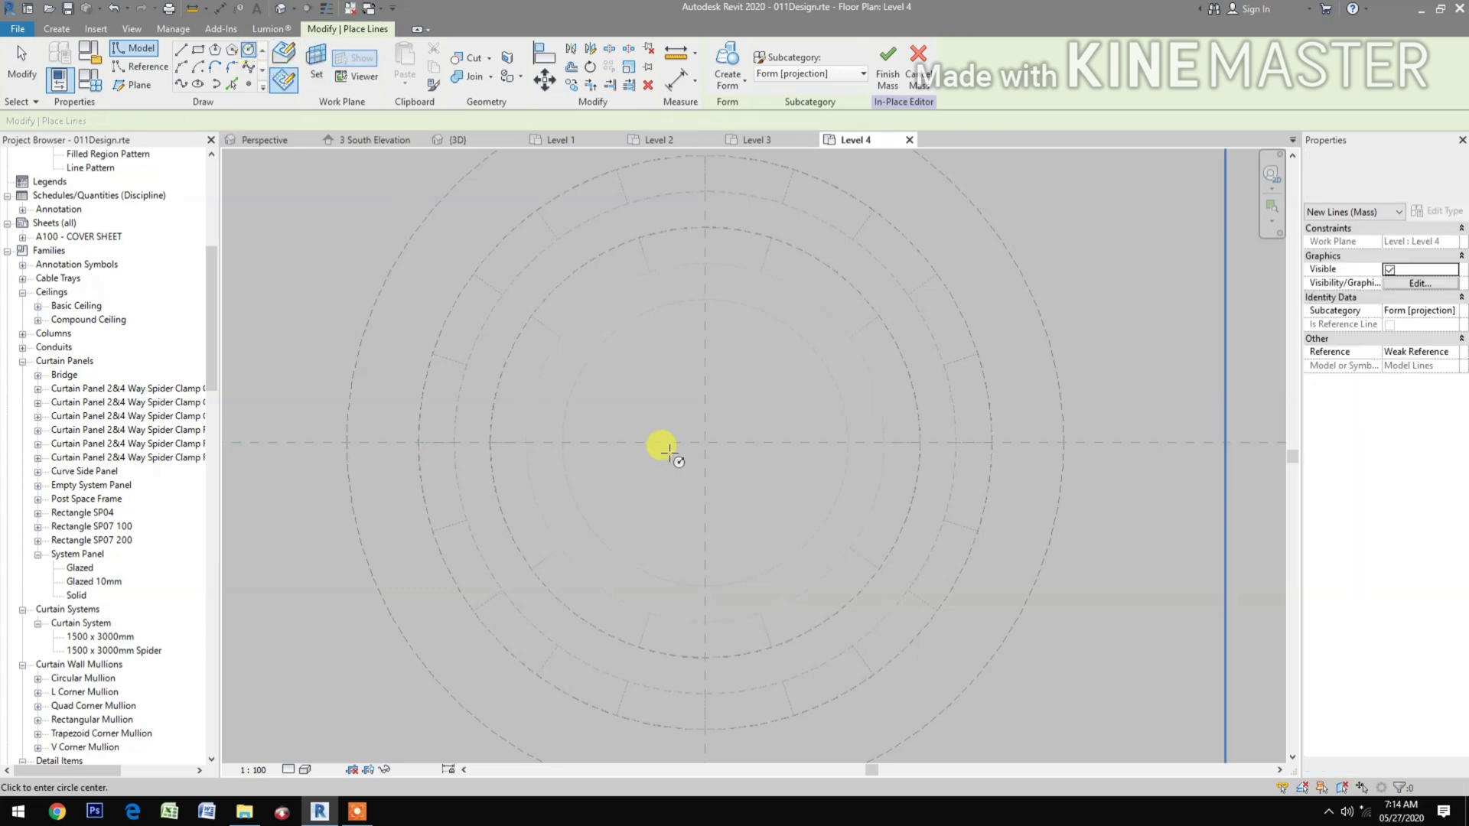
click(734, 442)
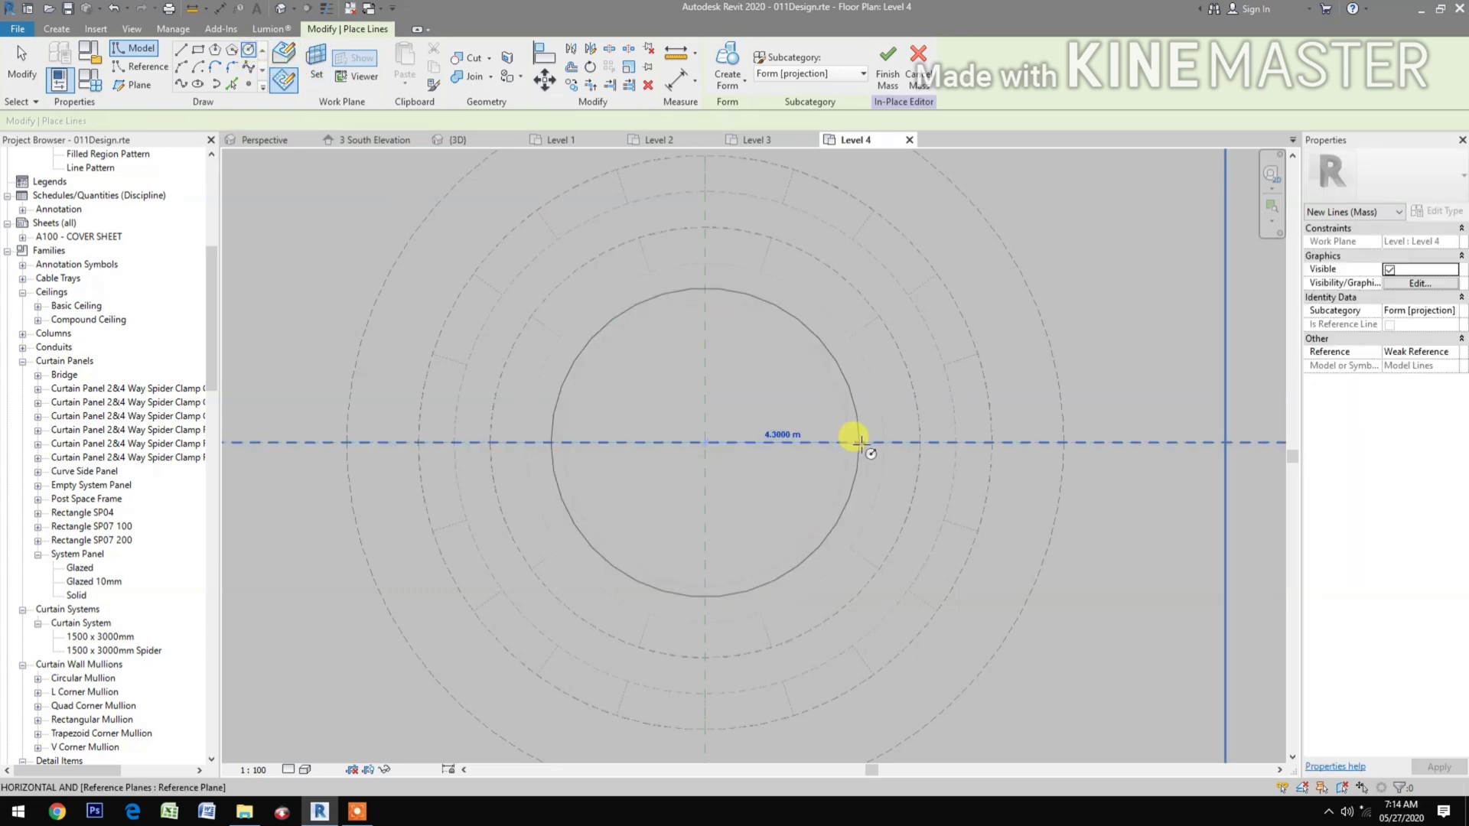
text(5)
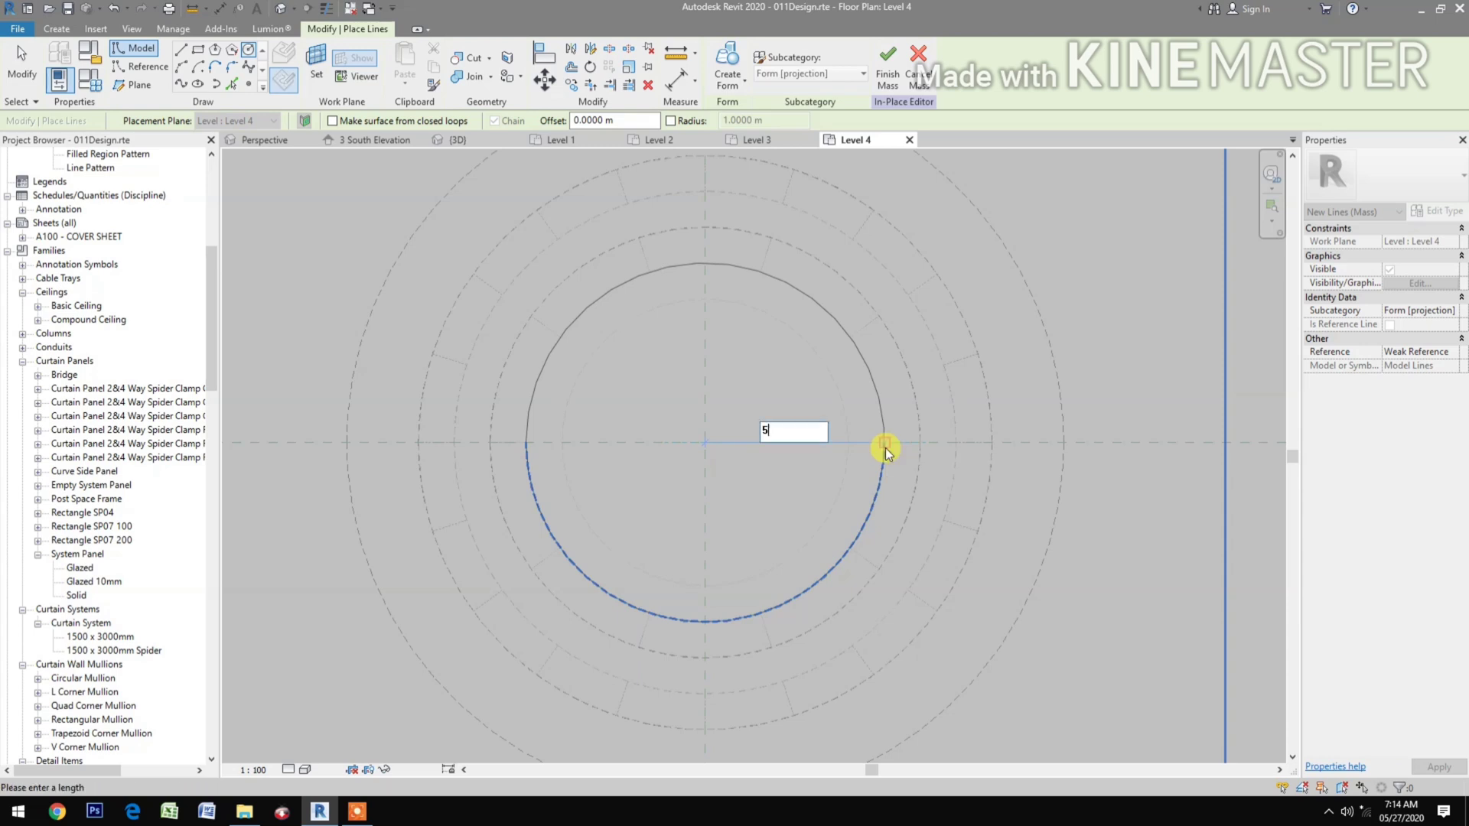
text(.5)
key(Return)
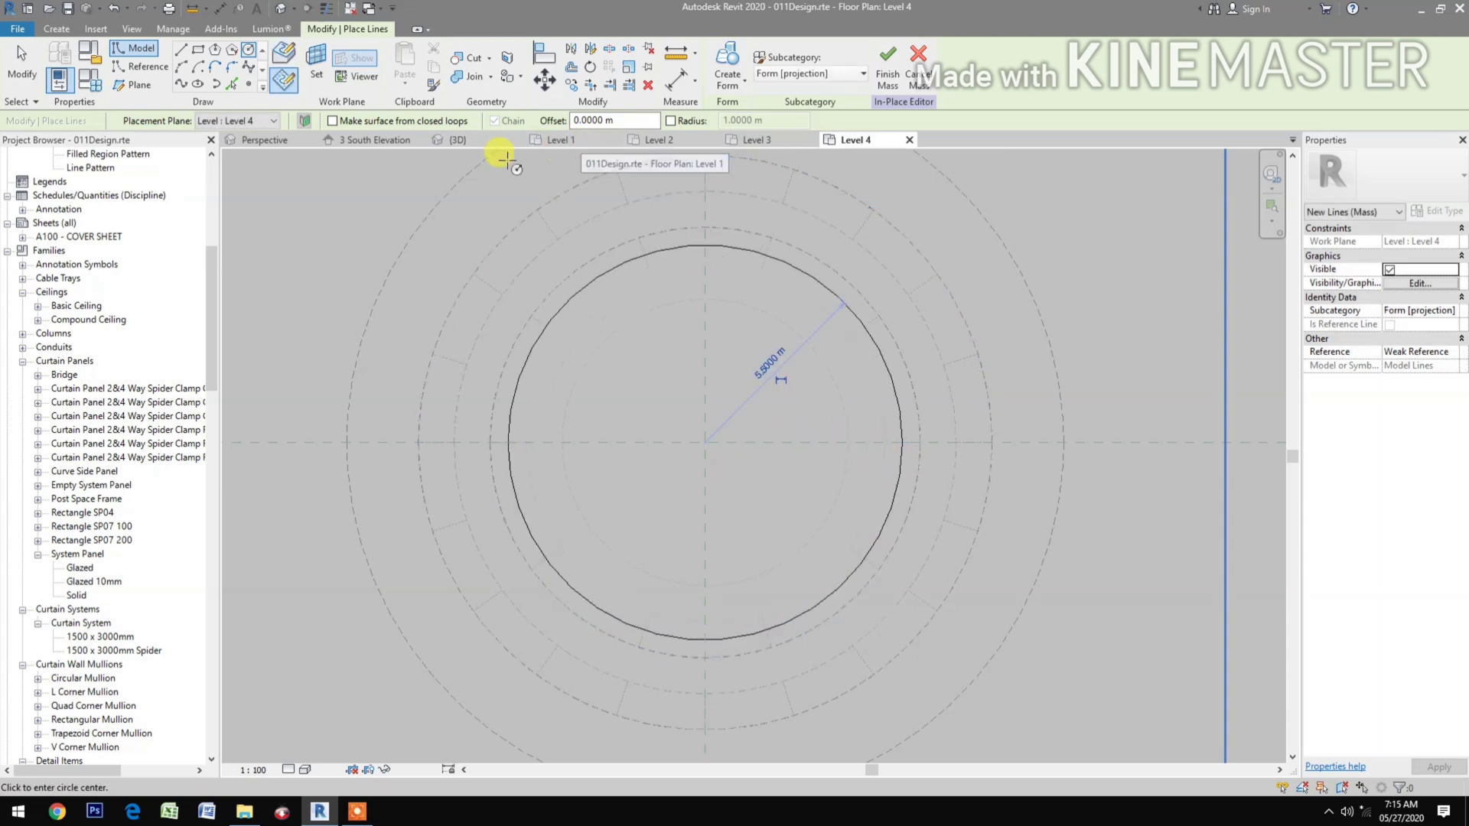
In the 3D view, create a form between the Level 1 circle and the Level 4 circle.
click(485, 141)
key(Escape)
key(Escape)
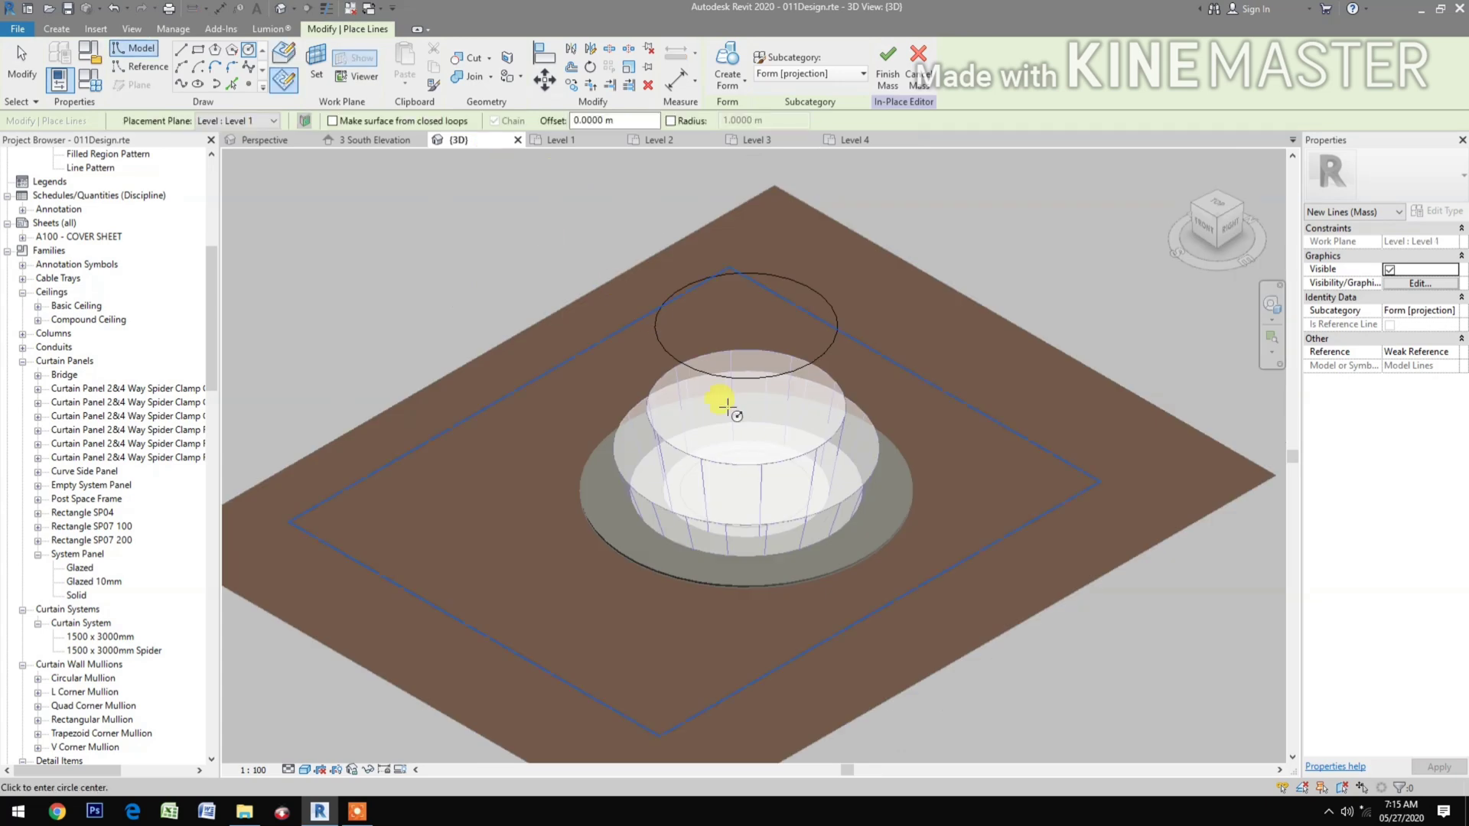
click(780, 517)
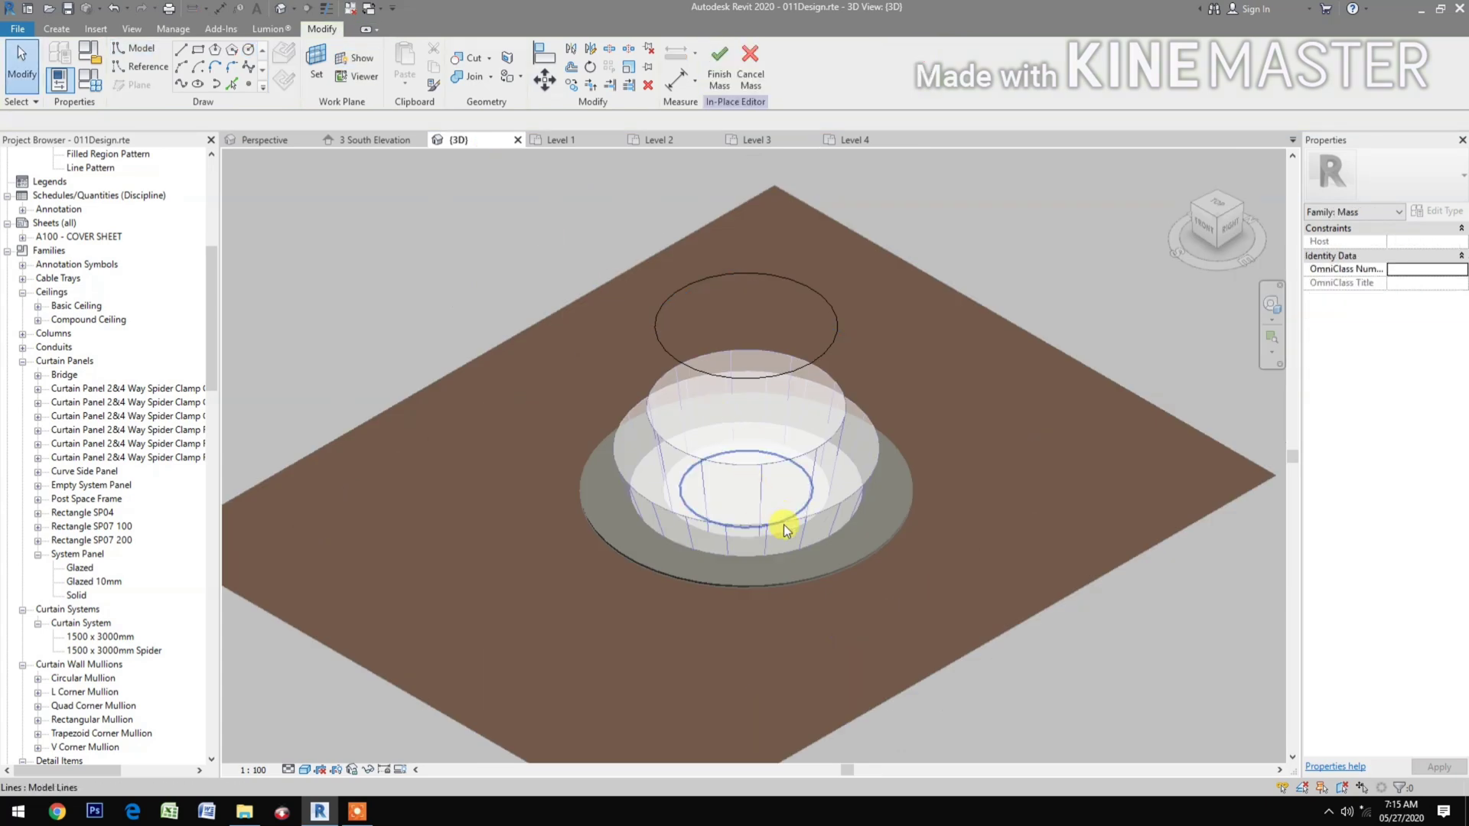
click(779, 378)
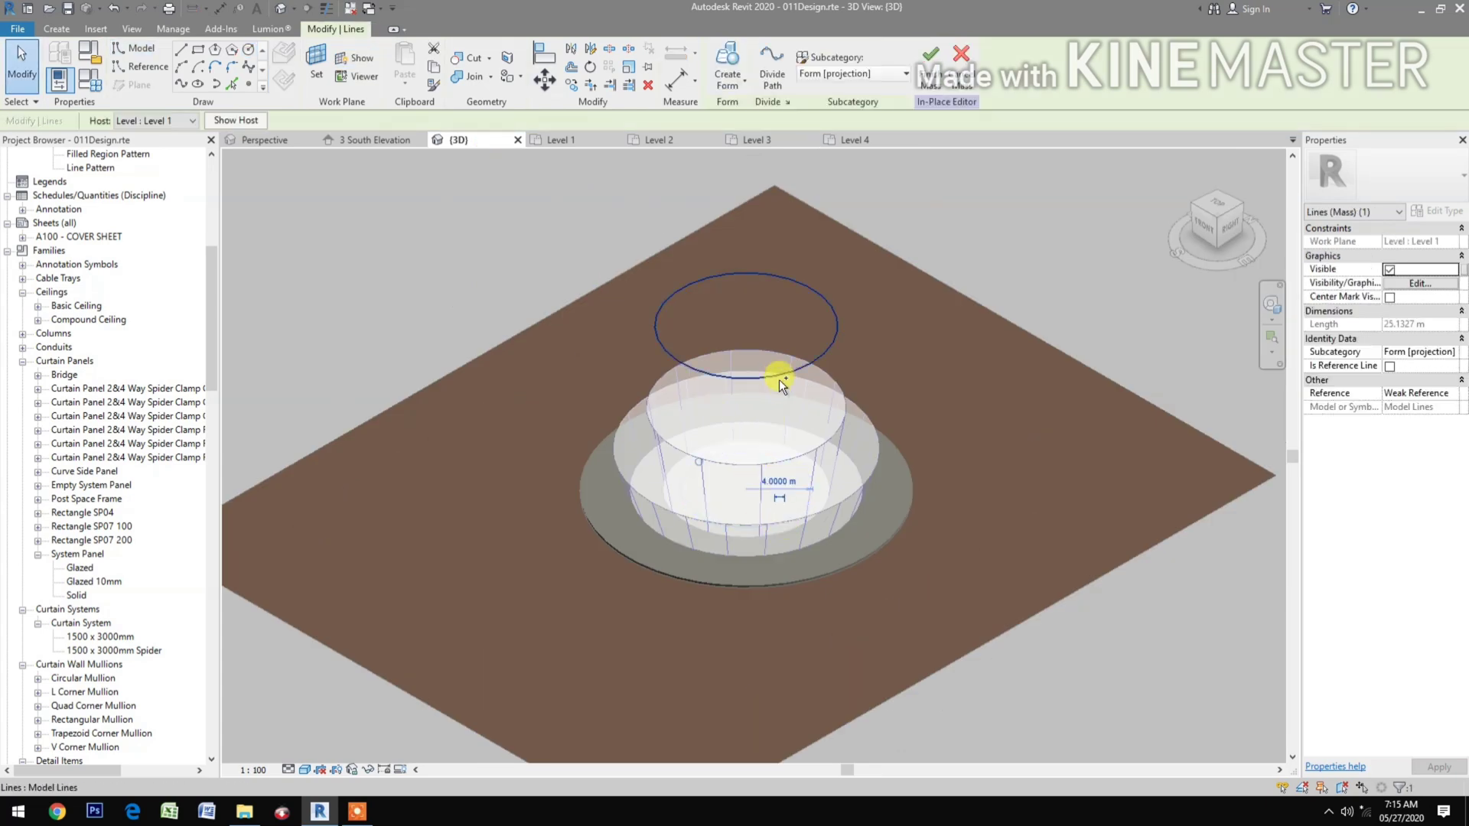
ctrl+click(665, 493)
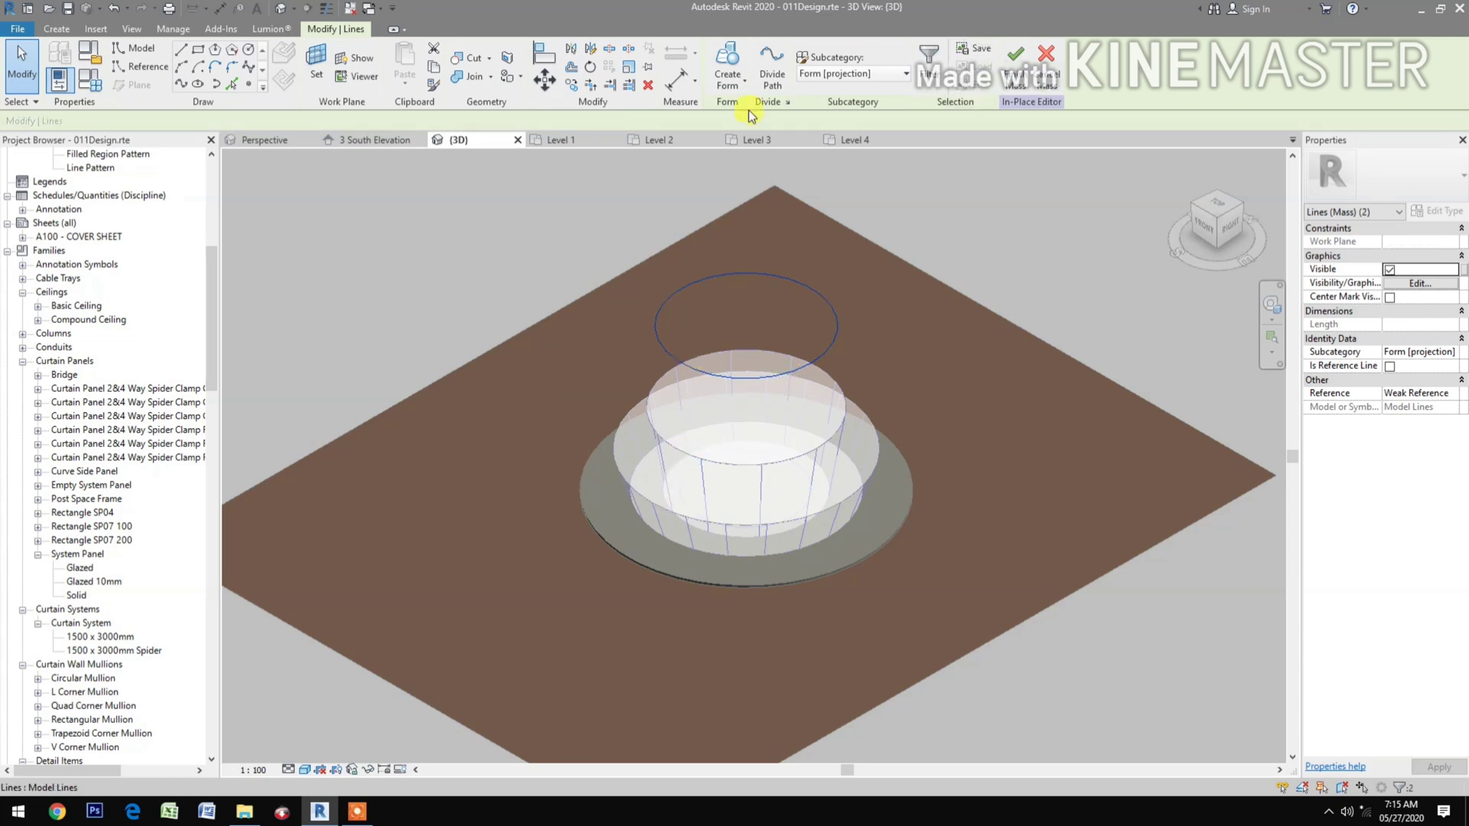
click(741, 65)
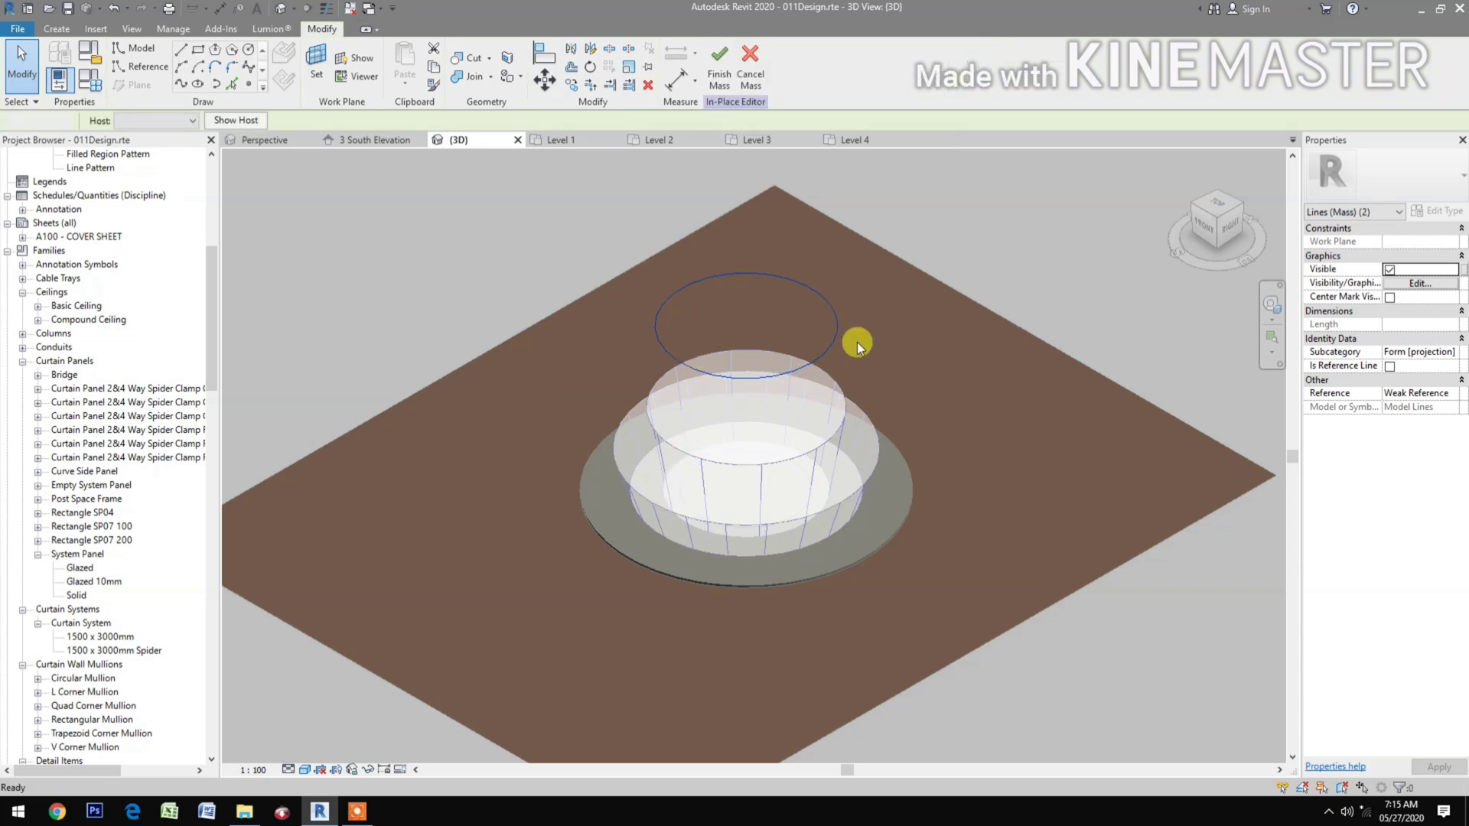
key(Escape)
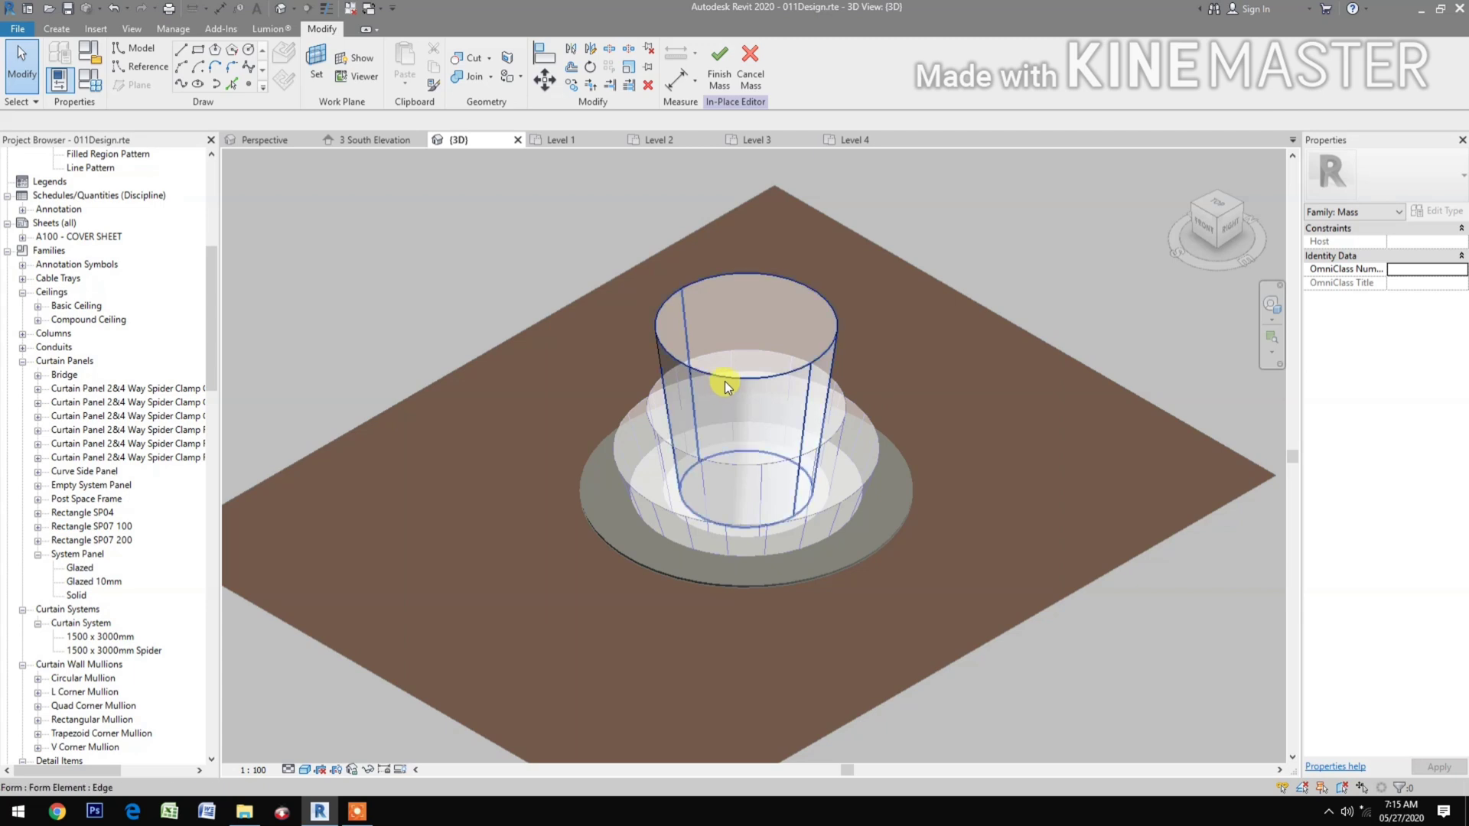
Divide the front half of the tall form's side surface with a U grid number of 1 and a V grid number of 3.
click(724, 381)
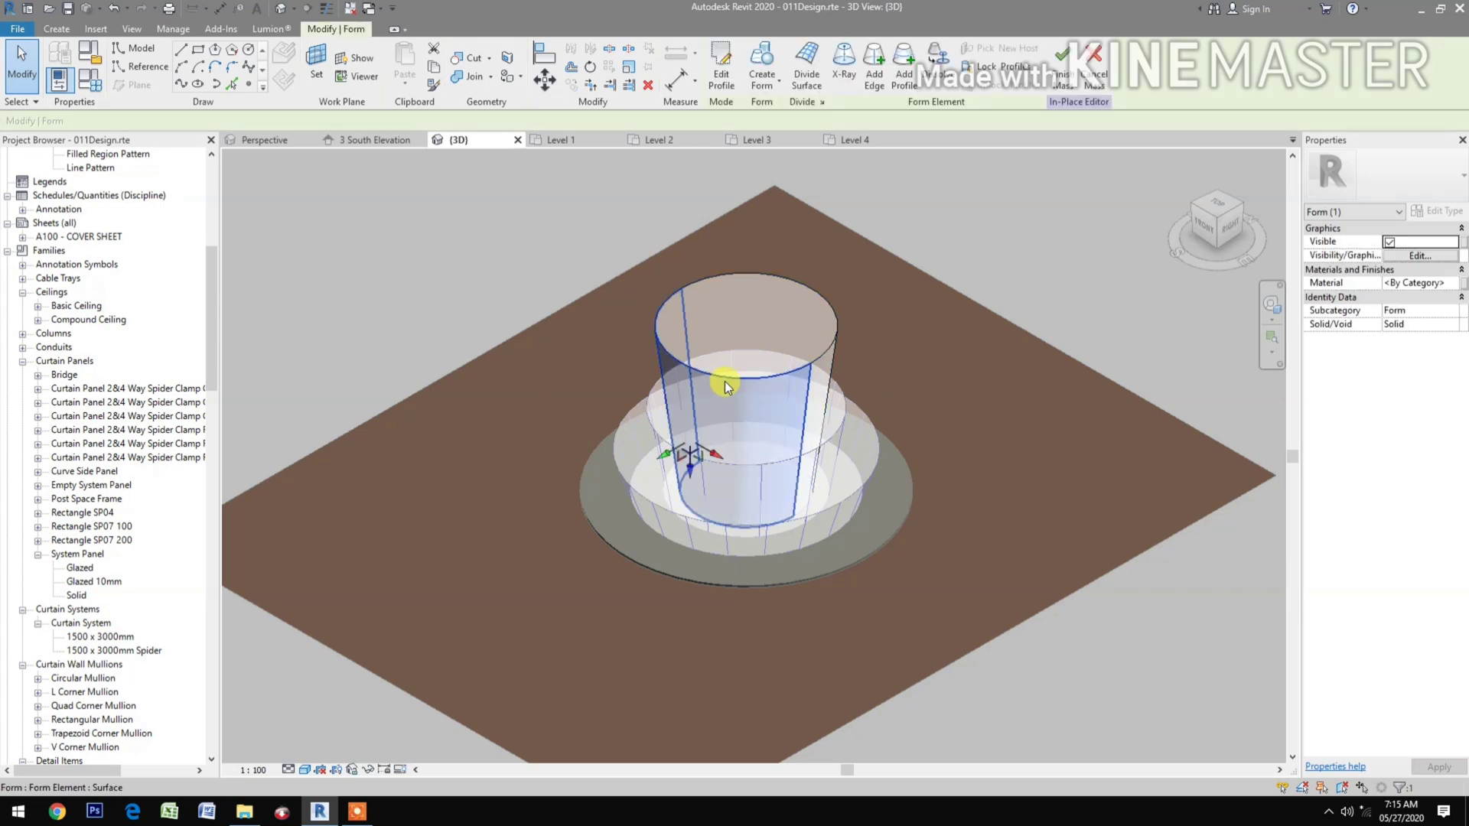
click(807, 68)
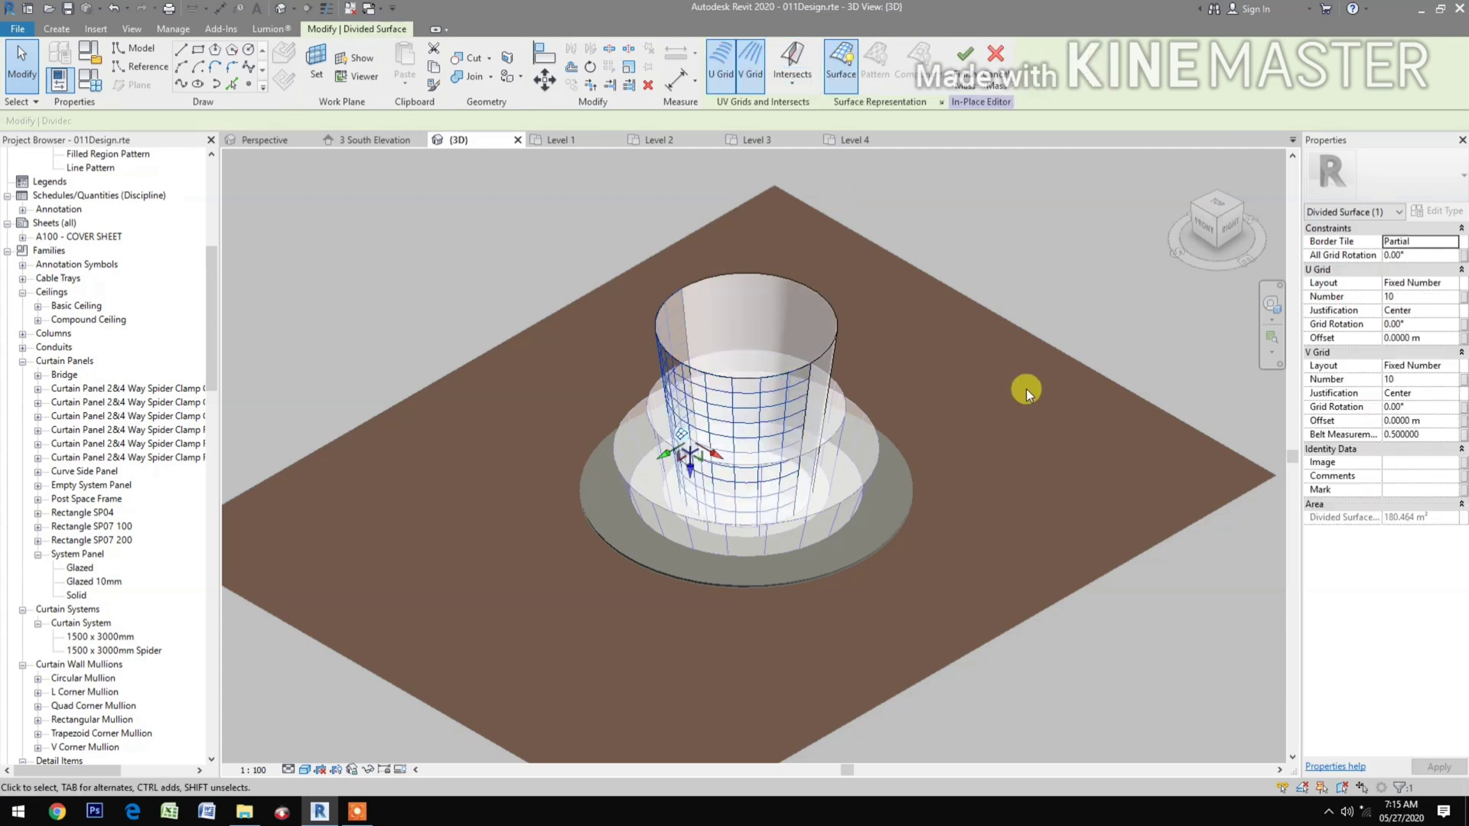
click(1425, 298)
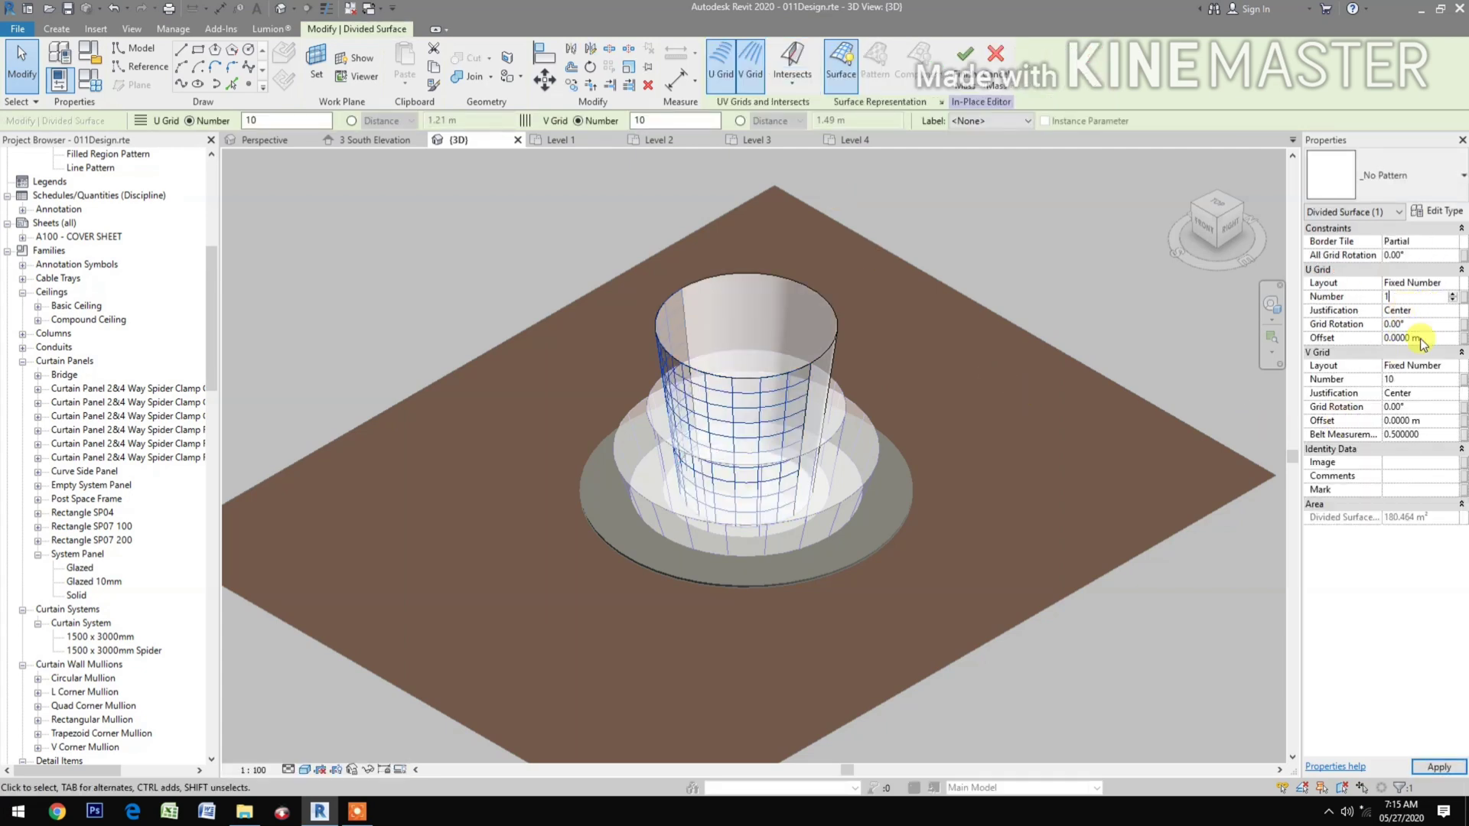
click(1428, 380)
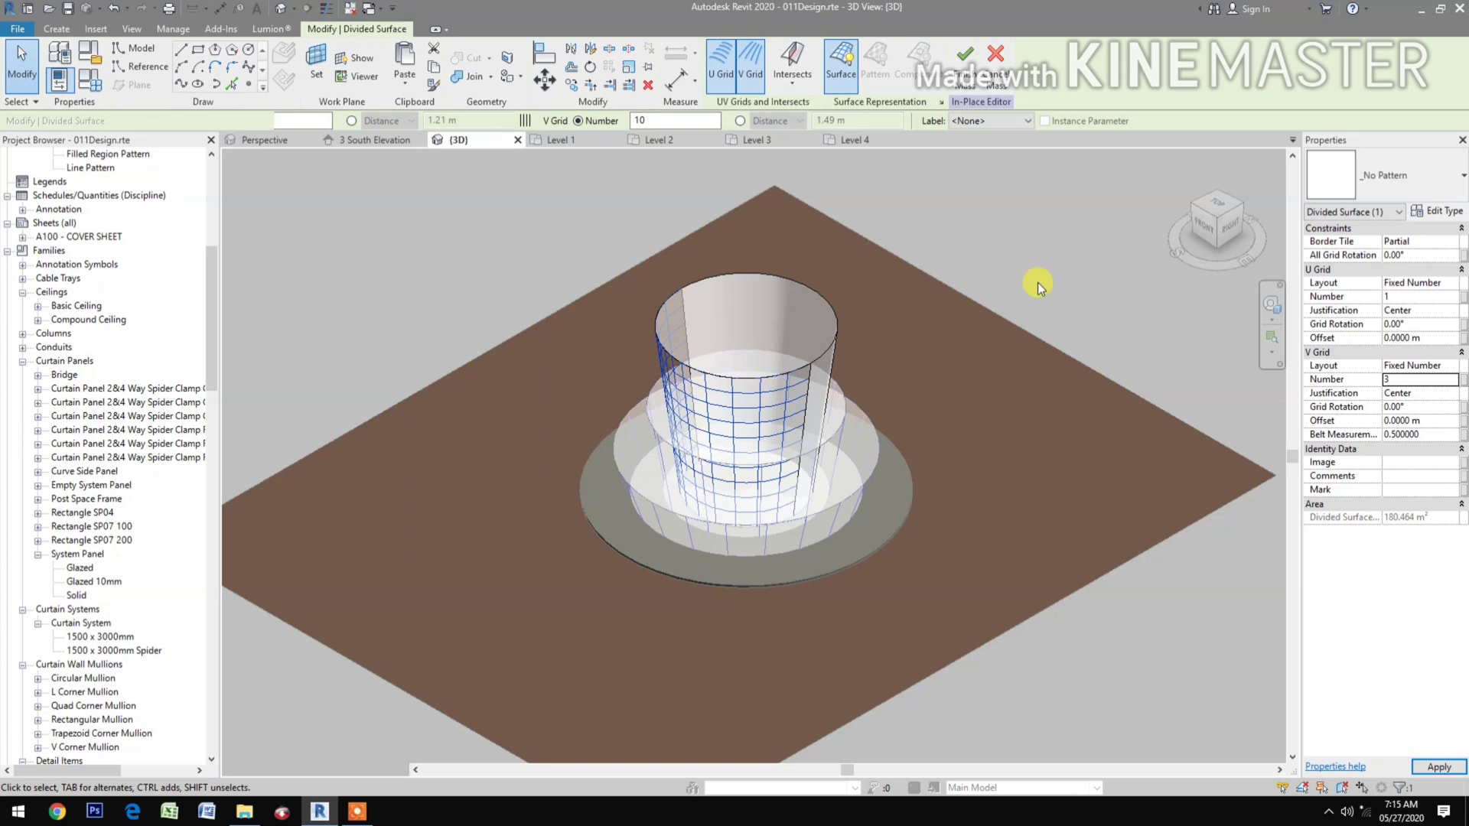
key(Escape)
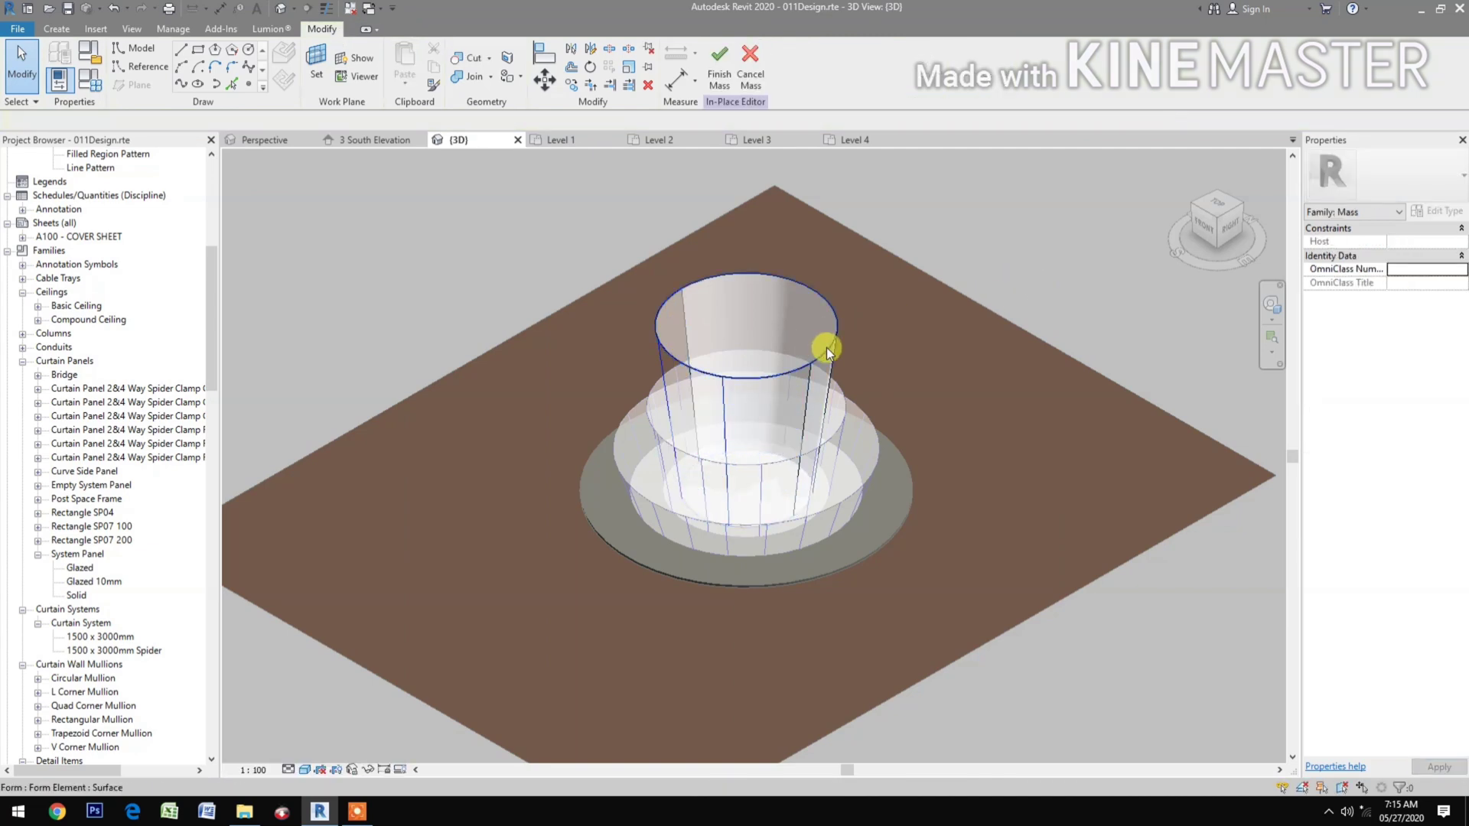
Divide the rear half of the tall form's side surface with U grid number 1 and V grid number 3, and finish the mass.
click(827, 347)
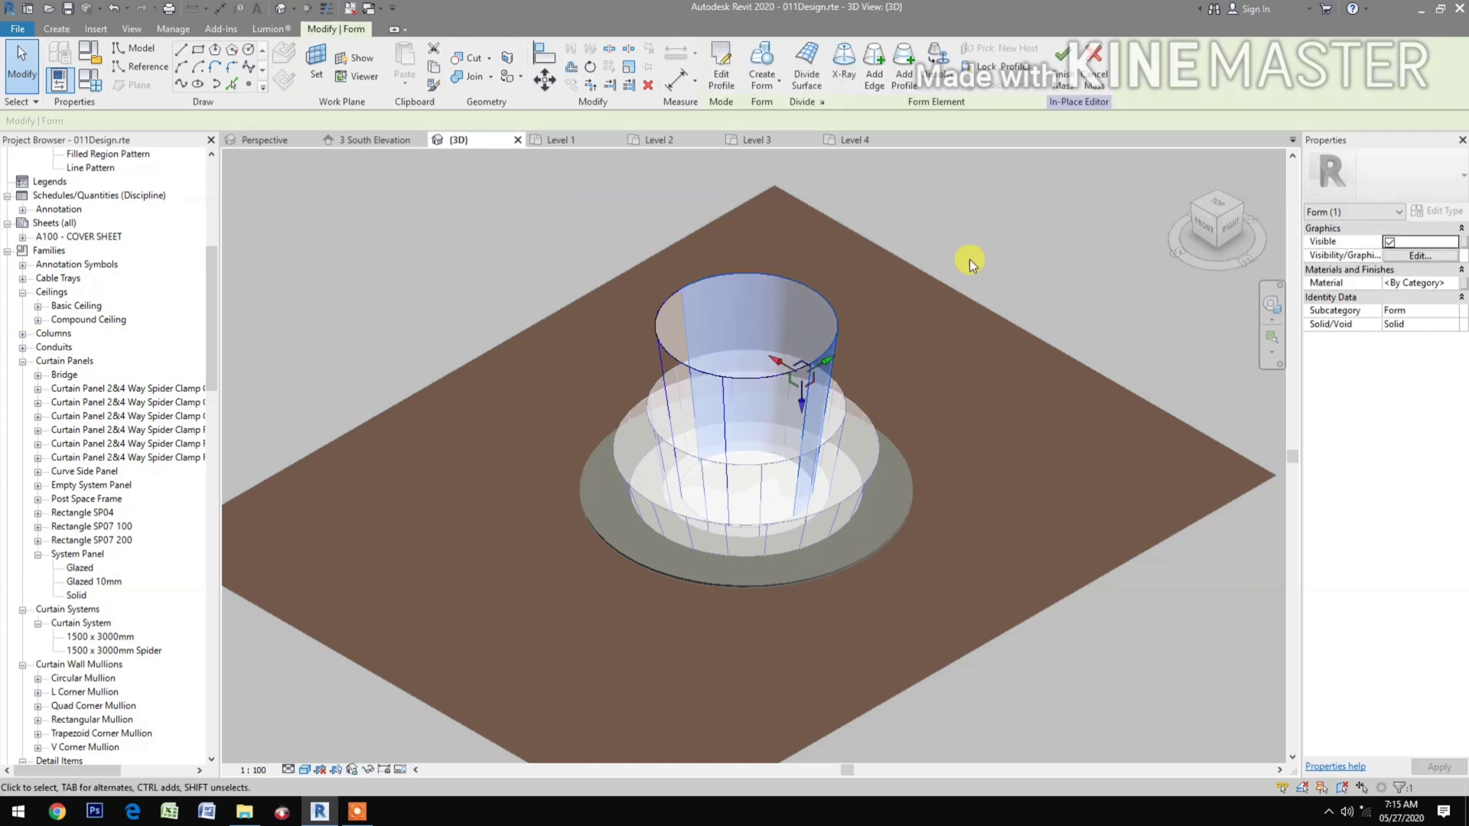
click(806, 69)
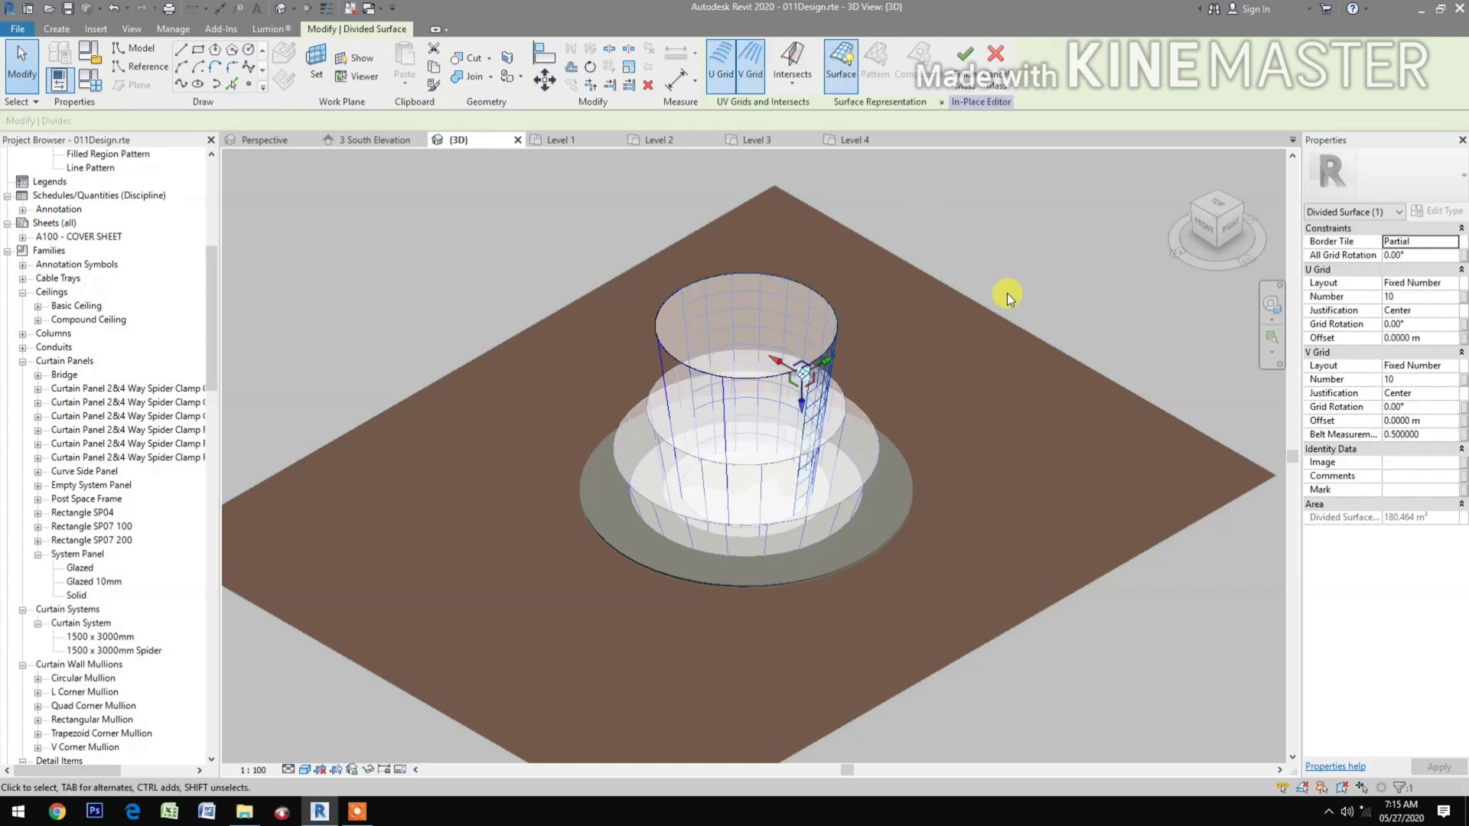
click(1413, 297)
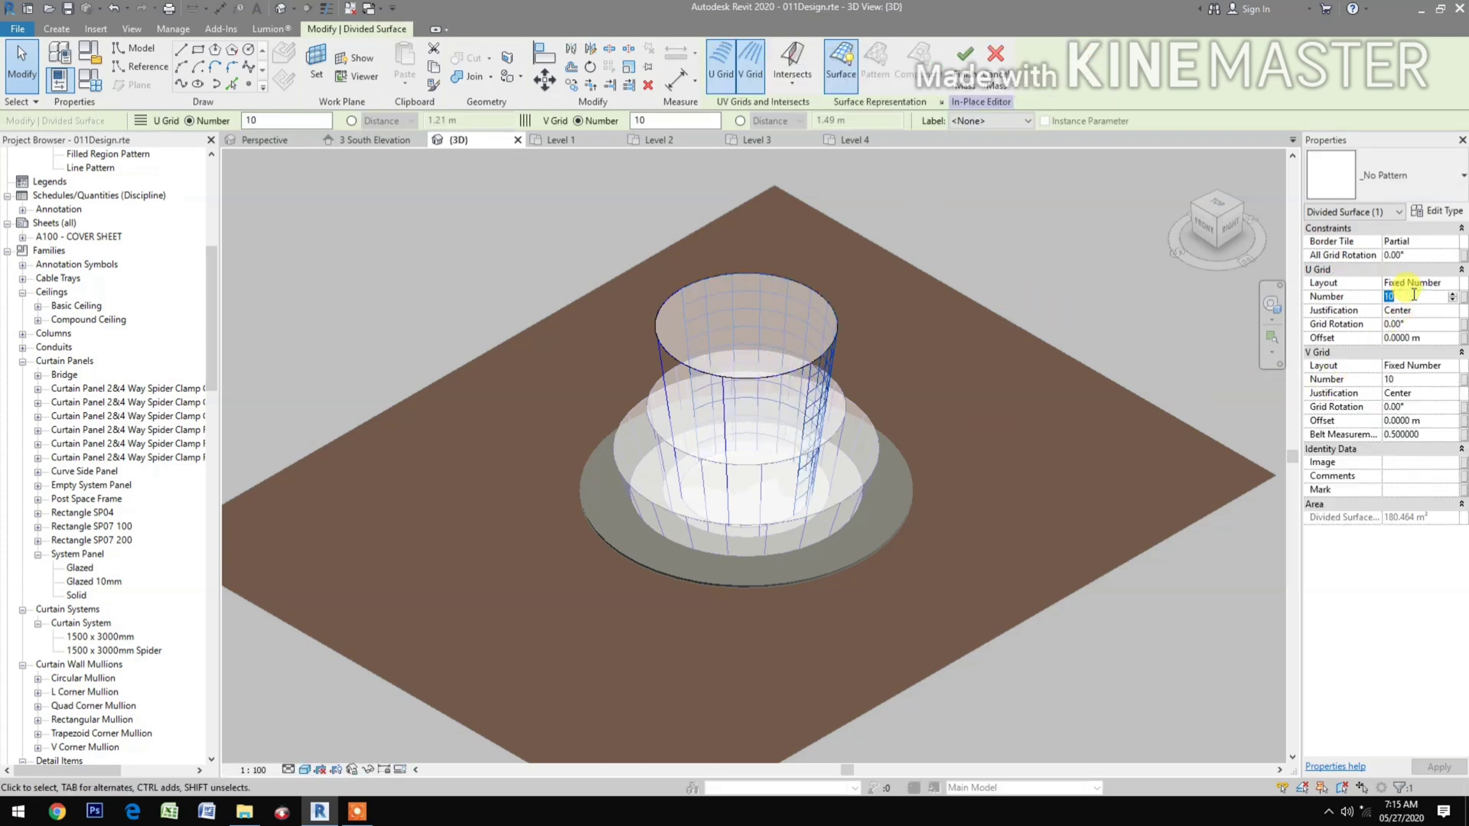
click(1410, 379)
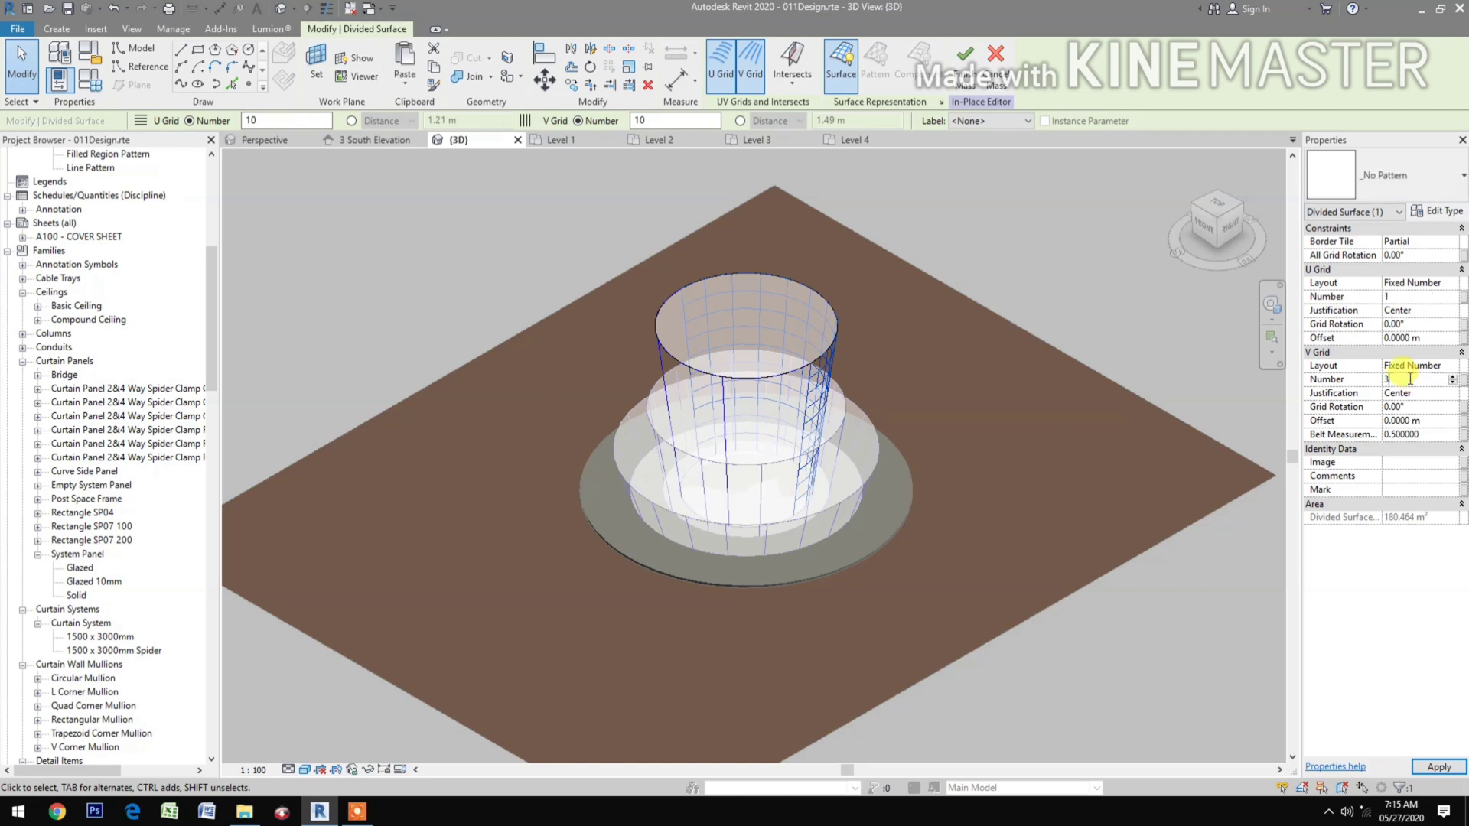
click(1053, 283)
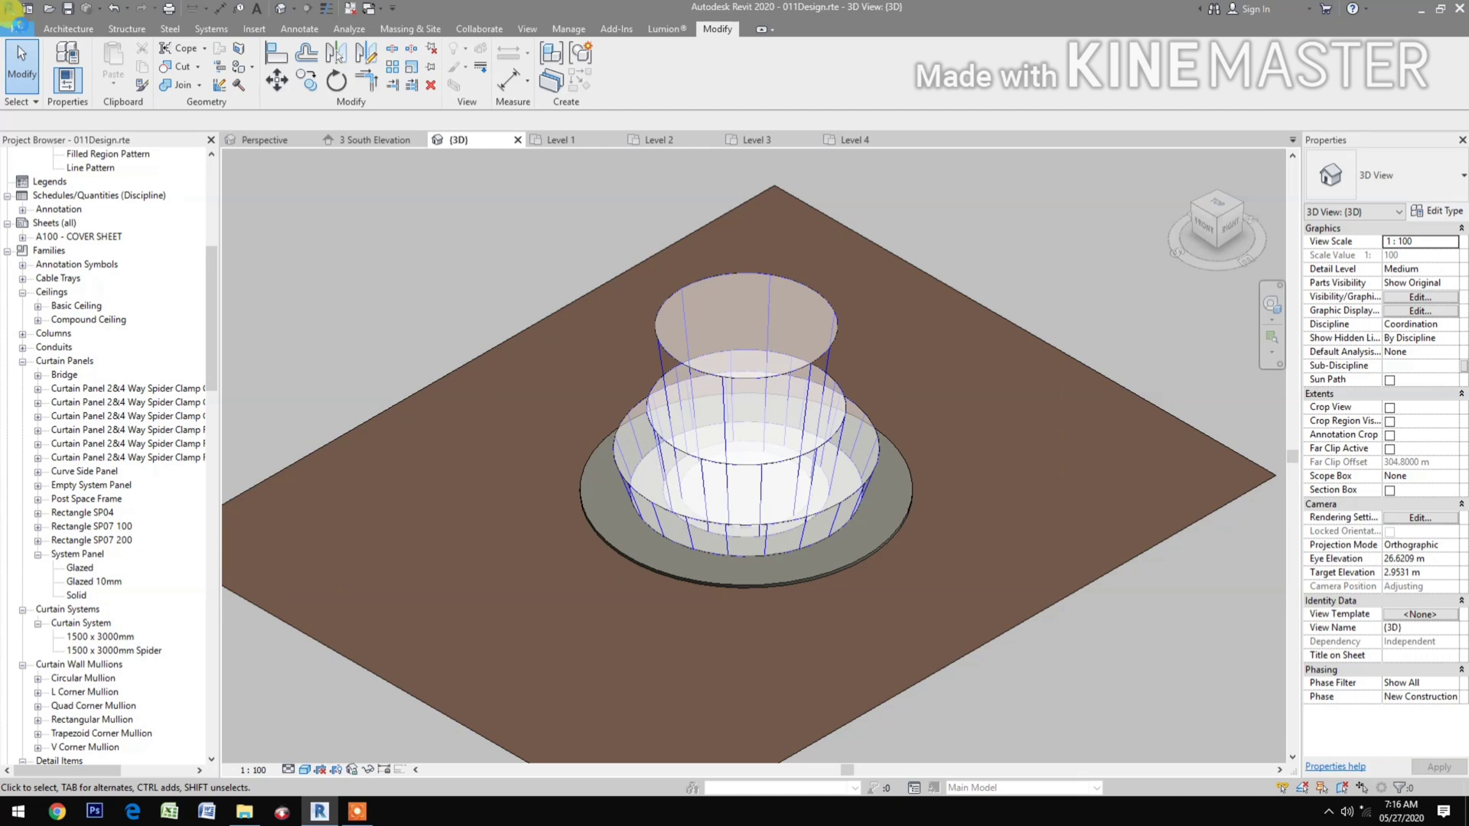
Create a new family from the pattern-based metric curtain panel template in the English family templates folder.
click(18, 29)
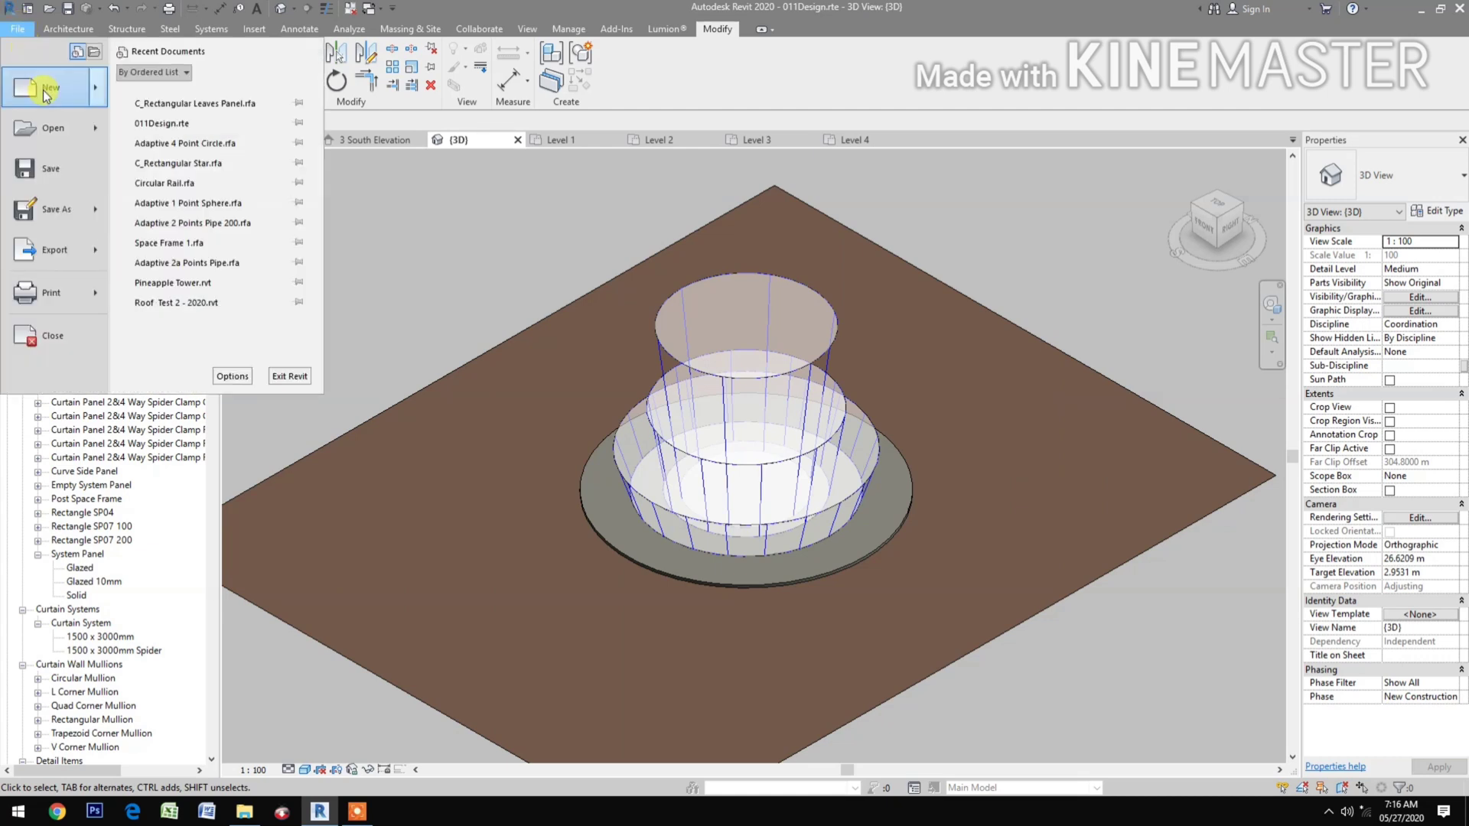
mouse_move(44, 94)
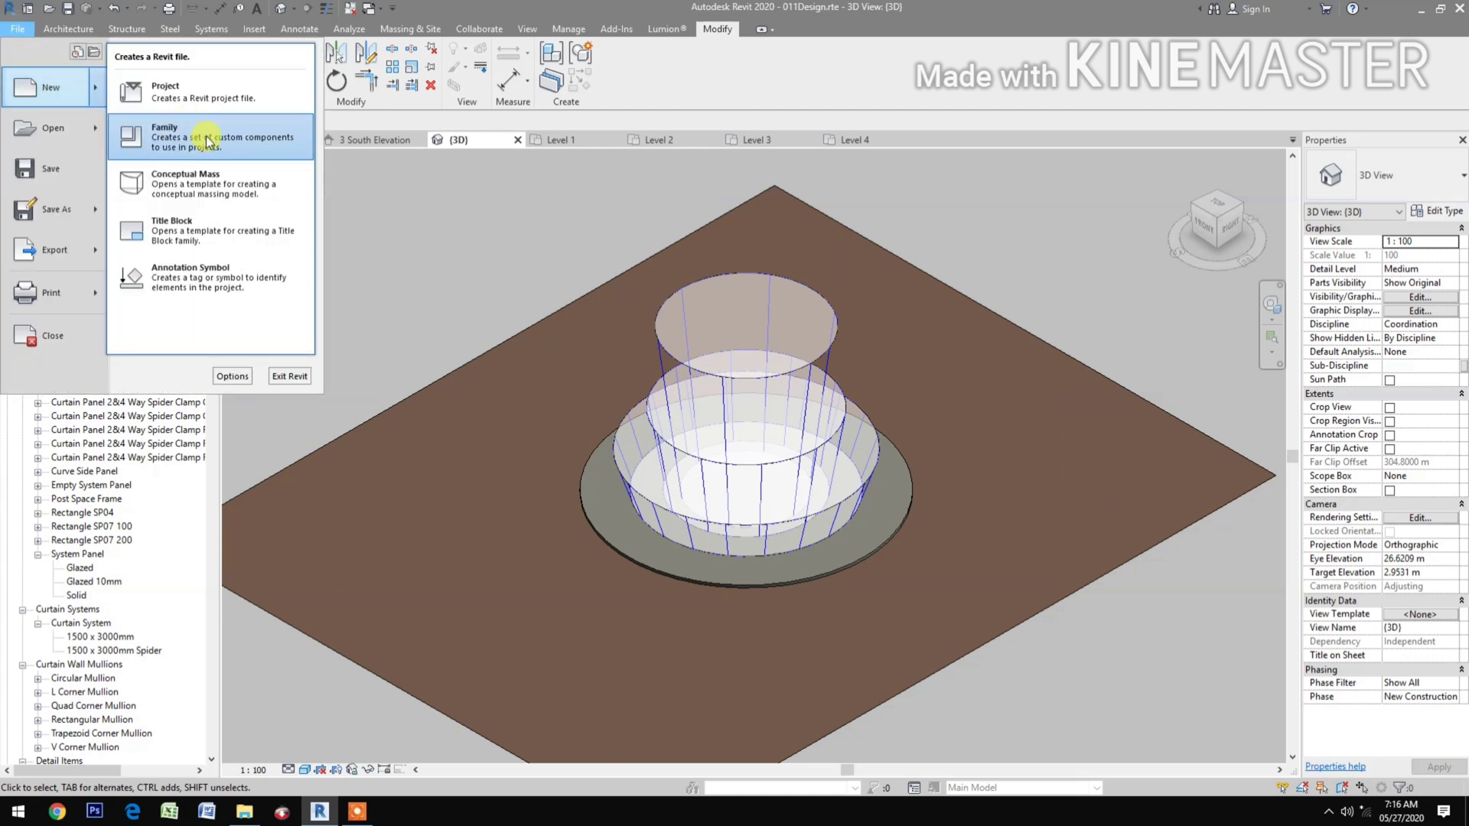
click(892, 442)
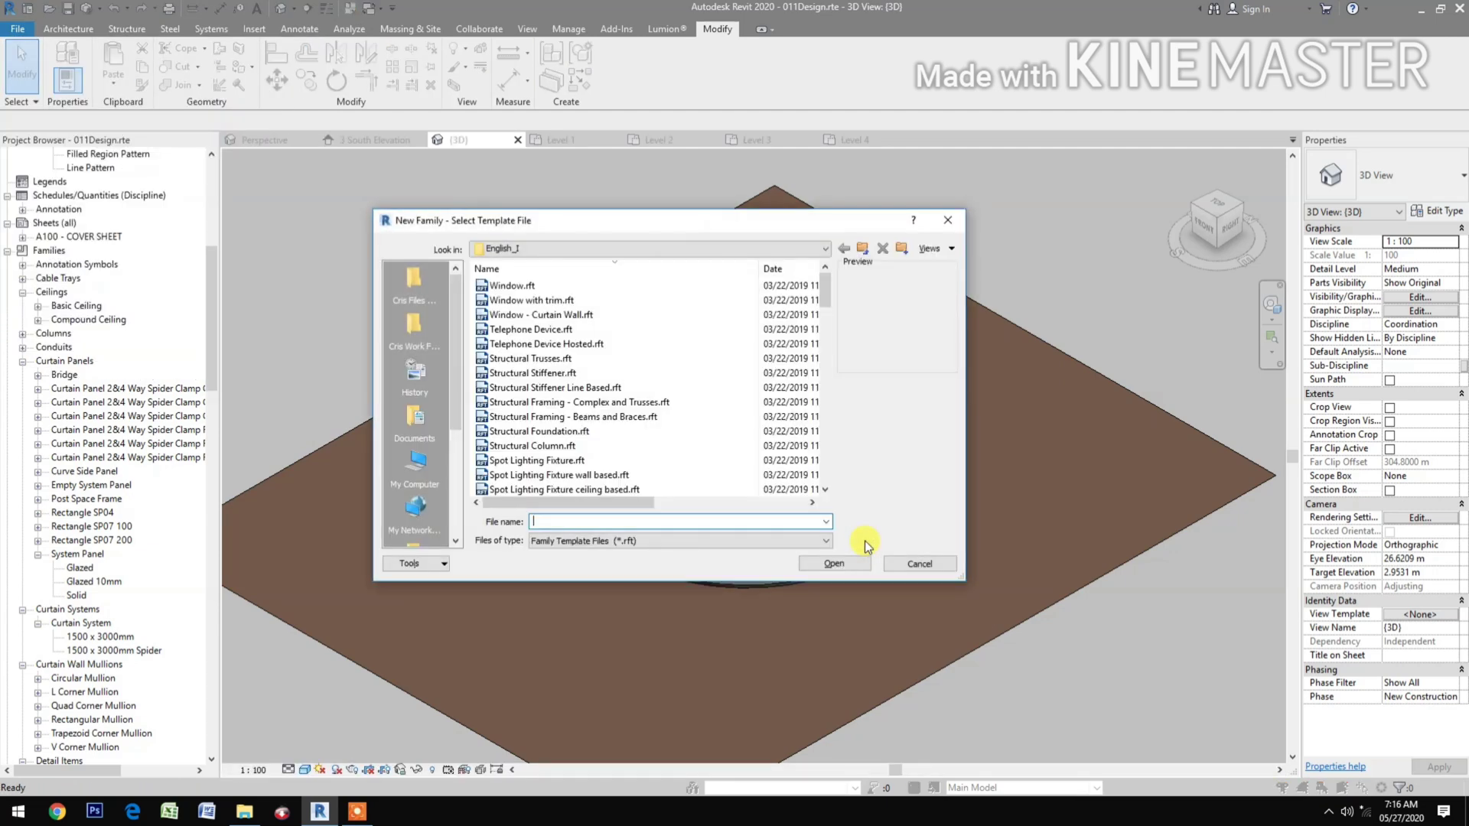
click(867, 251)
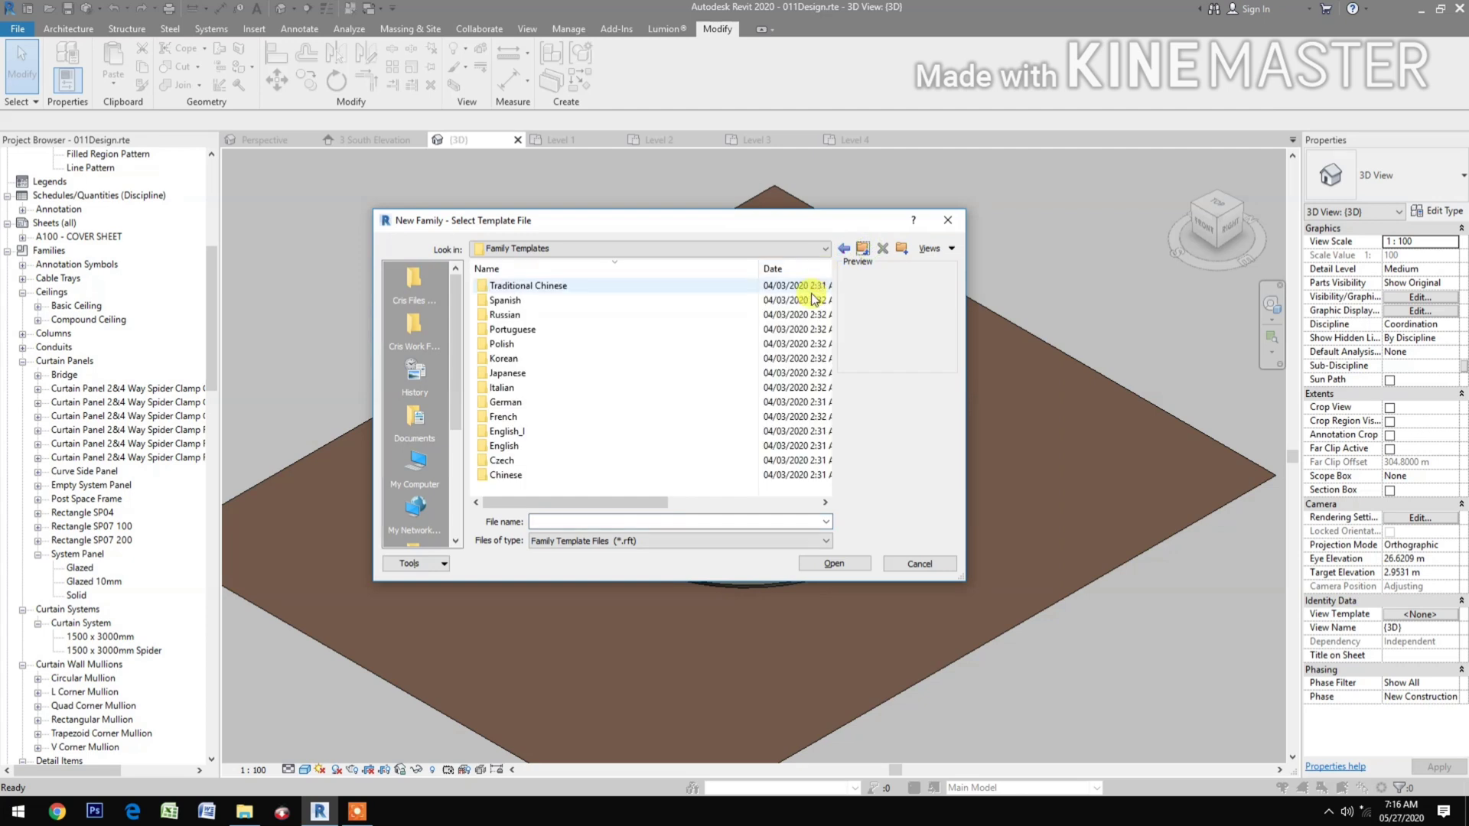
double_click(510, 448)
scroll(513, 450, down, 10)
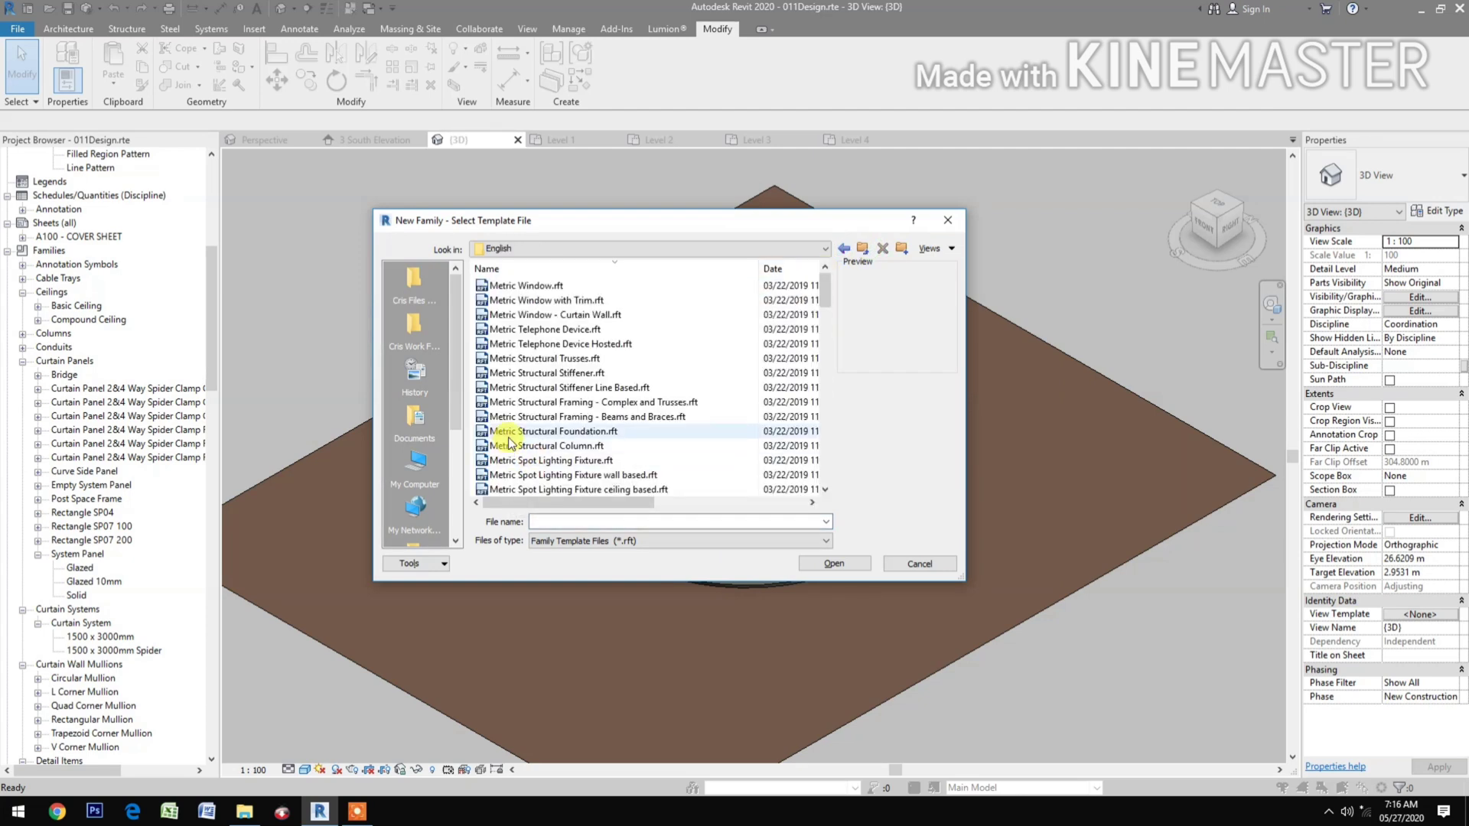
scroll(518, 446, down, 5)
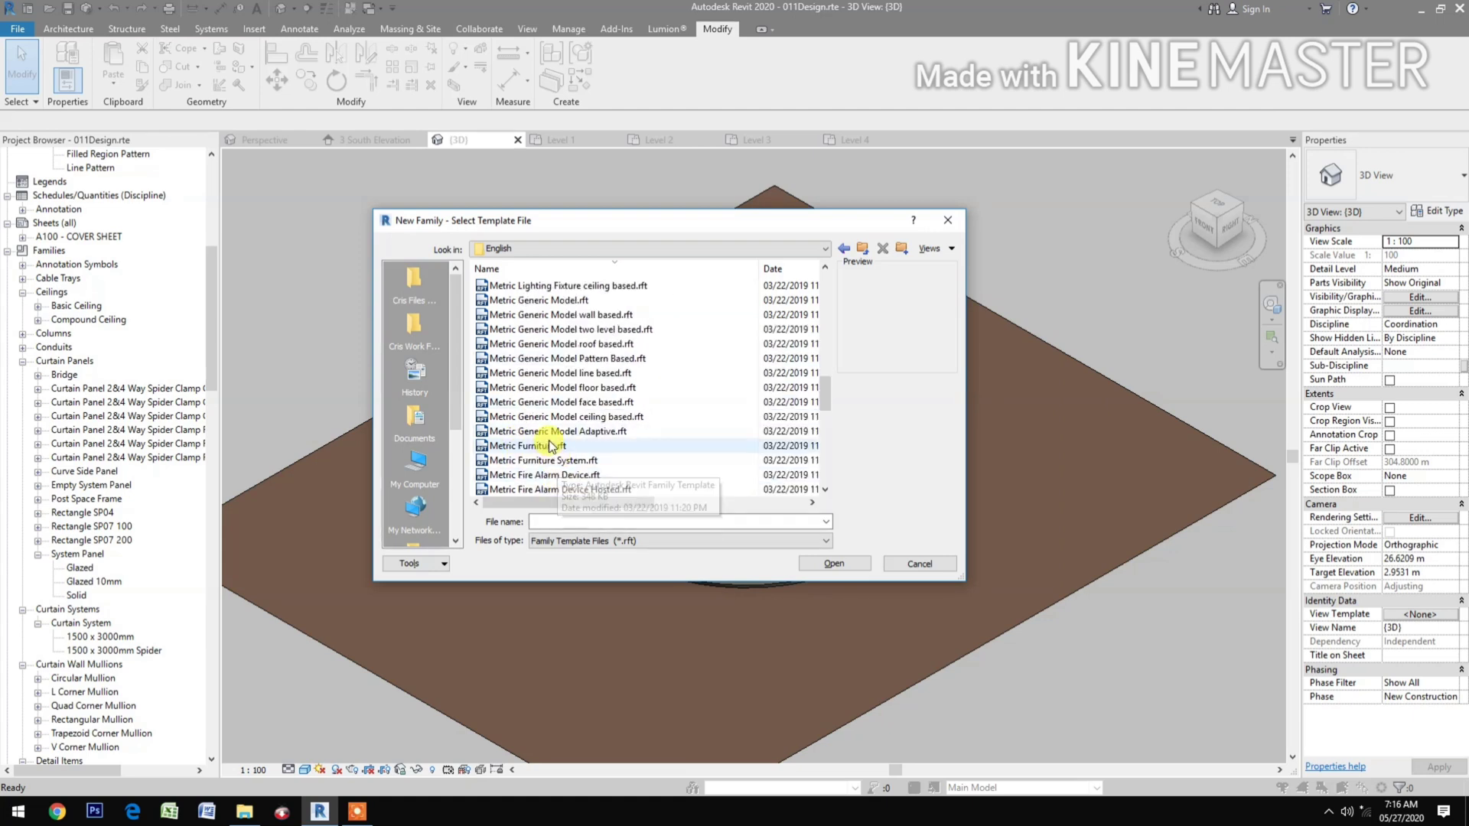
click(586, 359)
click(830, 566)
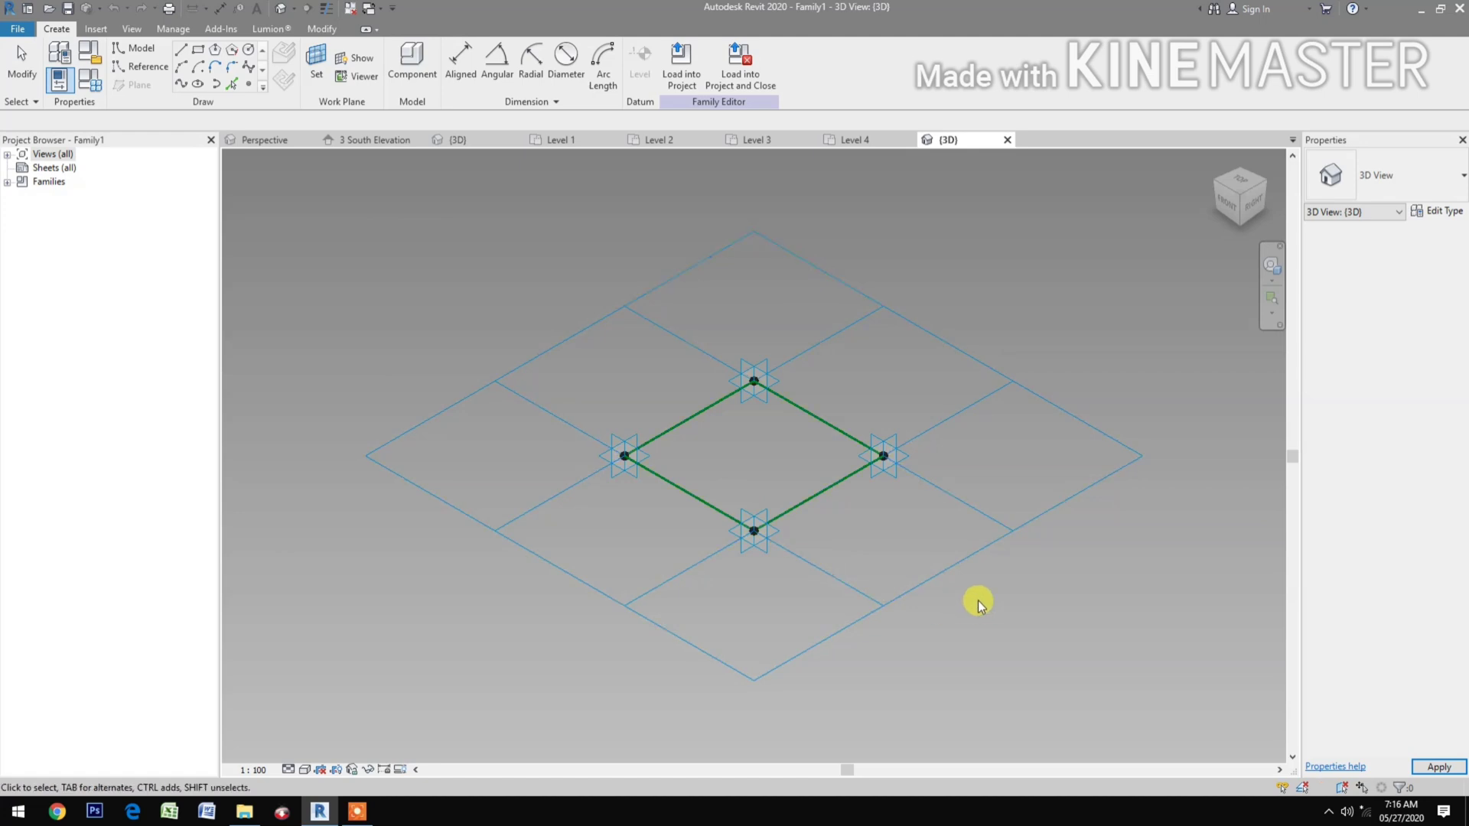
Set the scale of the family's 3D view to 1 : 50.
click(255, 770)
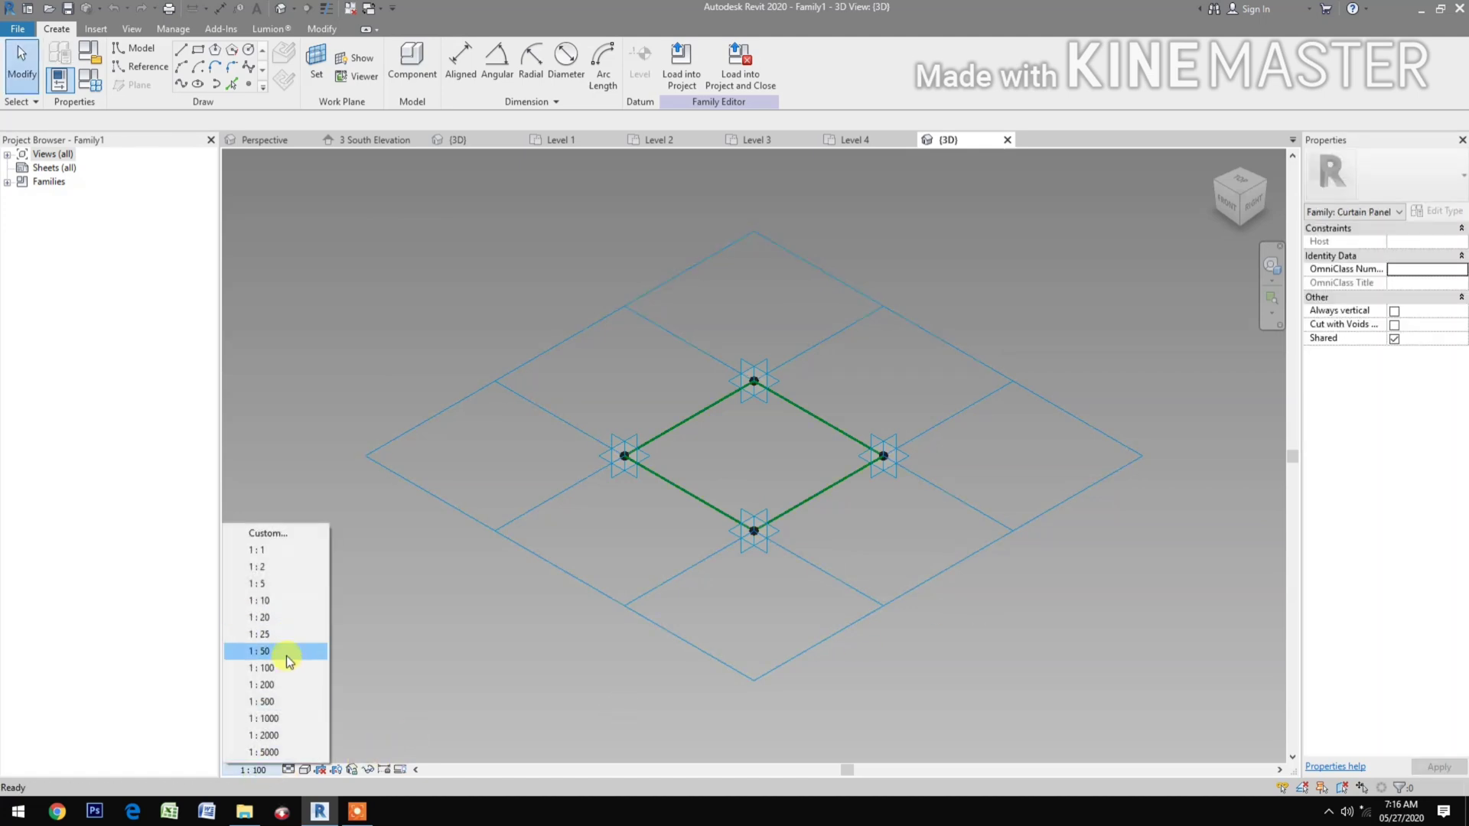
click(286, 655)
scroll(793, 558, up, 3)
middle_drag(796, 558, 781, 669)
scroll(780, 669, down, 1)
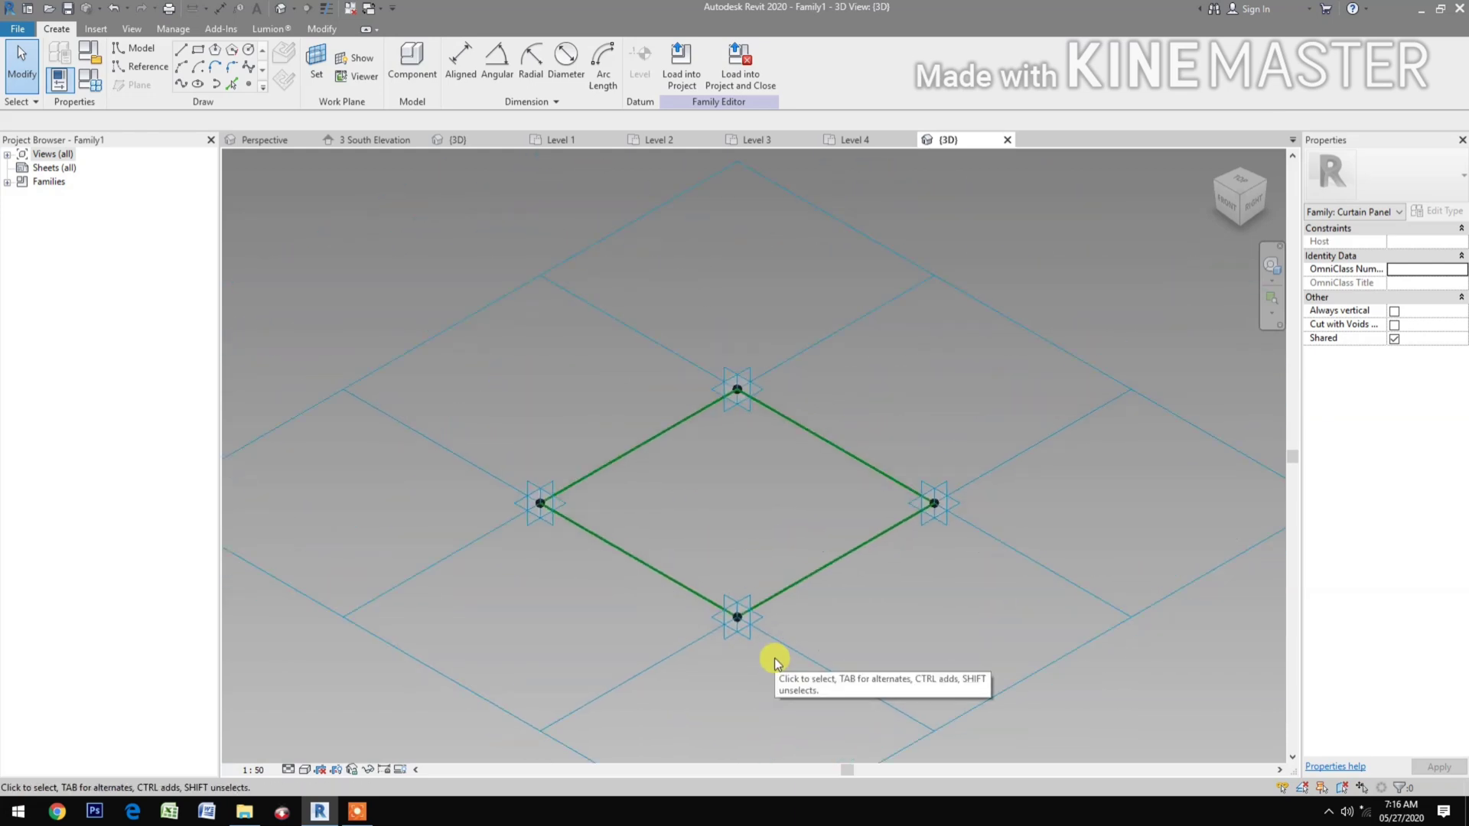
Set the family's length units to meters with 2 decimal places.
key(u)
key(n)
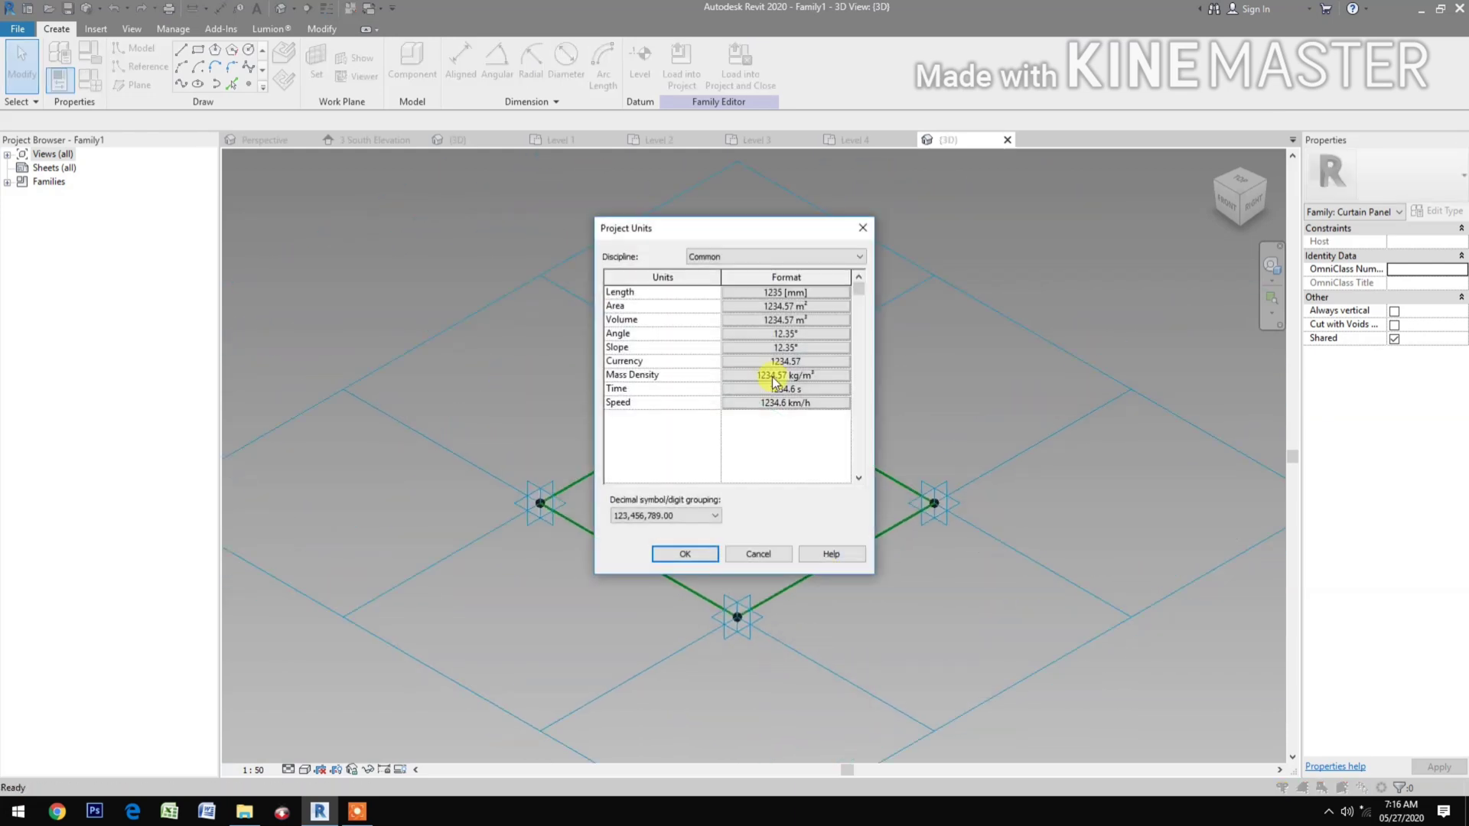
click(803, 295)
click(838, 319)
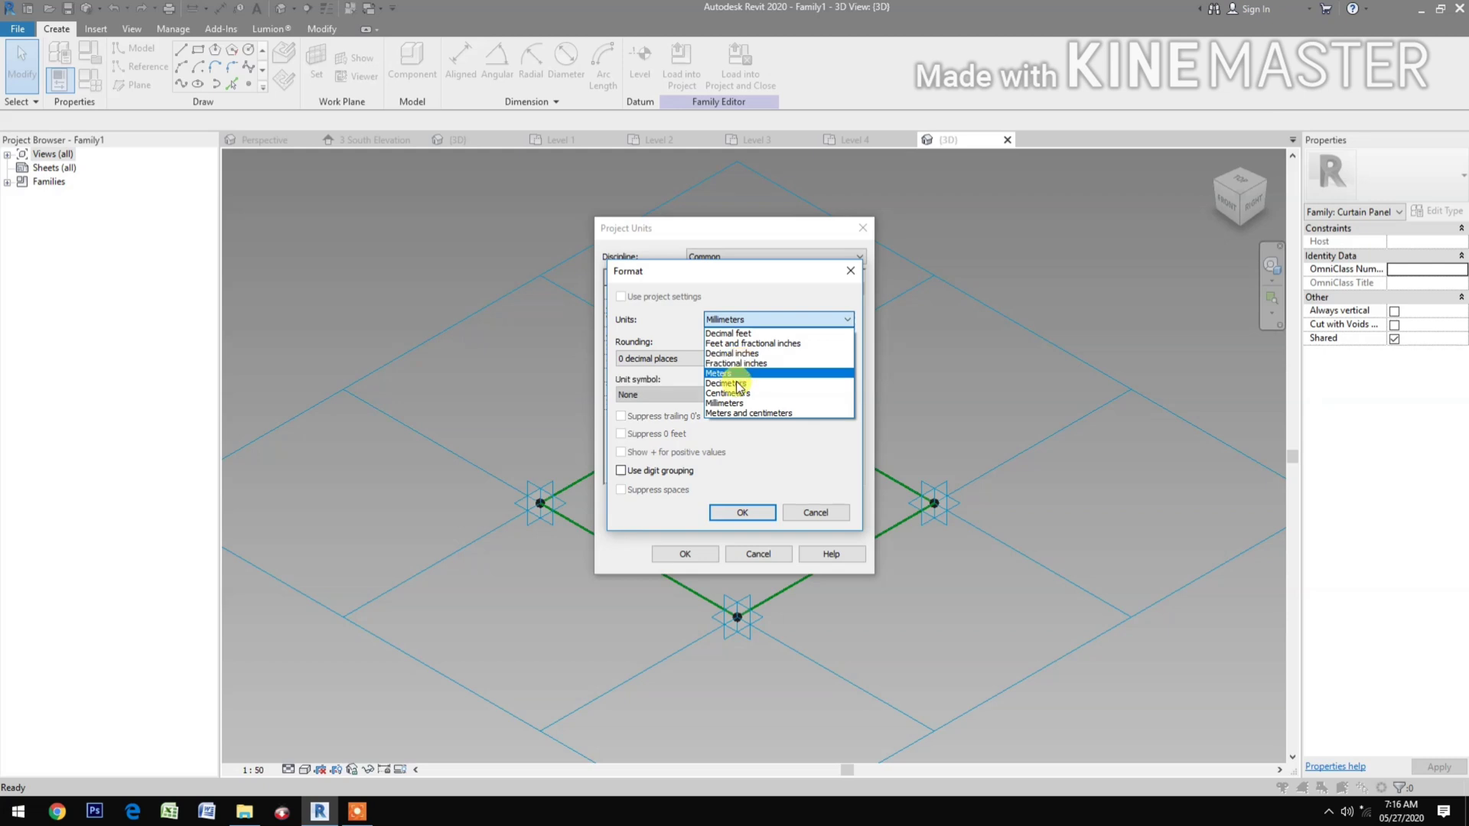
click(731, 373)
click(673, 359)
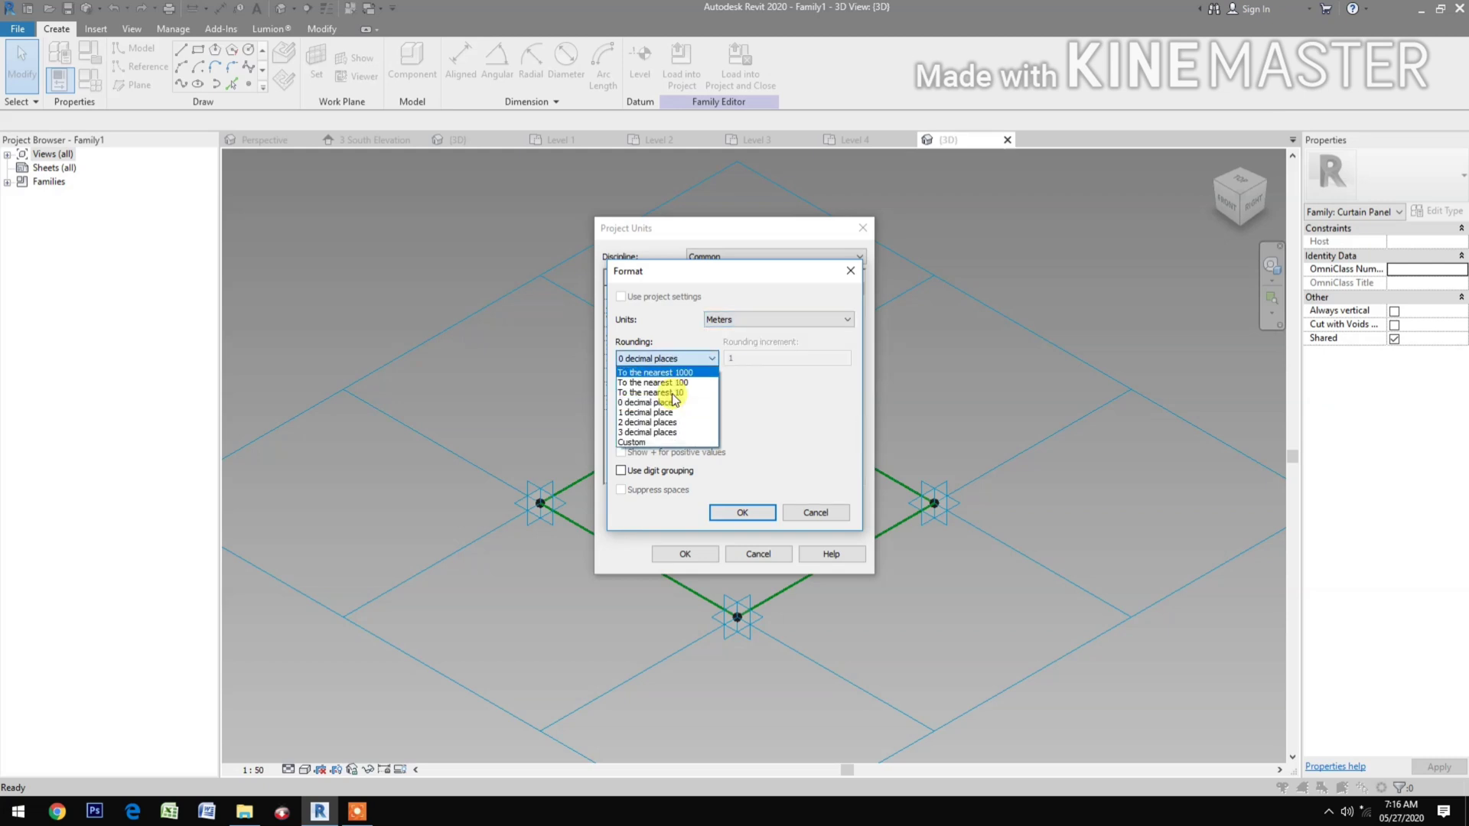
click(662, 423)
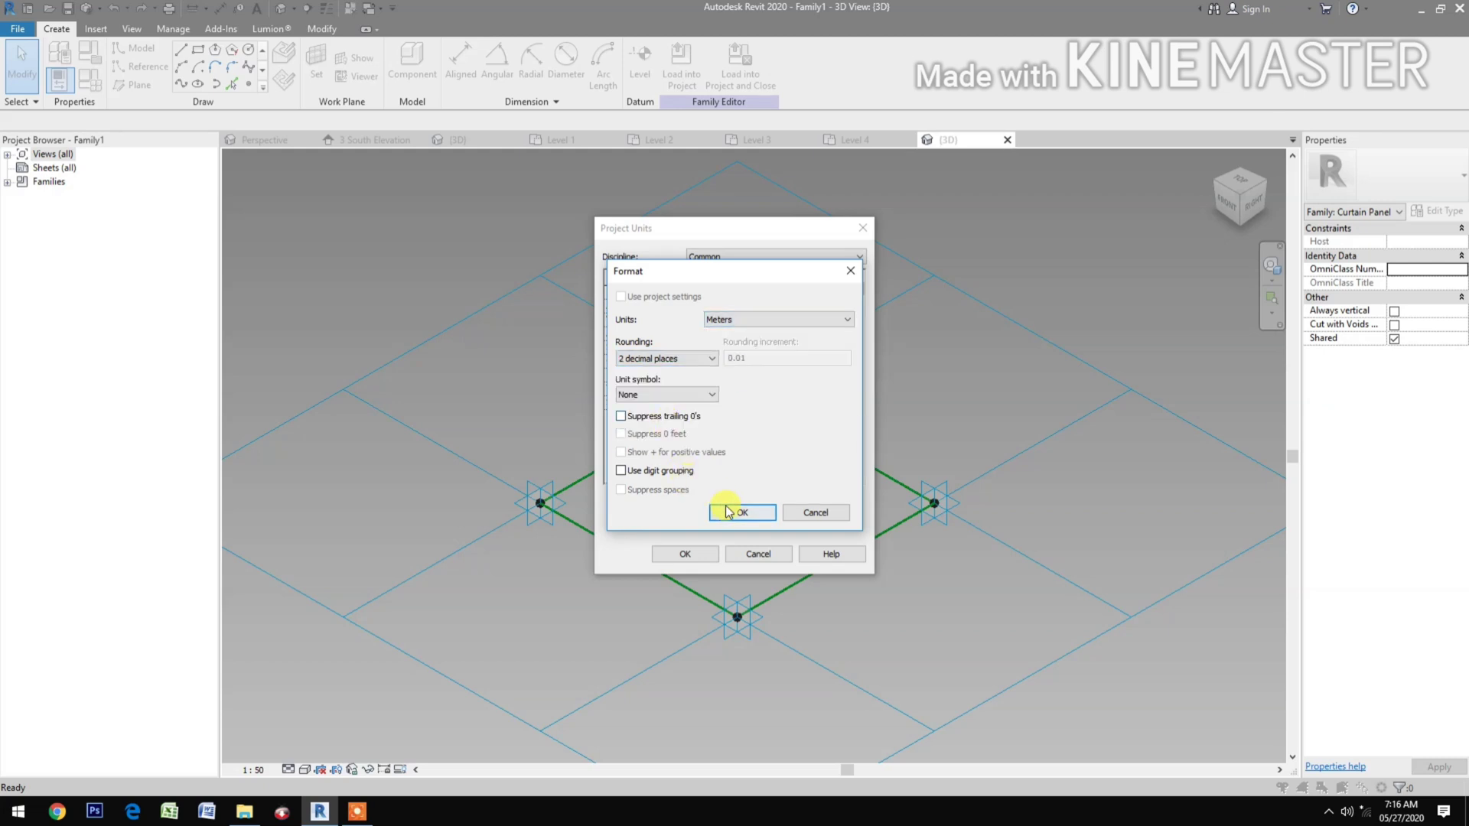
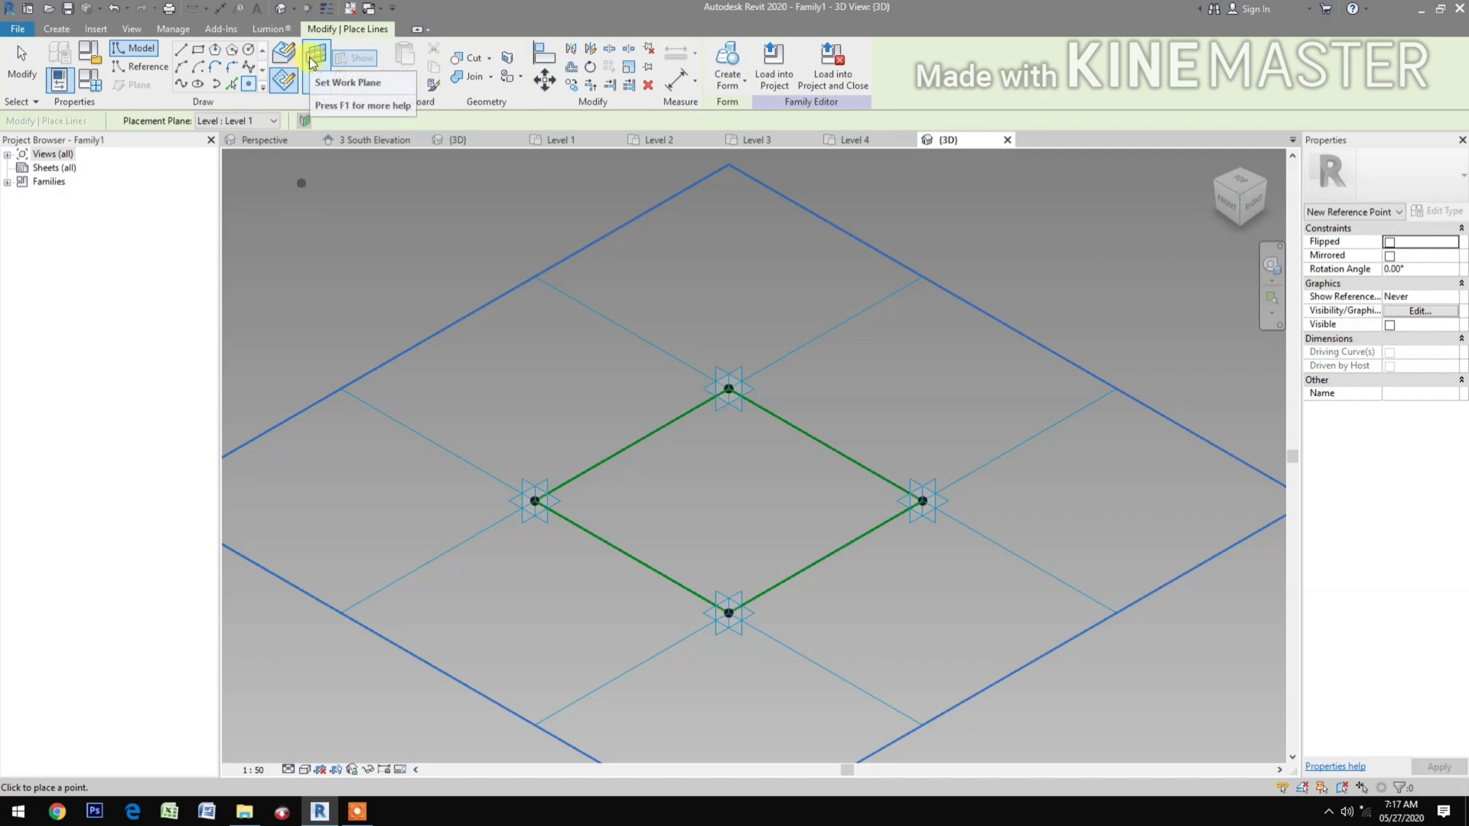
Place a reference point on each of the panel's four adaptive corner points, setting the work plane to each point's horizontal plane.
click(313, 62)
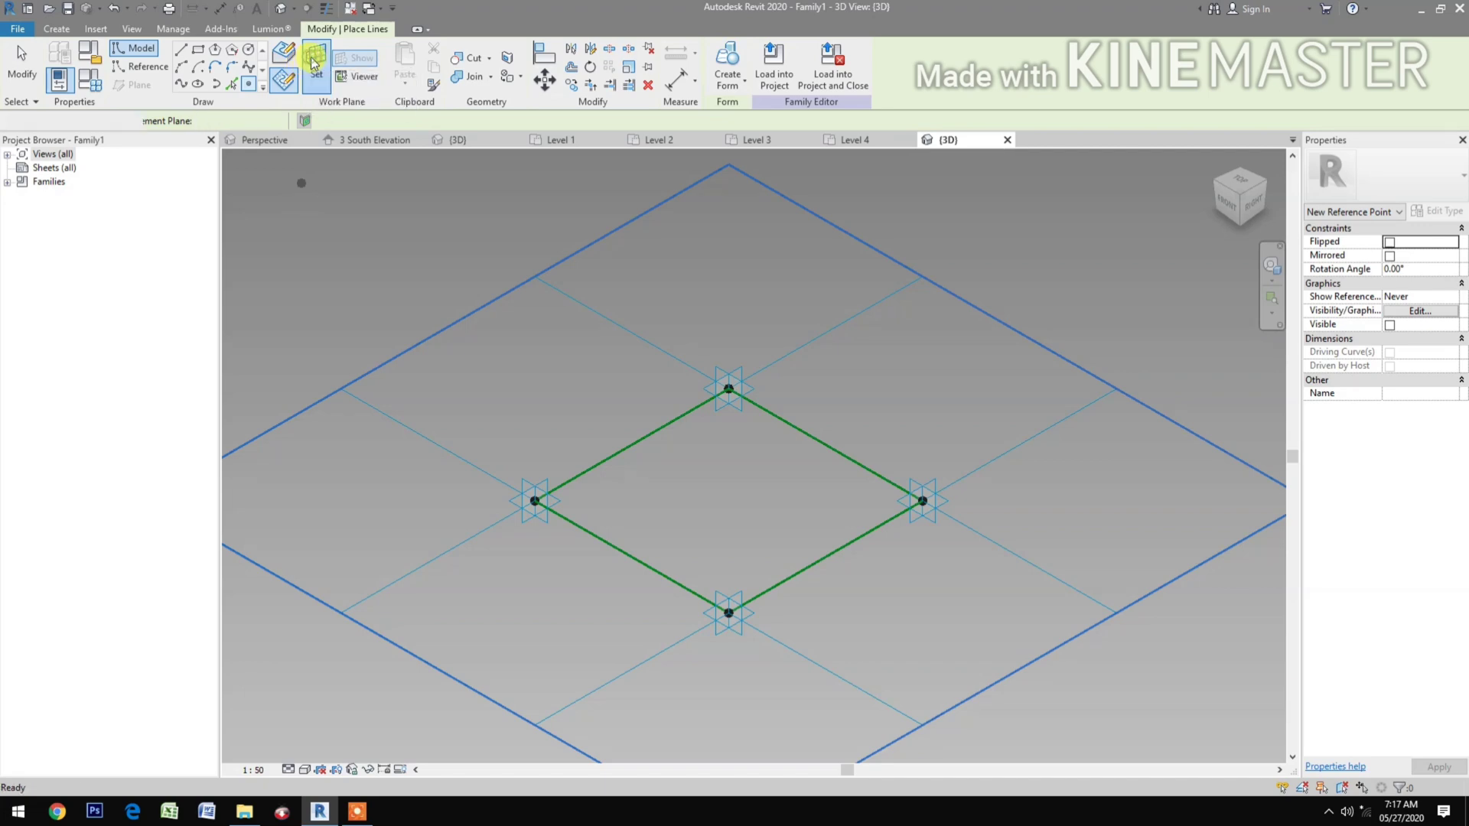
click(511, 499)
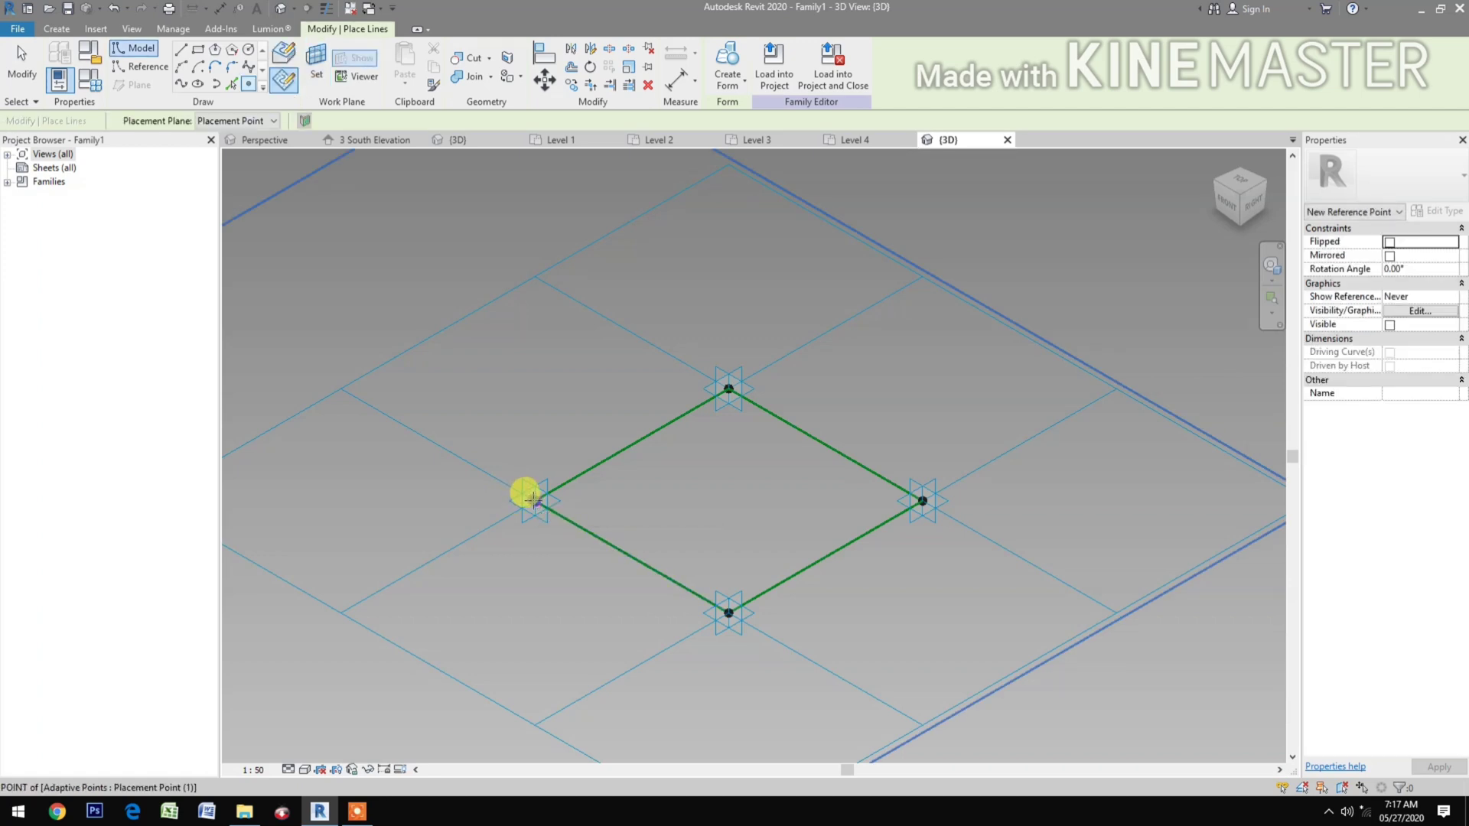
click(313, 61)
click(700, 385)
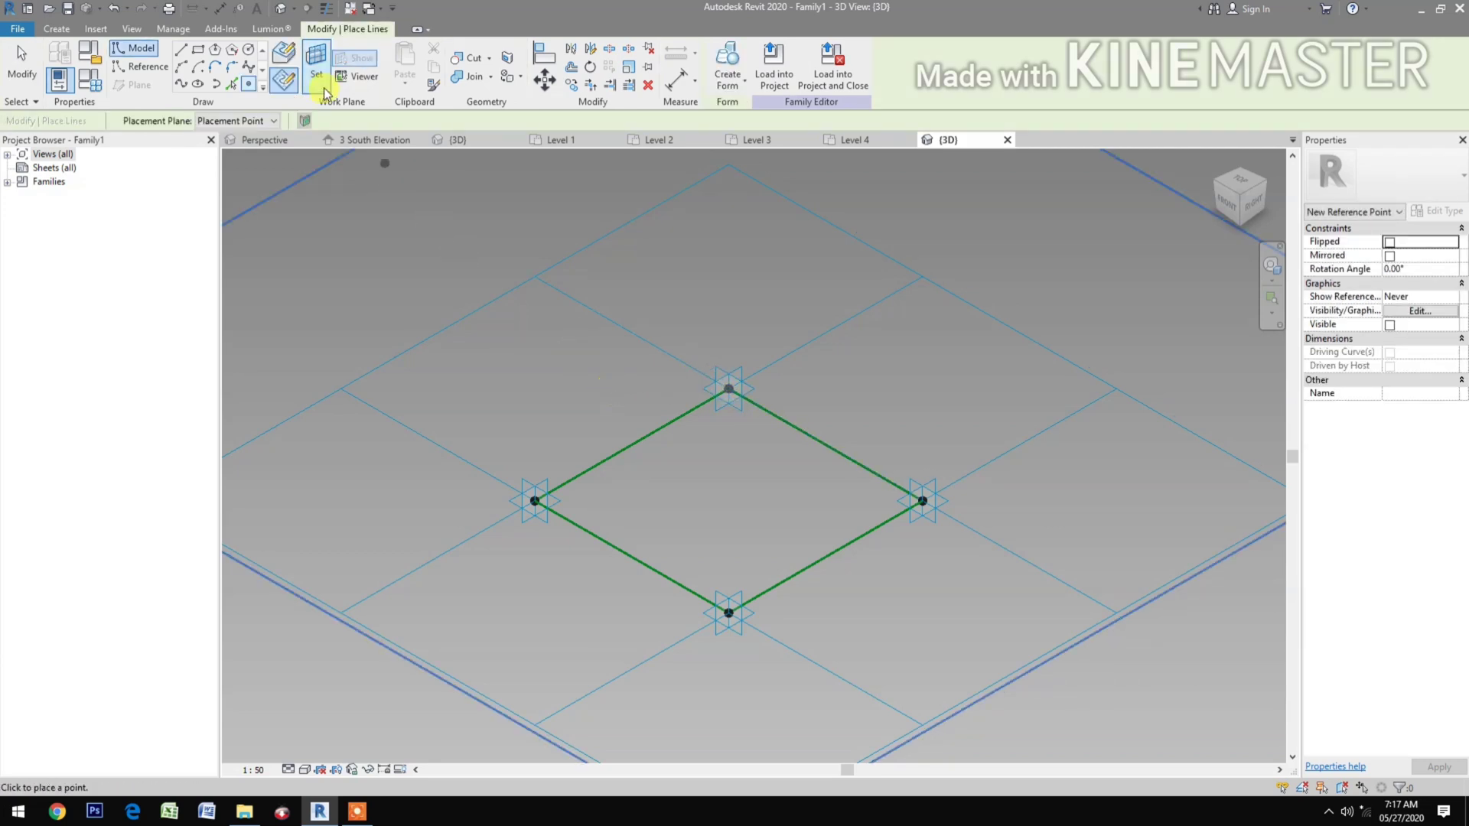
click(316, 65)
click(851, 475)
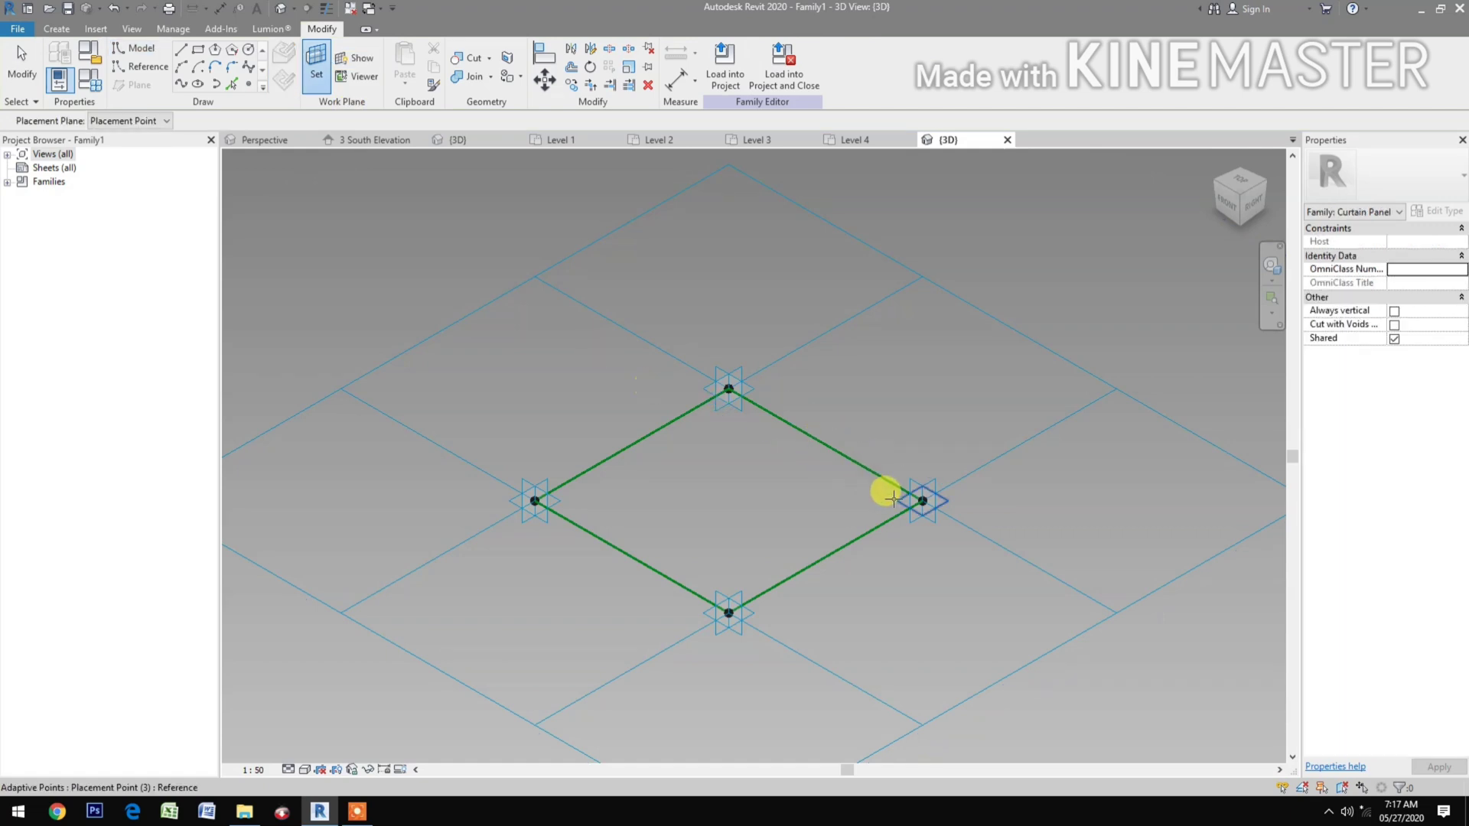
click(914, 499)
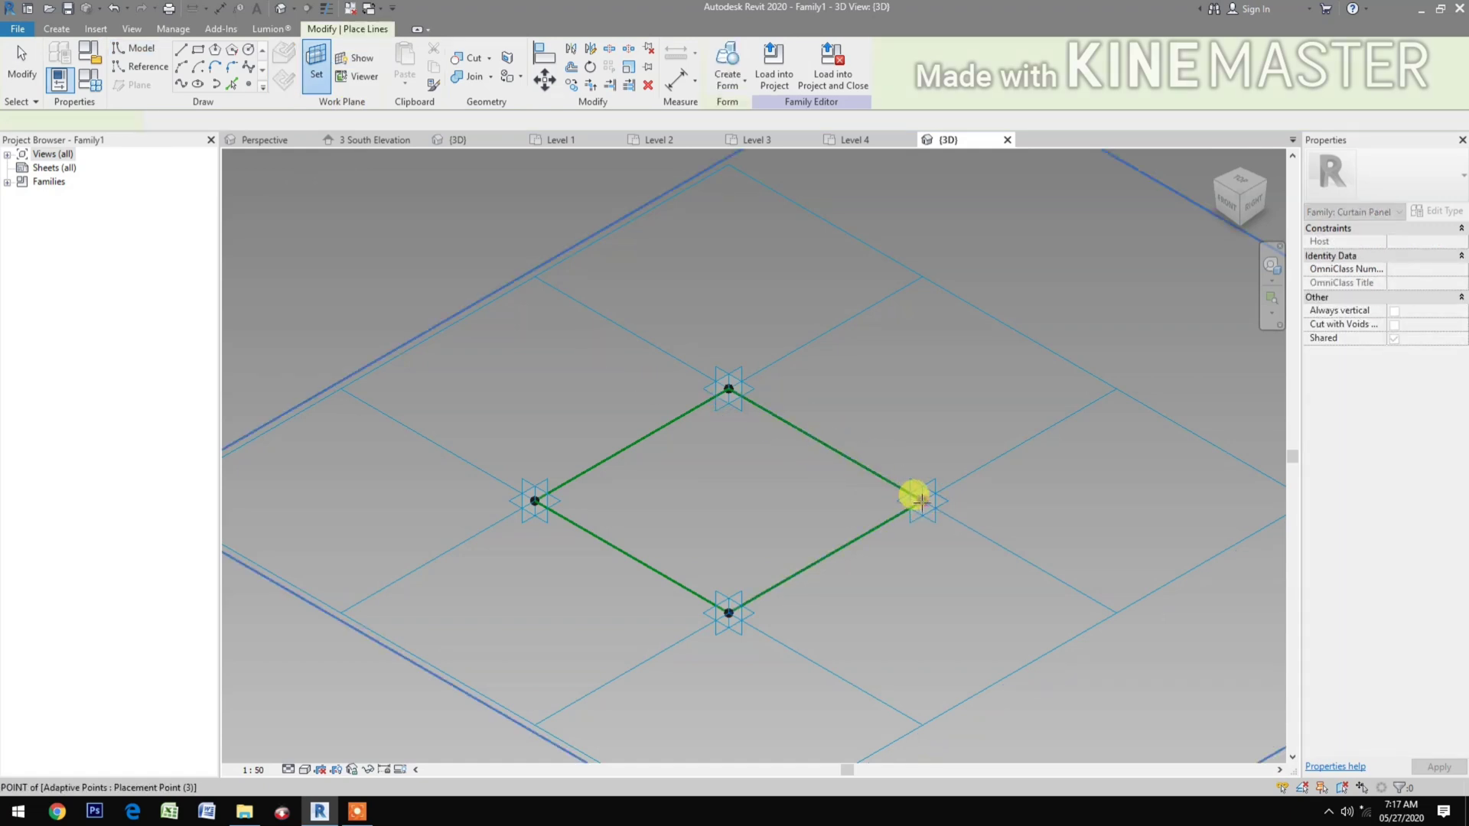
click(318, 62)
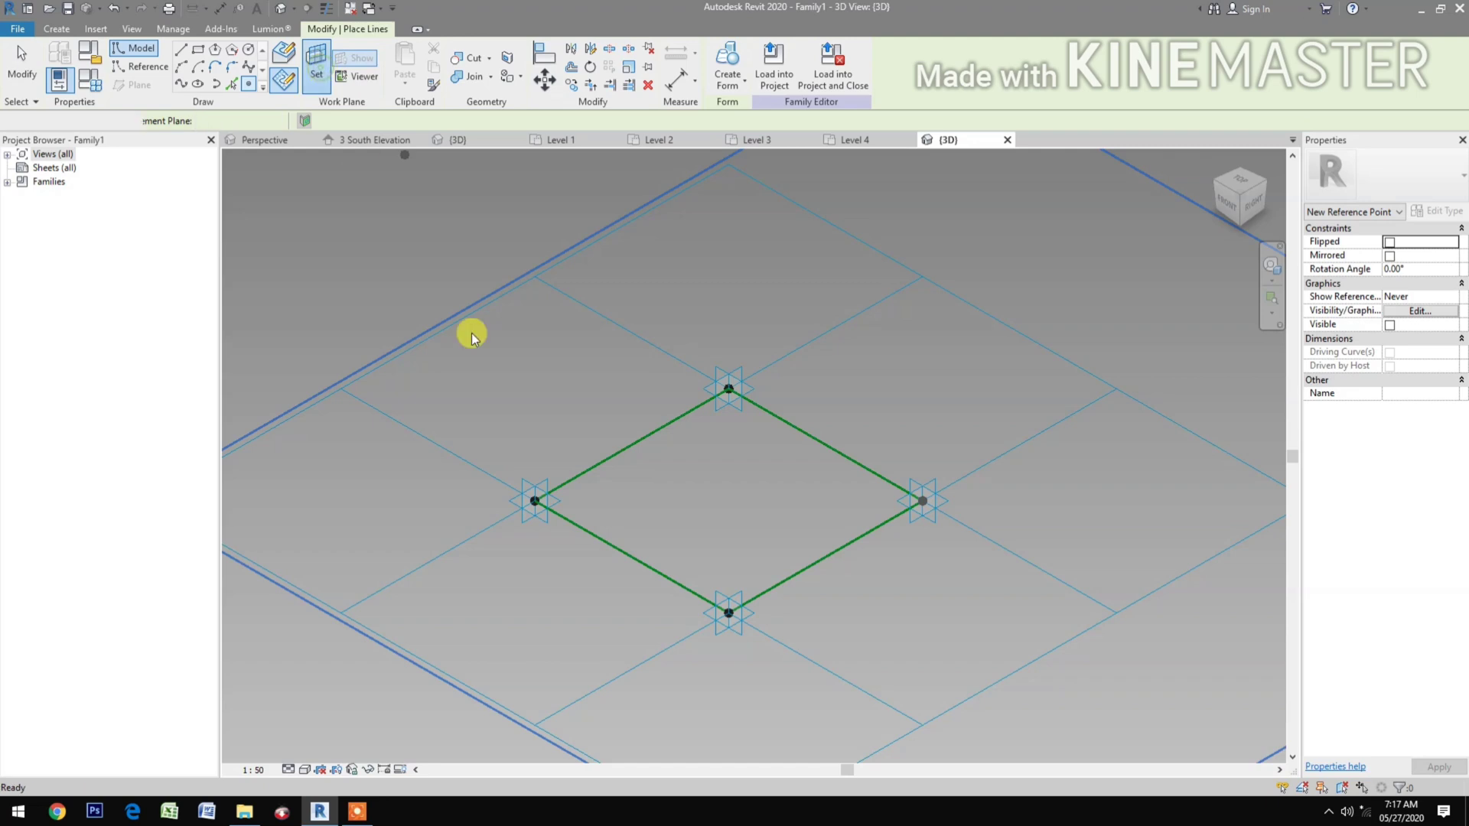
click(712, 609)
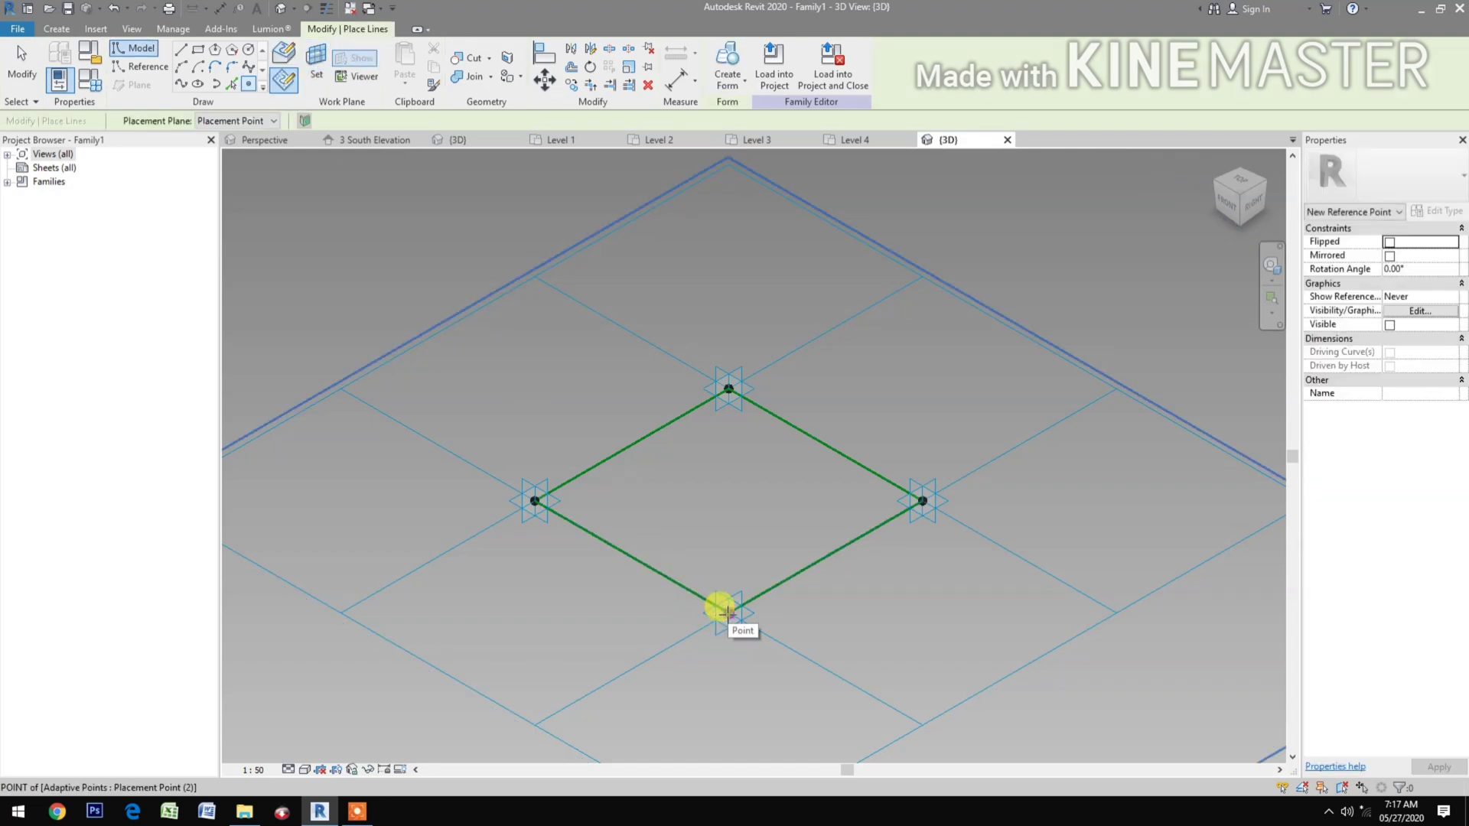
key(Escape)
key(Escape)
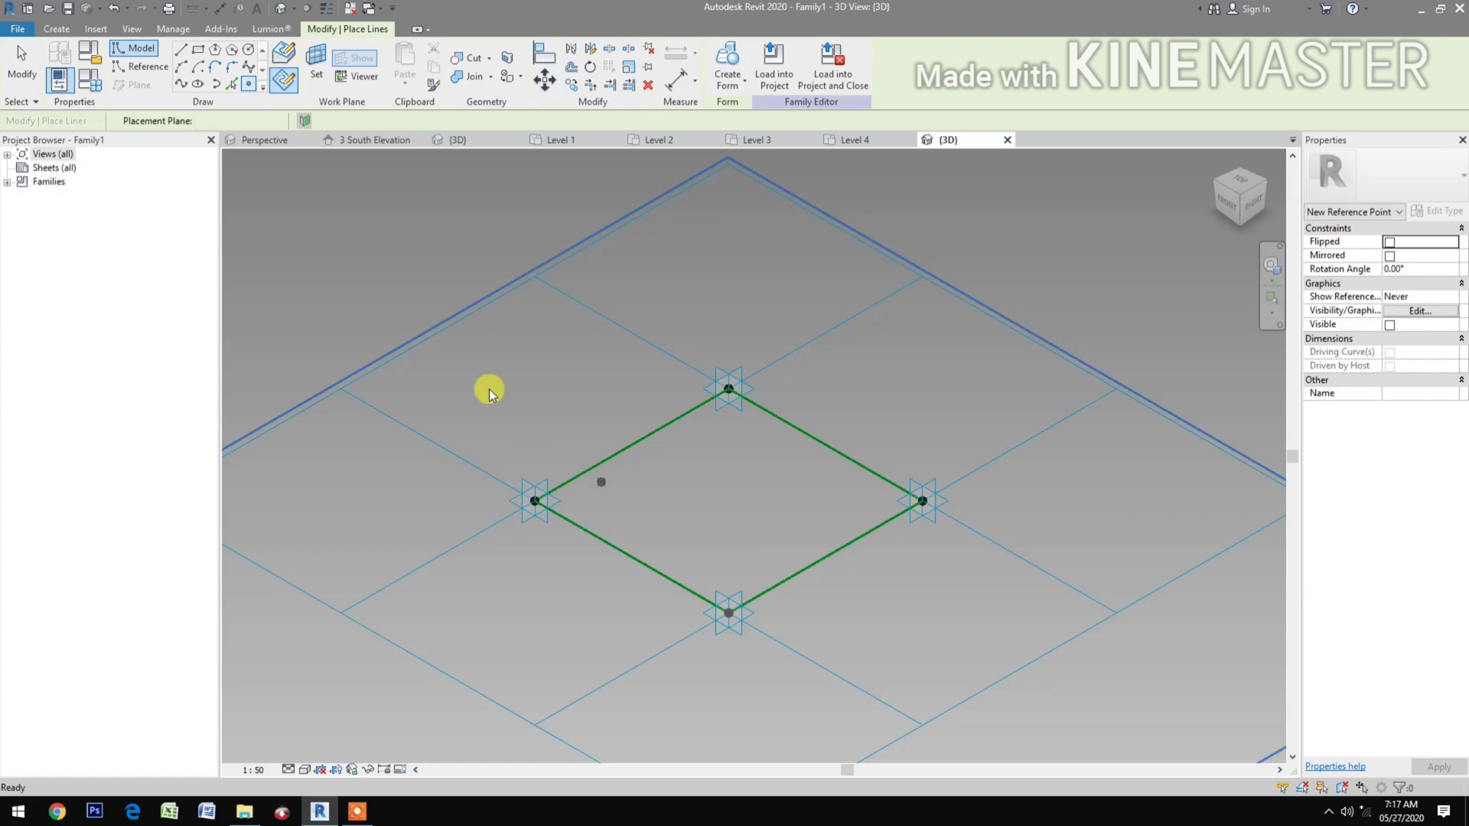
Filter the selection to the four reference points and associate their Offset with a new type parameter named Height, grouped under Dimensions.
mouse_move(419, 281)
mouse_down()
mouse_move(662, 531)
mouse_move(1005, 688)
mouse_up()
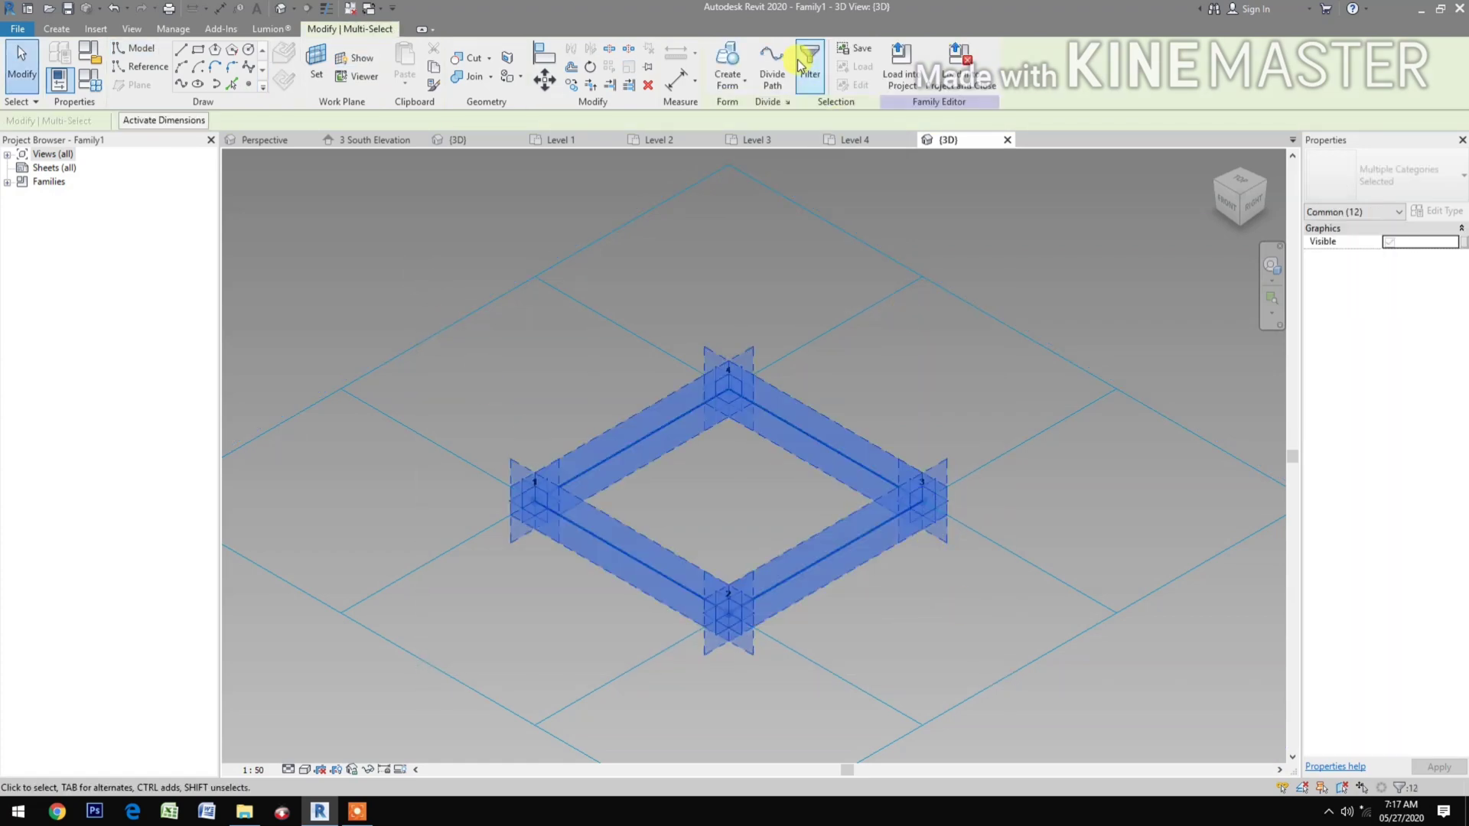
click(809, 75)
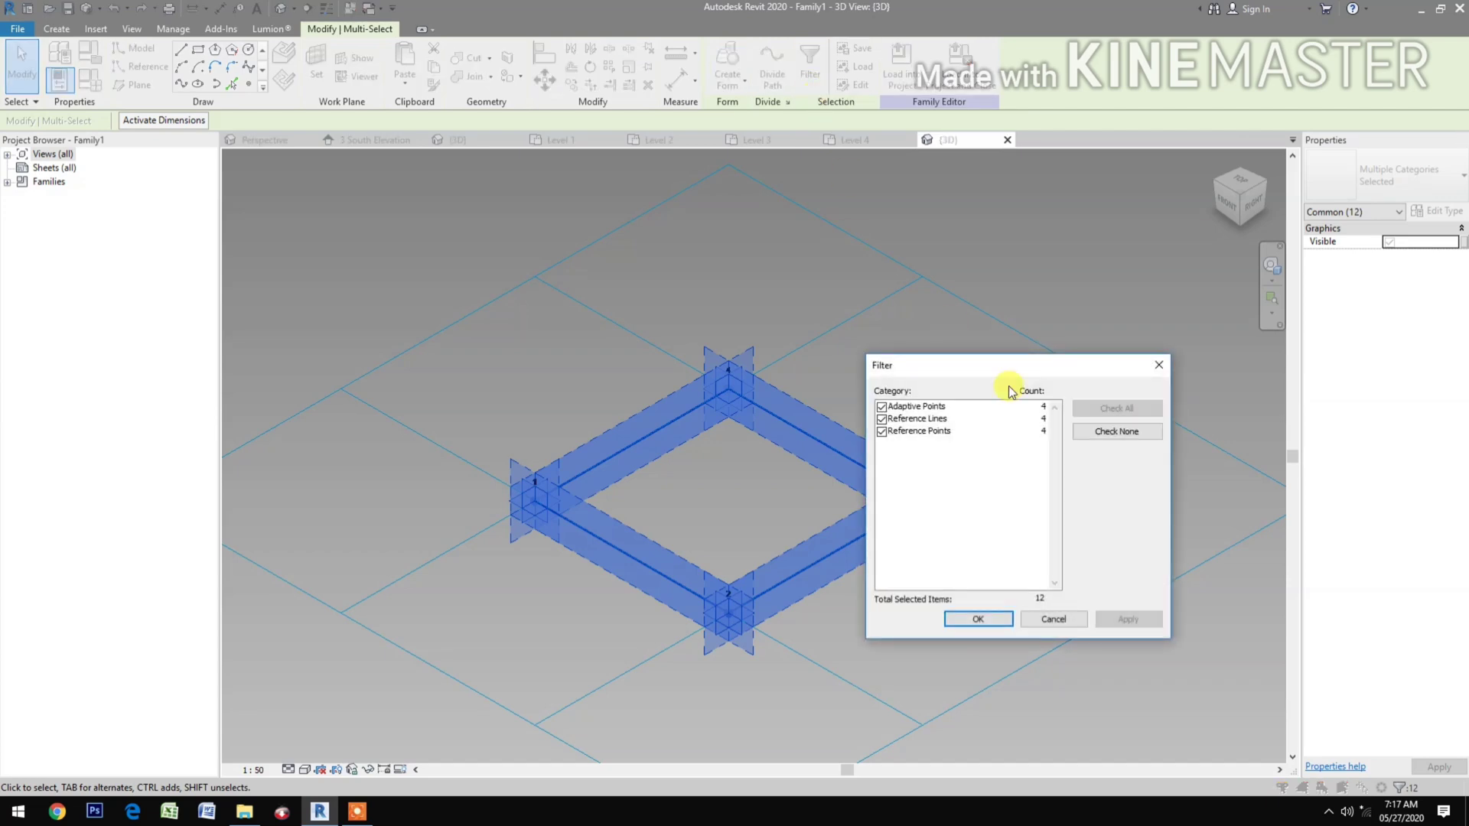
click(1103, 436)
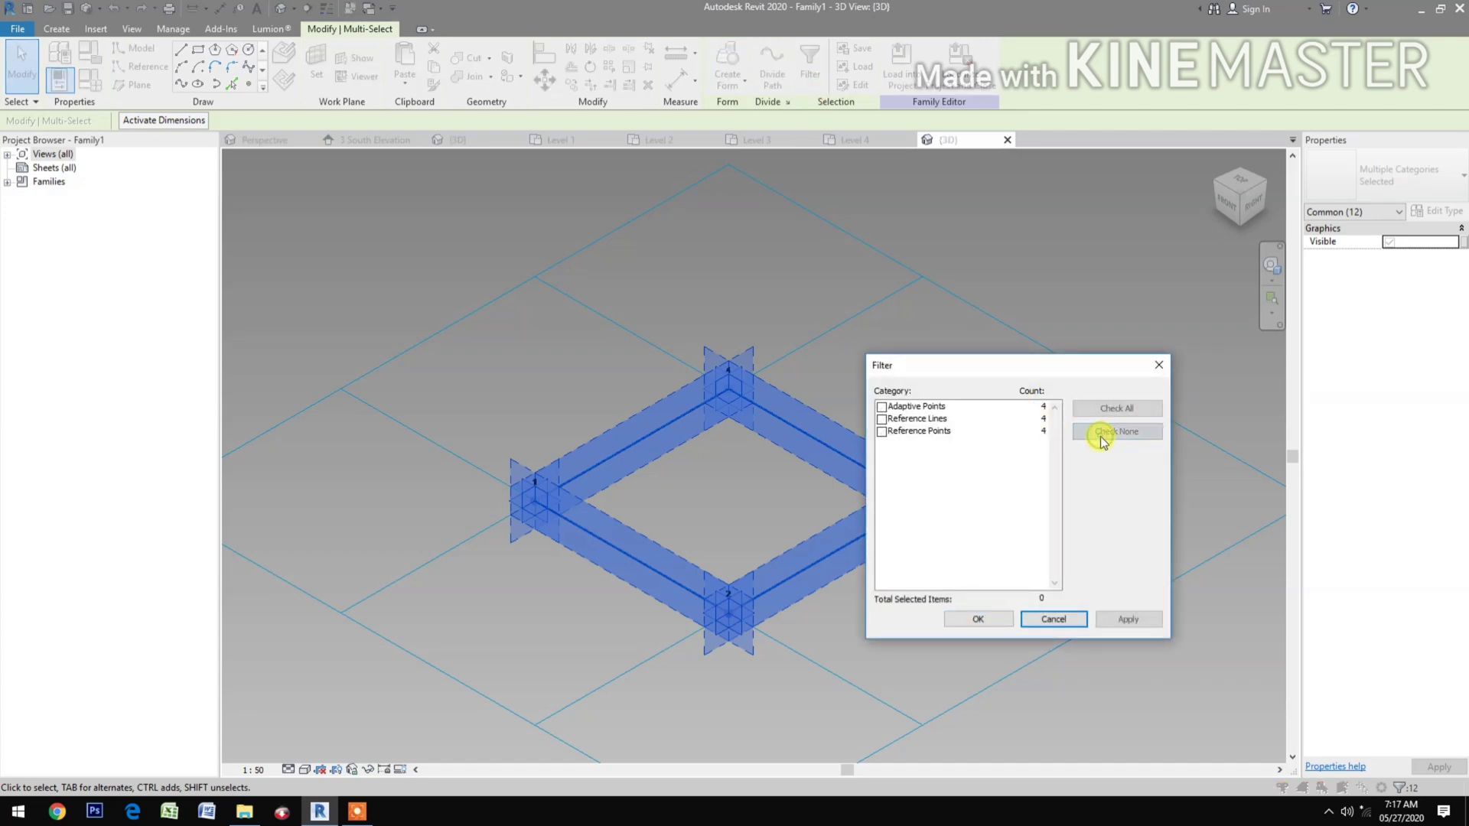
click(881, 434)
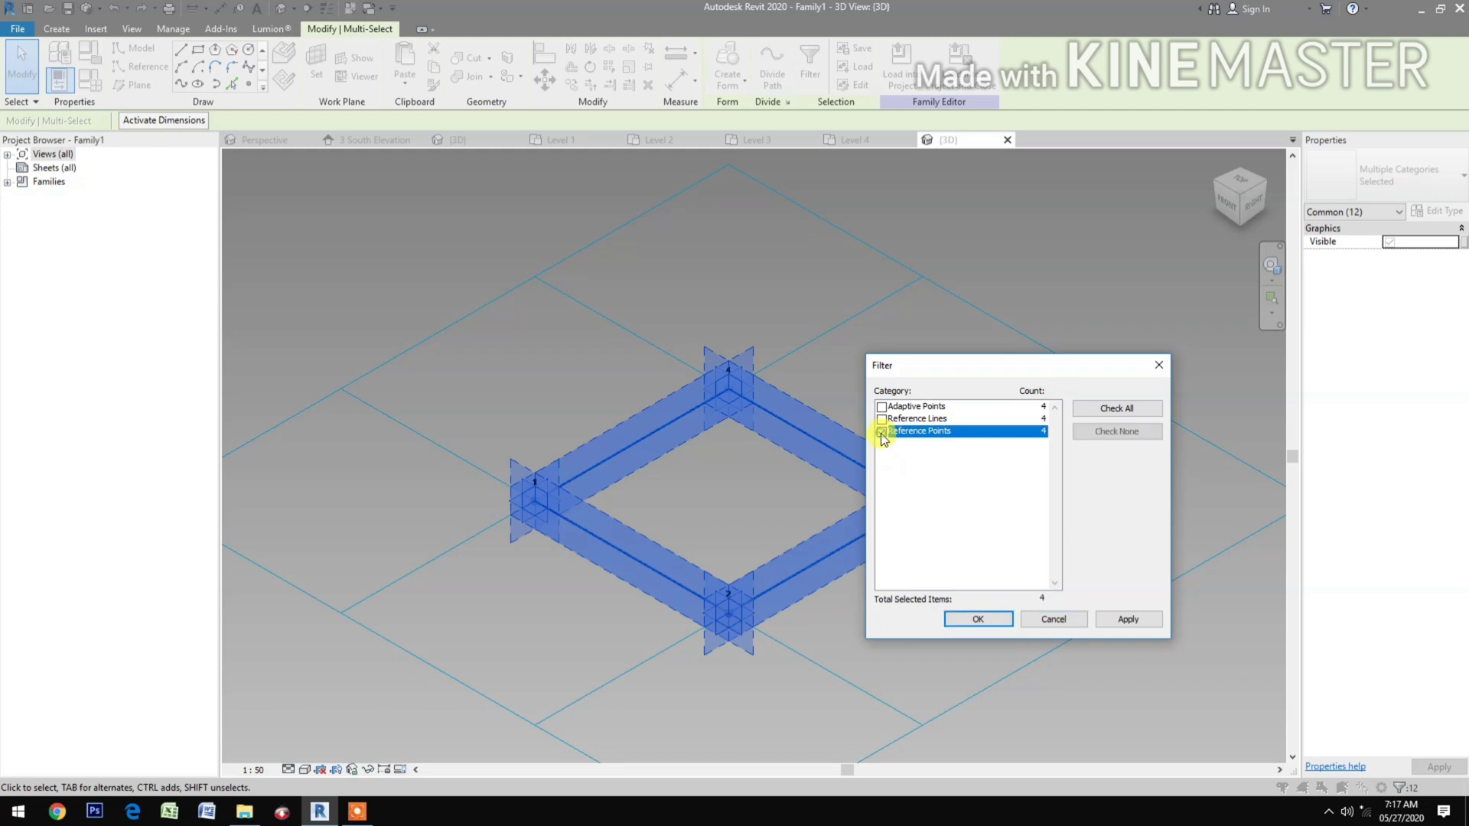
click(959, 620)
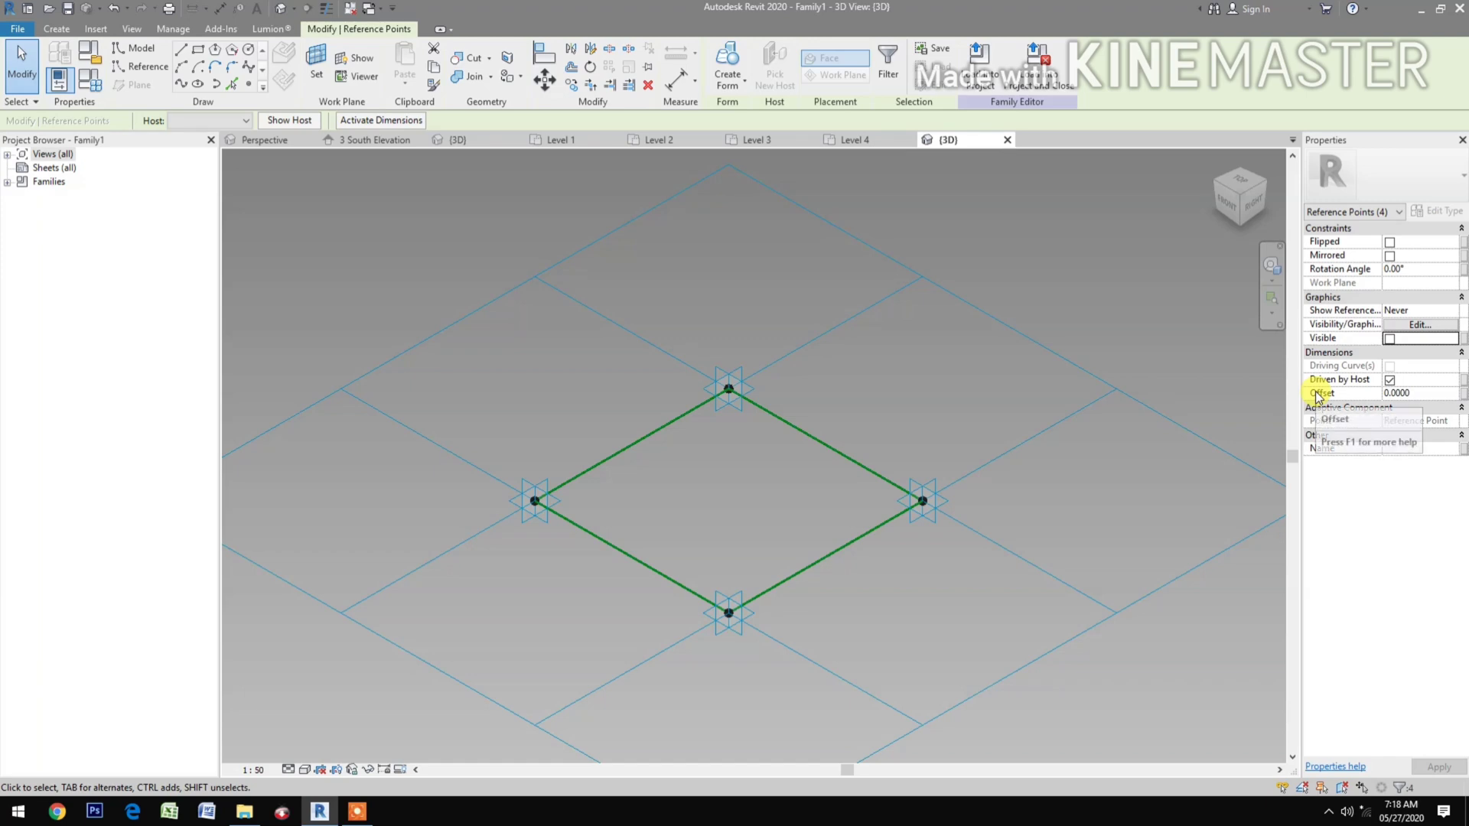
click(1463, 394)
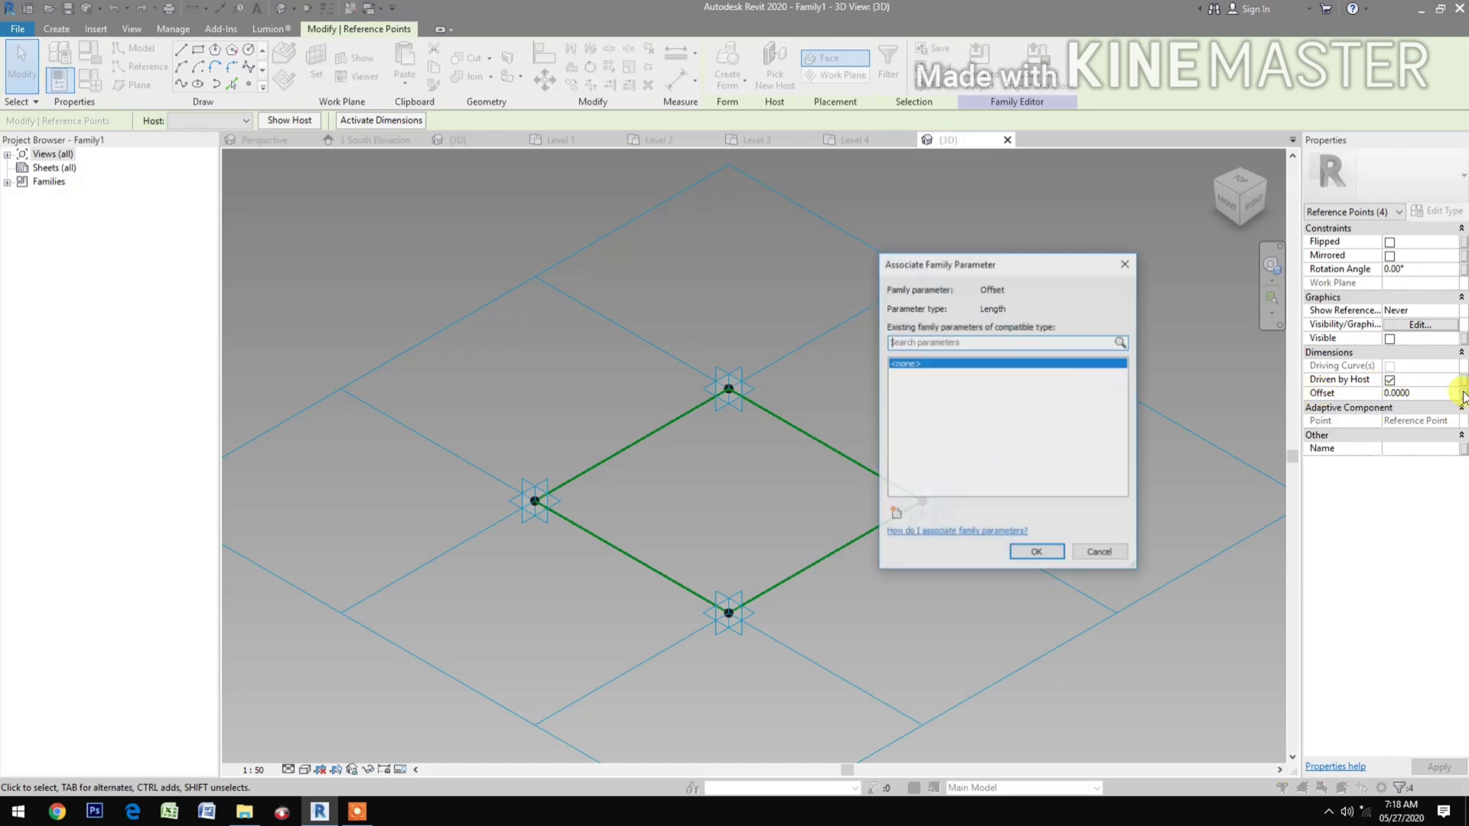
click(896, 515)
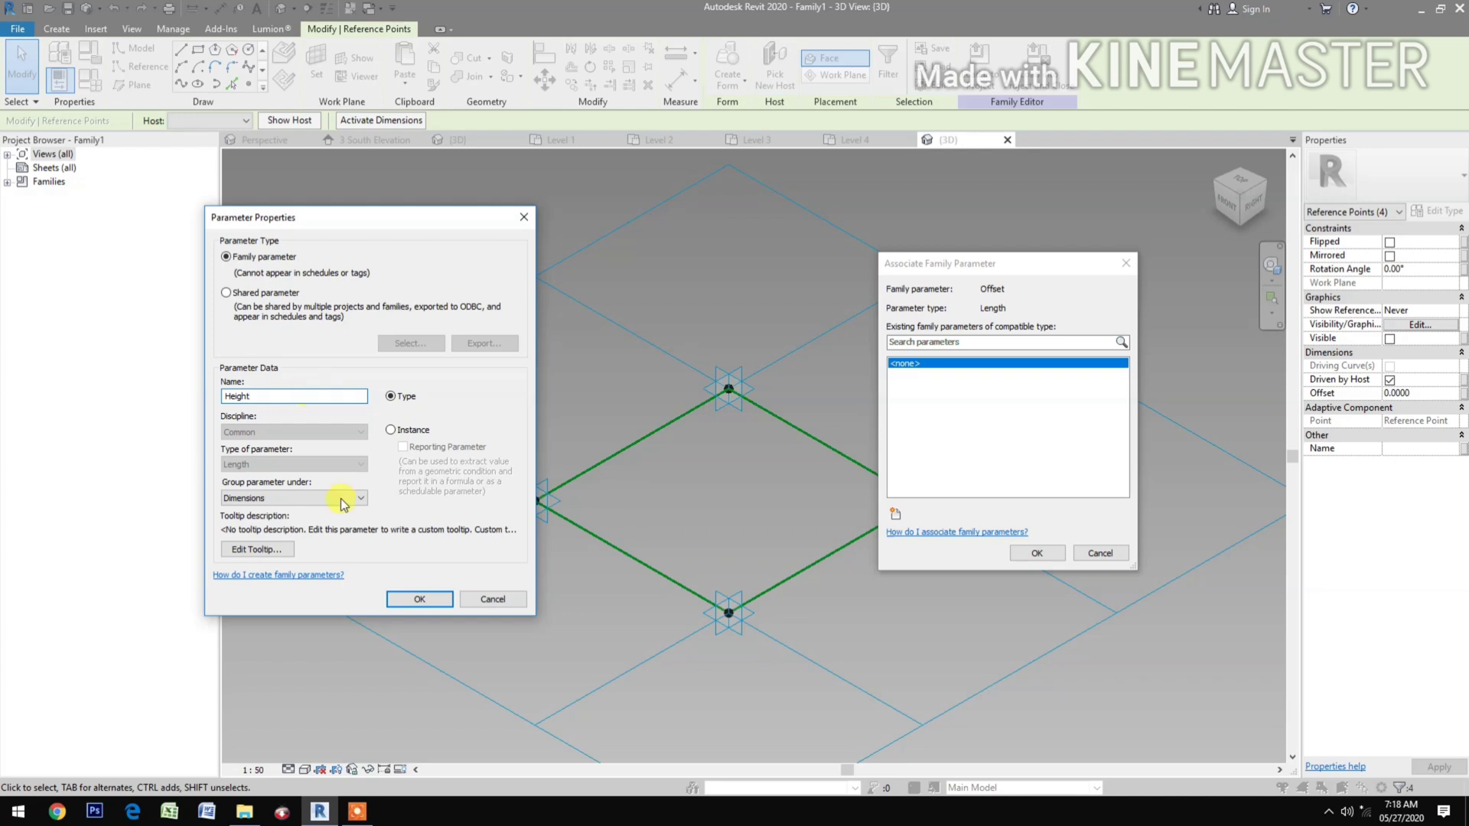
click(423, 600)
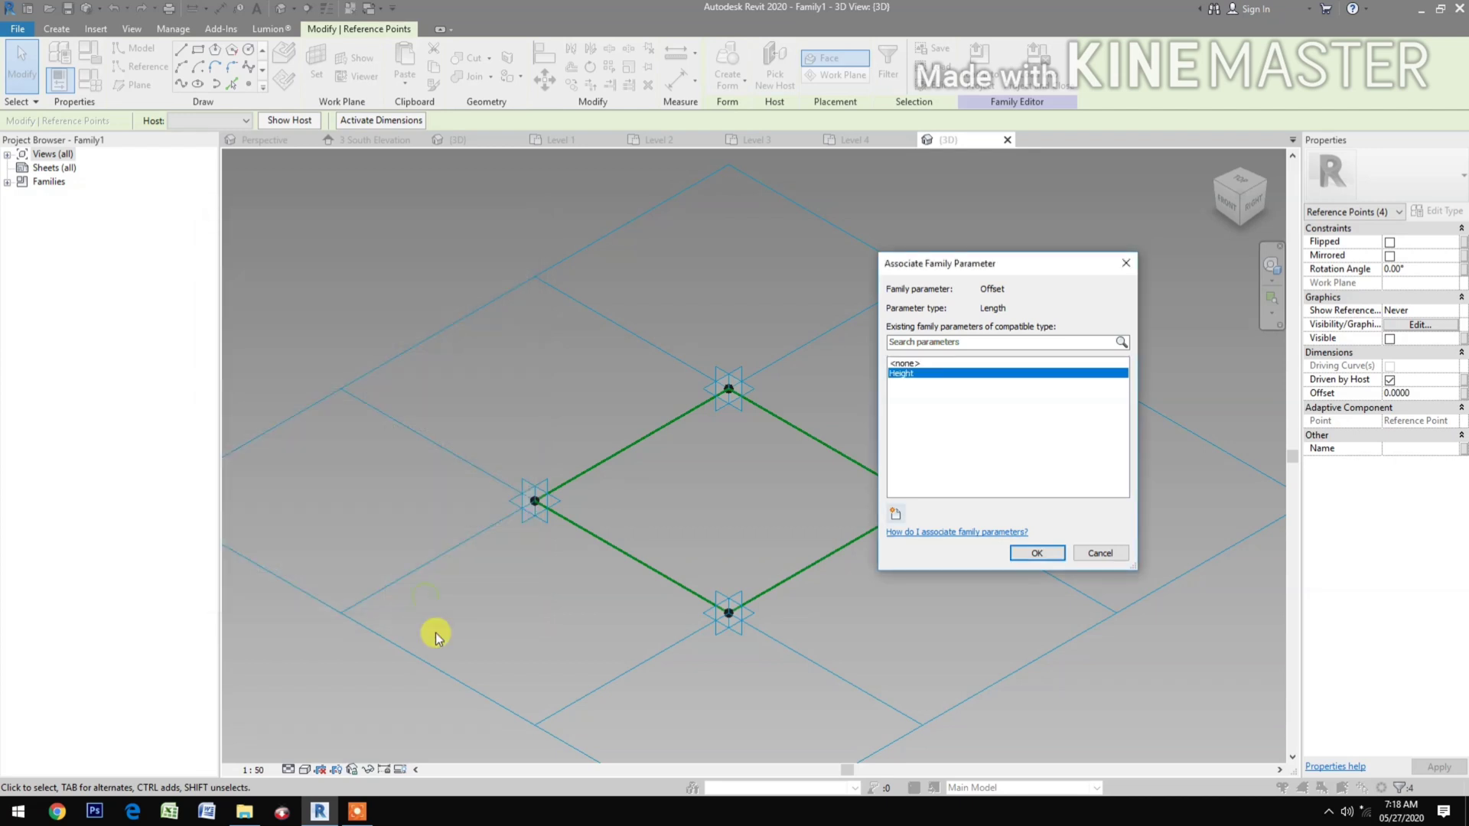
click(1040, 554)
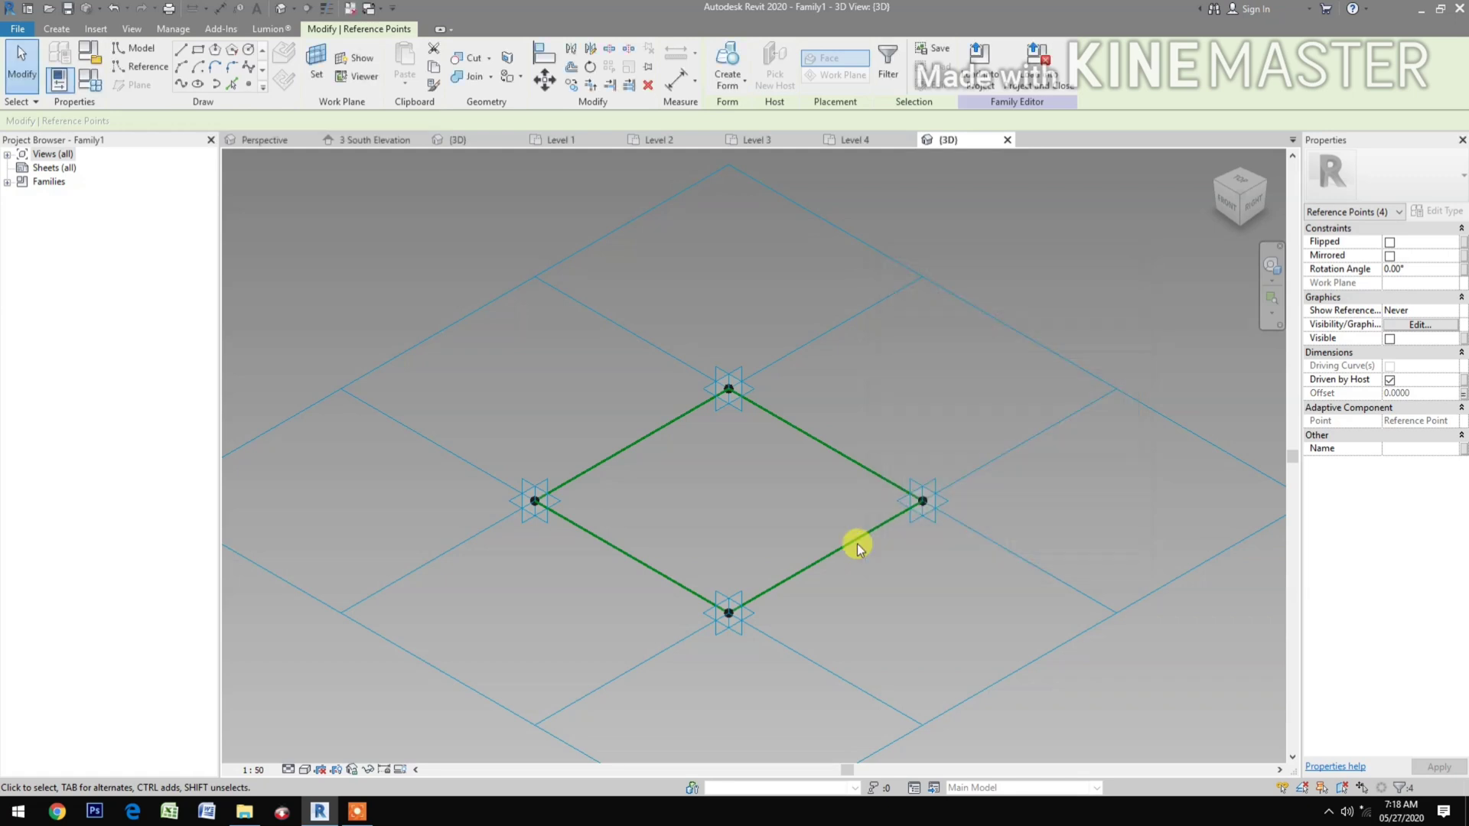
Set the family's Height parameter to 1 in the family types.
click(80, 84)
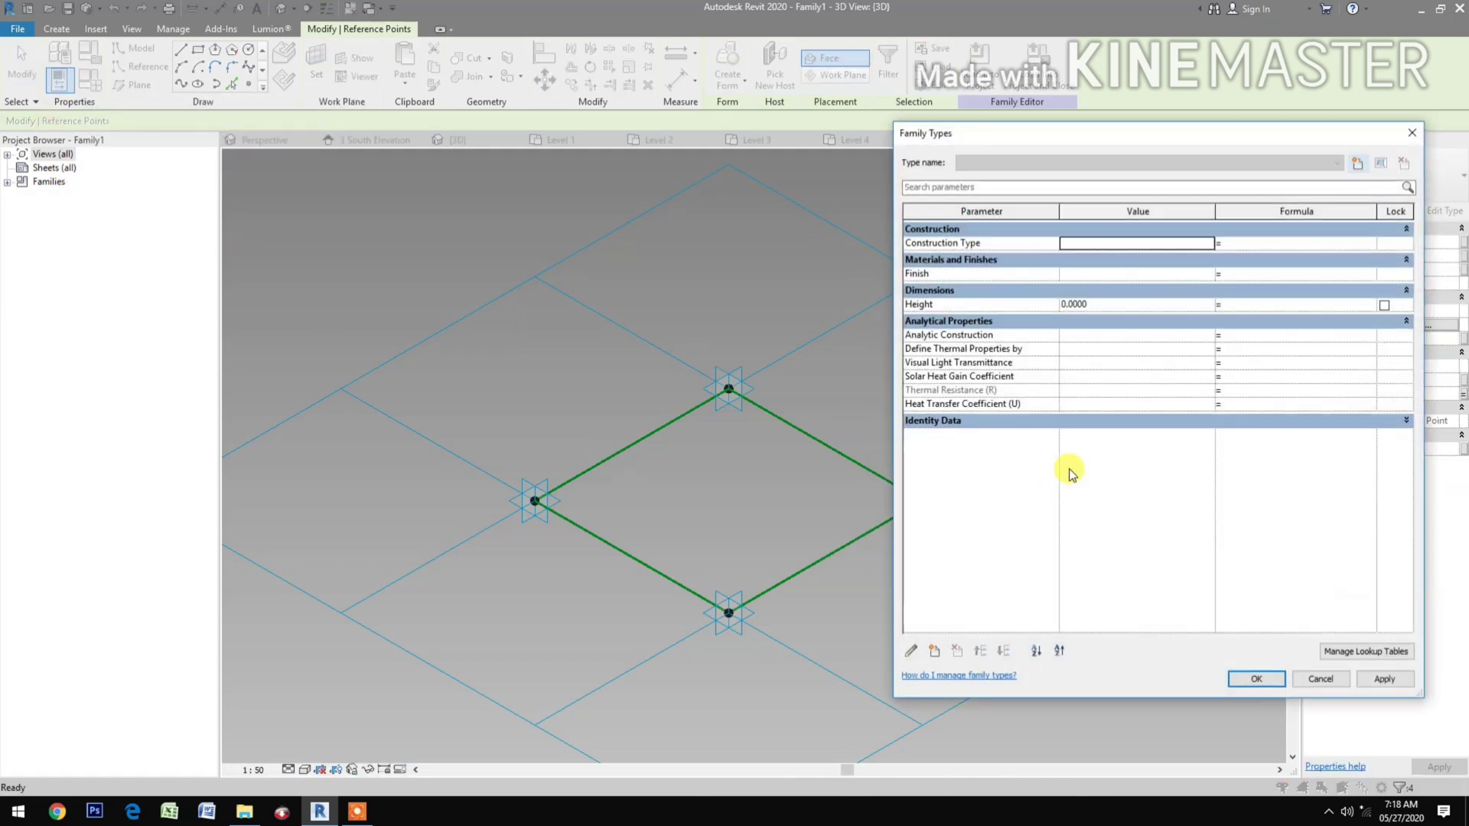
click(1143, 303)
text(1)
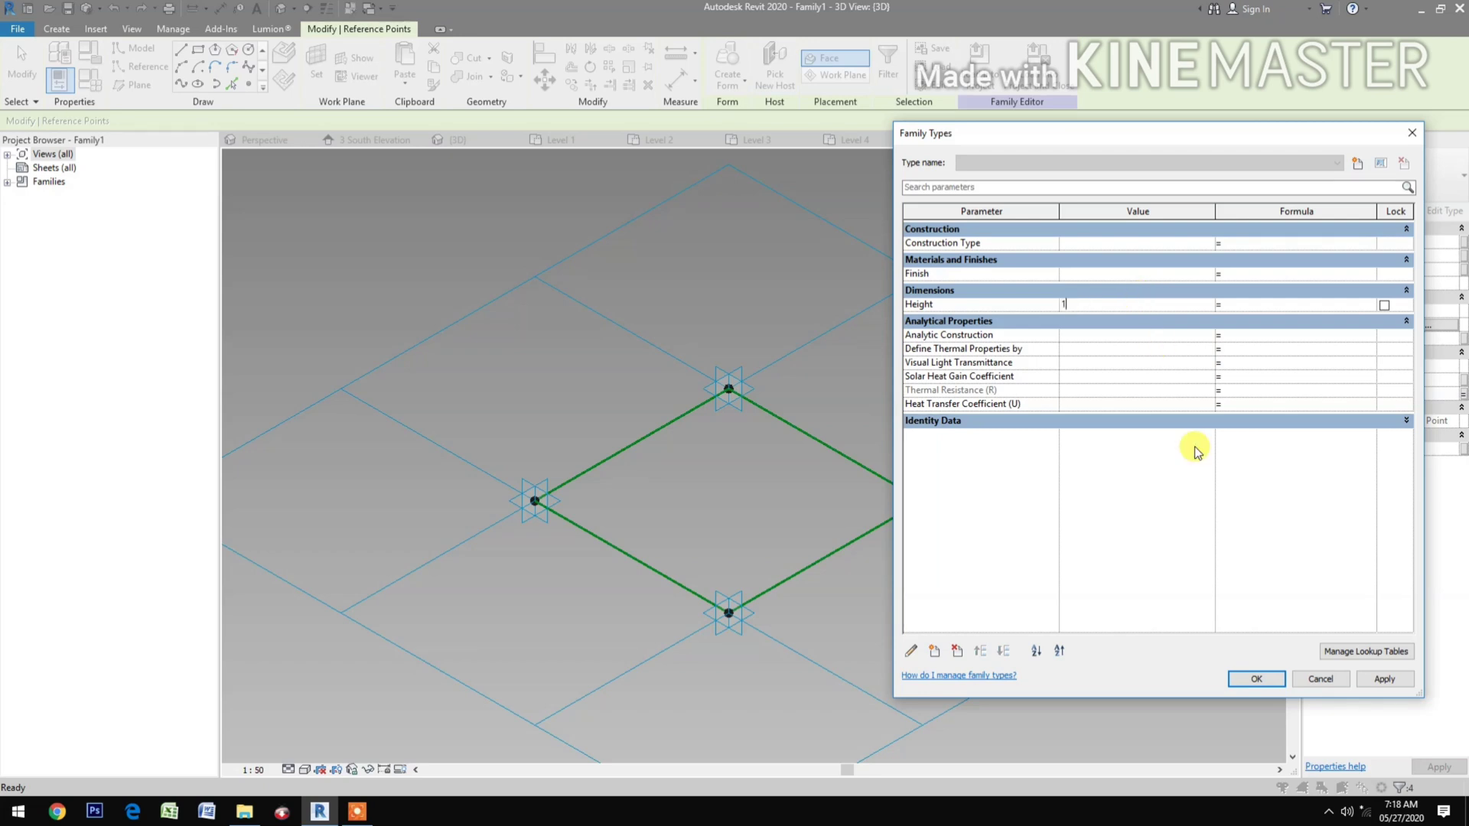
click(1255, 679)
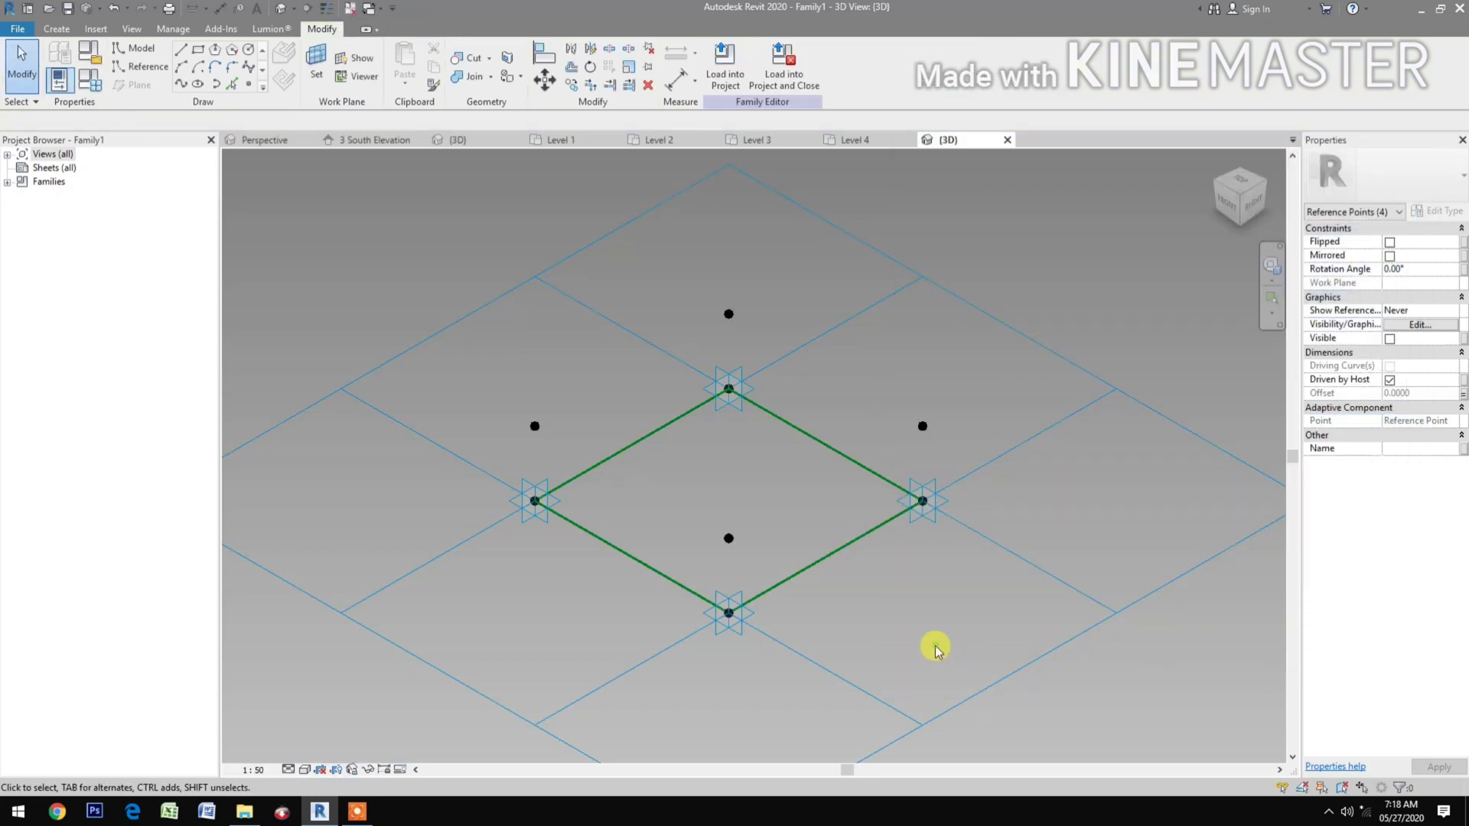
Connect the raised points above the left and rear corners with a spline through points and make it a reference line.
scroll(854, 624, down, 1)
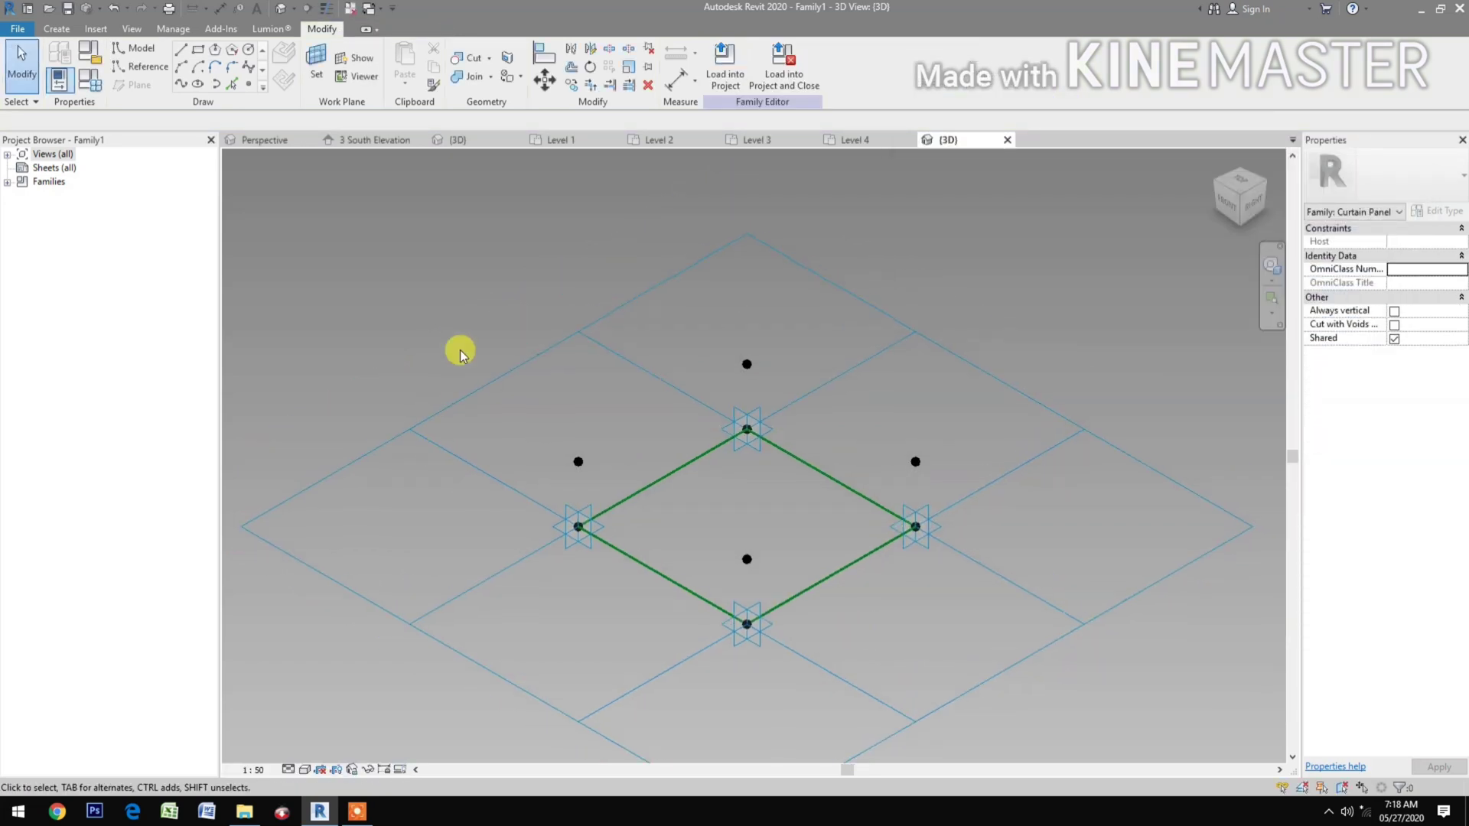
drag(458, 323, 608, 483)
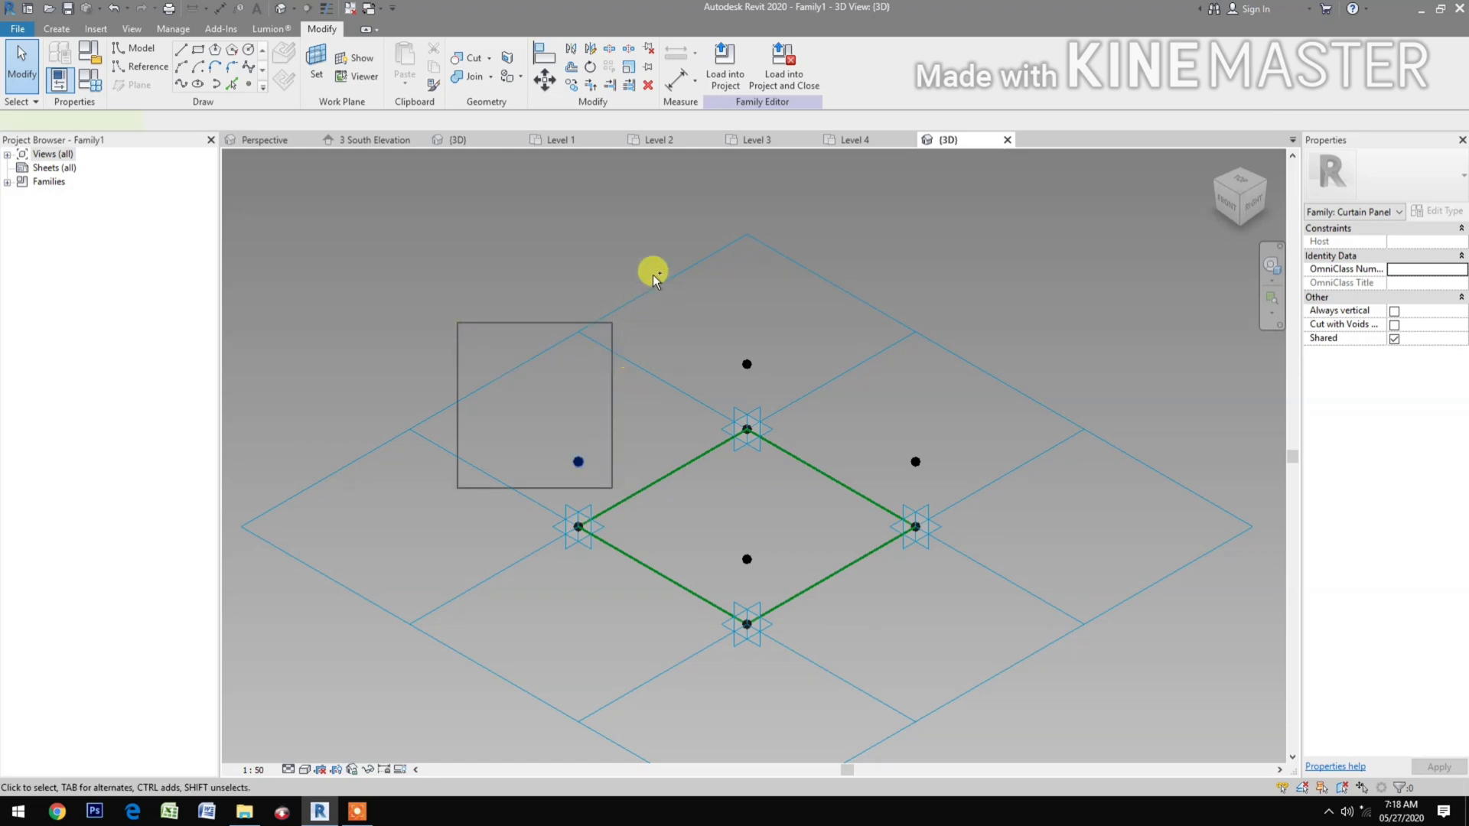
drag(629, 236, 769, 379)
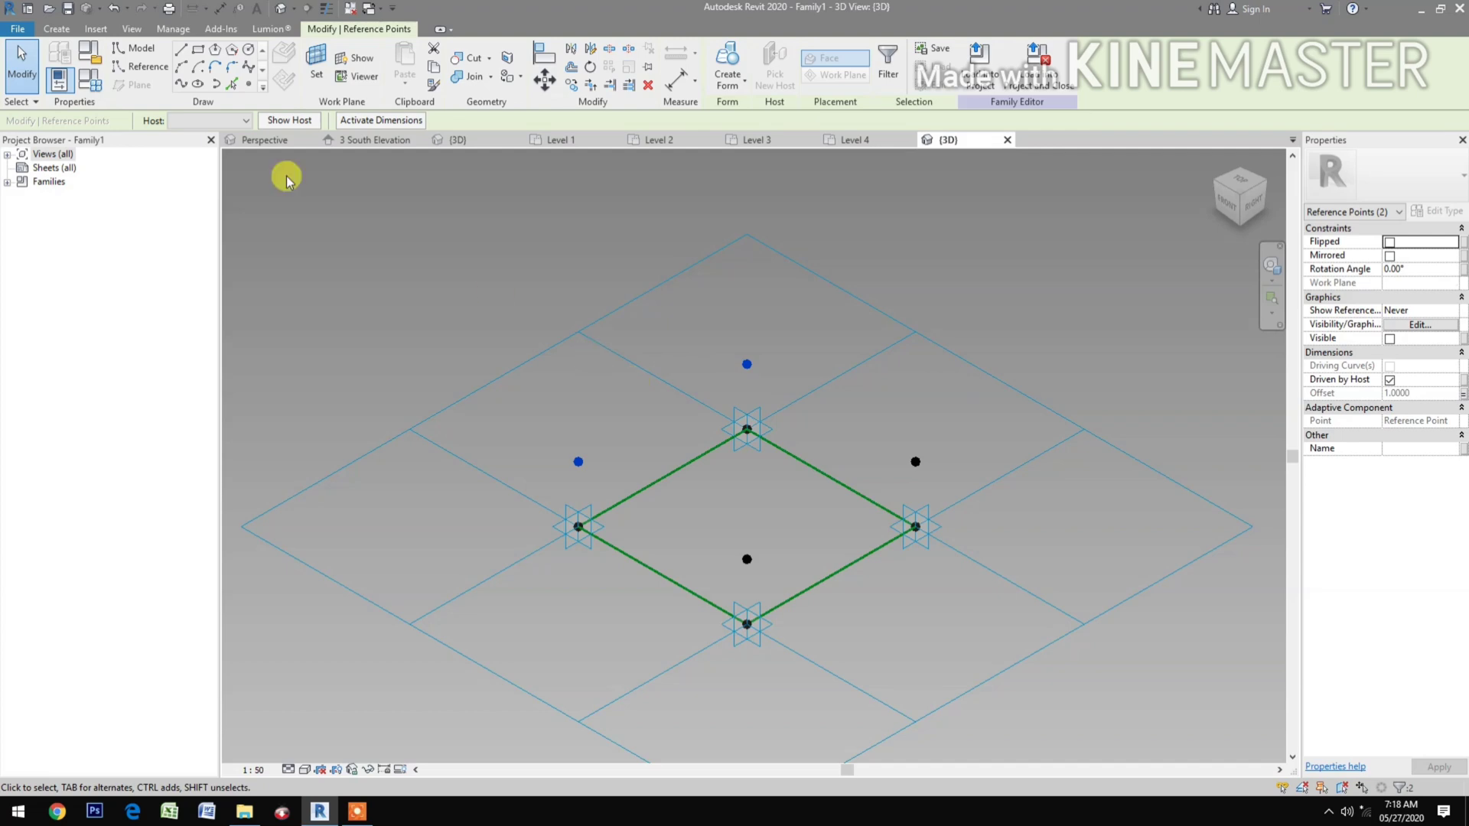
click(180, 85)
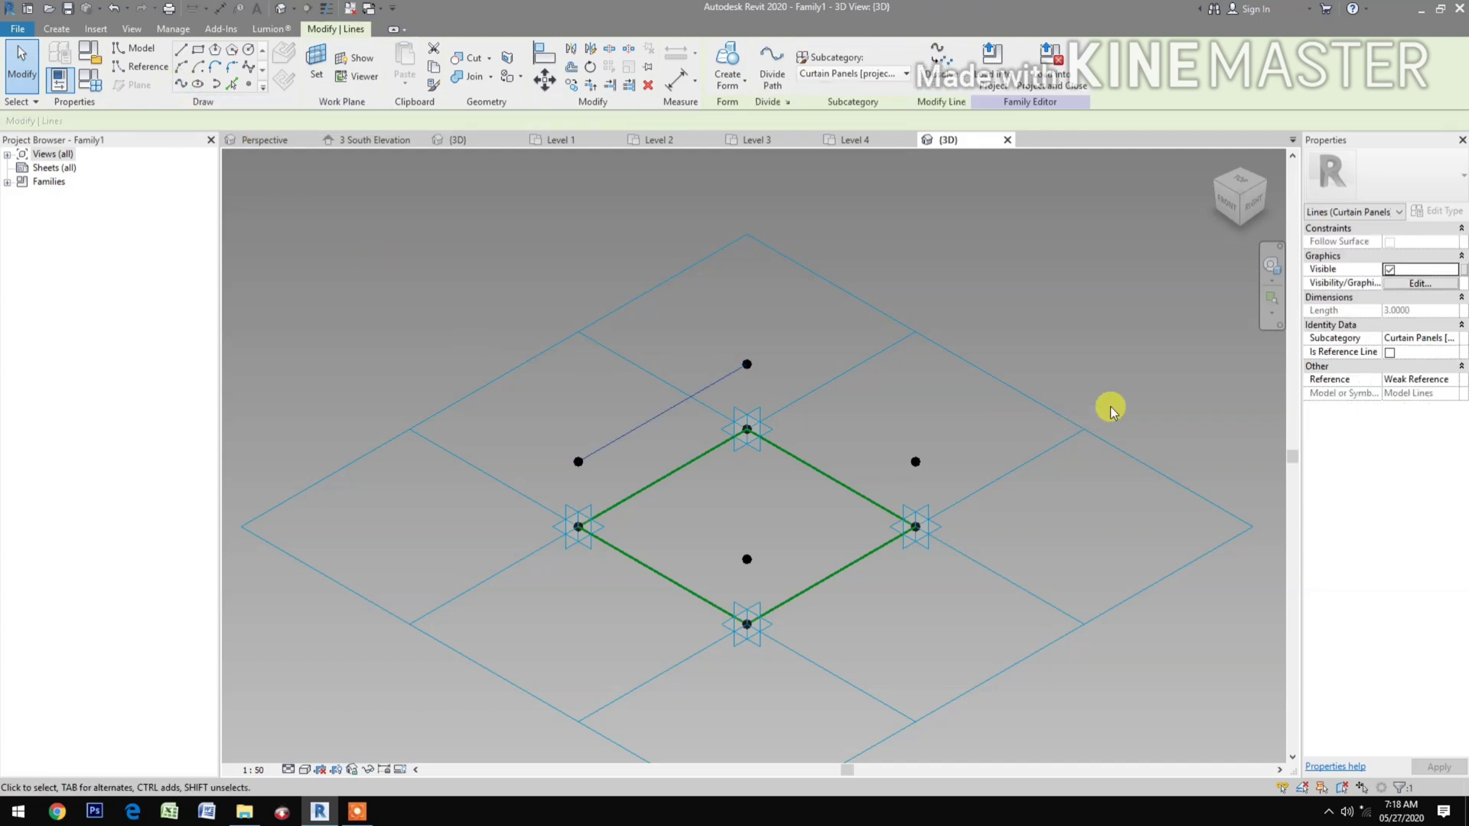
click(1390, 354)
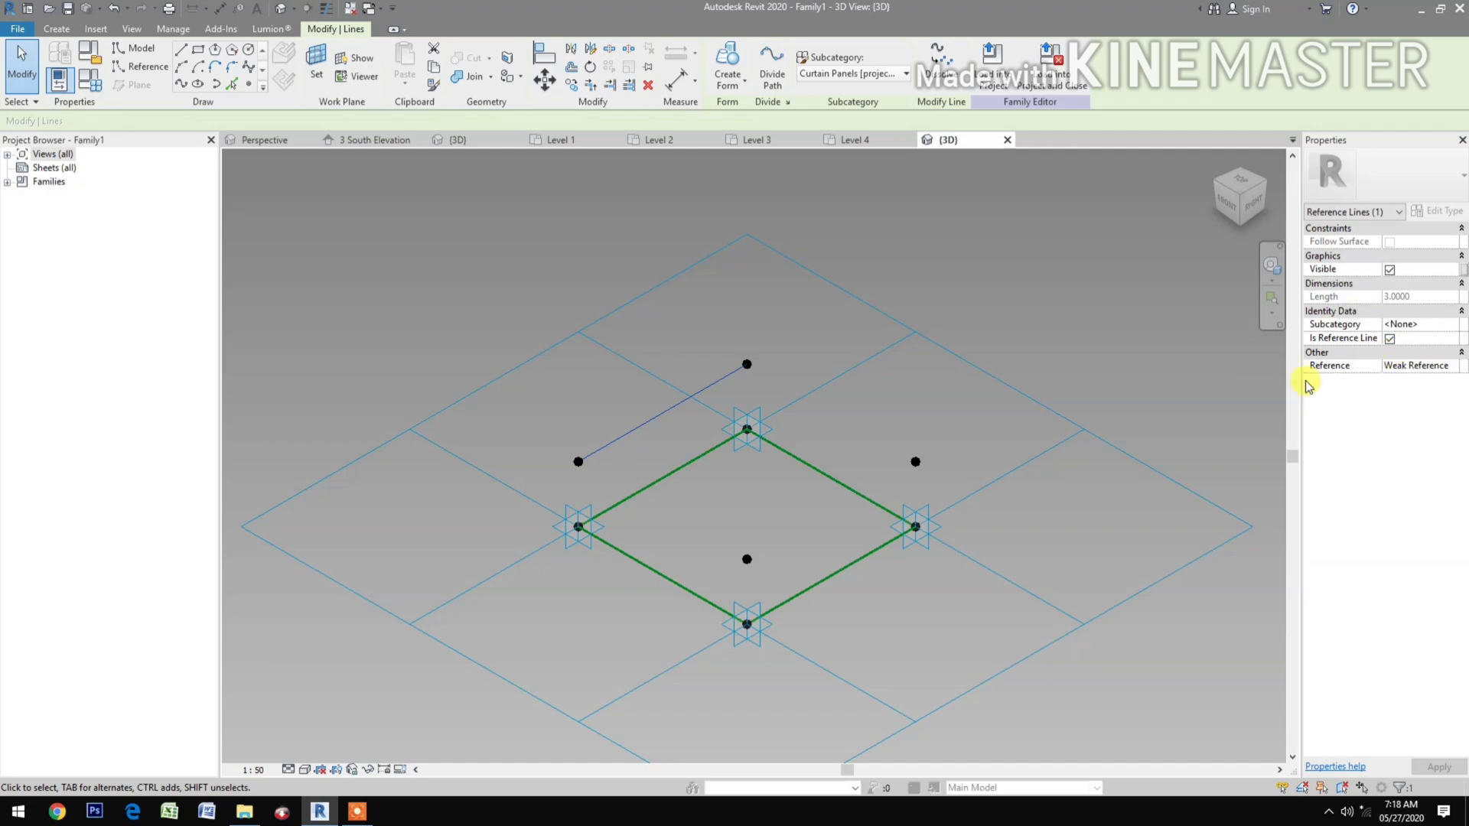
click(1086, 525)
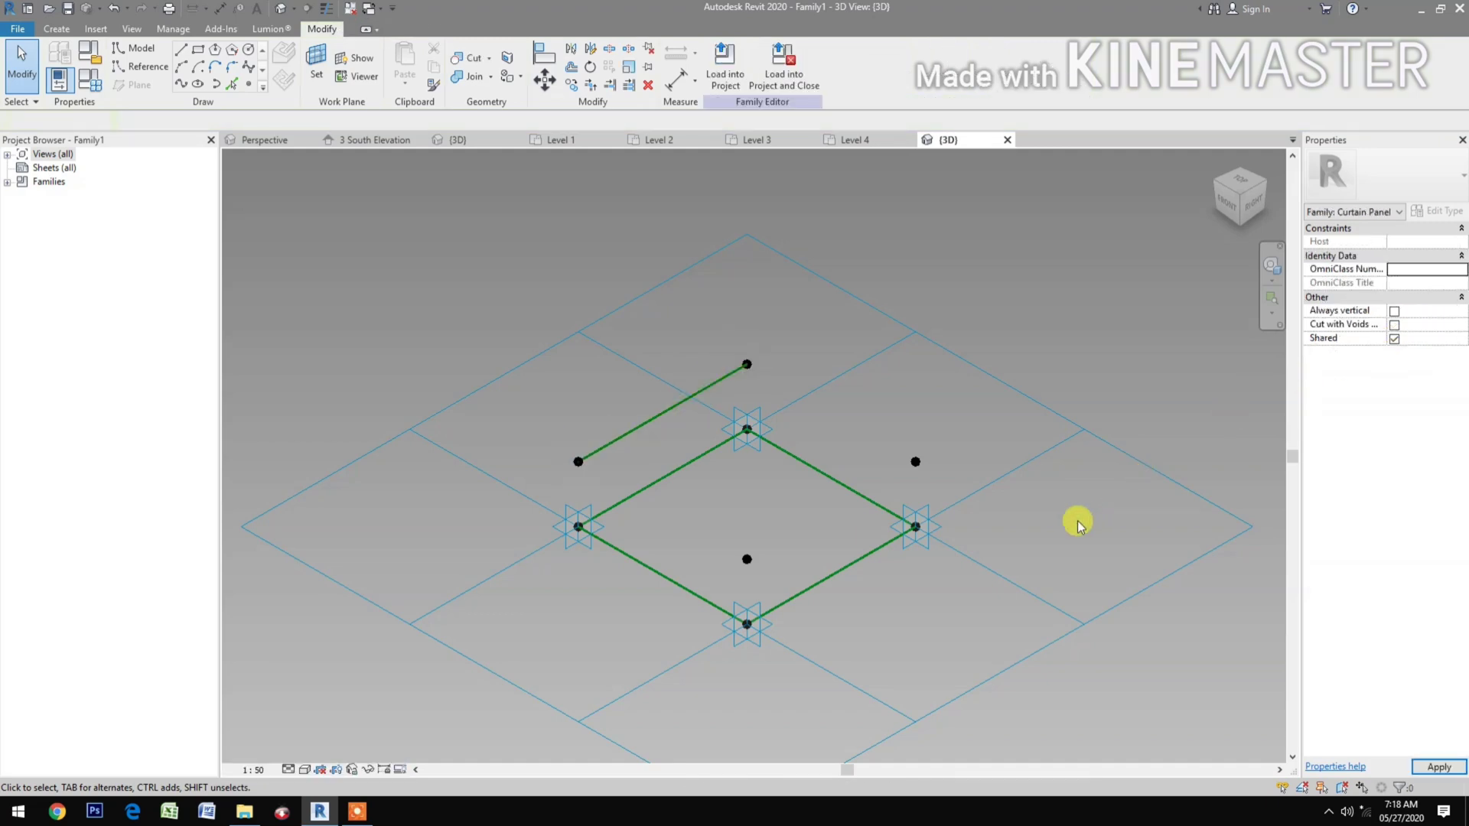
Connect the raised points above the front and right corners with a spline through points and make it a reference line.
drag(708, 514, 780, 612)
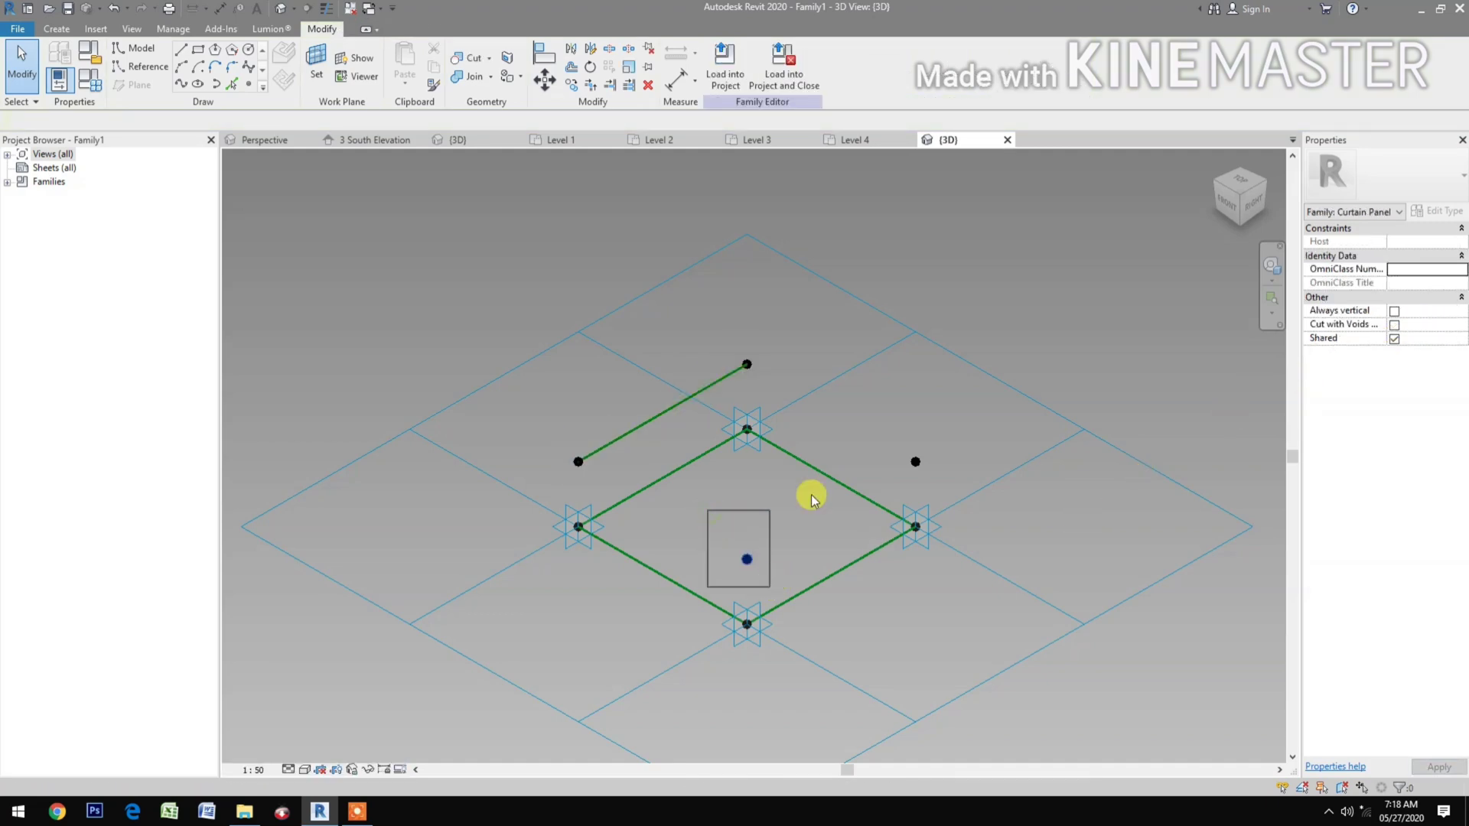
drag(865, 420, 948, 479)
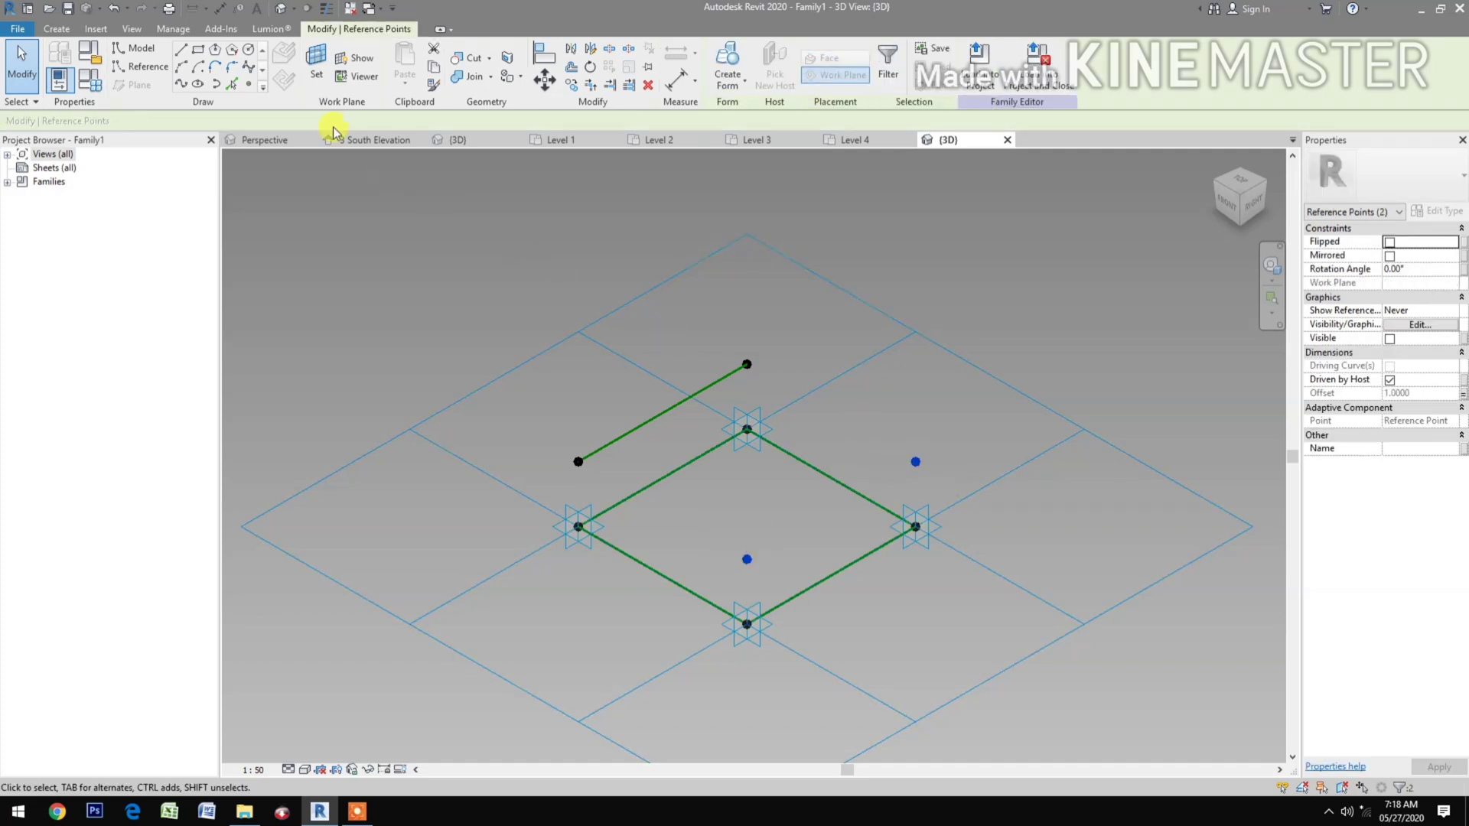
click(178, 84)
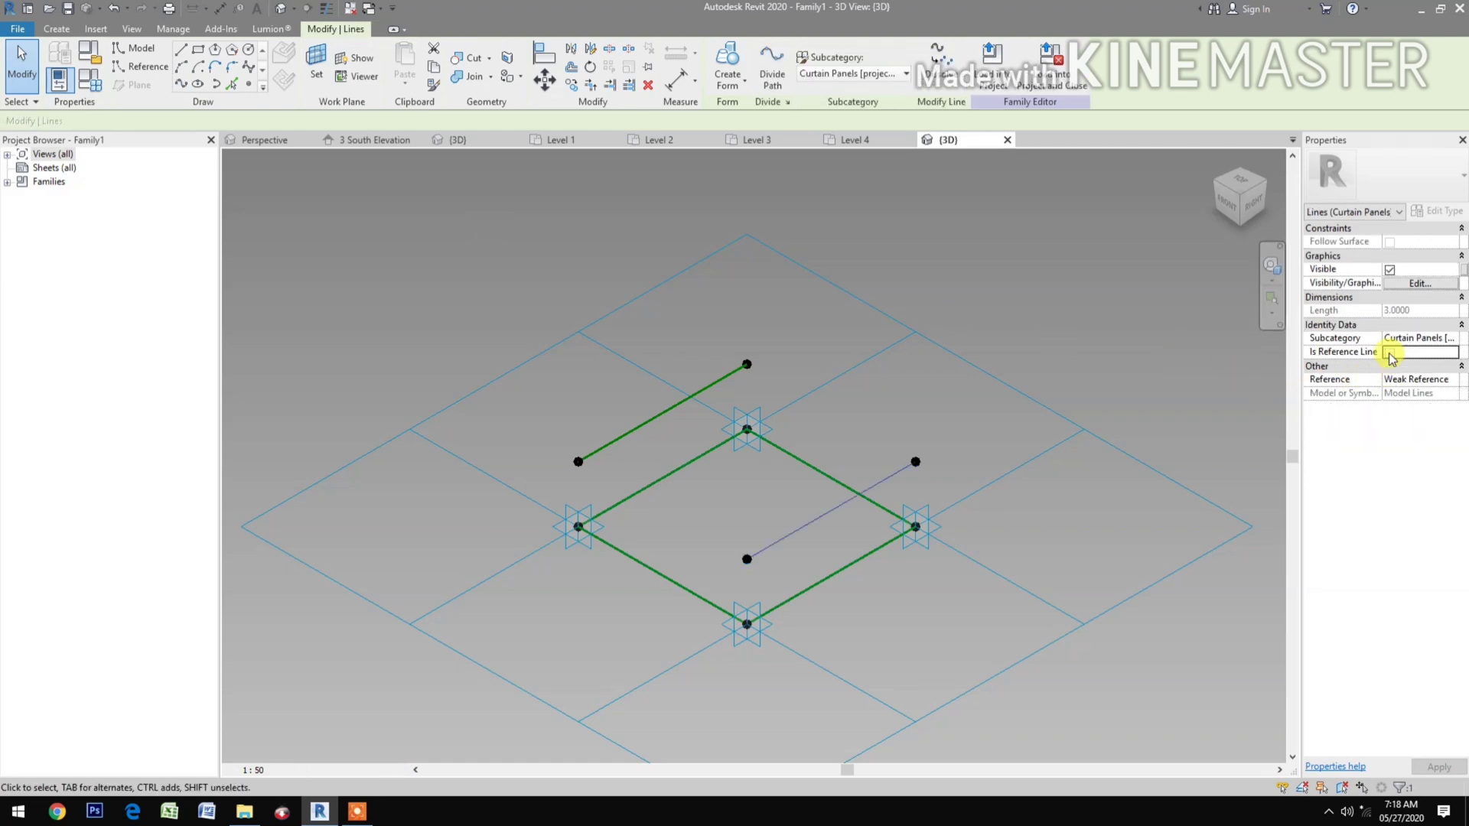
click(1390, 353)
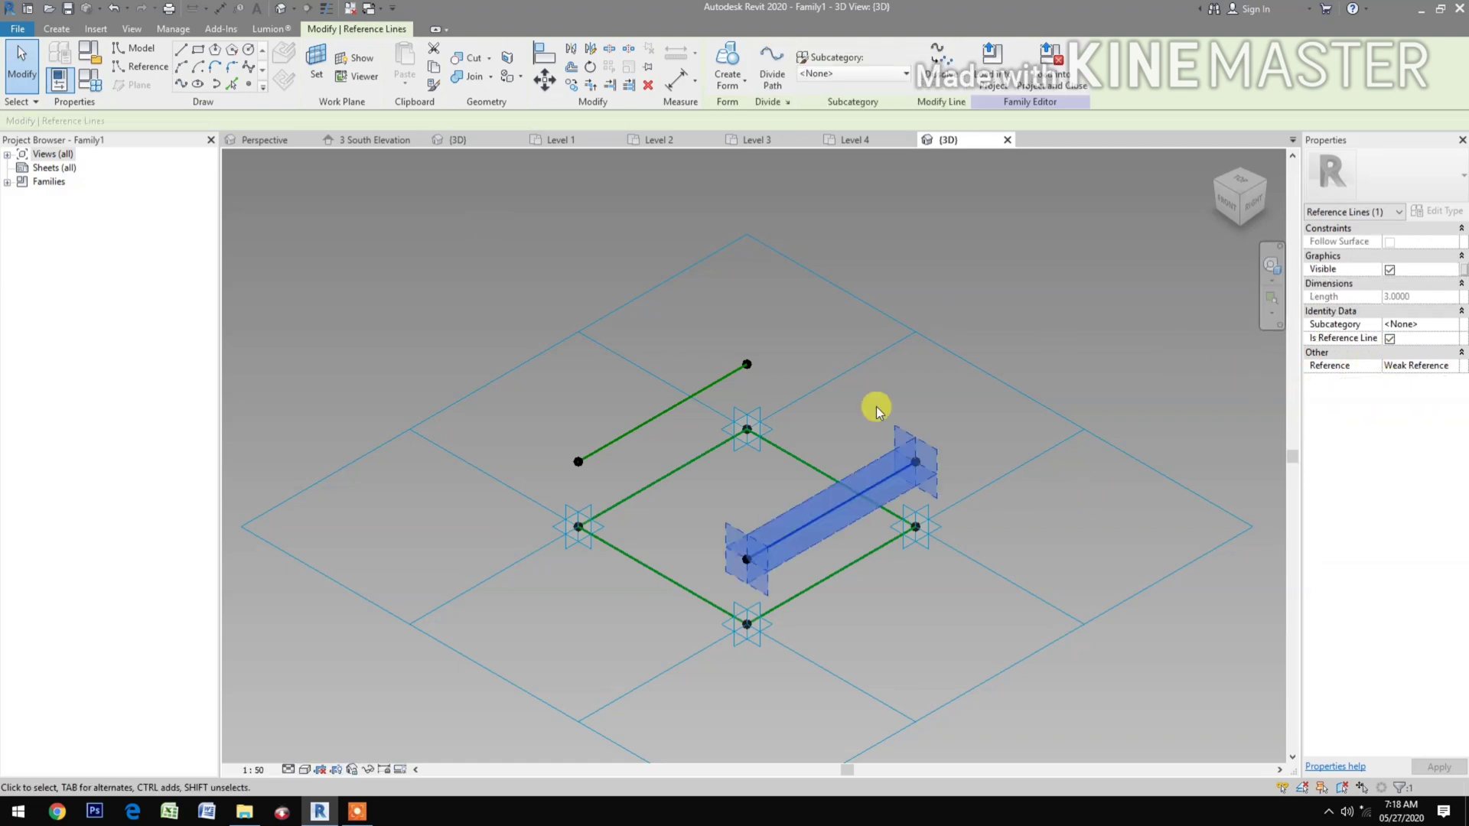
Place a reference point on faces at the midpoint of each of the two raised reference lines.
click(249, 85)
click(307, 265)
click(286, 57)
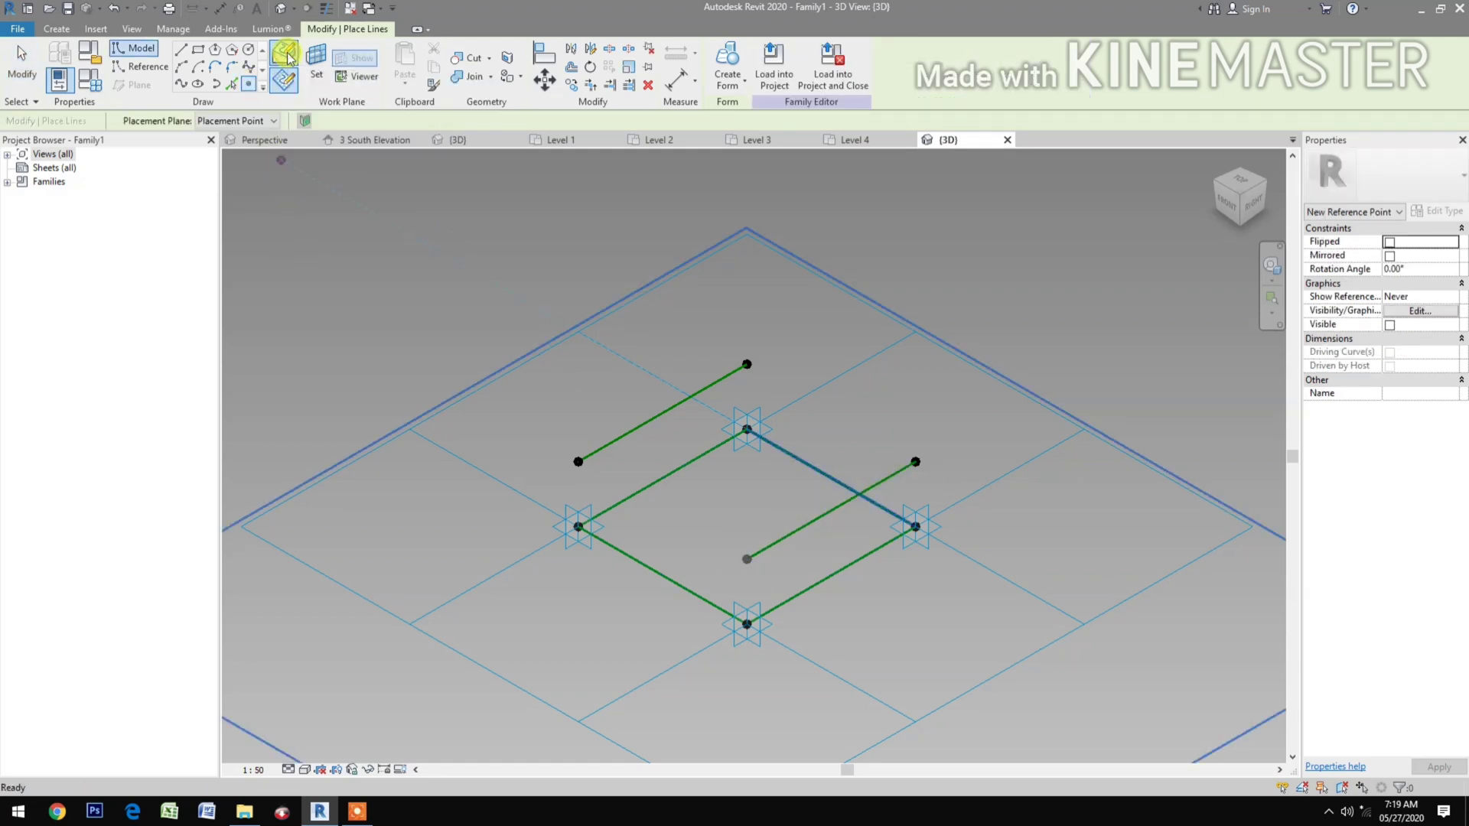
click(661, 412)
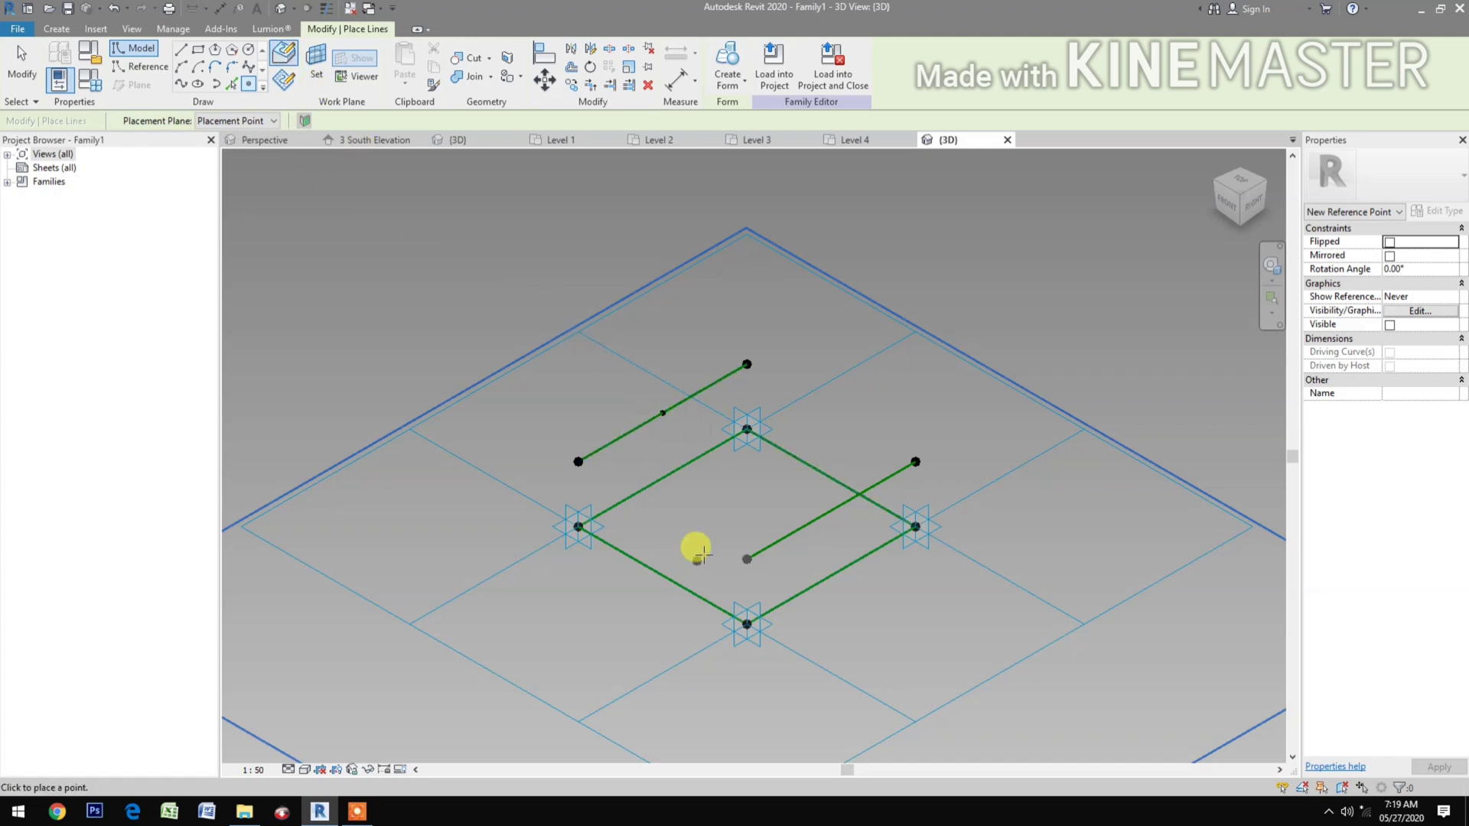
click(833, 510)
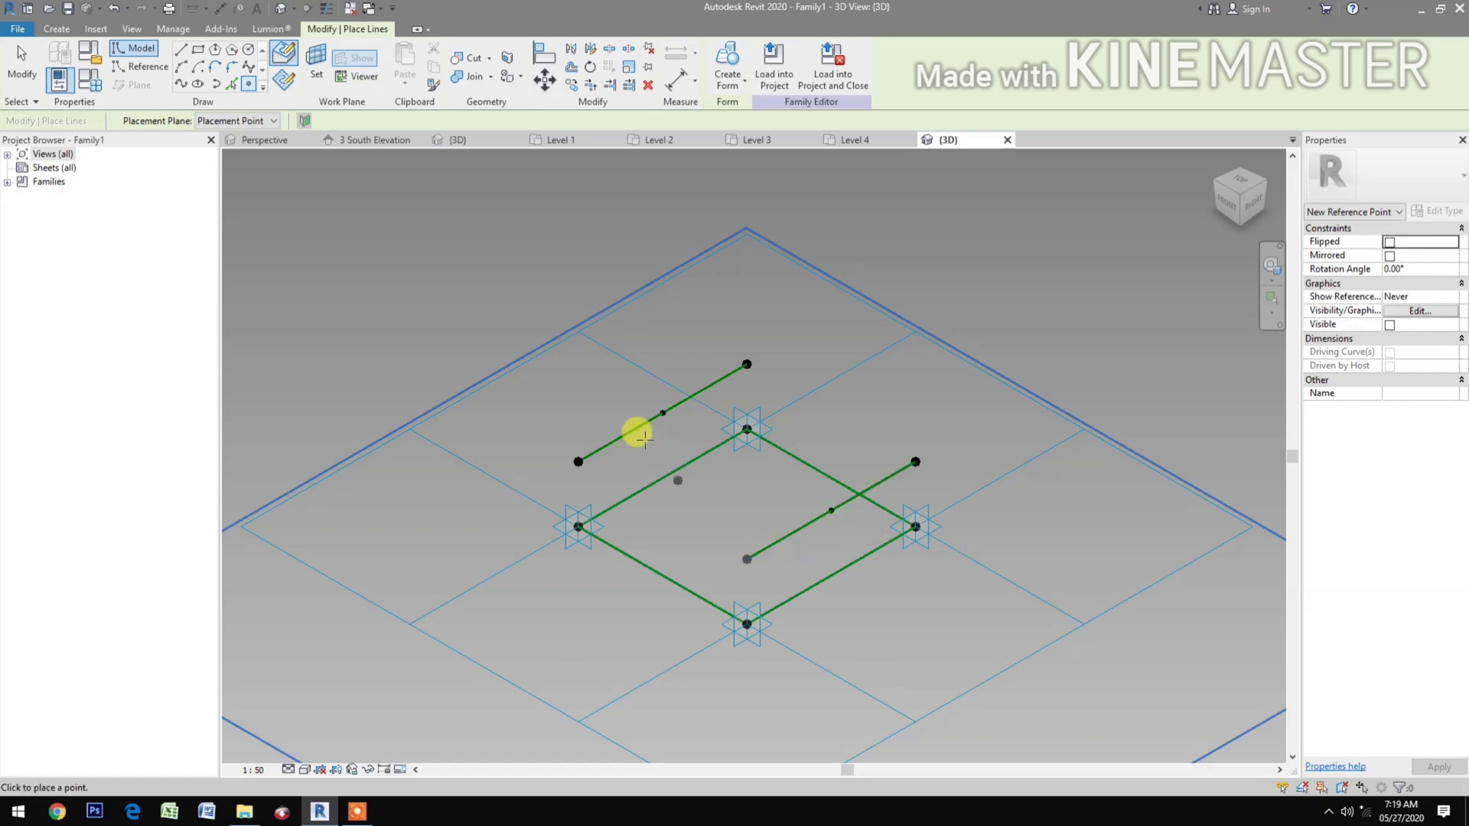
key(Escape)
key(Escape)
Connect the midpoints of the two raised reference lines with a spline through points and make it a reference line.
drag(613, 392, 681, 439)
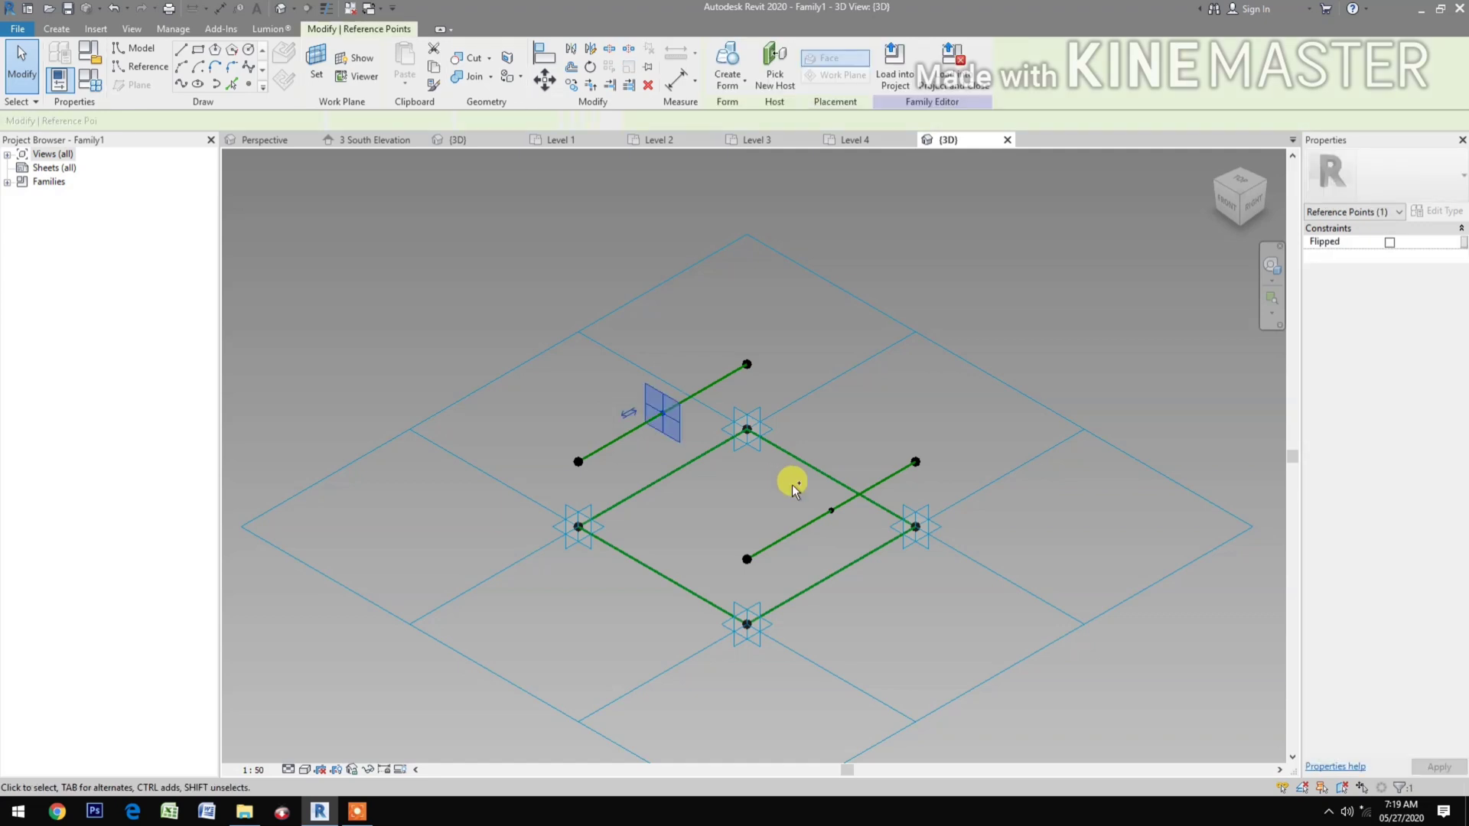
drag(792, 485, 839, 526)
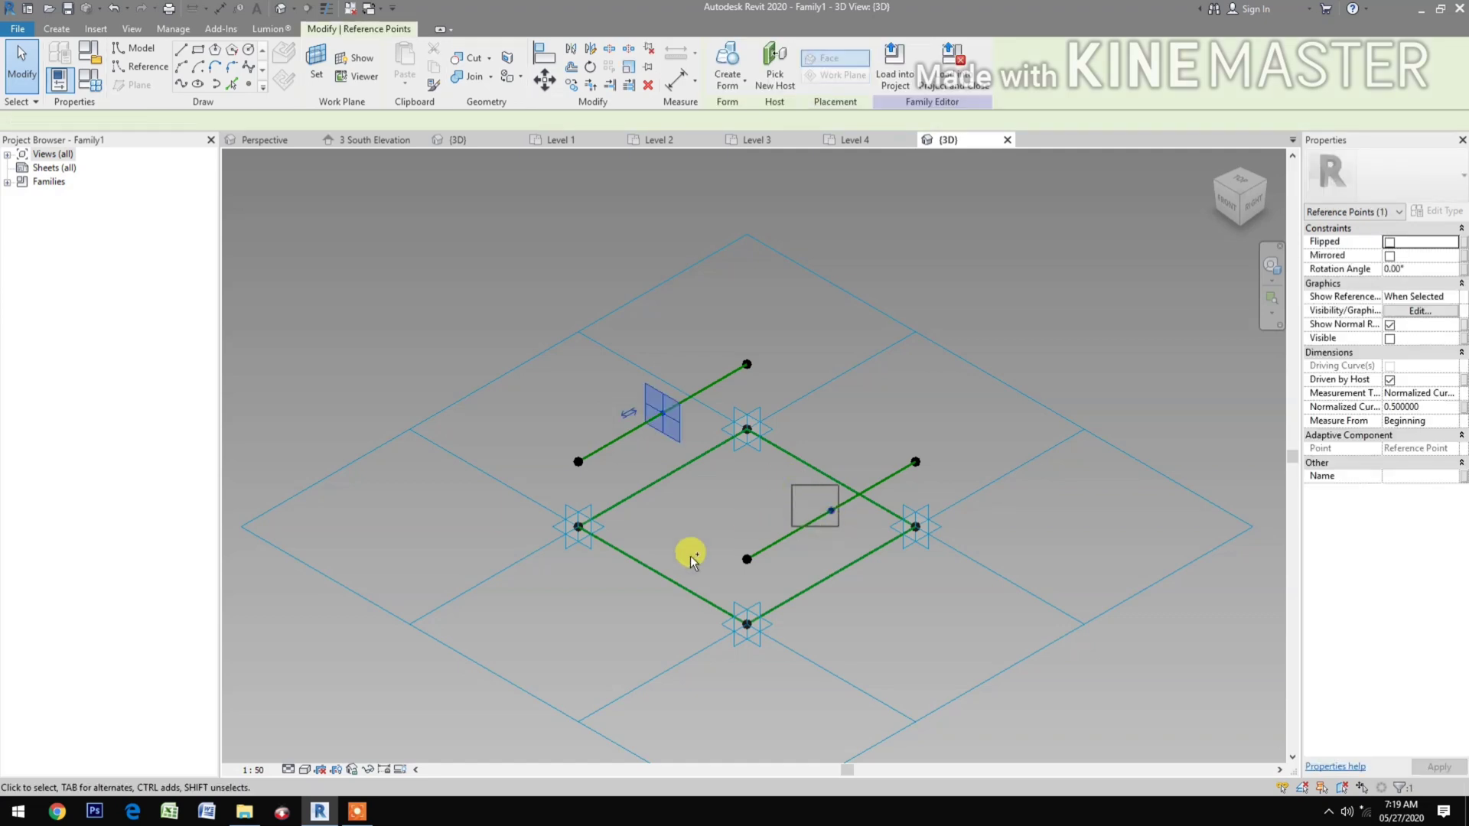
click(179, 84)
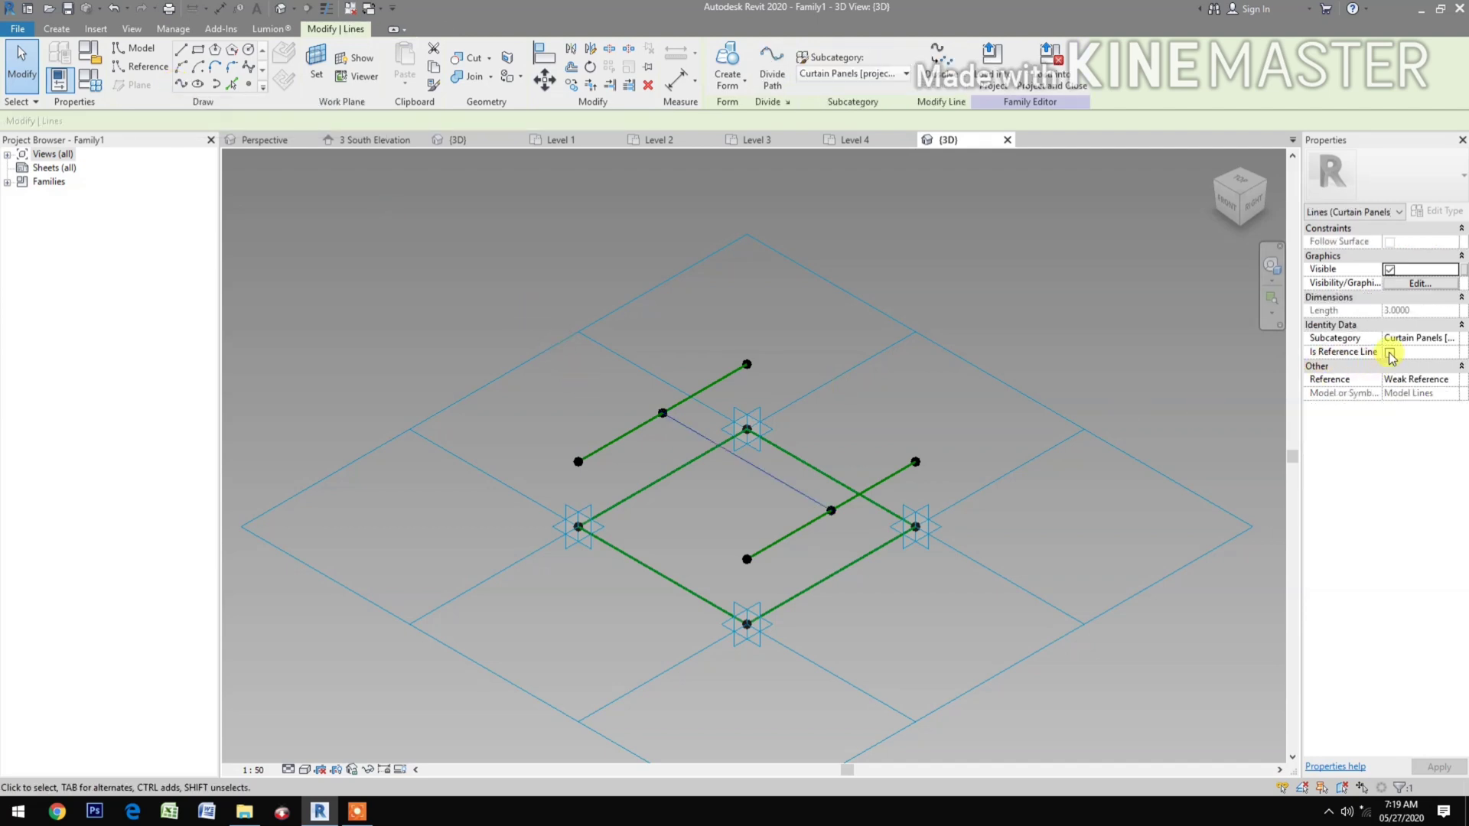
click(1390, 354)
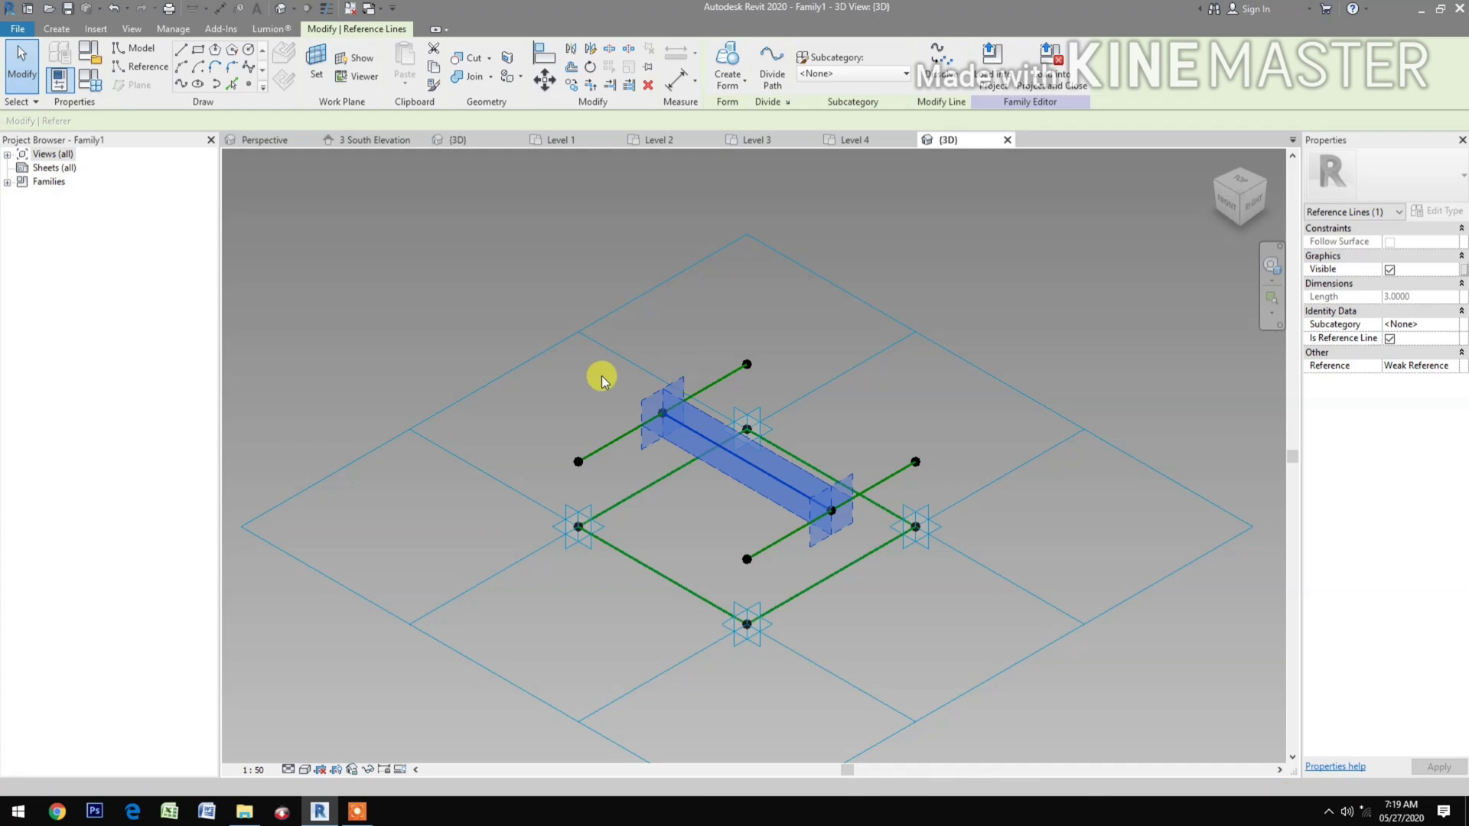
click(444, 283)
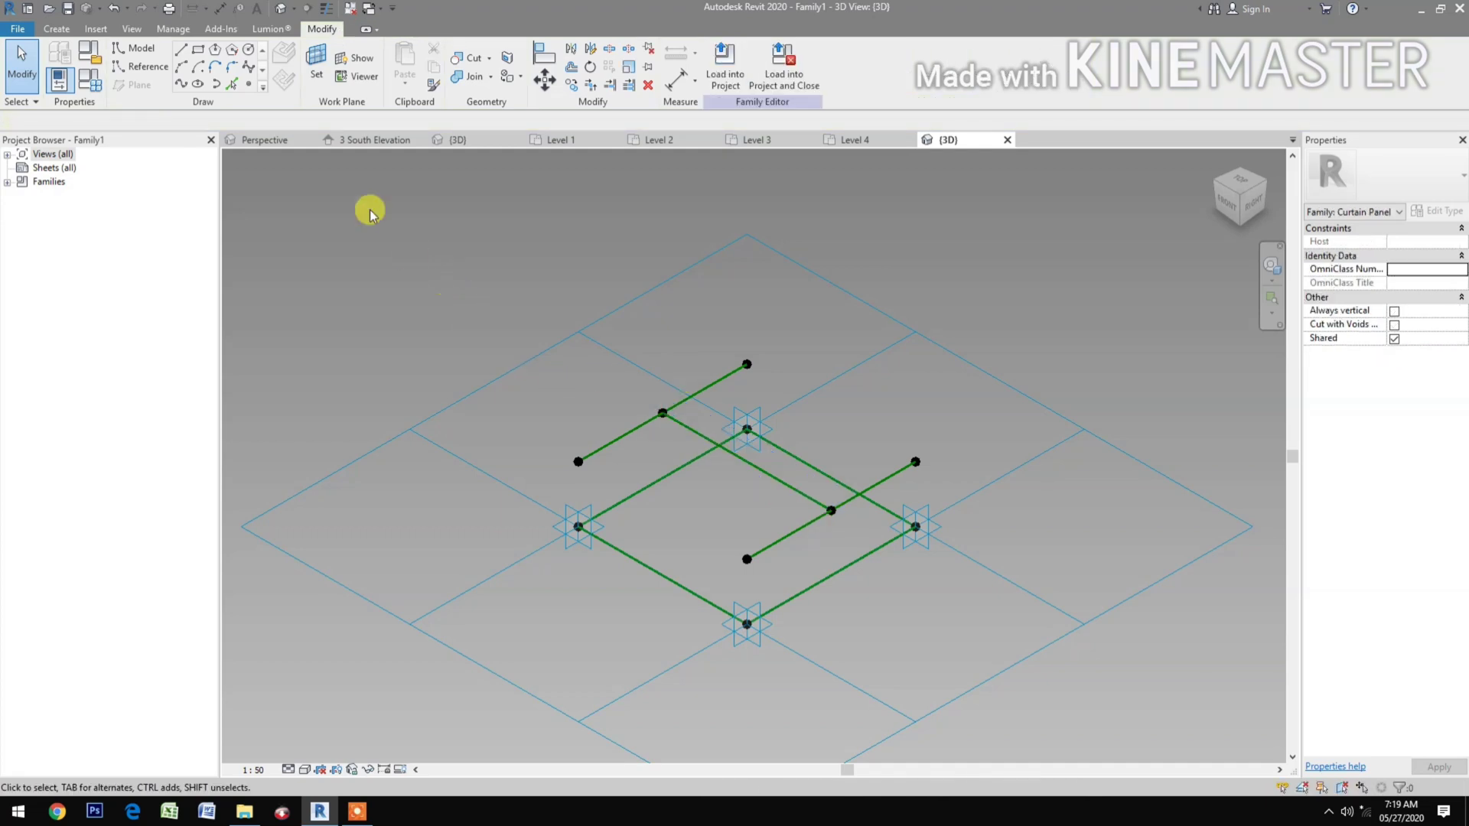
Place a reference point at the midpoint of the base square's left-front edge and of its rear-right edge.
click(250, 86)
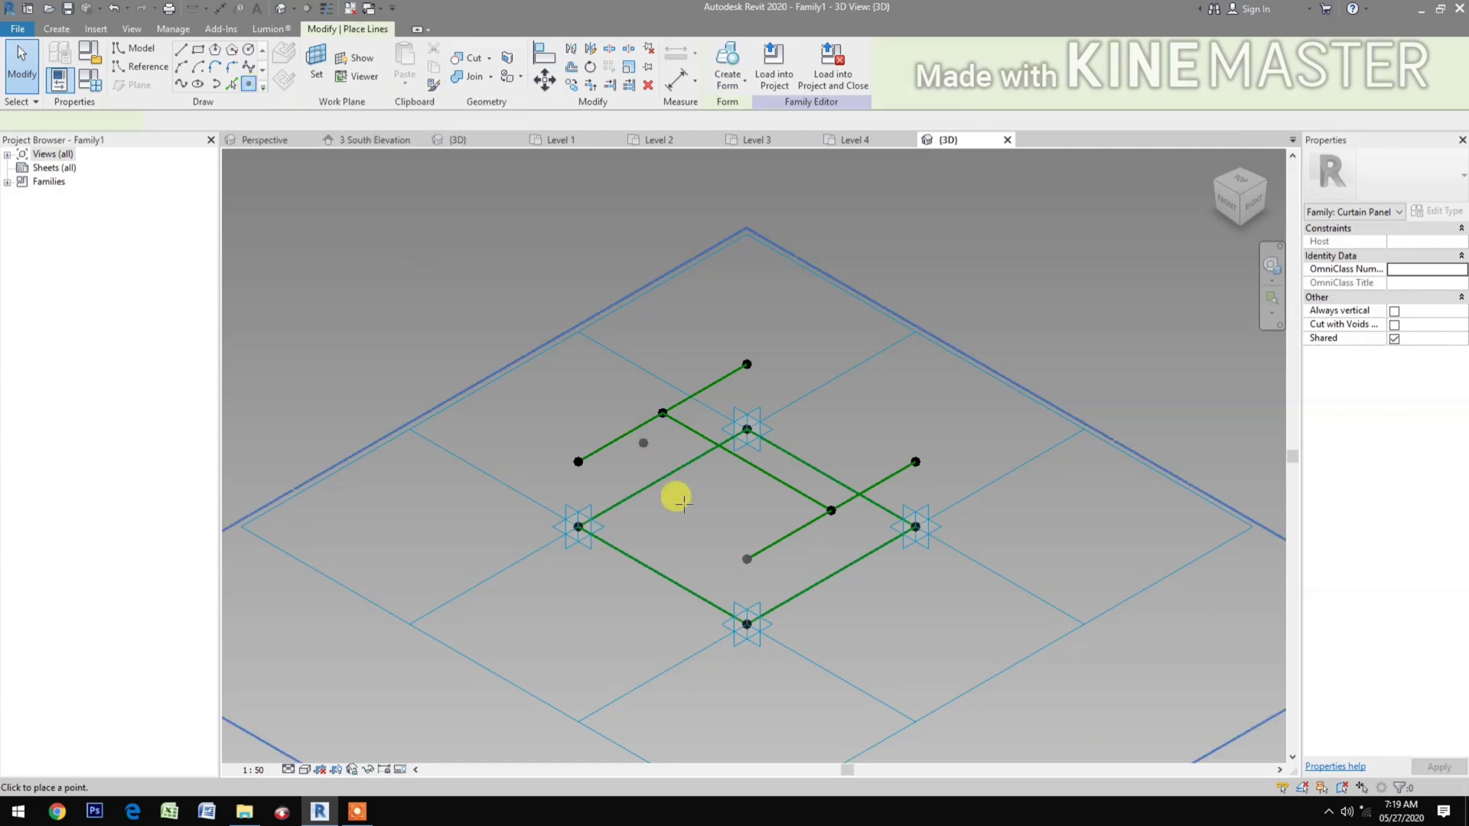
click(662, 574)
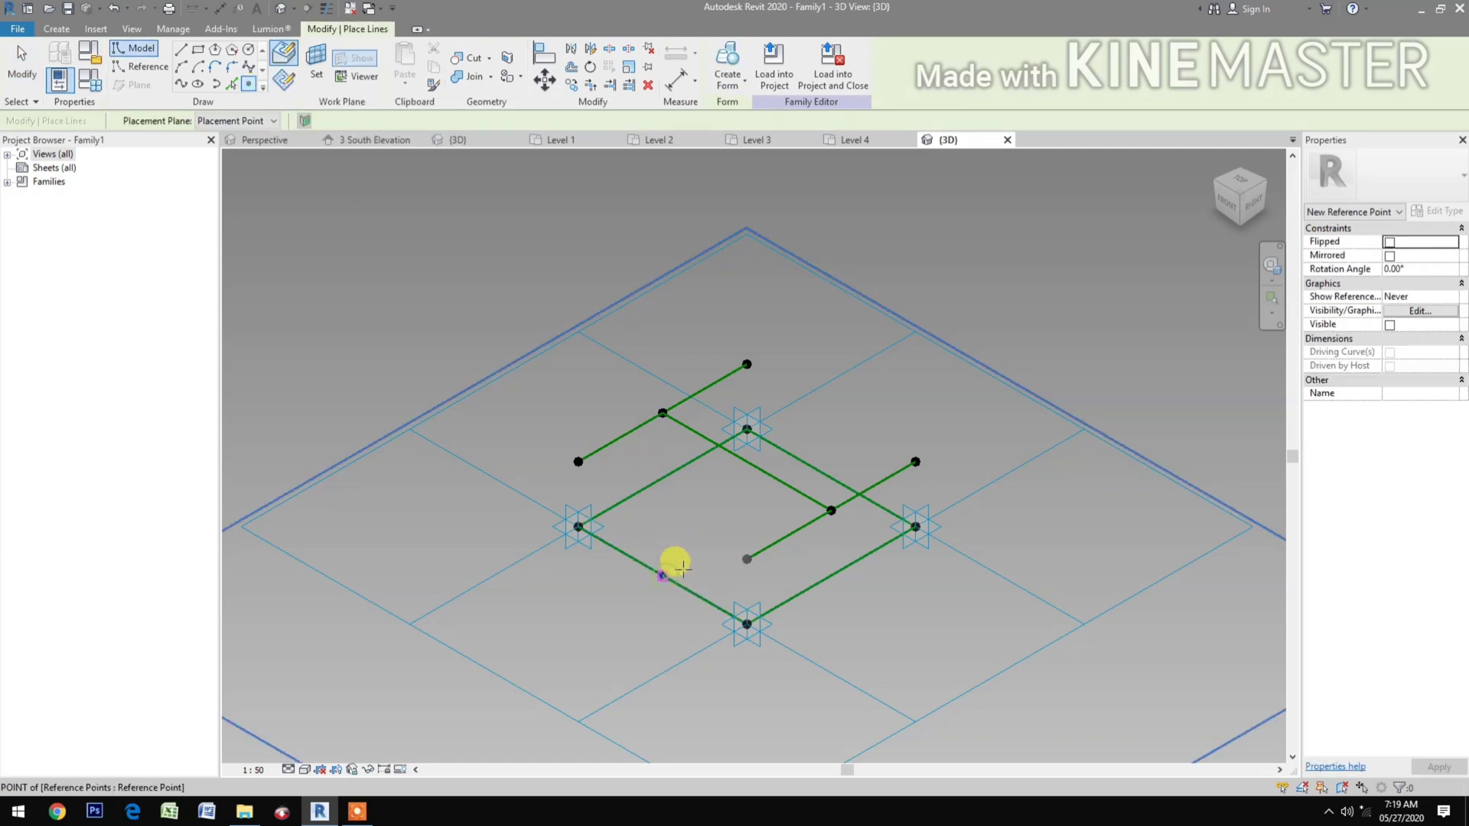
click(829, 478)
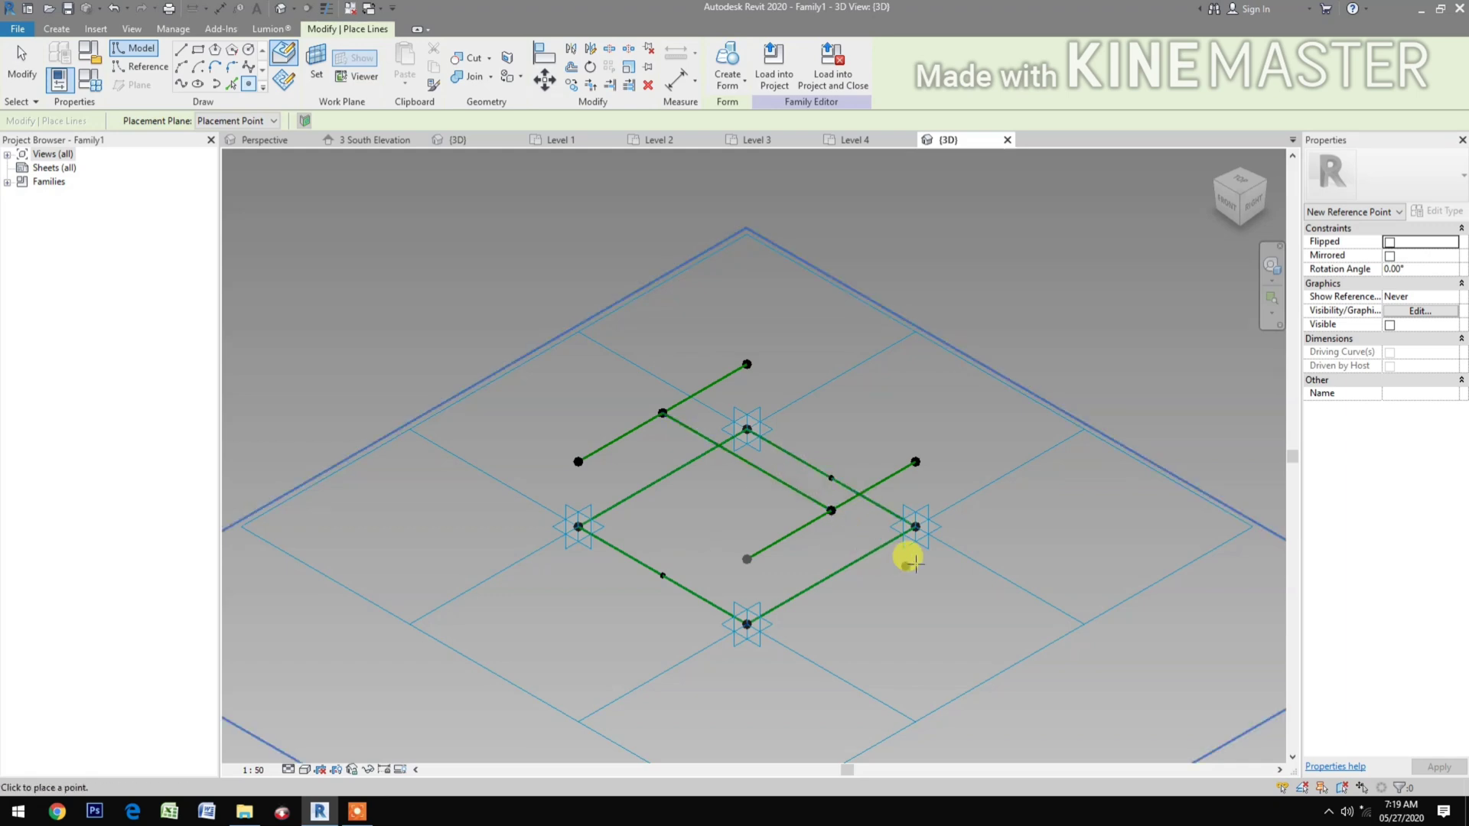
key(Escape)
Test the rig by moving the right corner's adaptive point upward, and undo the move.
drag(926, 548, 920, 472)
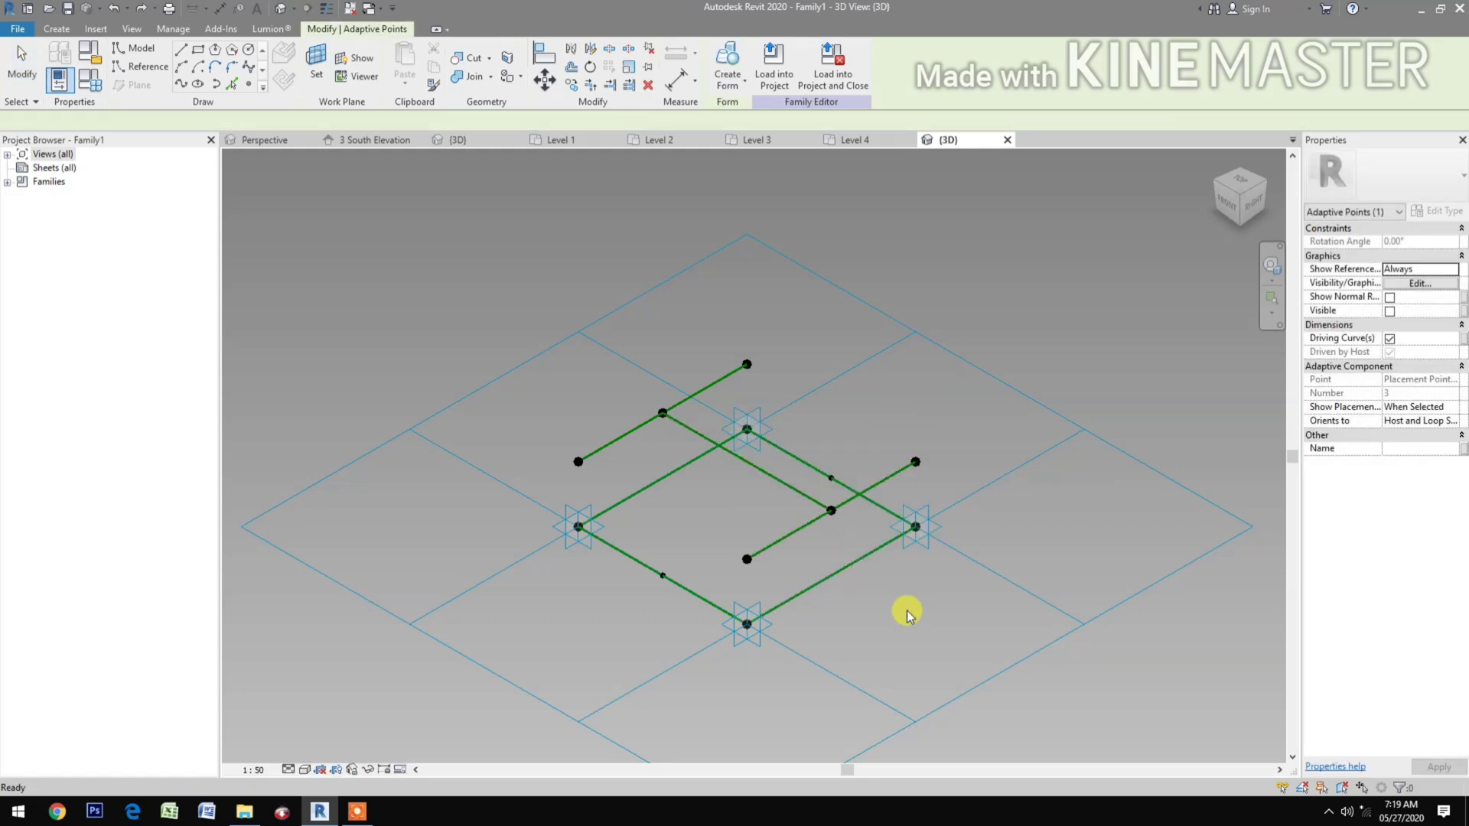
key(ctrl+z)
click(893, 617)
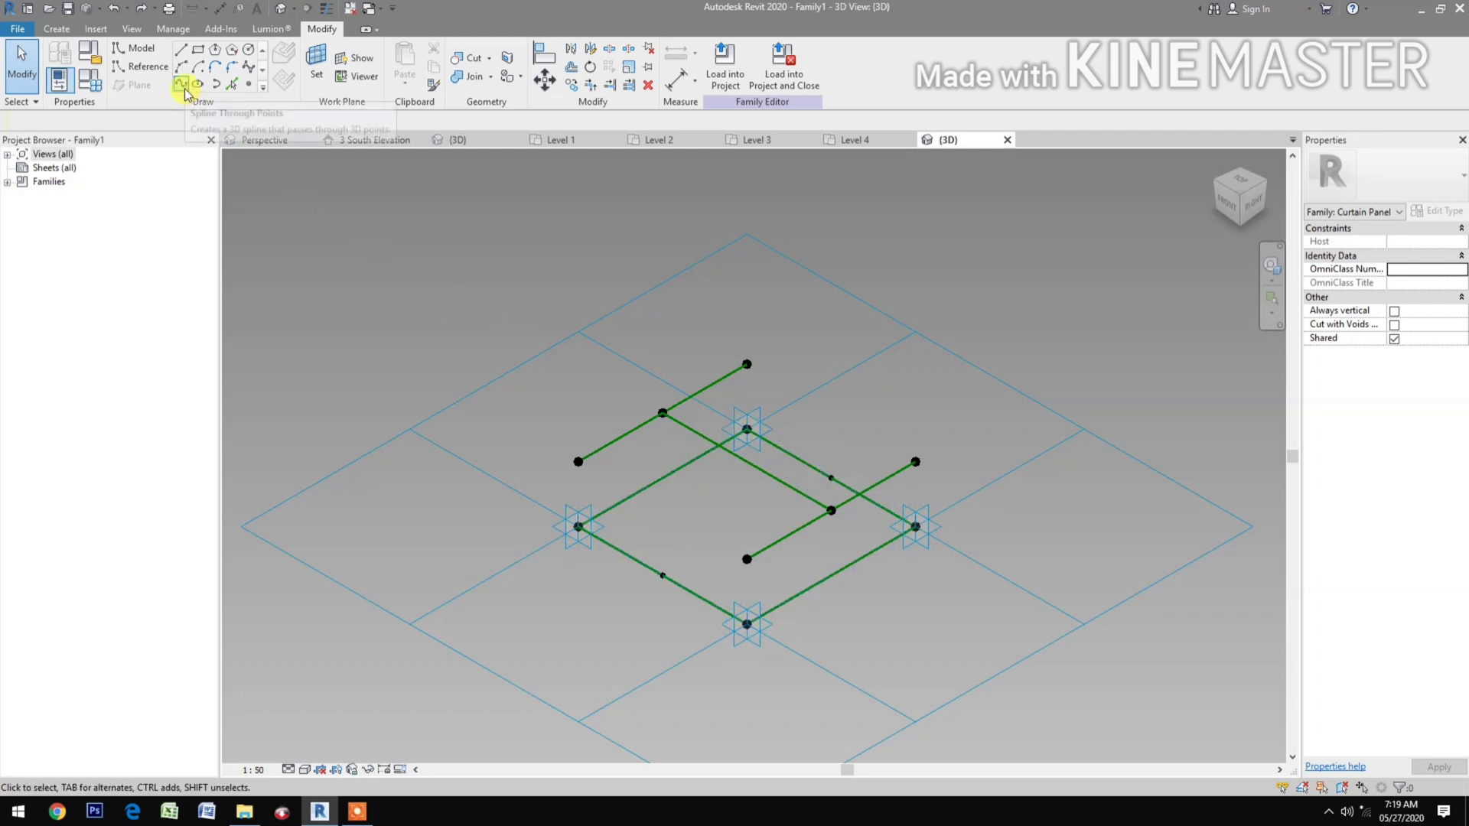
Create a spline through the two base-edge midpoints and the raised midpoint above the left-rear edge, and make it a reference line.
click(678, 432)
drag(804, 424, 840, 483)
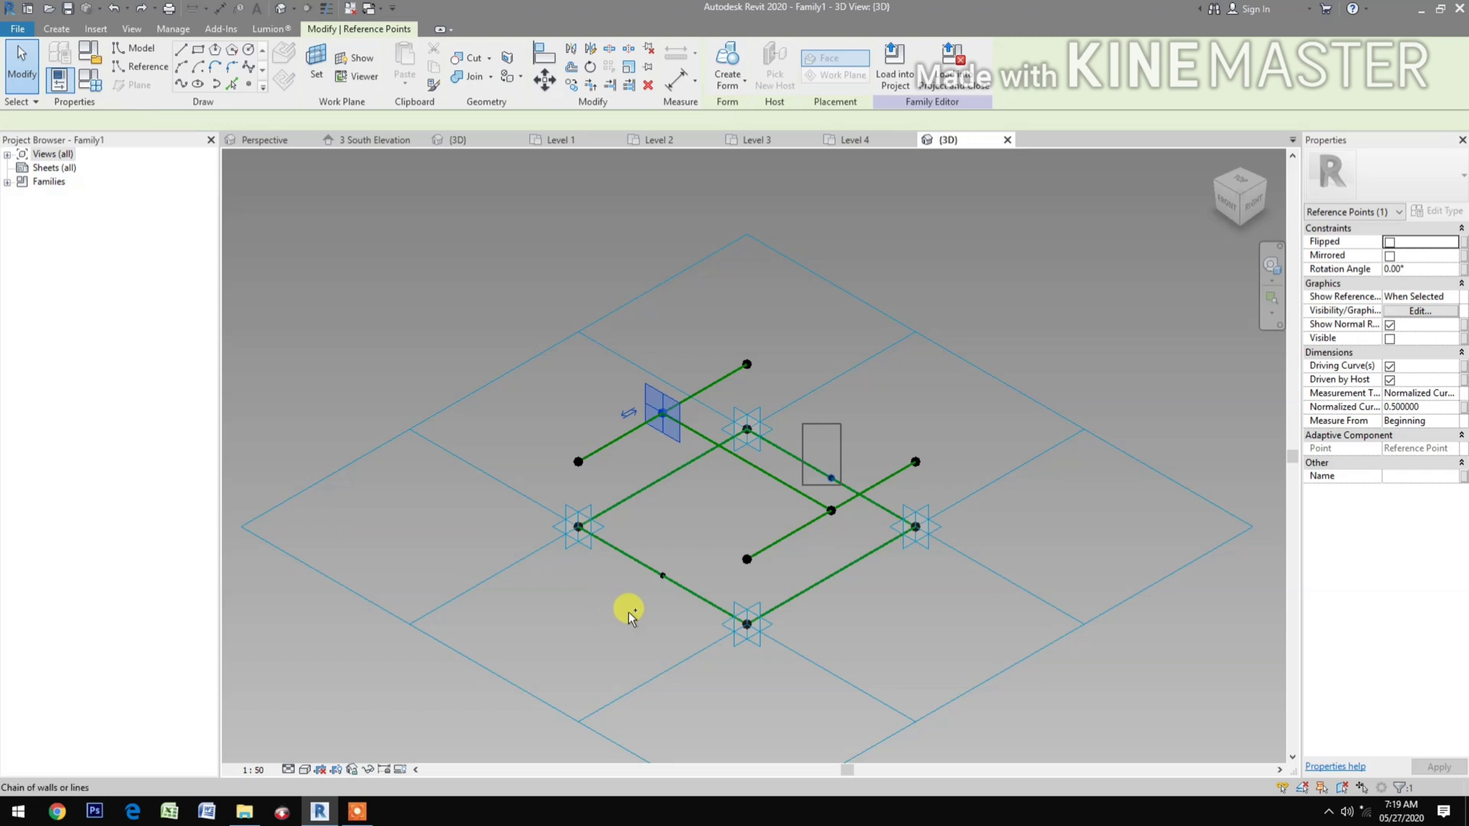
drag(627, 613, 518, 525)
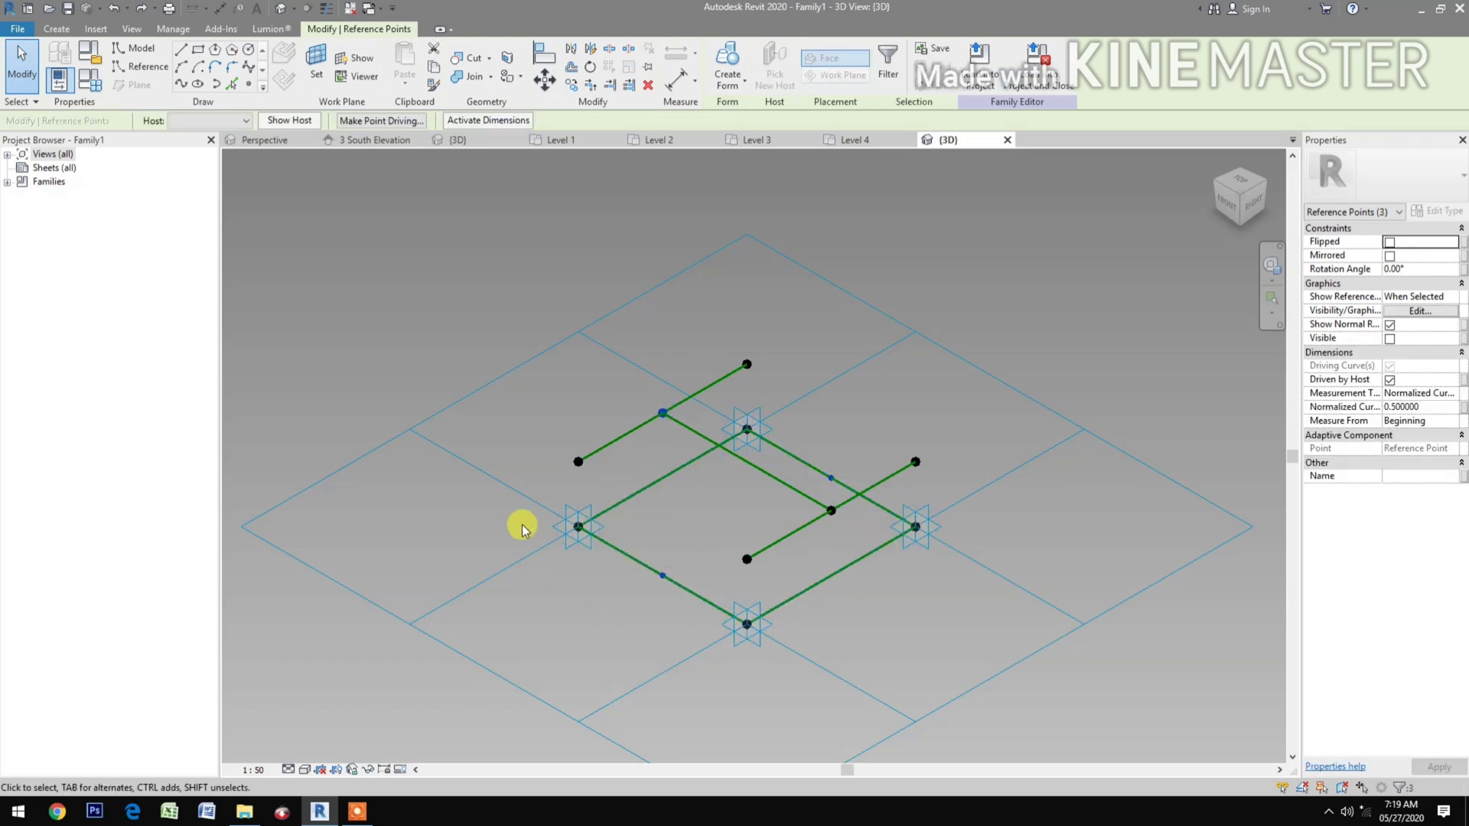
click(184, 88)
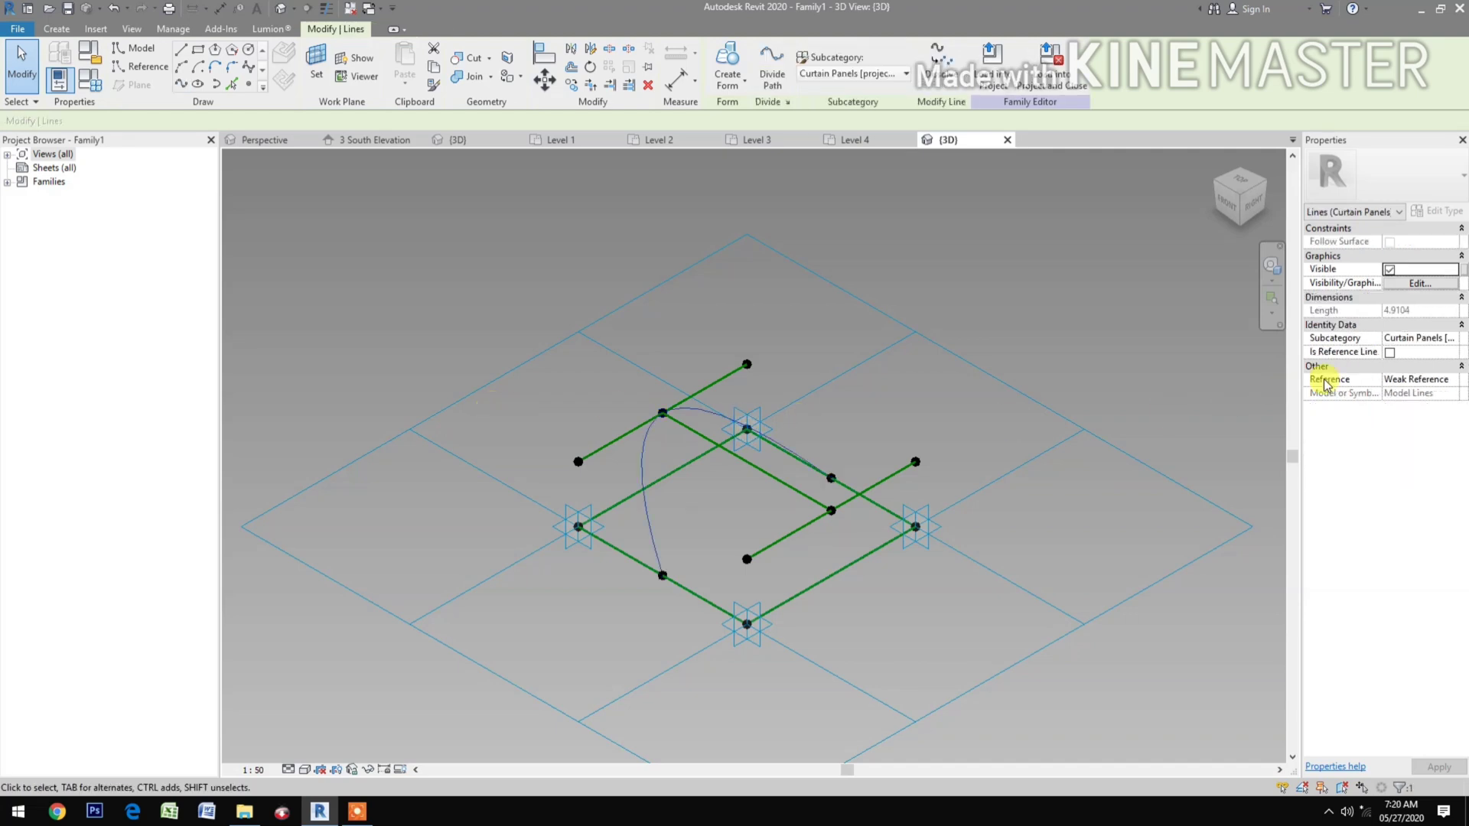
click(1389, 354)
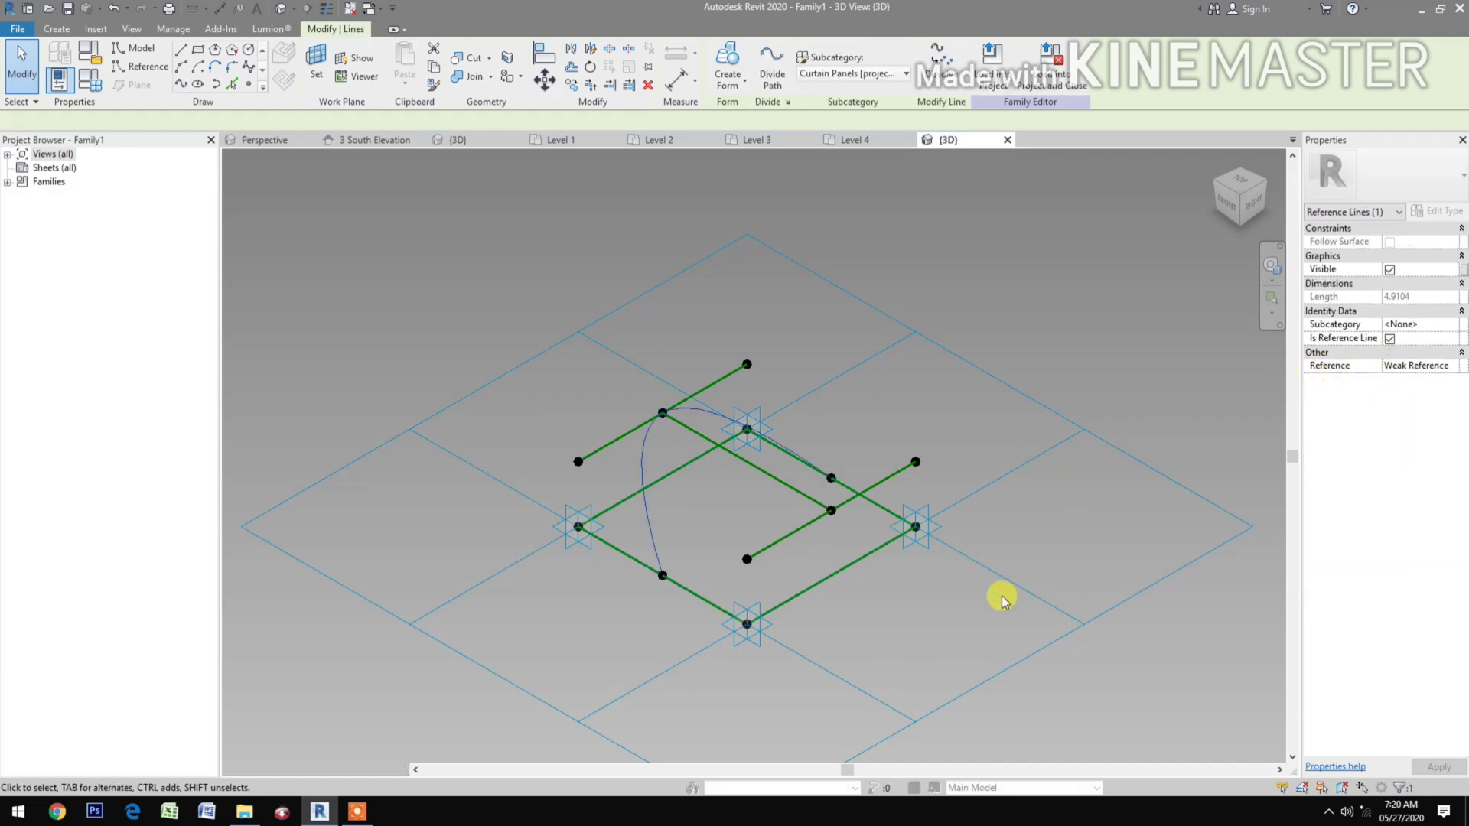
click(981, 627)
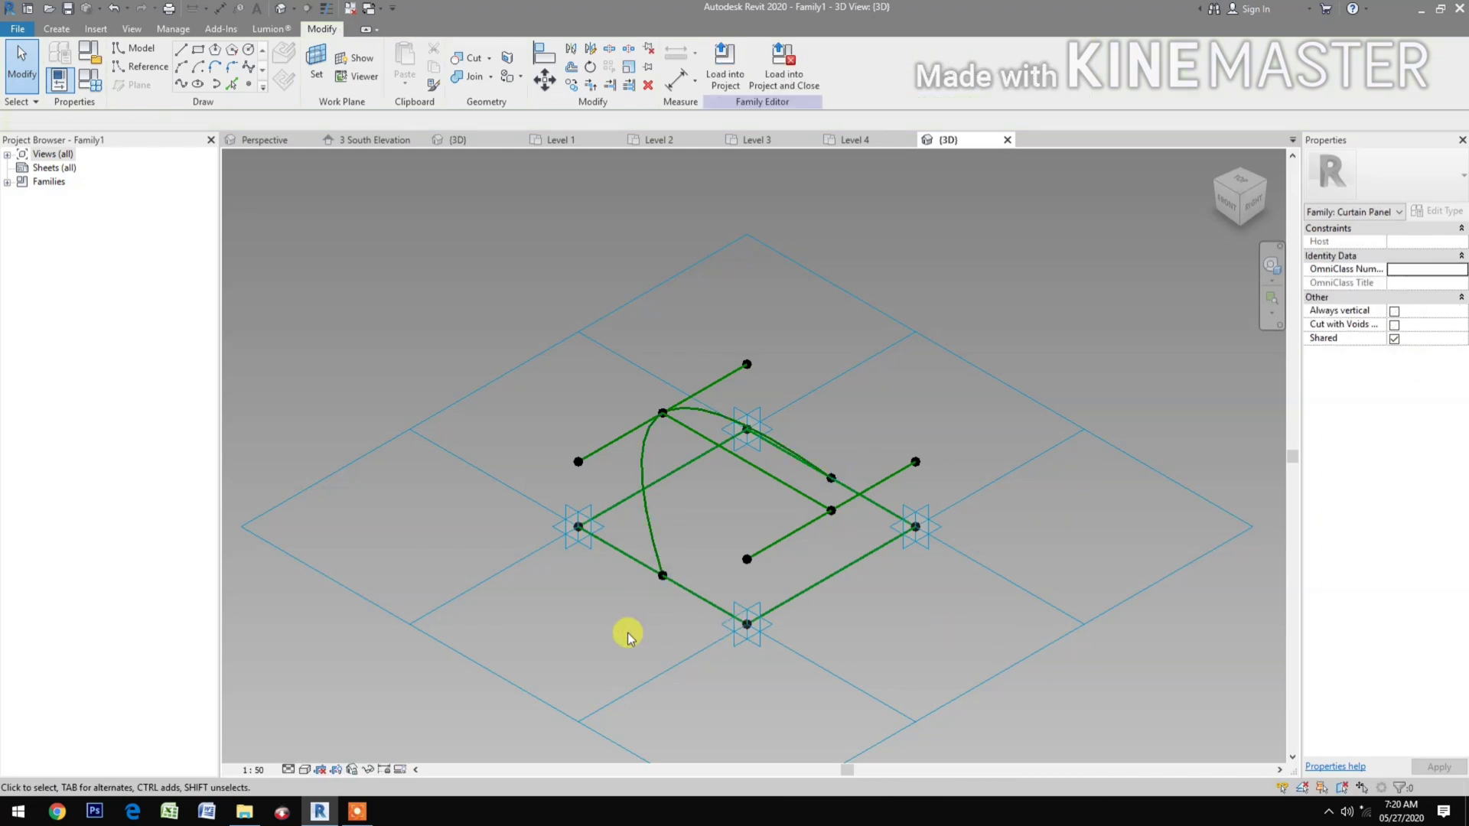
Create a spline through the two base-edge midpoints and the raised midpoint above the front-right edge, and make it a reference line.
drag(627, 632, 673, 553)
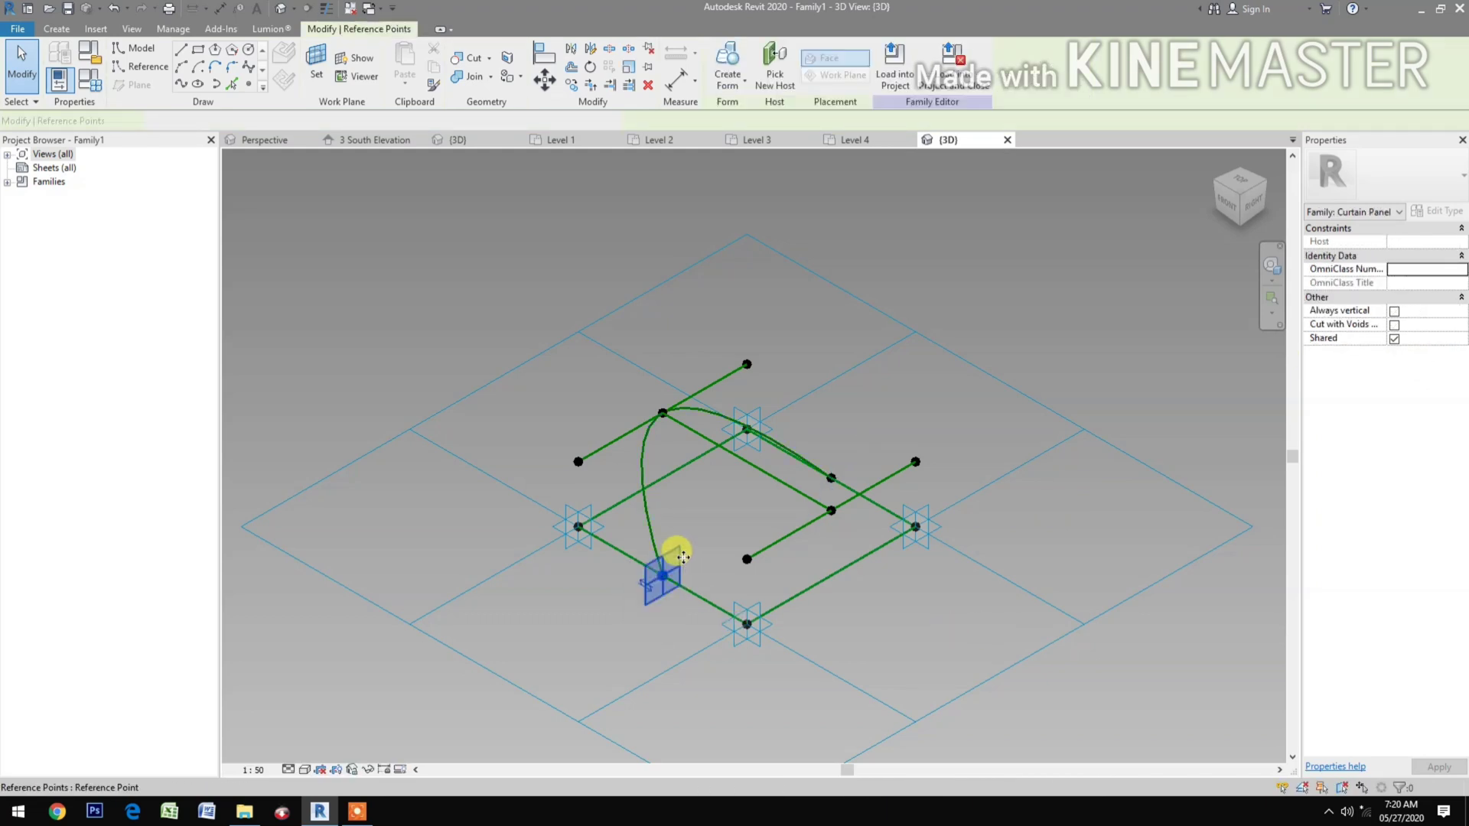
drag(811, 553, 842, 492)
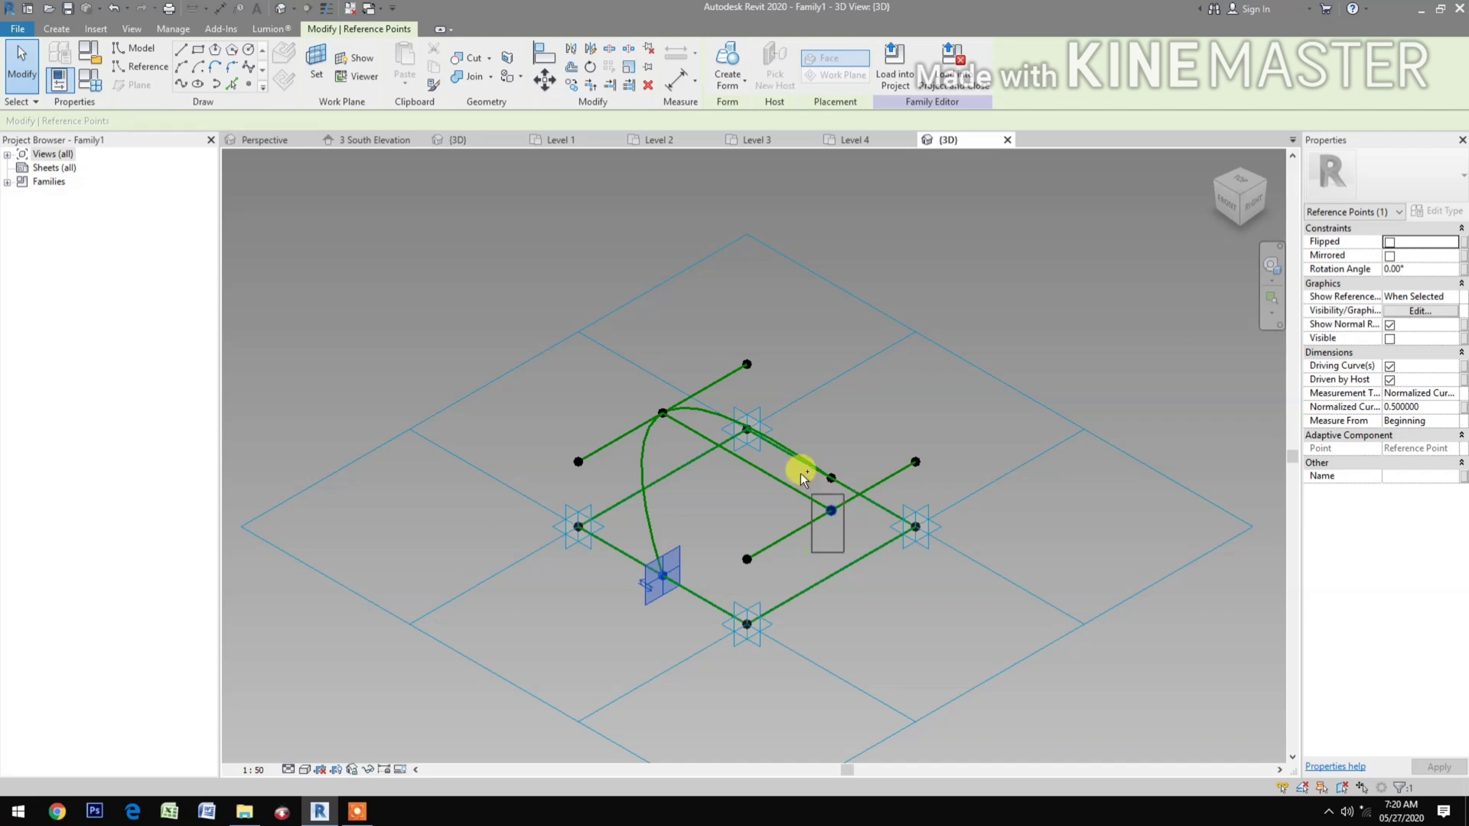
ctrl+drag(813, 428, 827, 540)
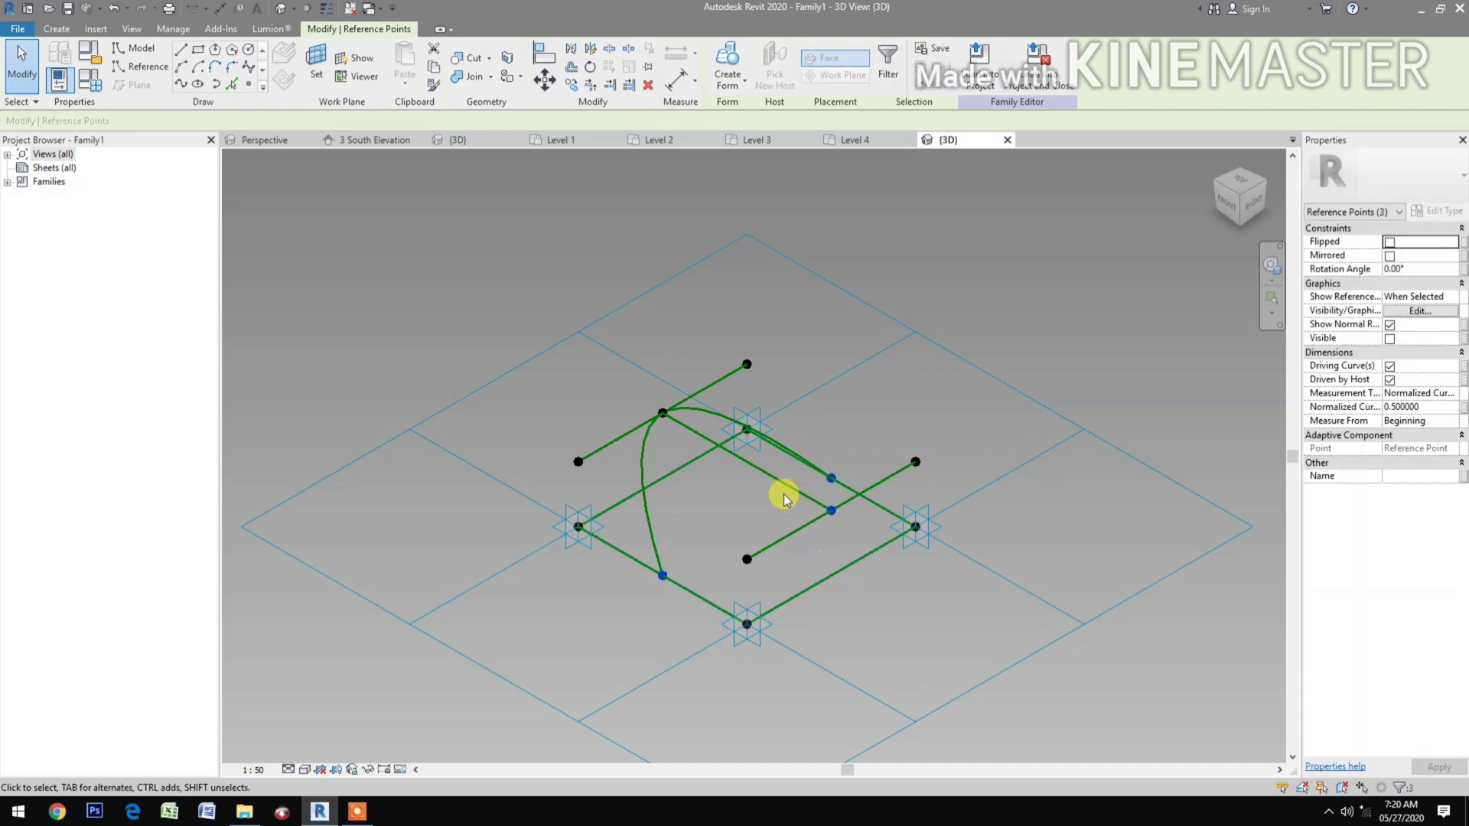
click(179, 85)
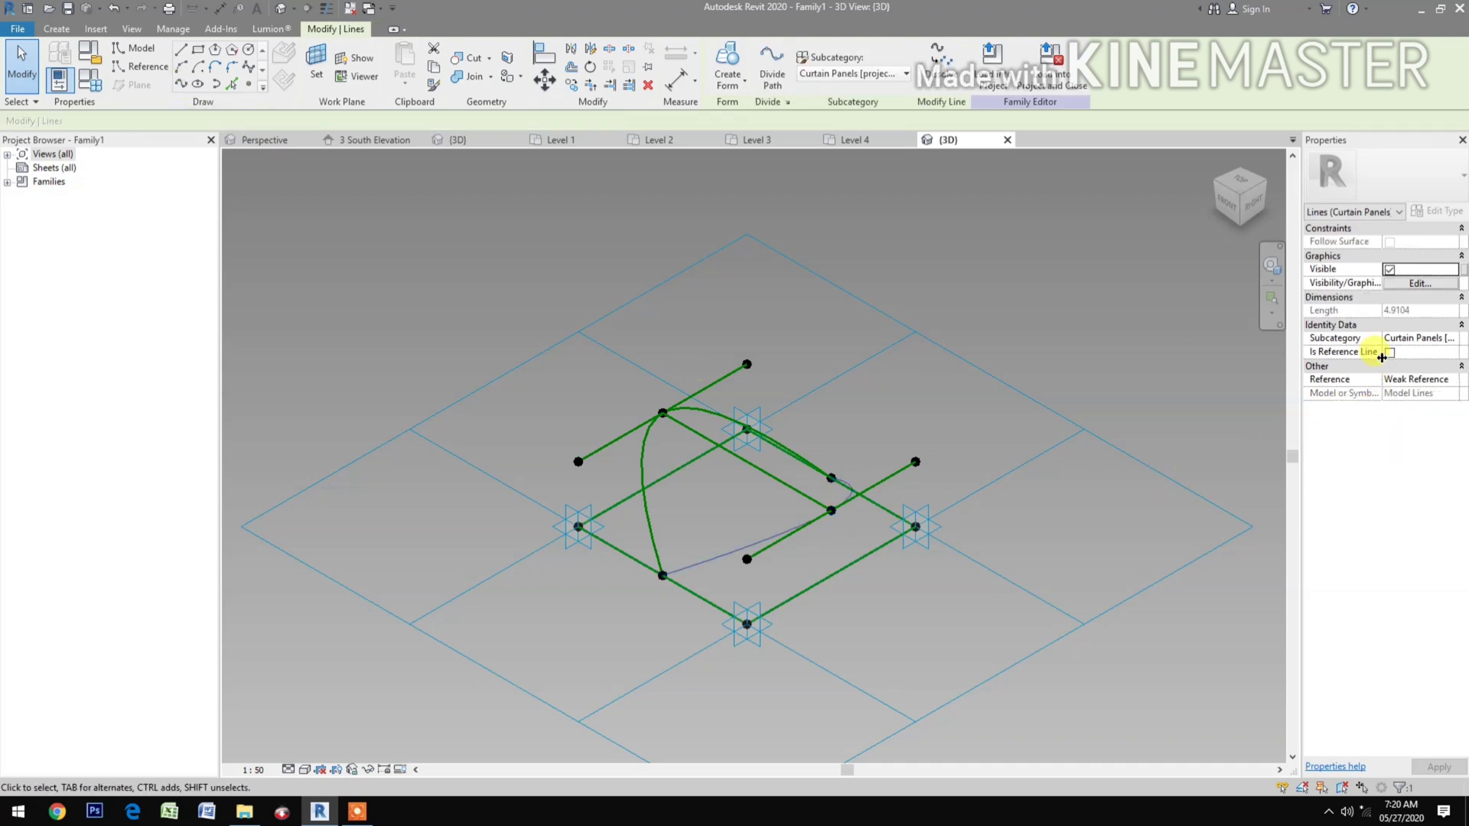
click(1388, 352)
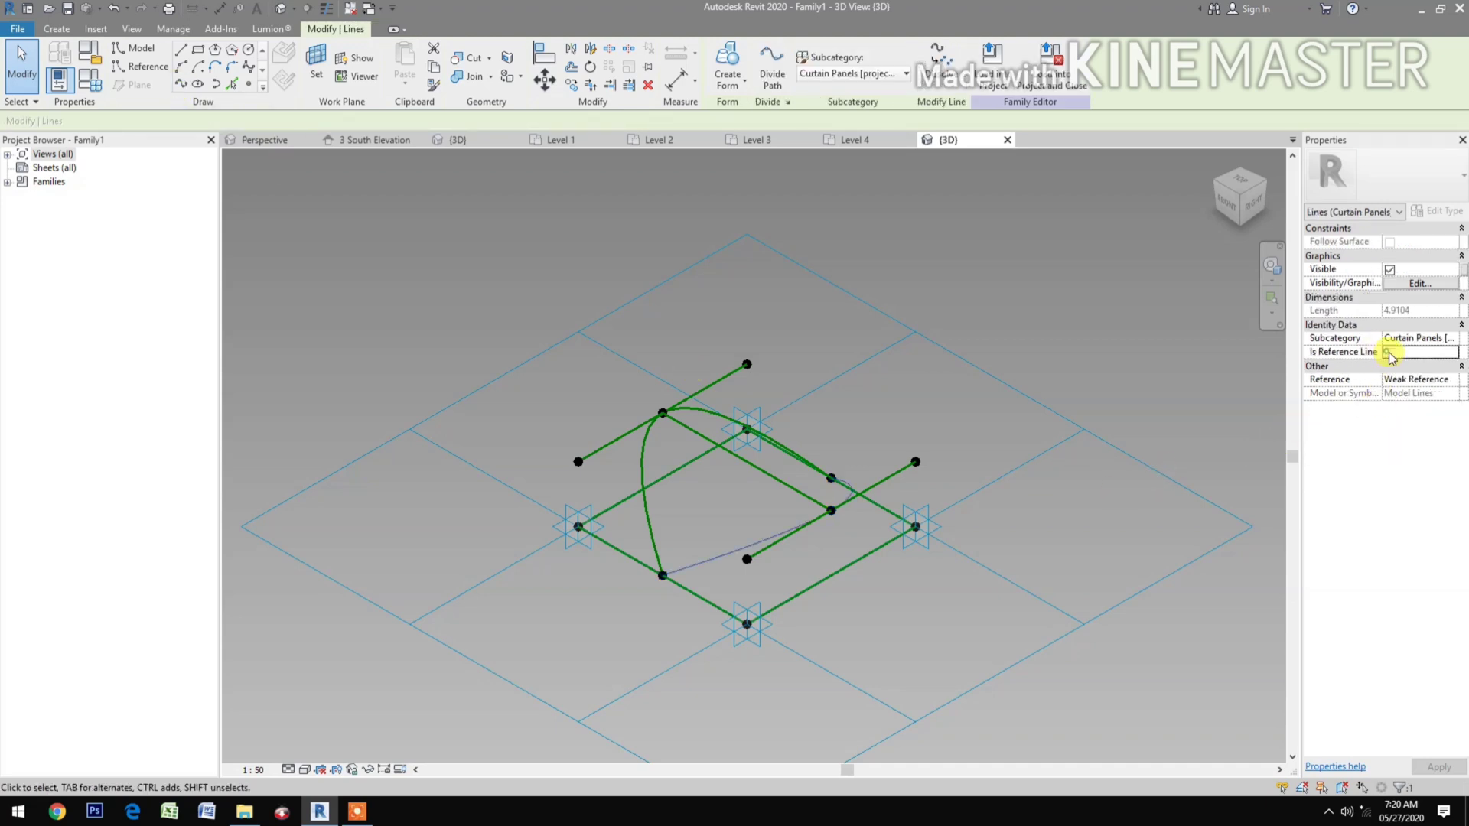
click(1065, 511)
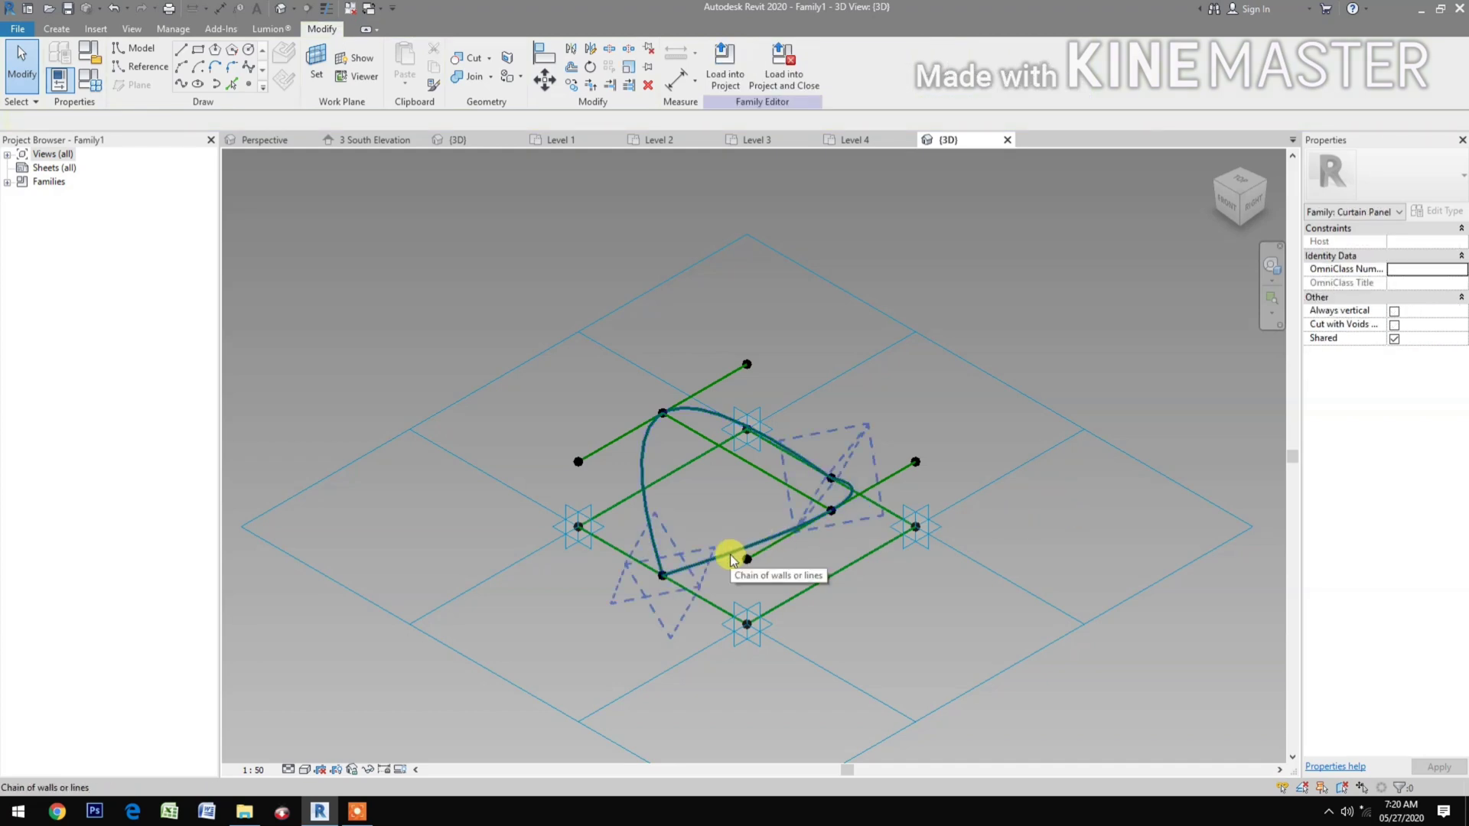
Create a solid extruded form from the closed chain of the two curved reference lines.
click(730, 554)
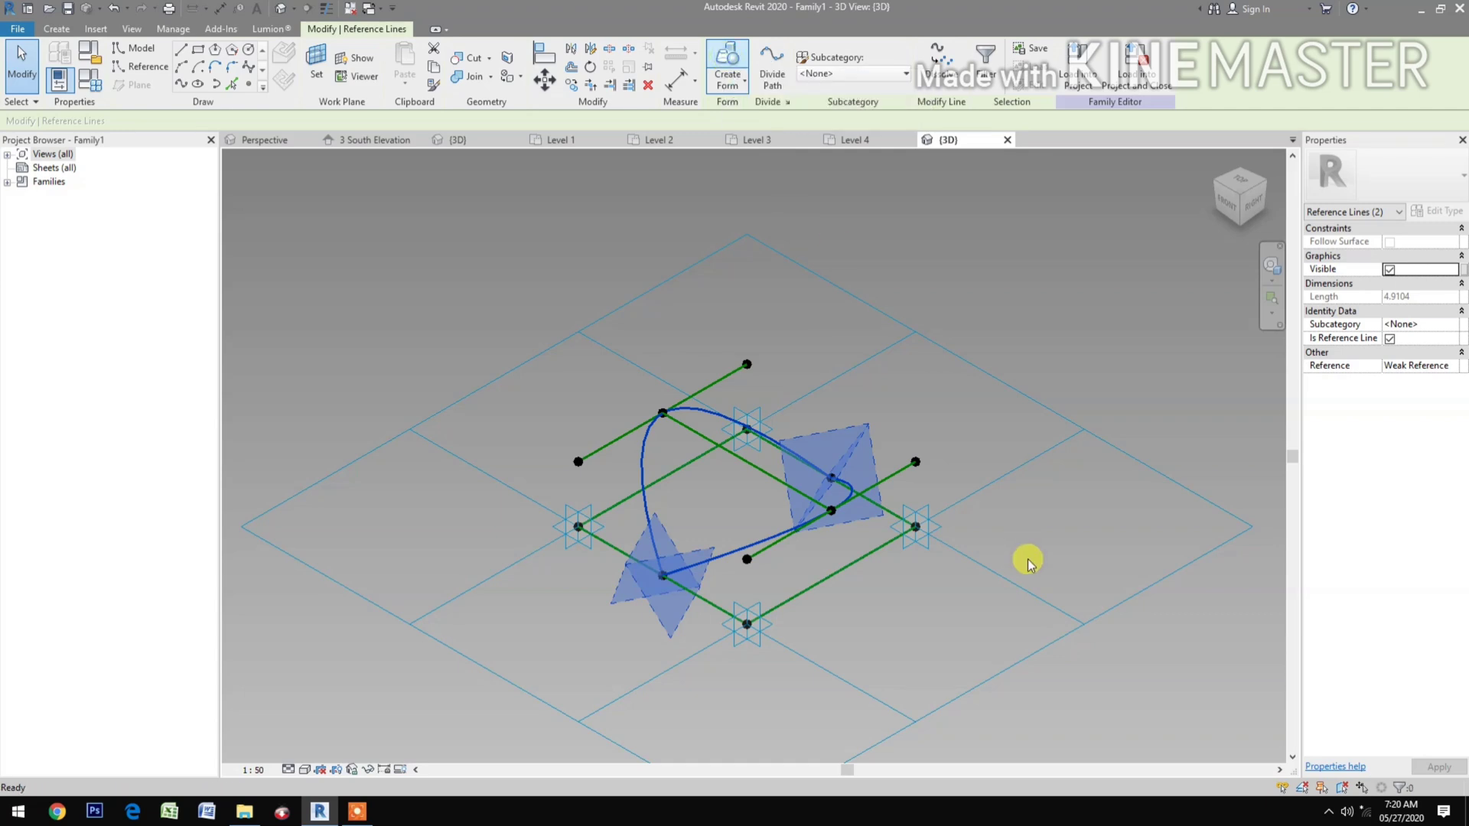
click(640, 731)
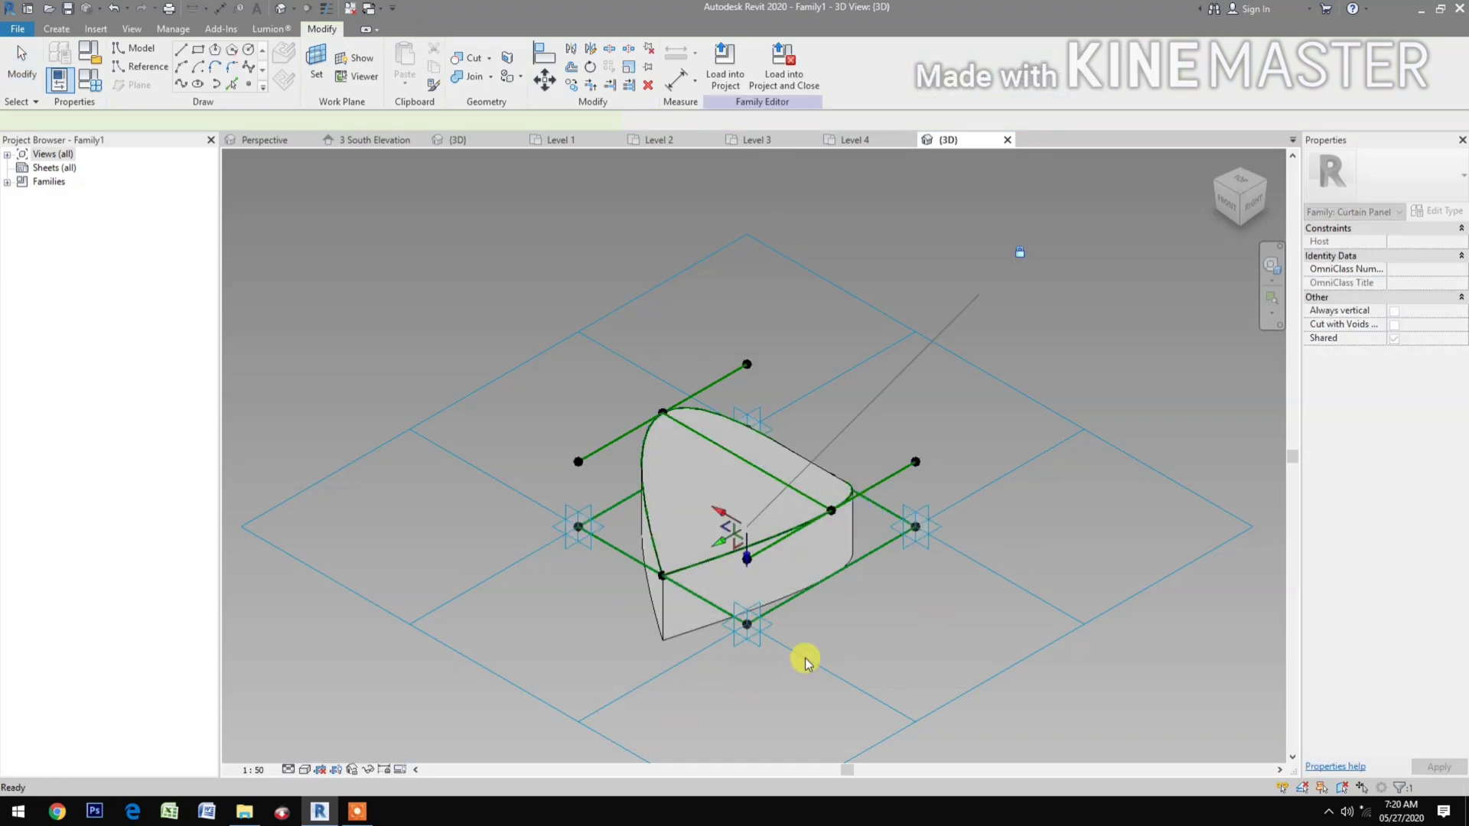
Associate the form's Positive Offset with a new type-based family parameter named Thickness.
click(849, 529)
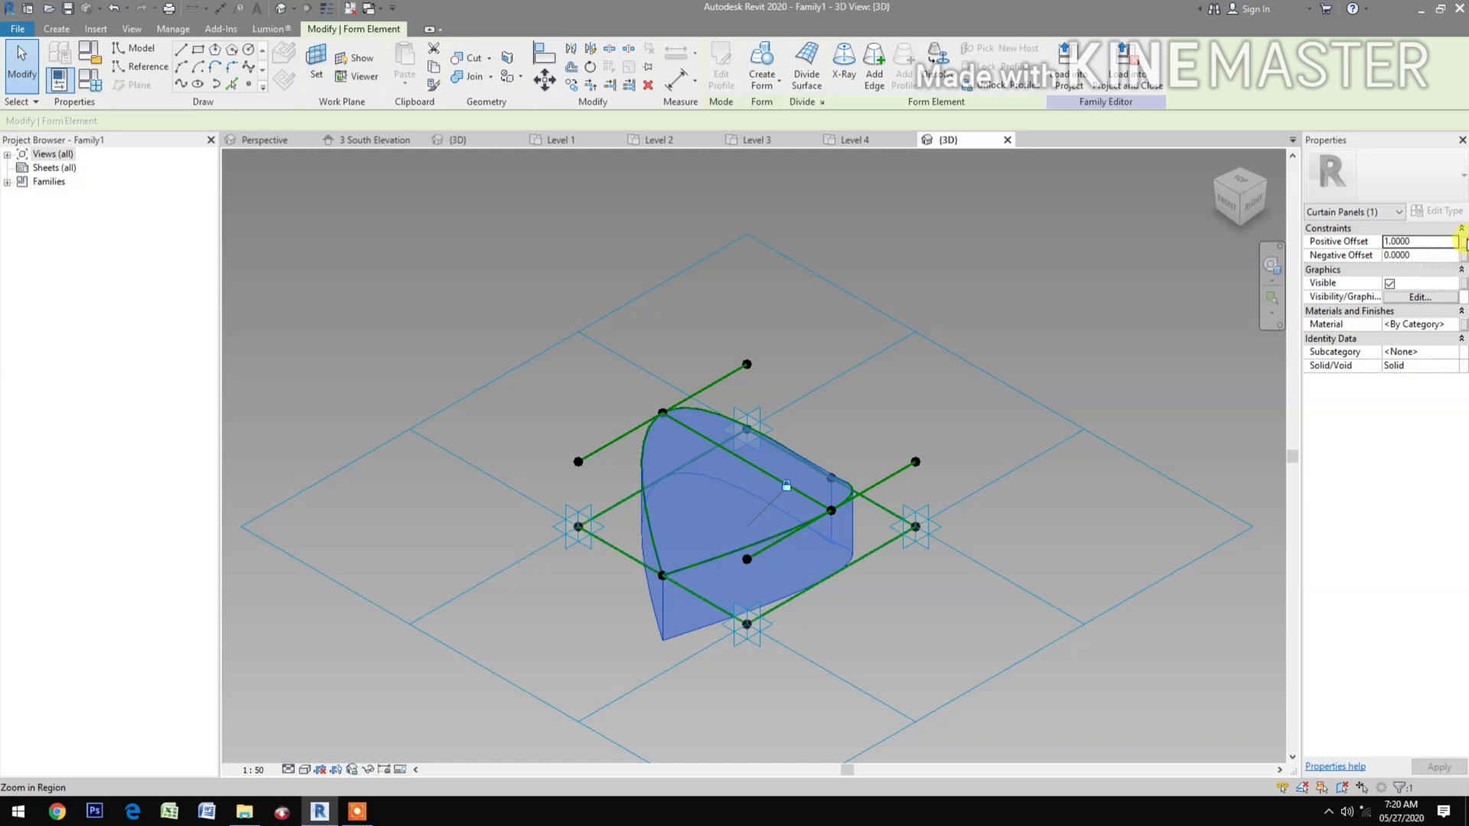
click(1463, 242)
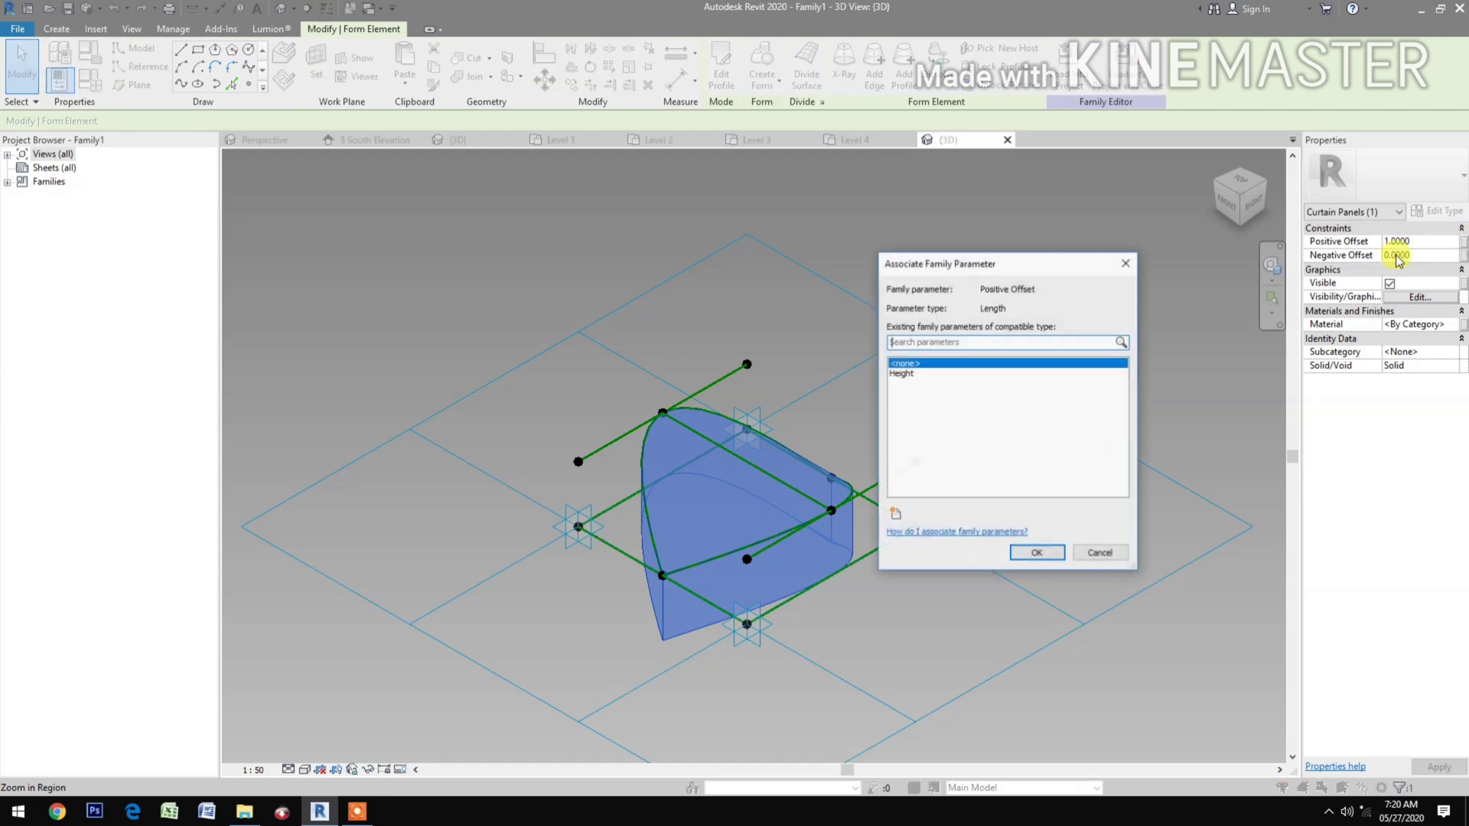
click(896, 515)
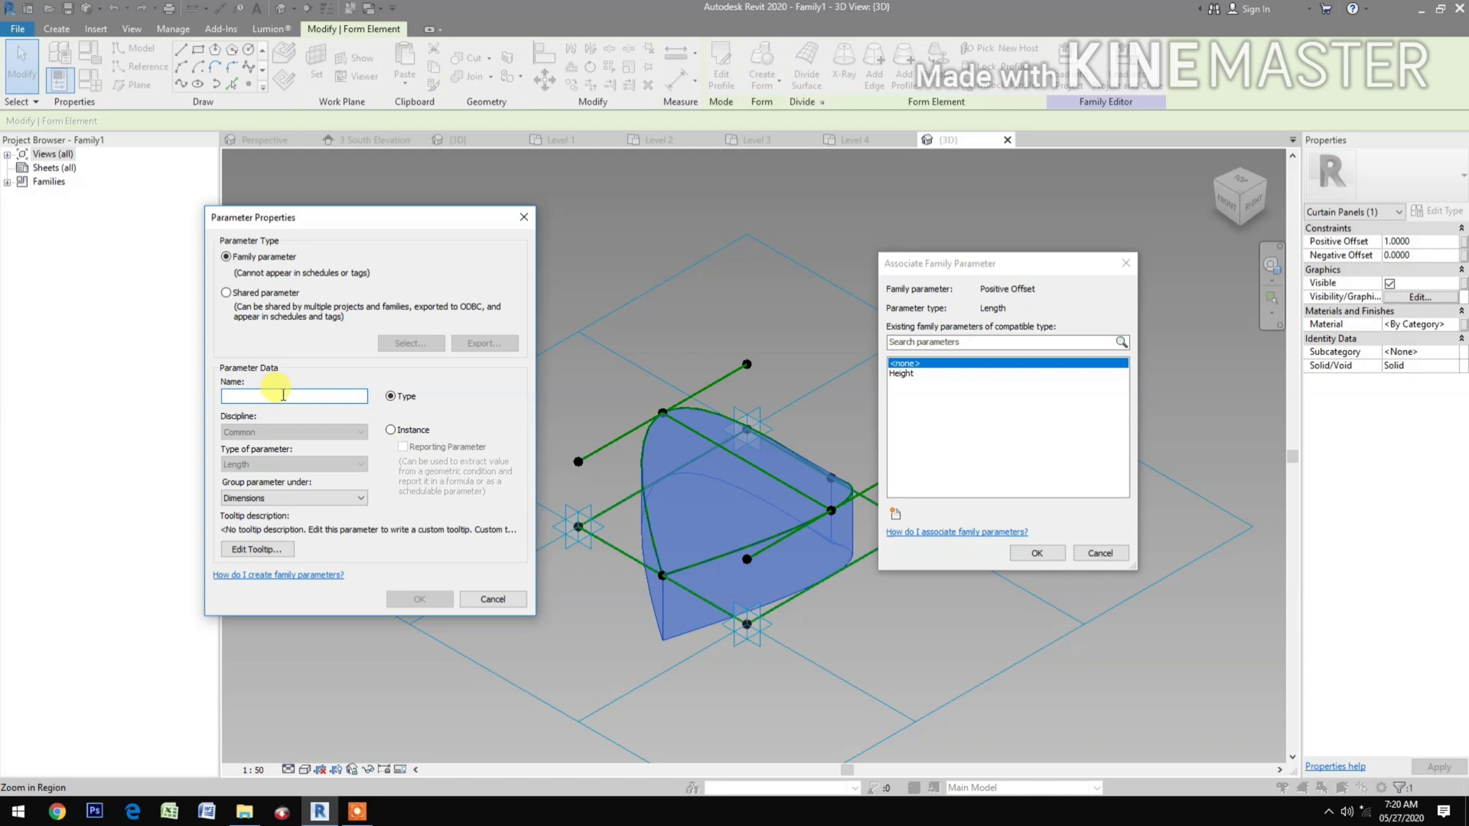
text(Thickness)
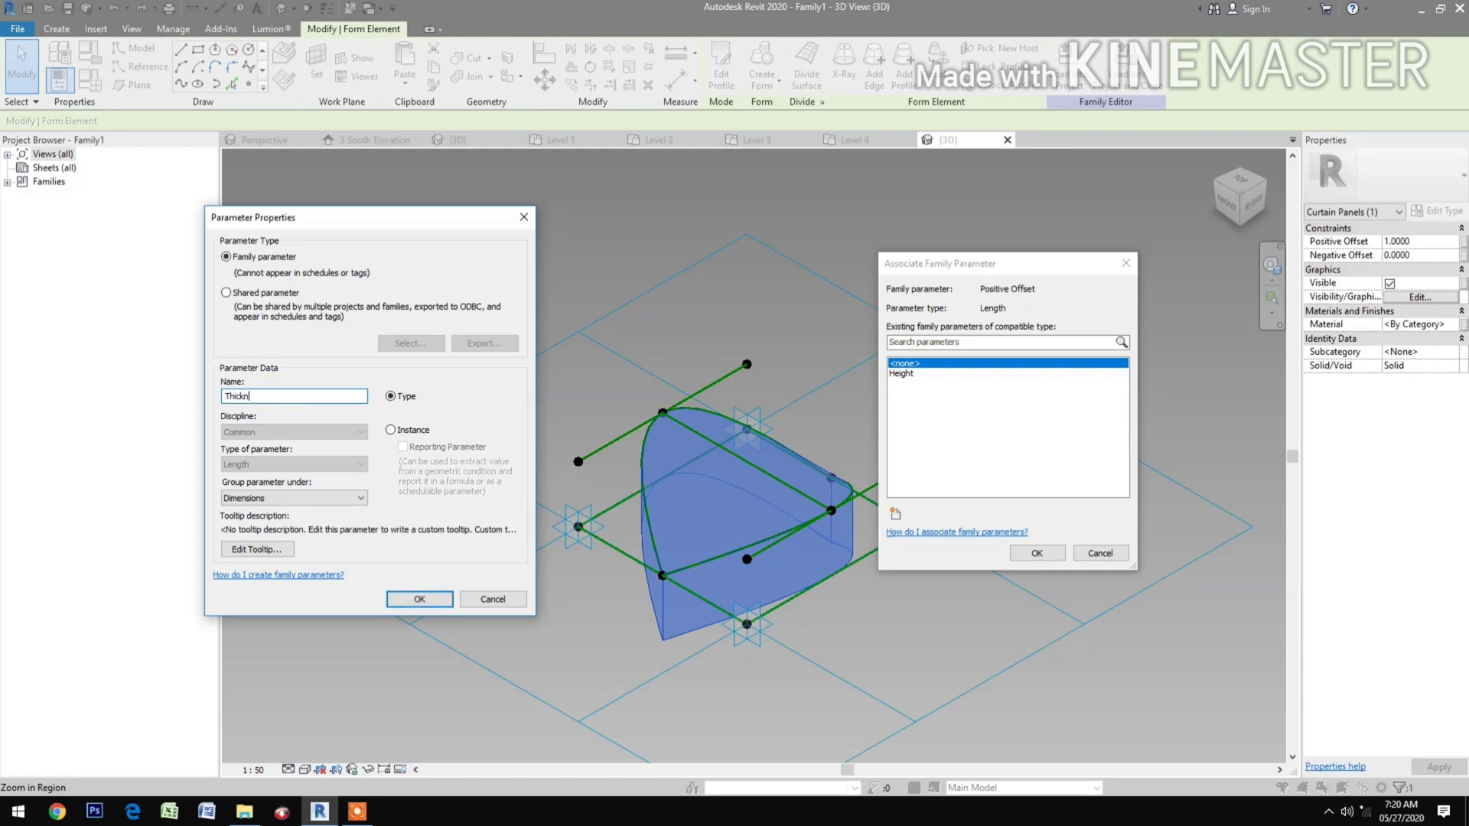
click(414, 599)
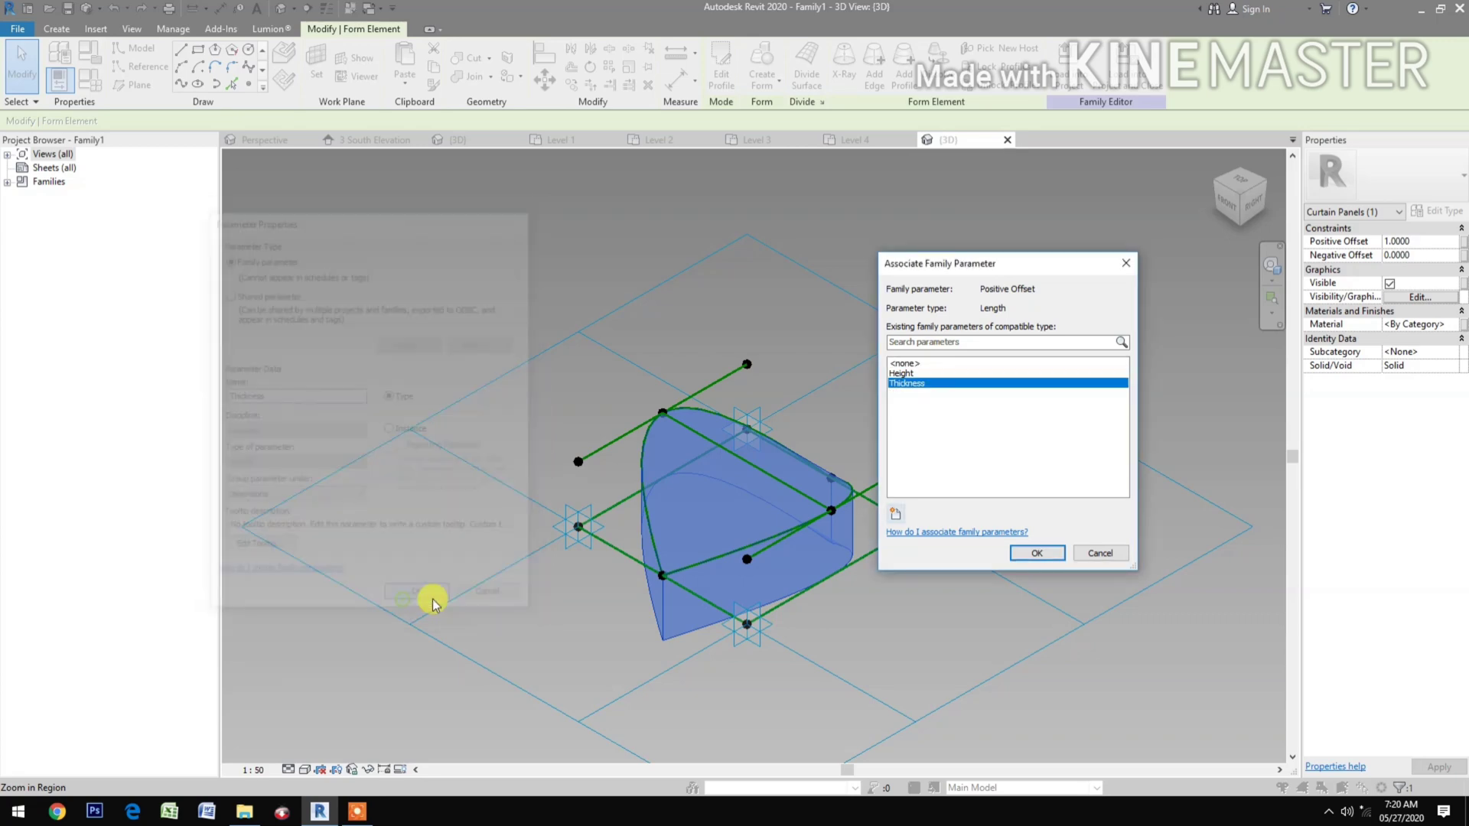
click(1035, 552)
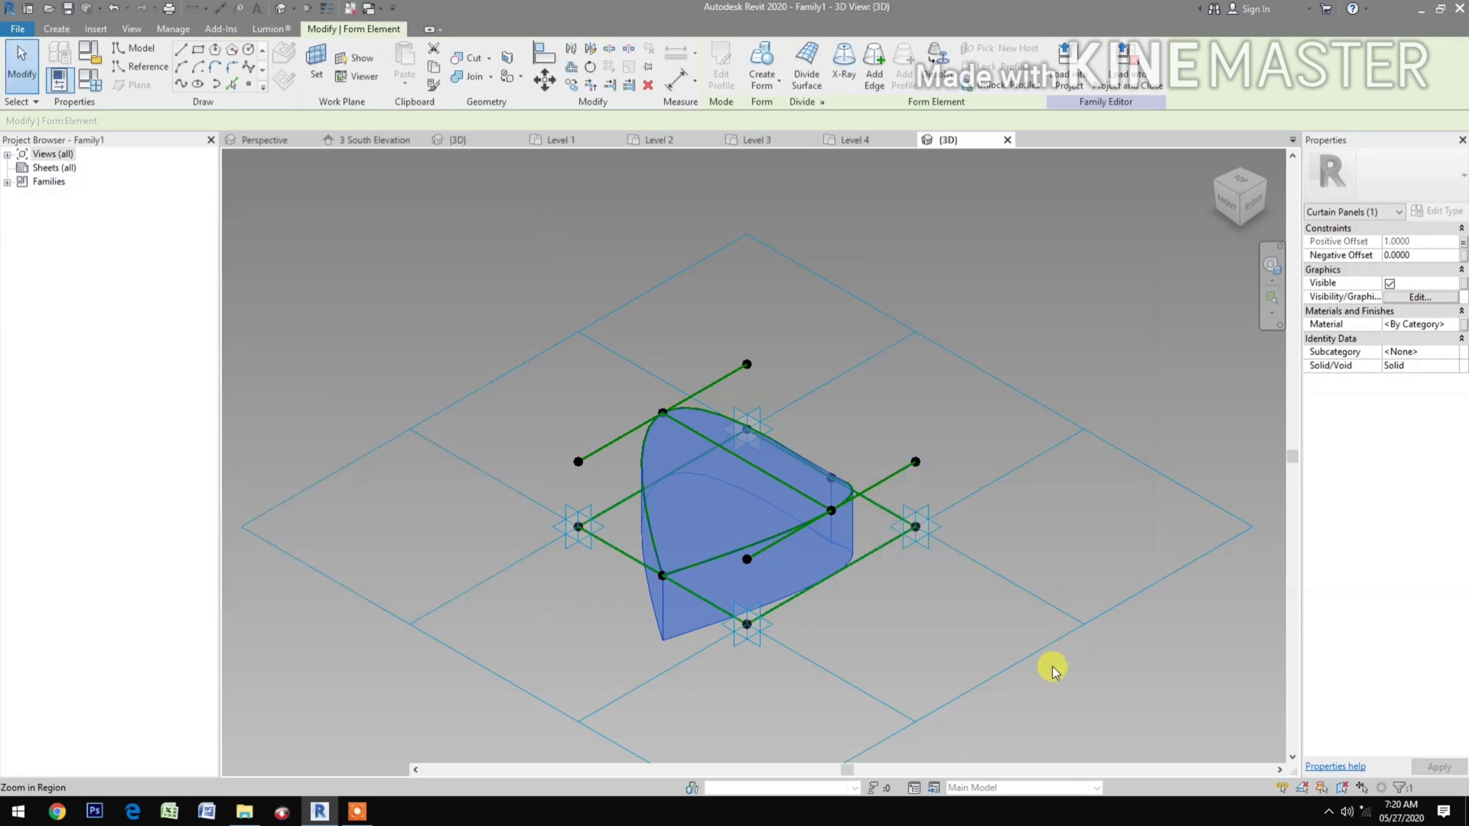
Set the family's Thickness parameter to 0.2 in the family types.
click(89, 78)
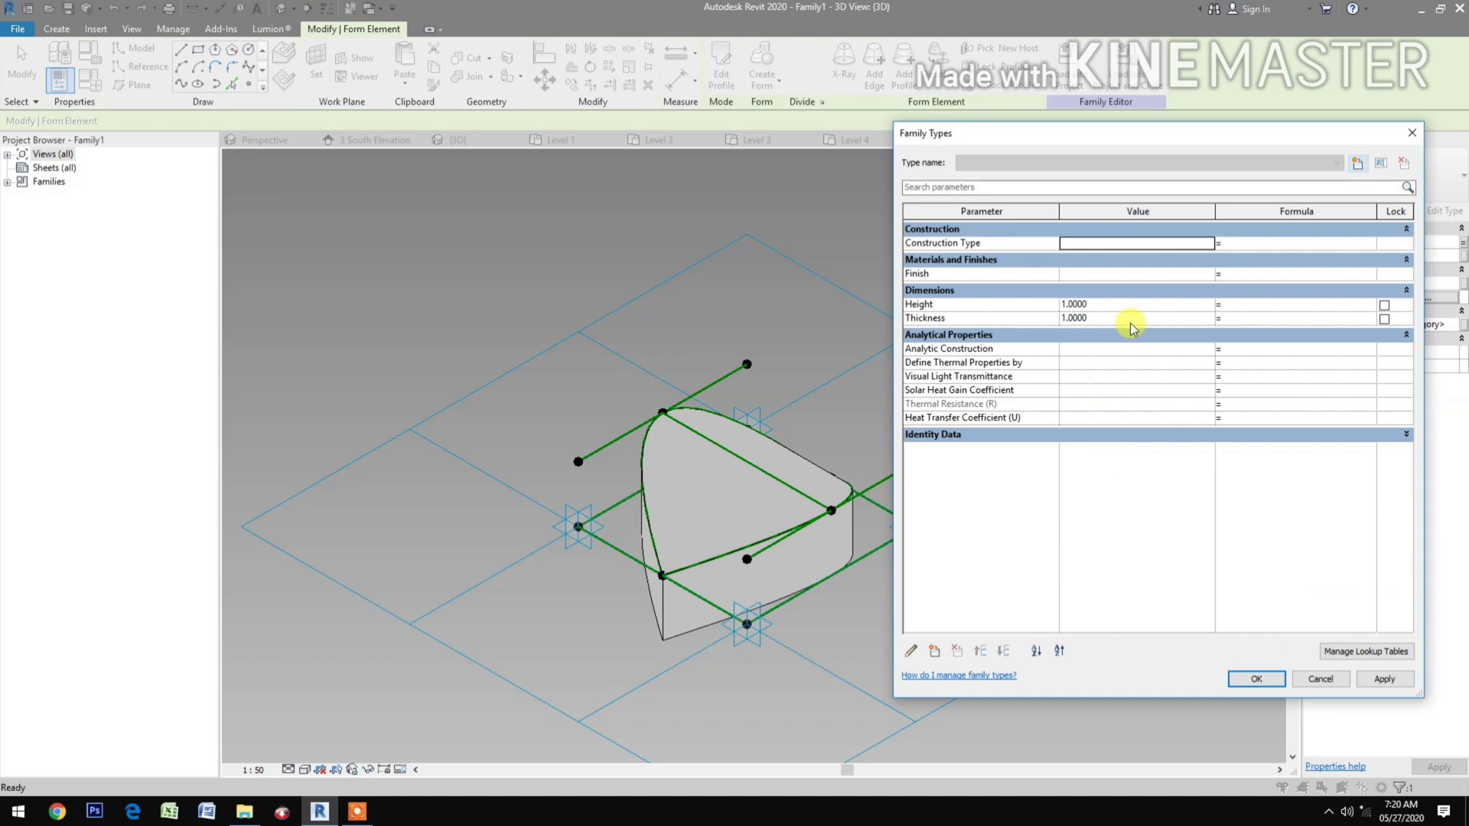
click(1136, 318)
text(.2)
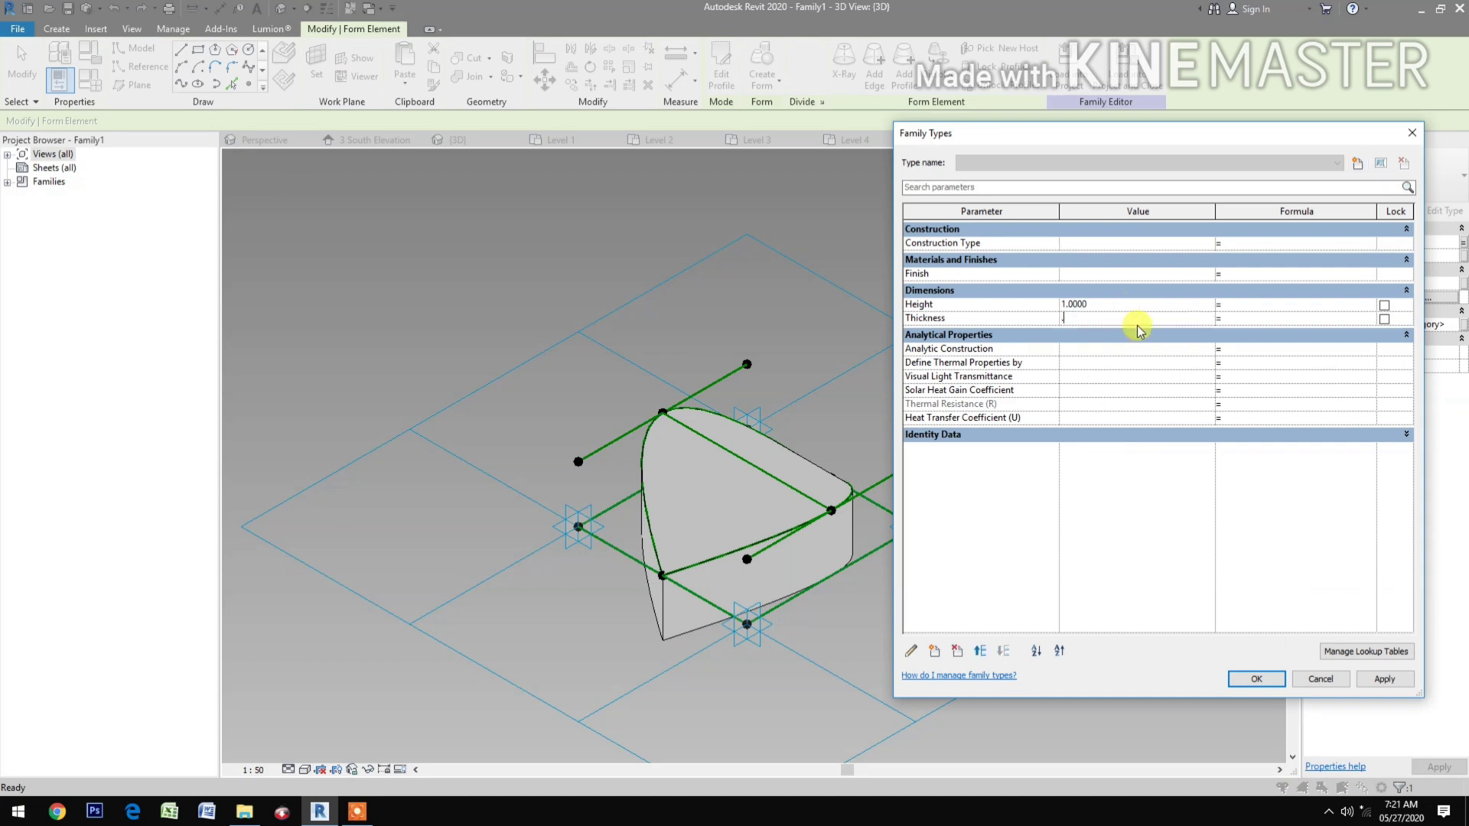
click(1253, 679)
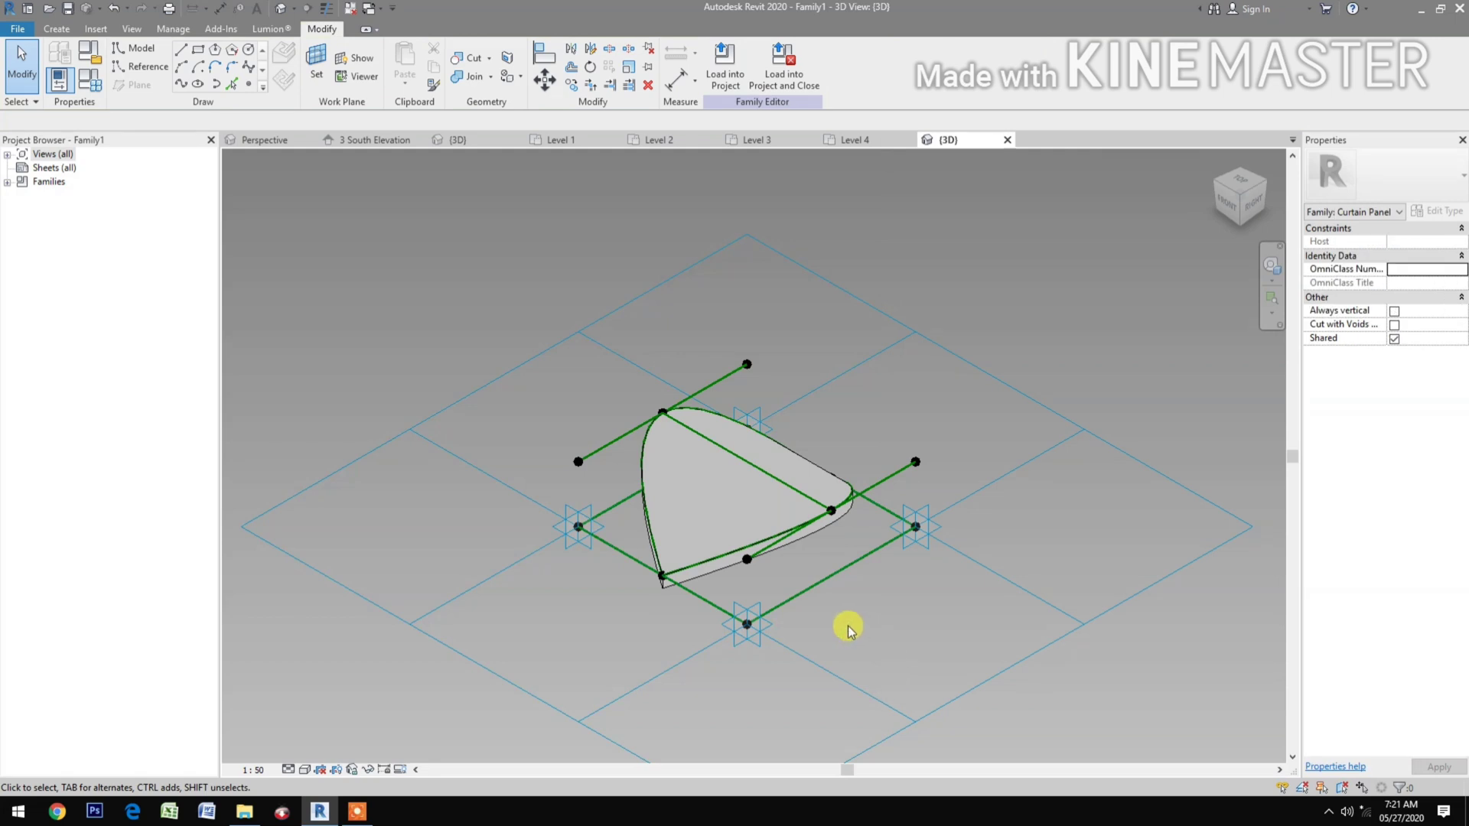
Test how the thin panel form adapts by raising the right corner's adaptive point, and undo the change.
middle_drag(931, 672, 927, 680)
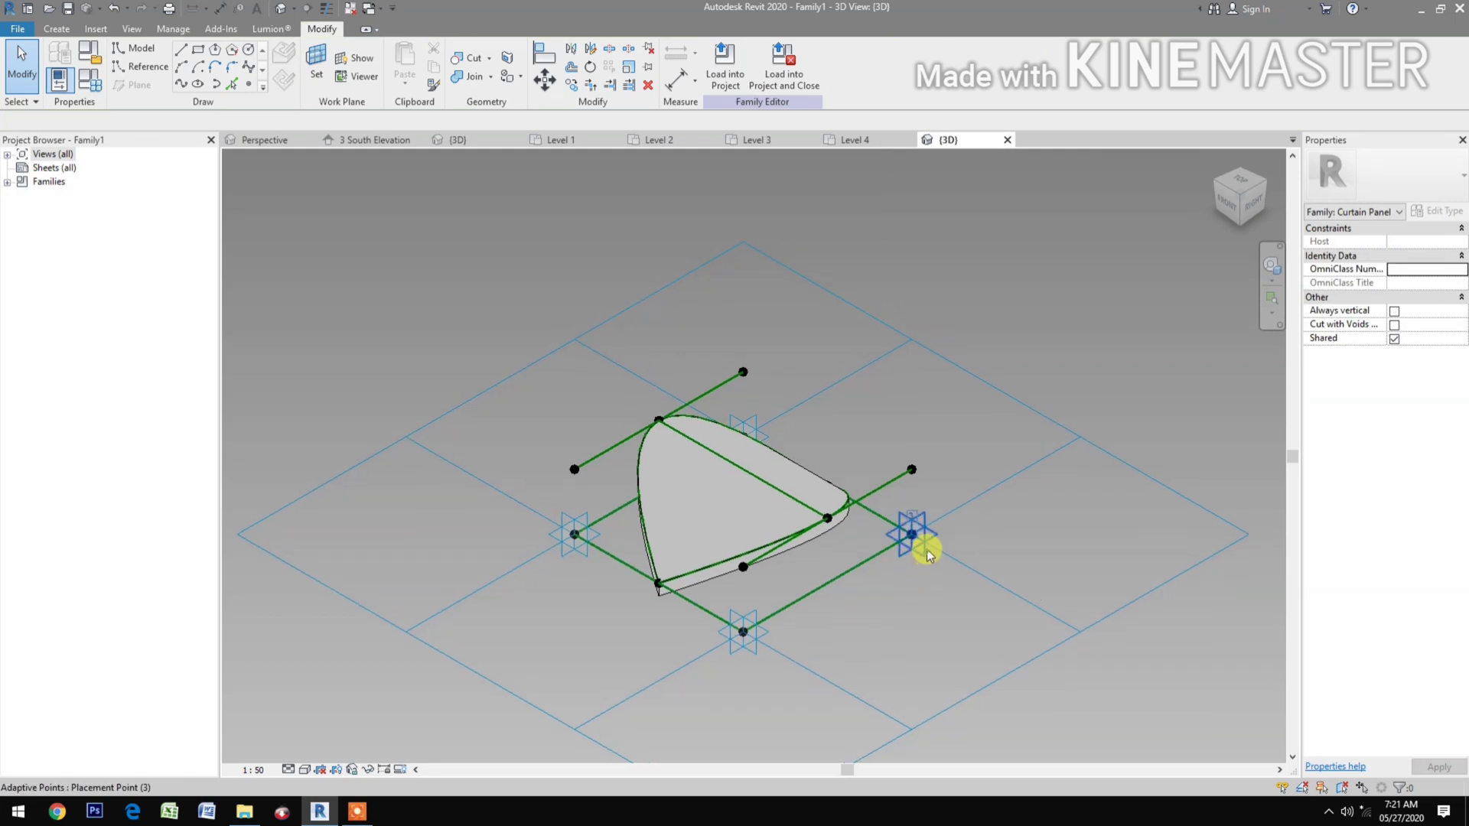
drag(930, 555, 935, 471)
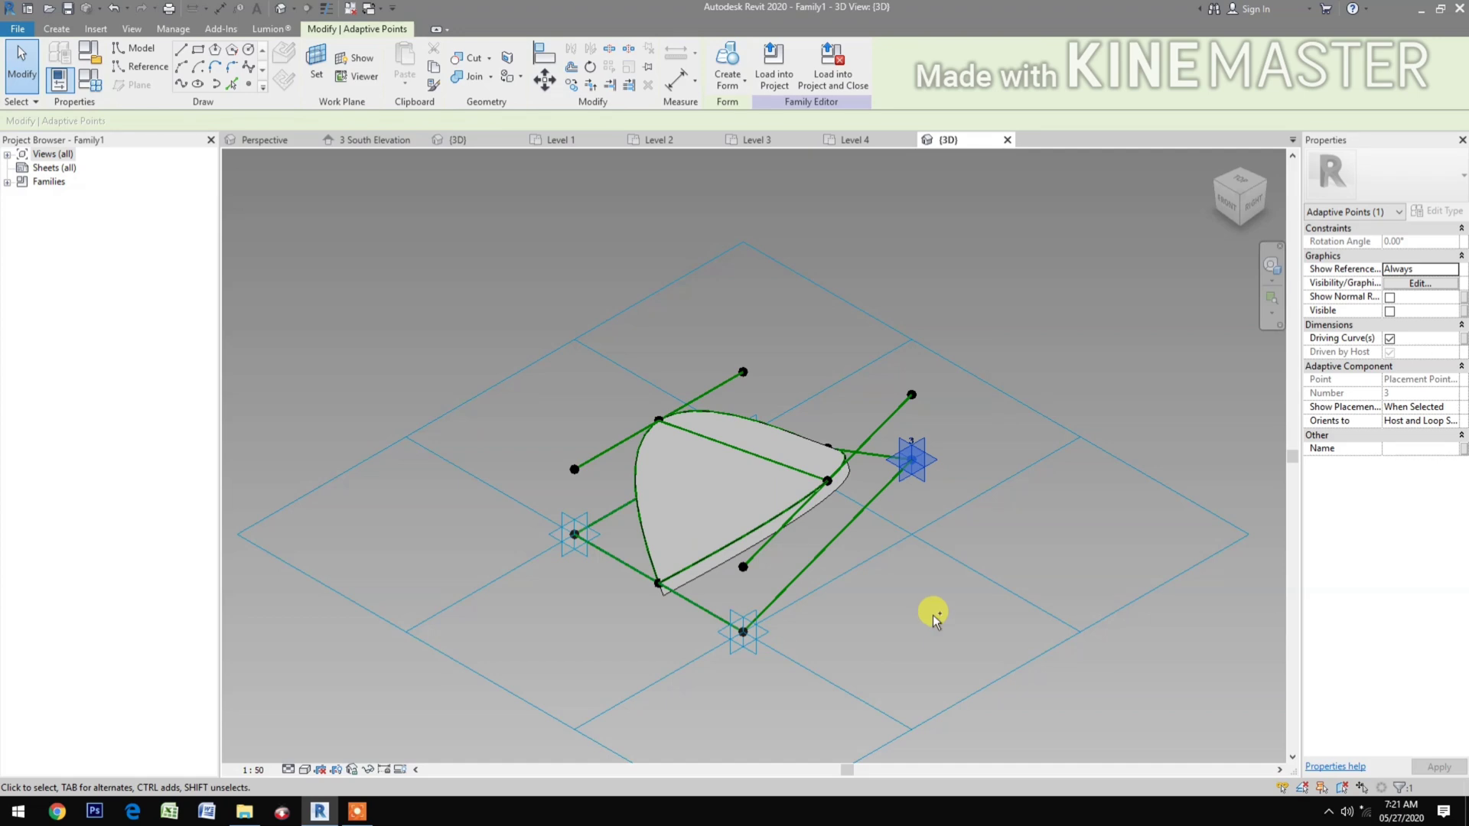
key(ctrl+z)
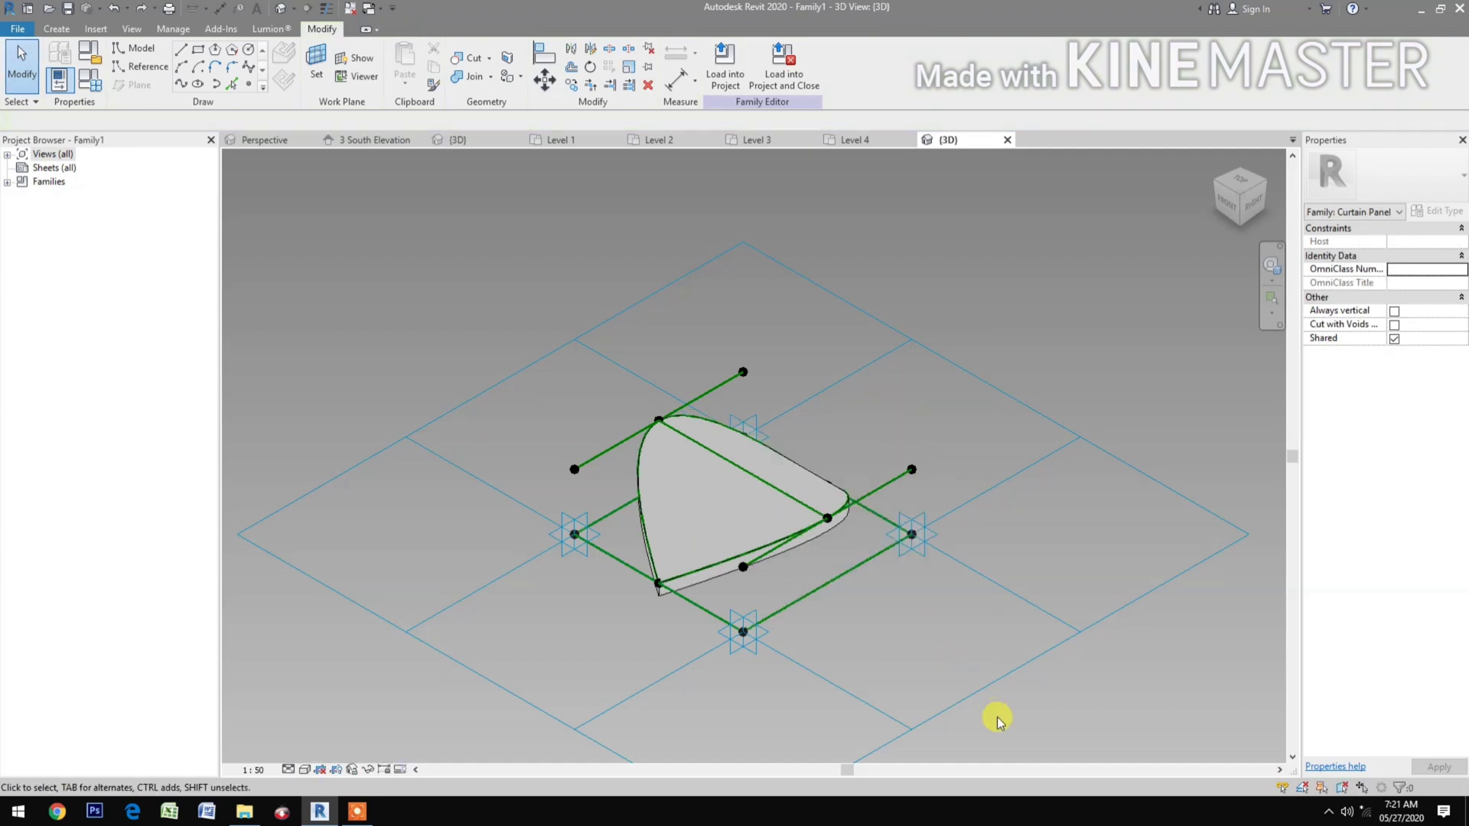
Save the curtain panel family to the Desktop under the file name Petals Adaptive.
click(69, 9)
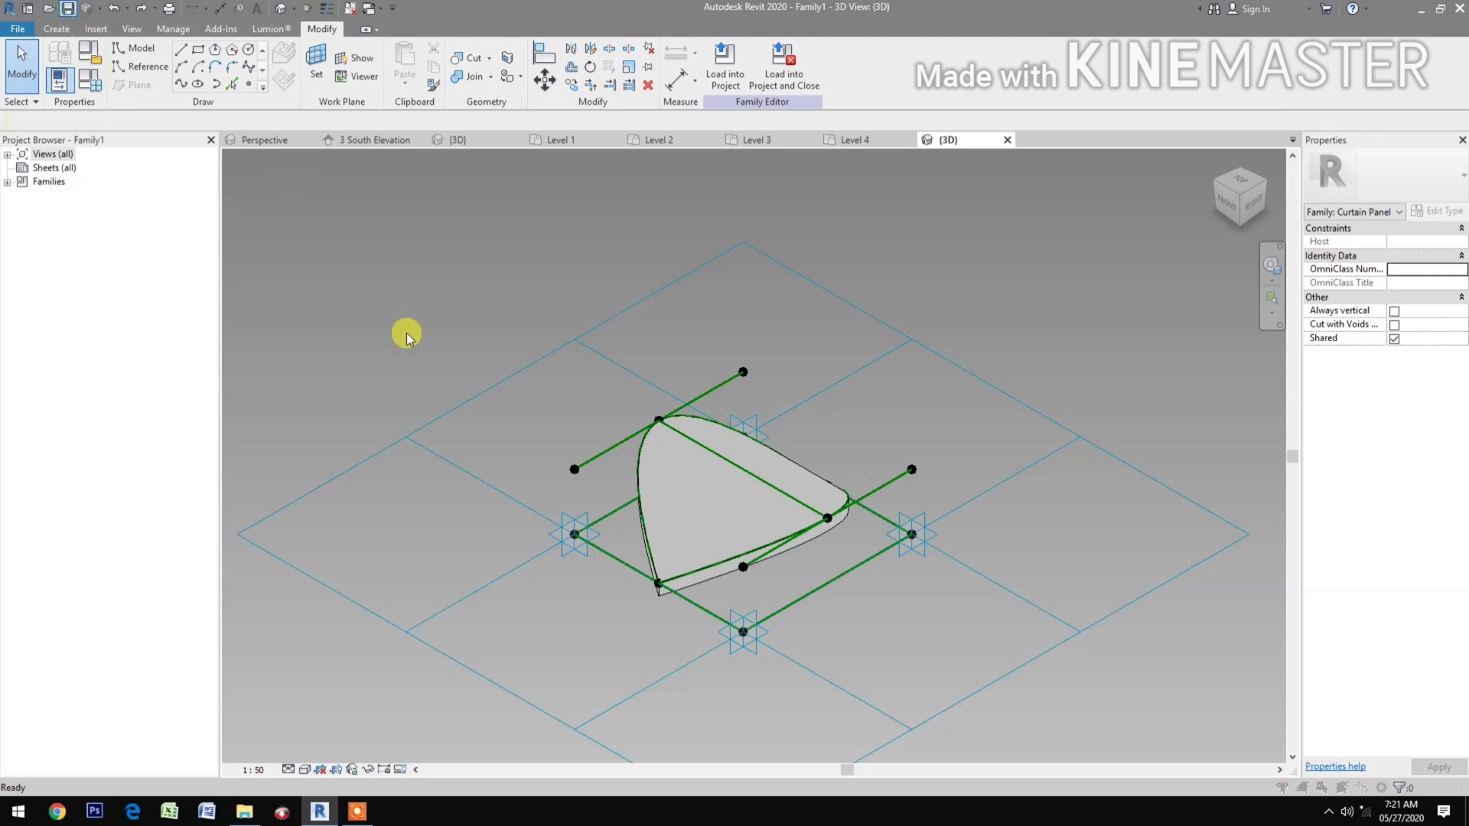
drag(987, 296, 839, 274)
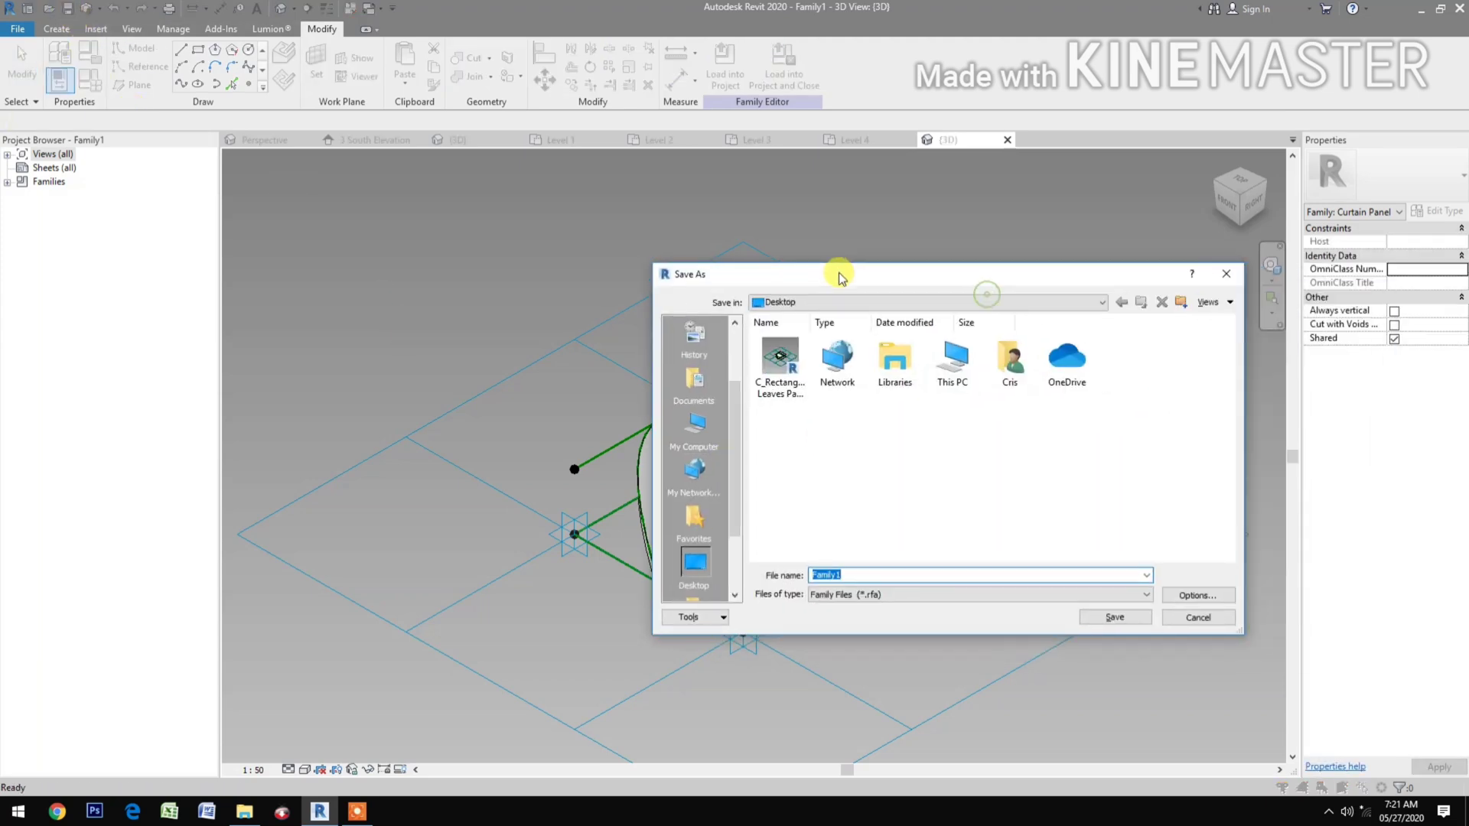
click(864, 580)
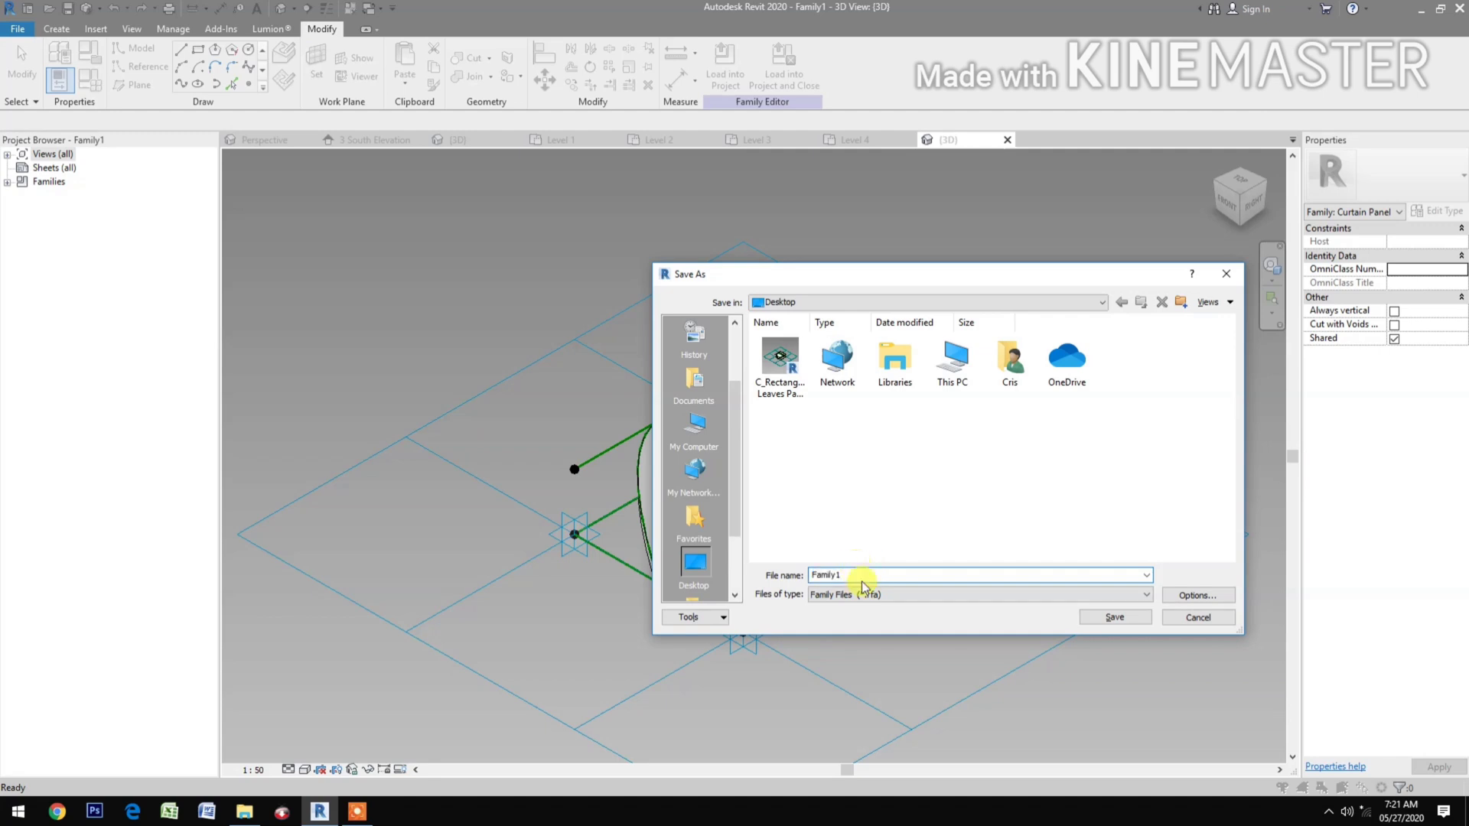
drag(848, 574, 768, 568)
click(1116, 618)
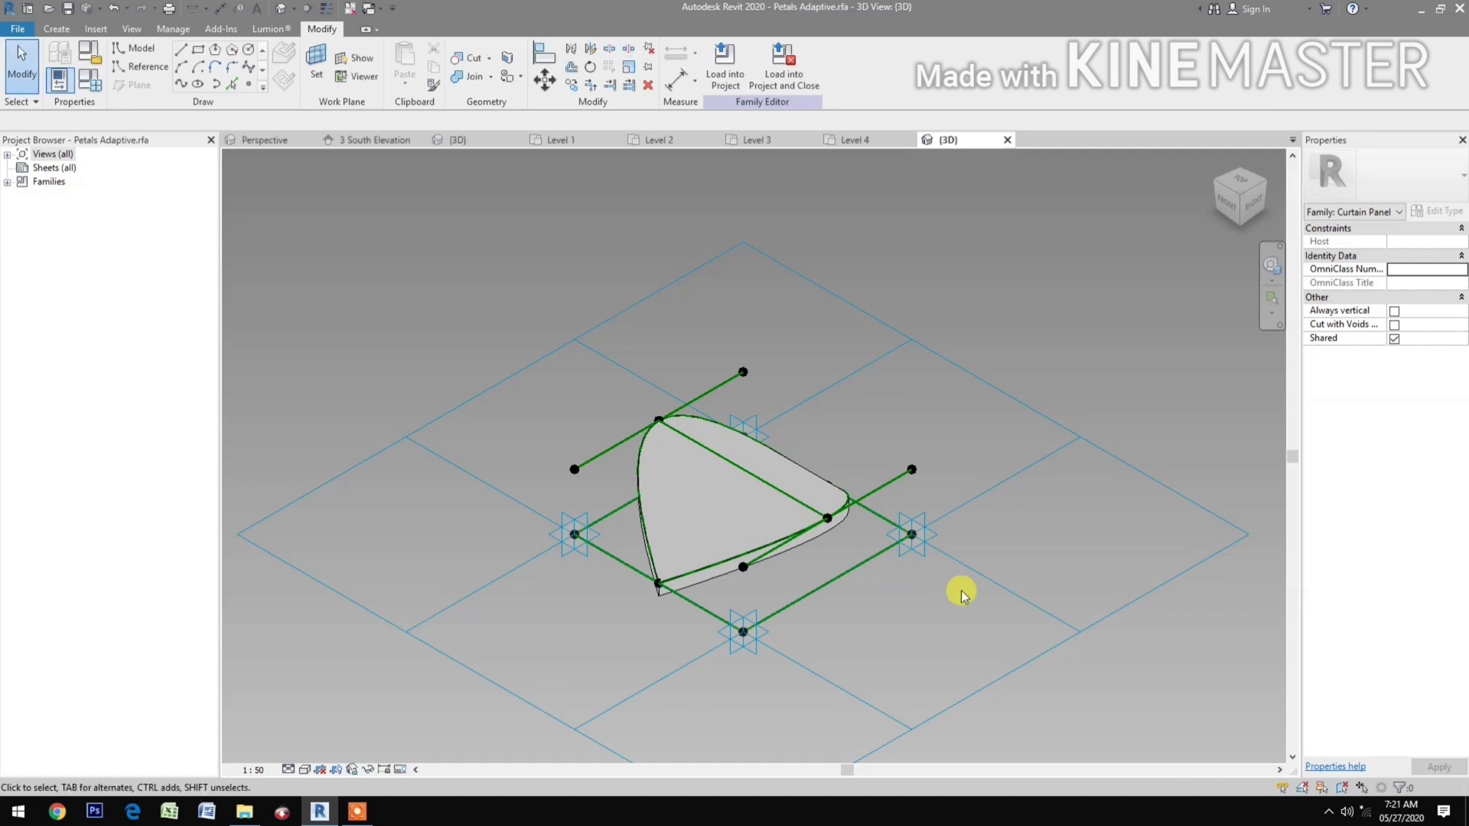
Add a new family type named Type 1 that keeps the current Height and Thickness values.
click(96, 90)
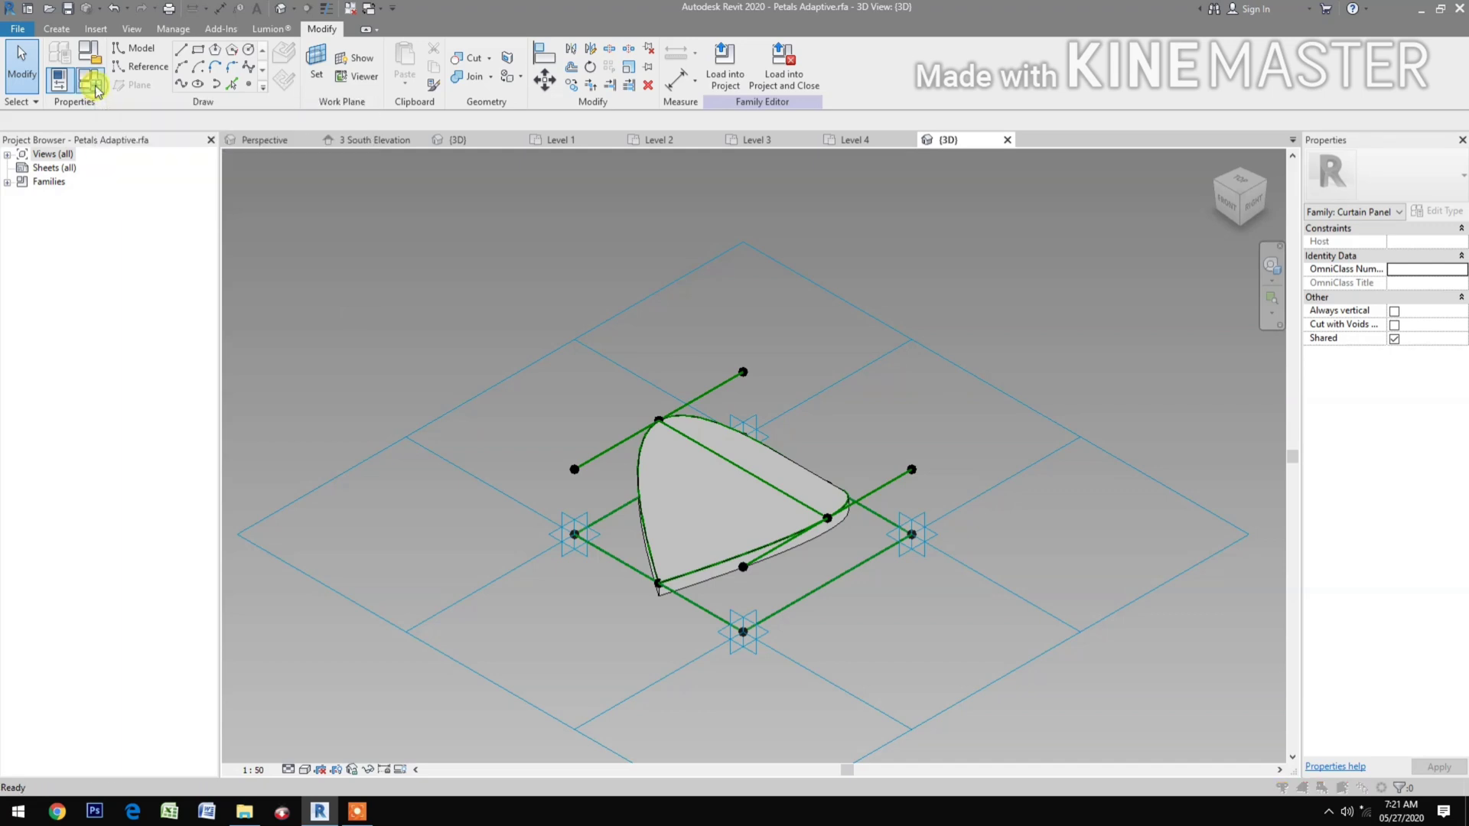
drag(1090, 140, 906, 176)
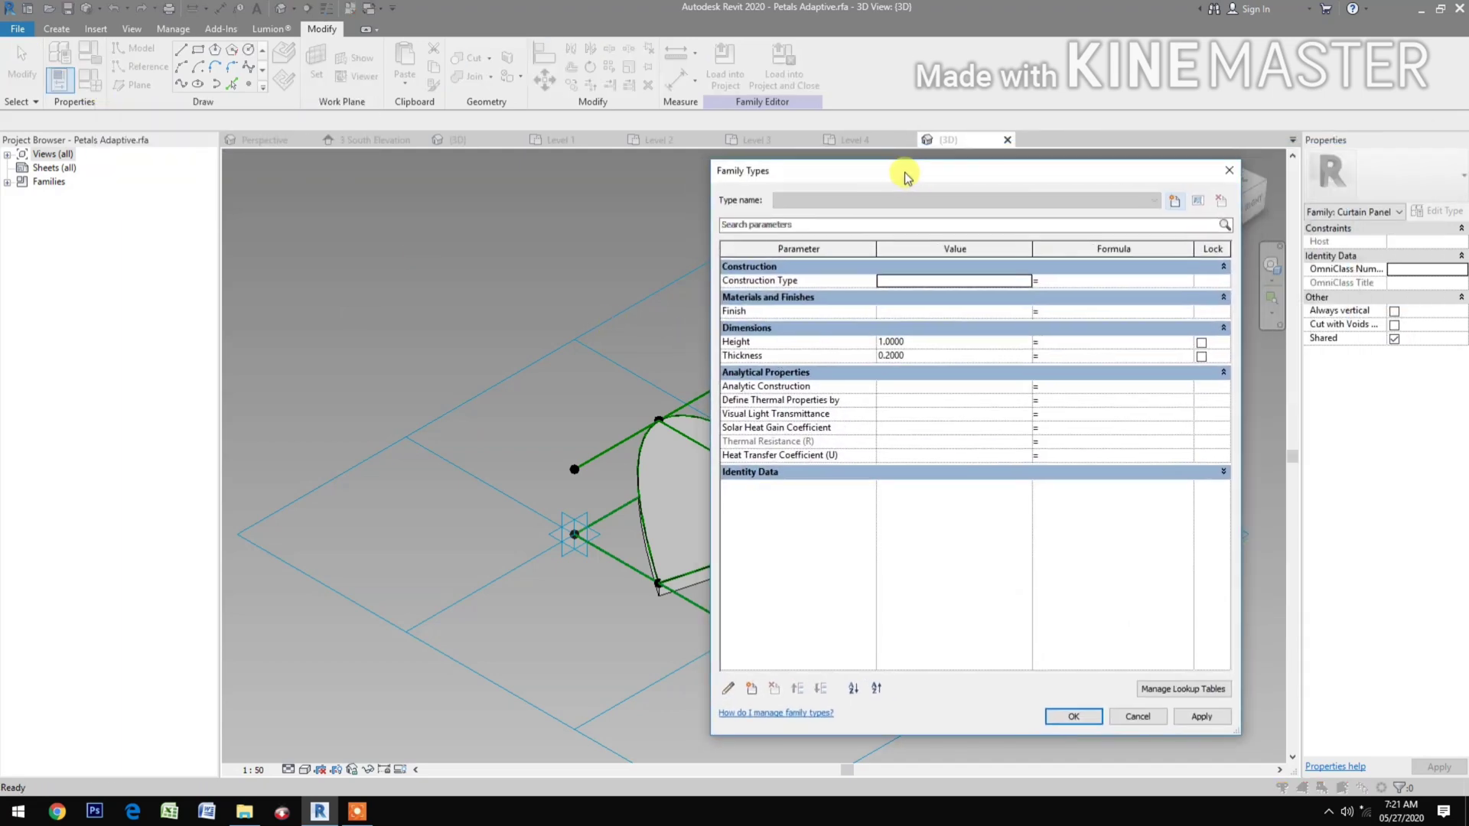
click(1176, 202)
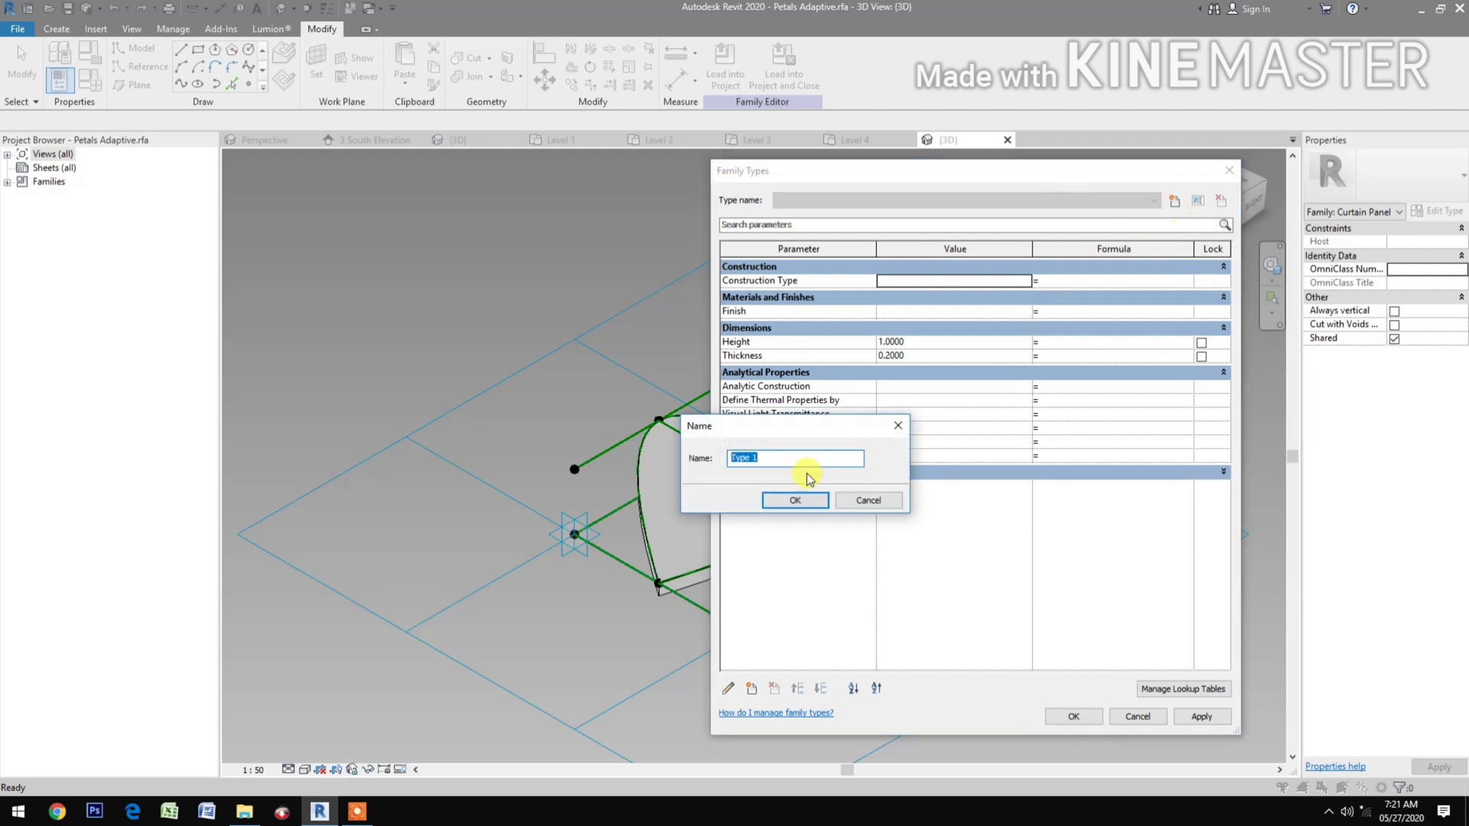
click(796, 505)
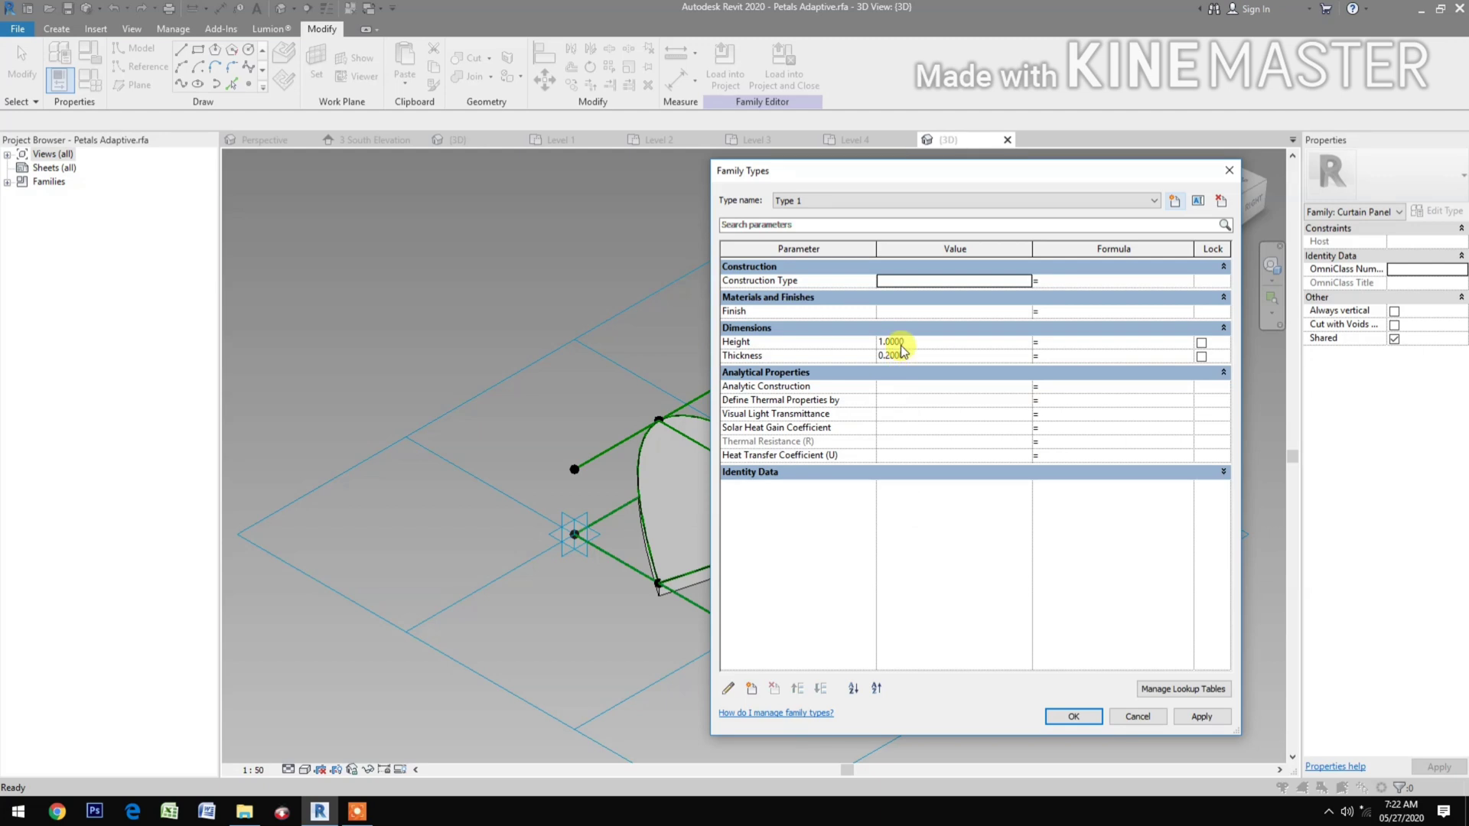
Add a second family type named Type 2 and set its Height to 2.
click(1176, 202)
click(808, 499)
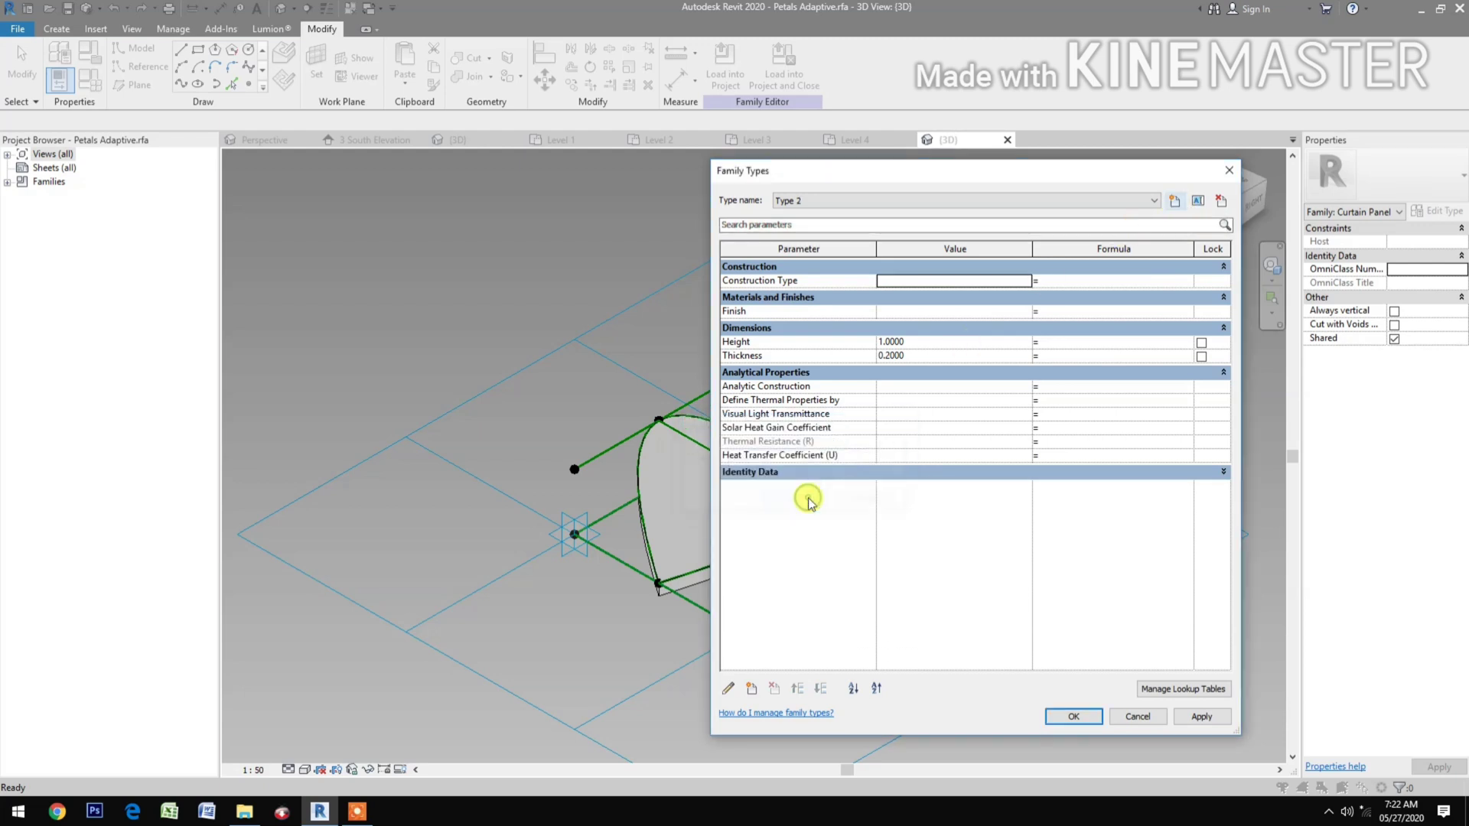
click(923, 340)
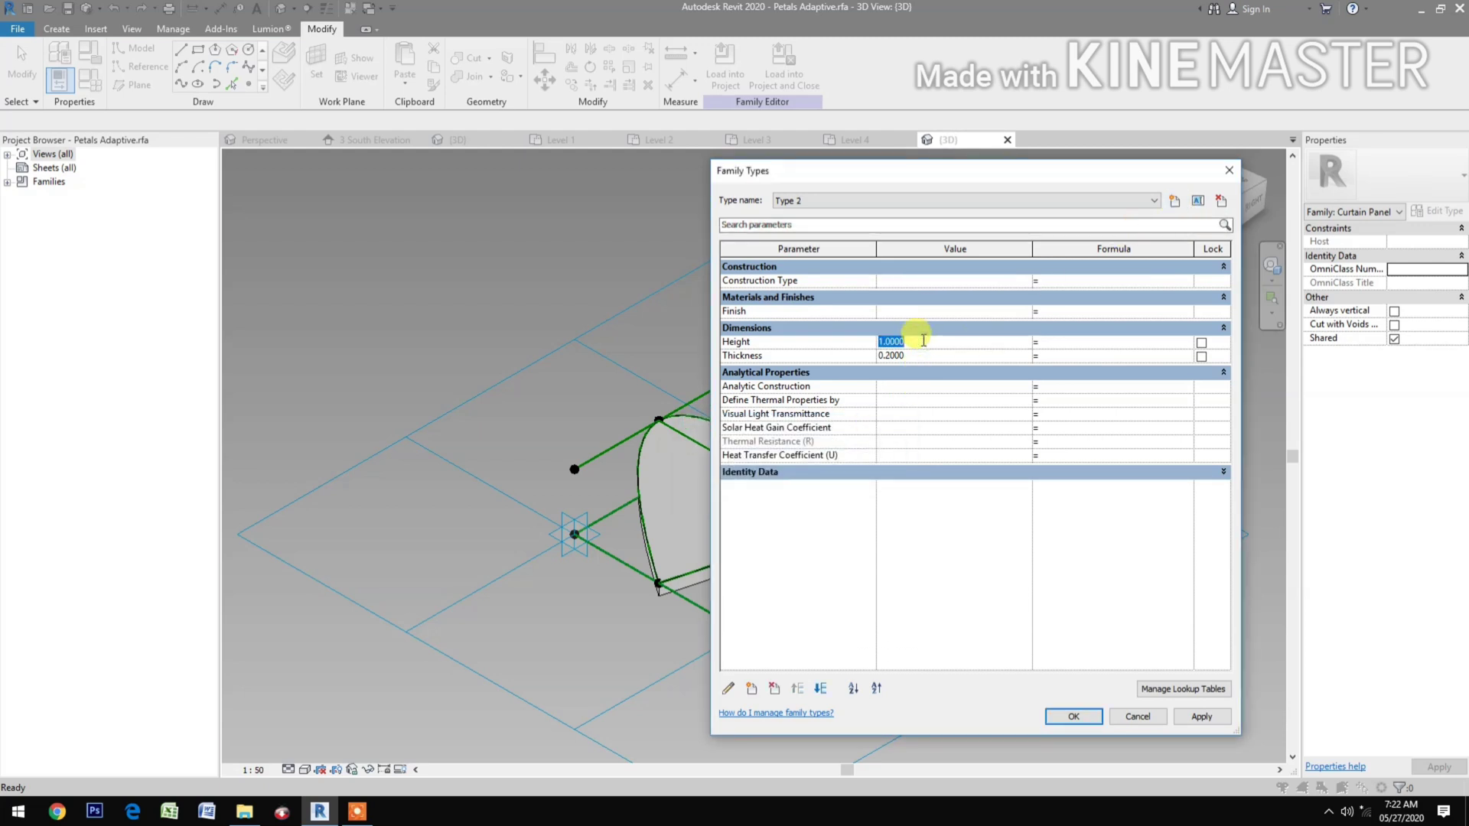
text(2)
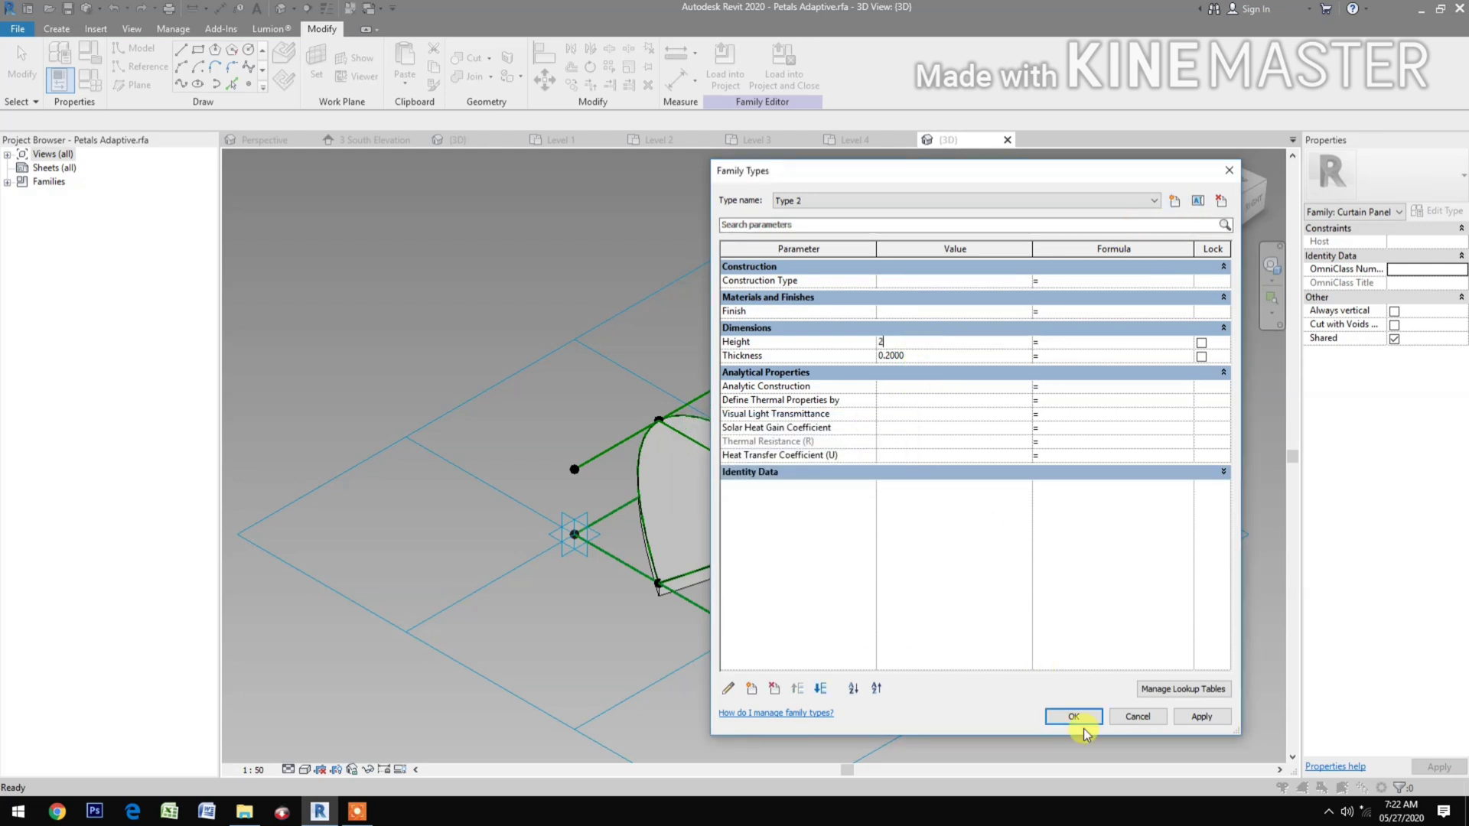
click(1211, 721)
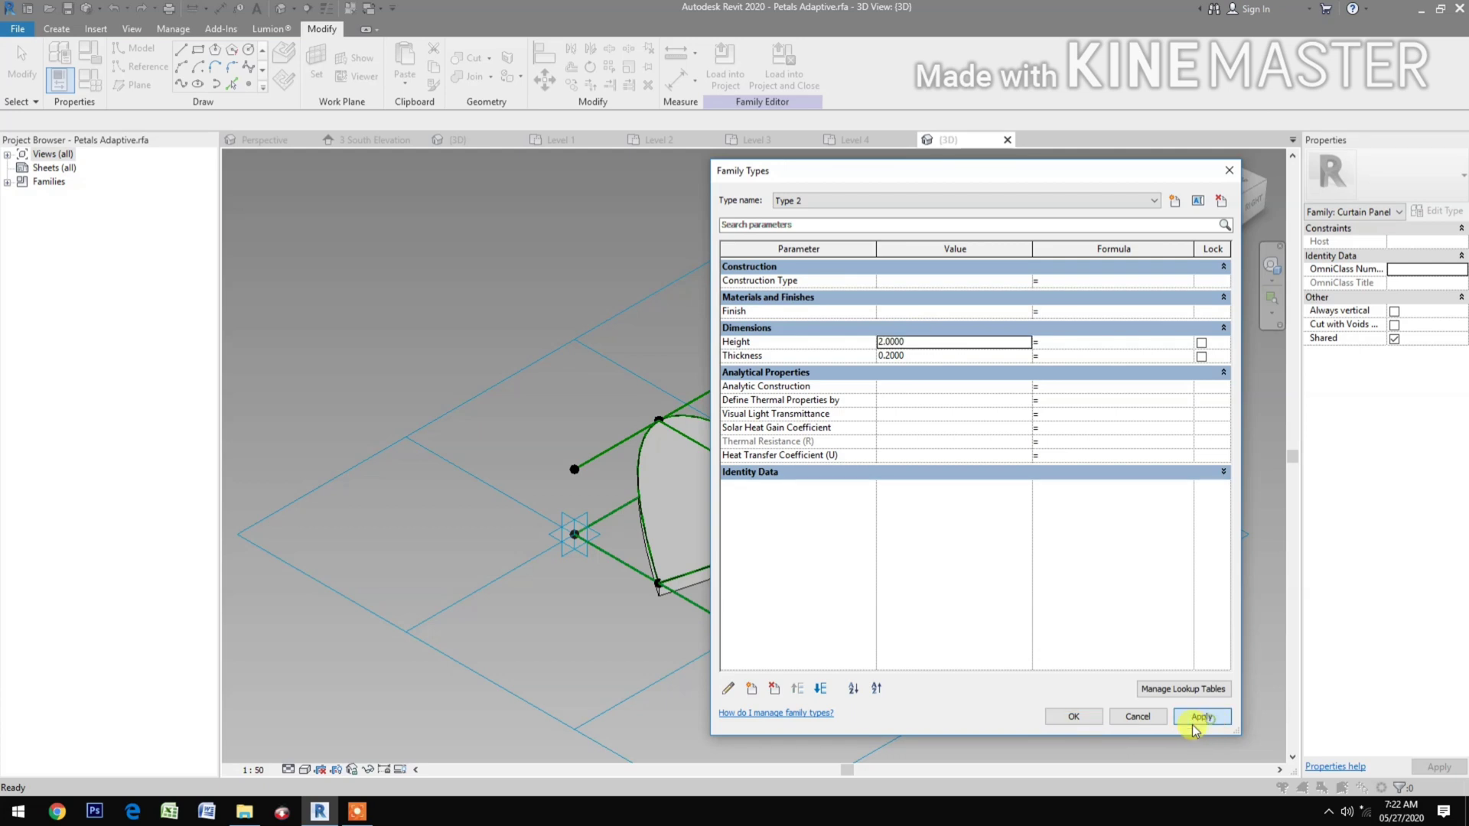
click(1074, 719)
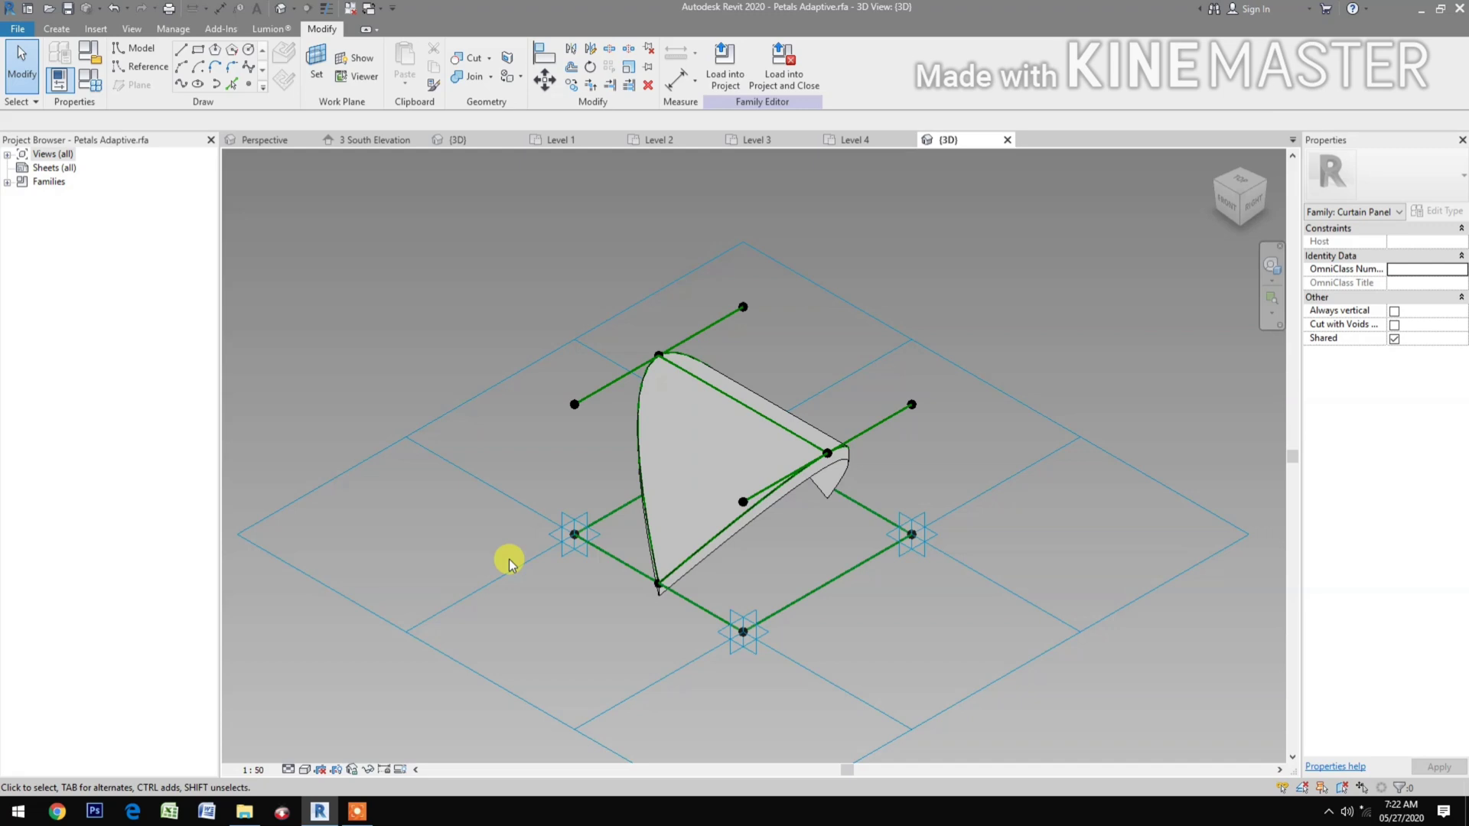
Save the family, load it into the 011Design project while closing it, and show the project's 3D view.
click(68, 8)
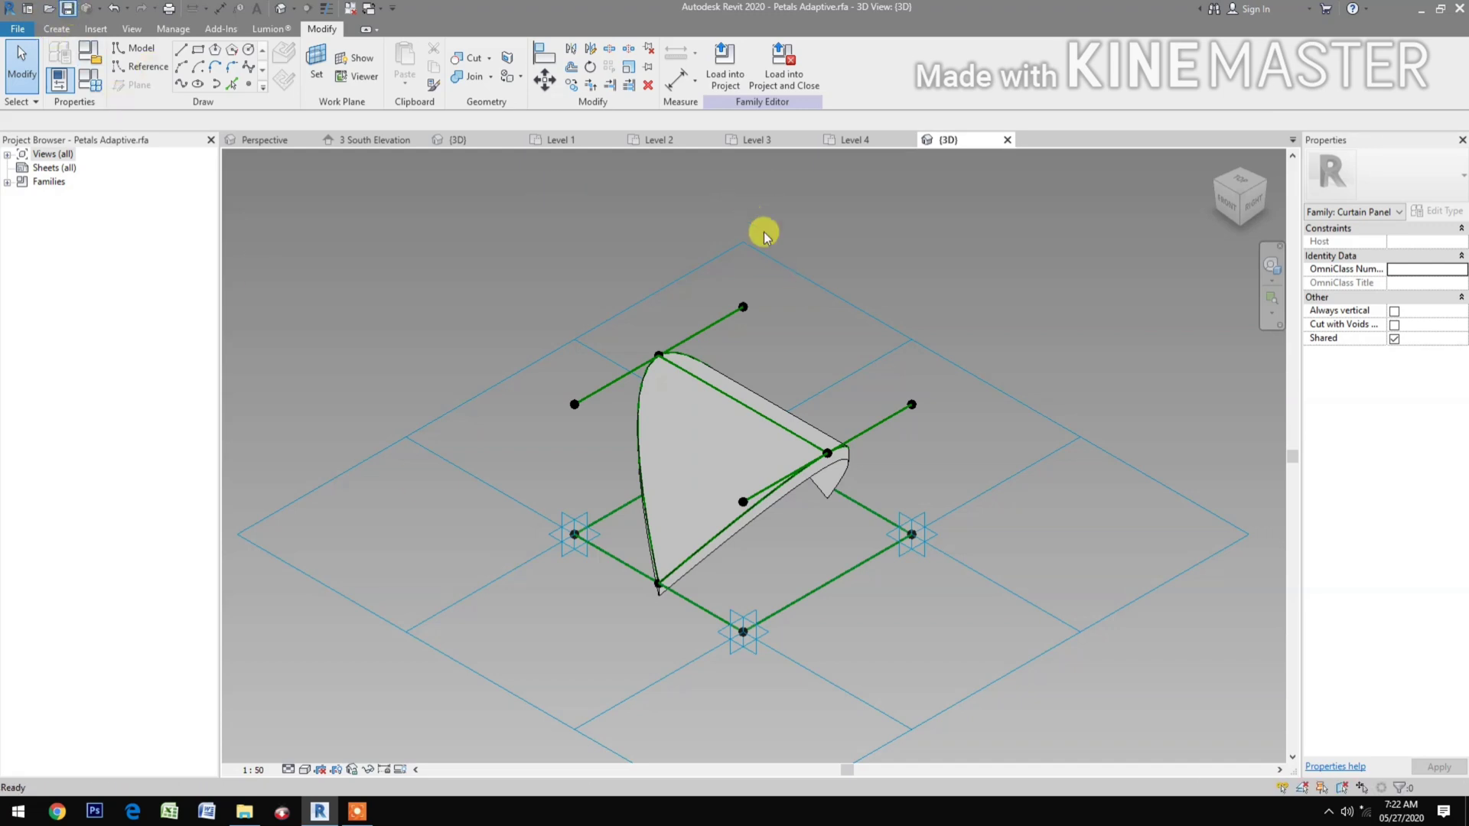
click(782, 76)
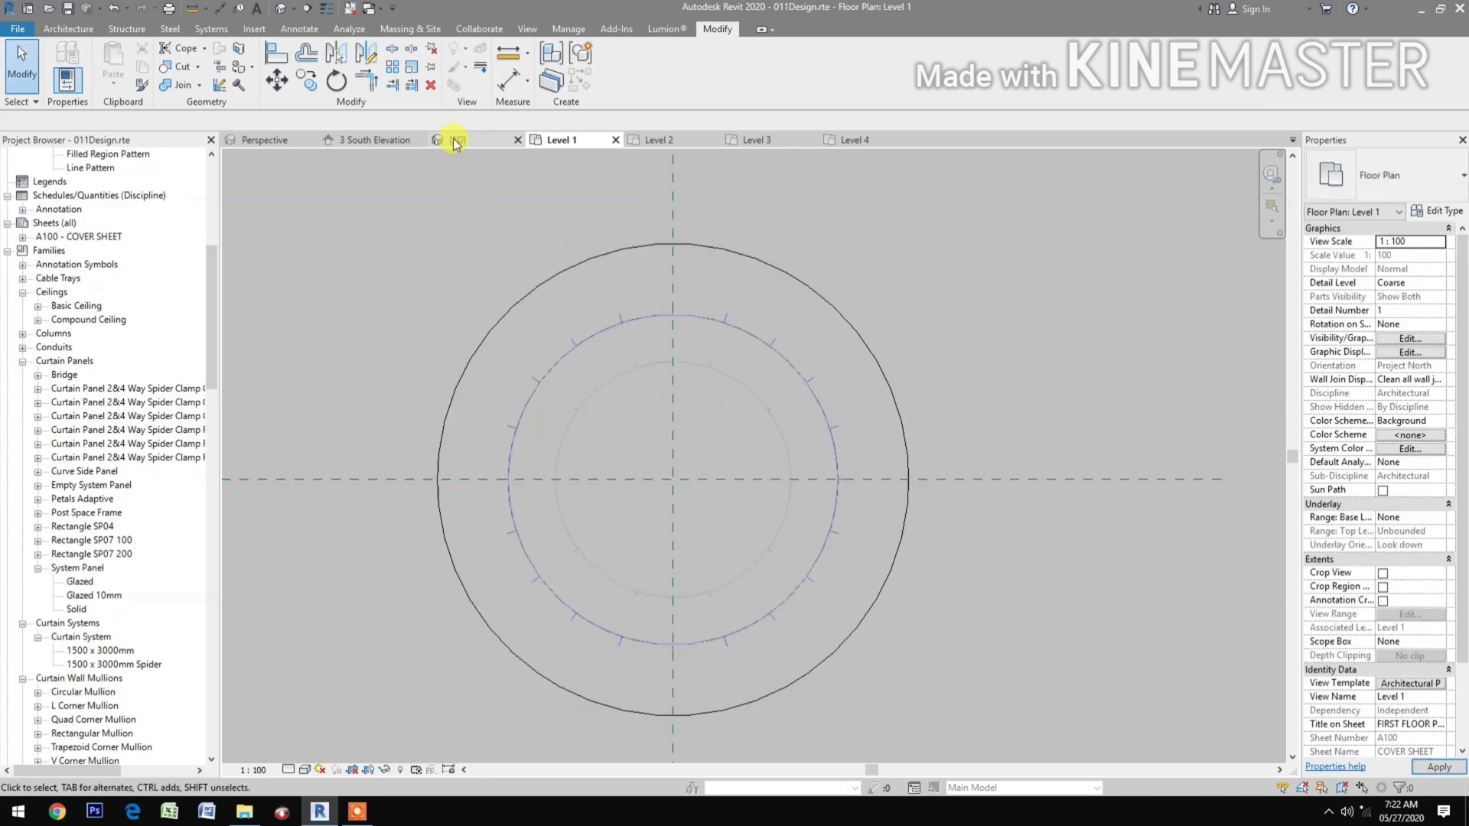
click(456, 141)
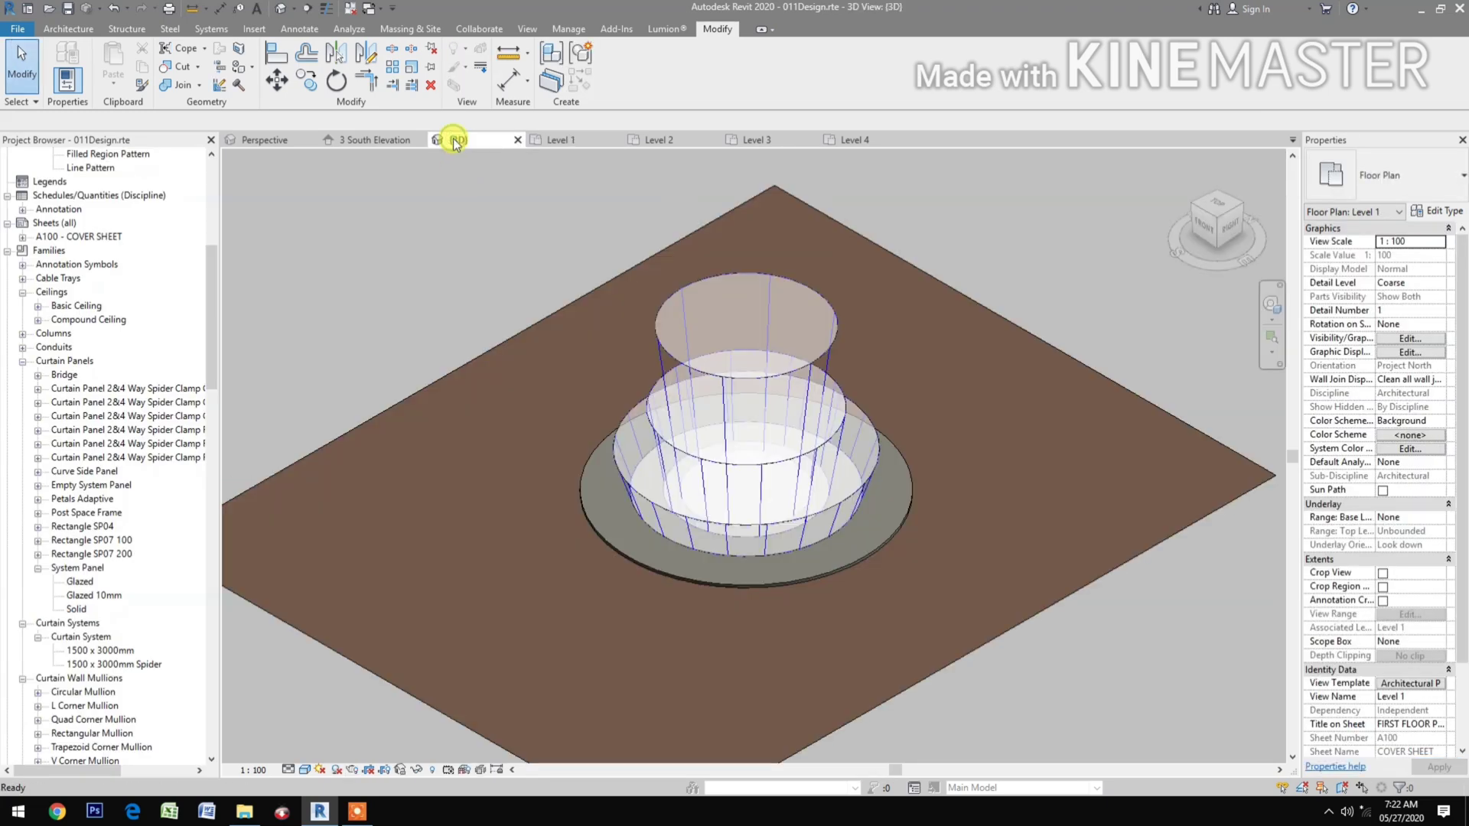
Edit the lowest, widest mass in place and apply the Petals Adaptive (Type 1) pattern to its front divided surface.
click(636, 501)
click(621, 77)
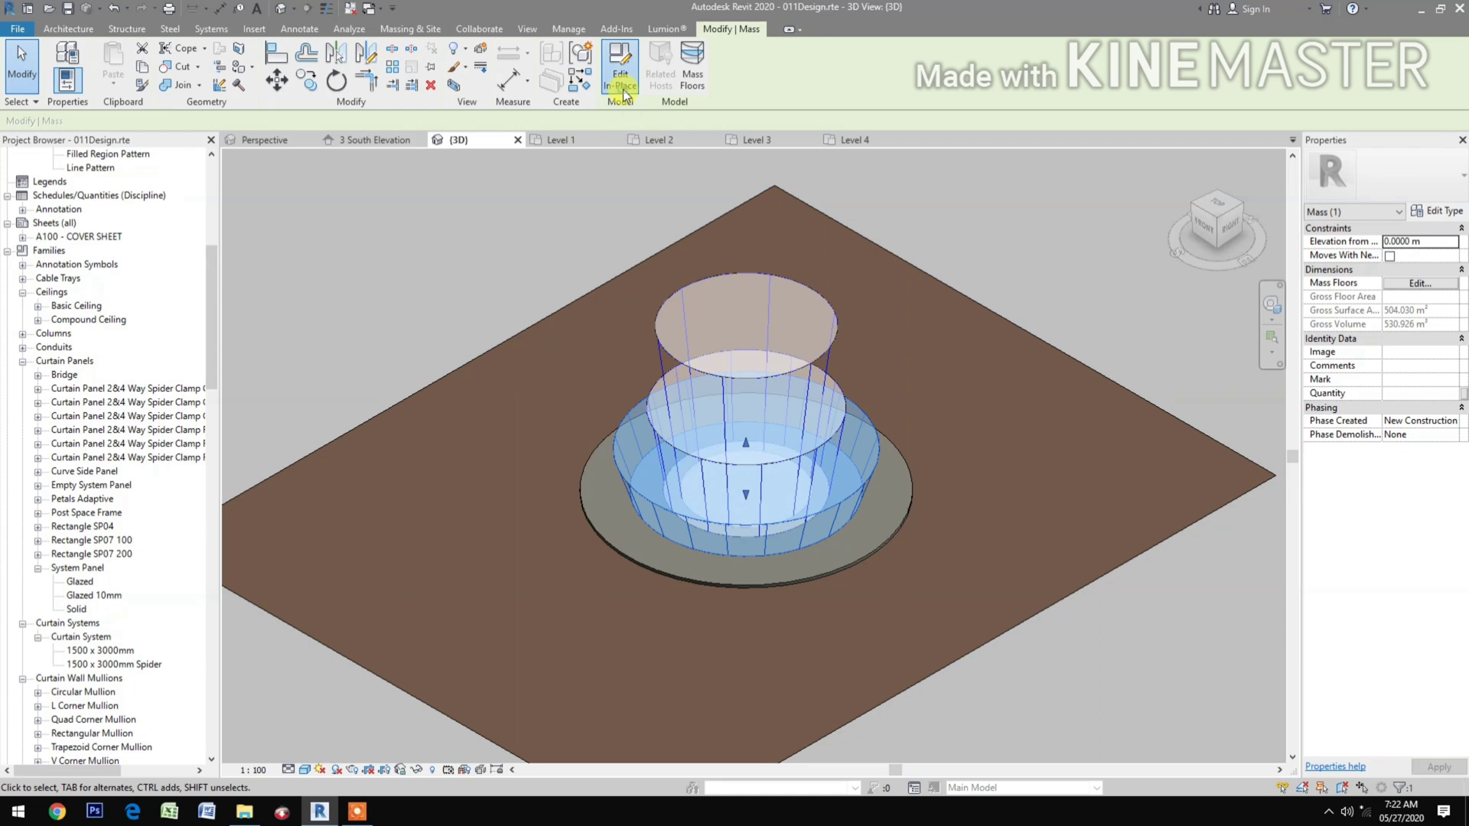
click(696, 535)
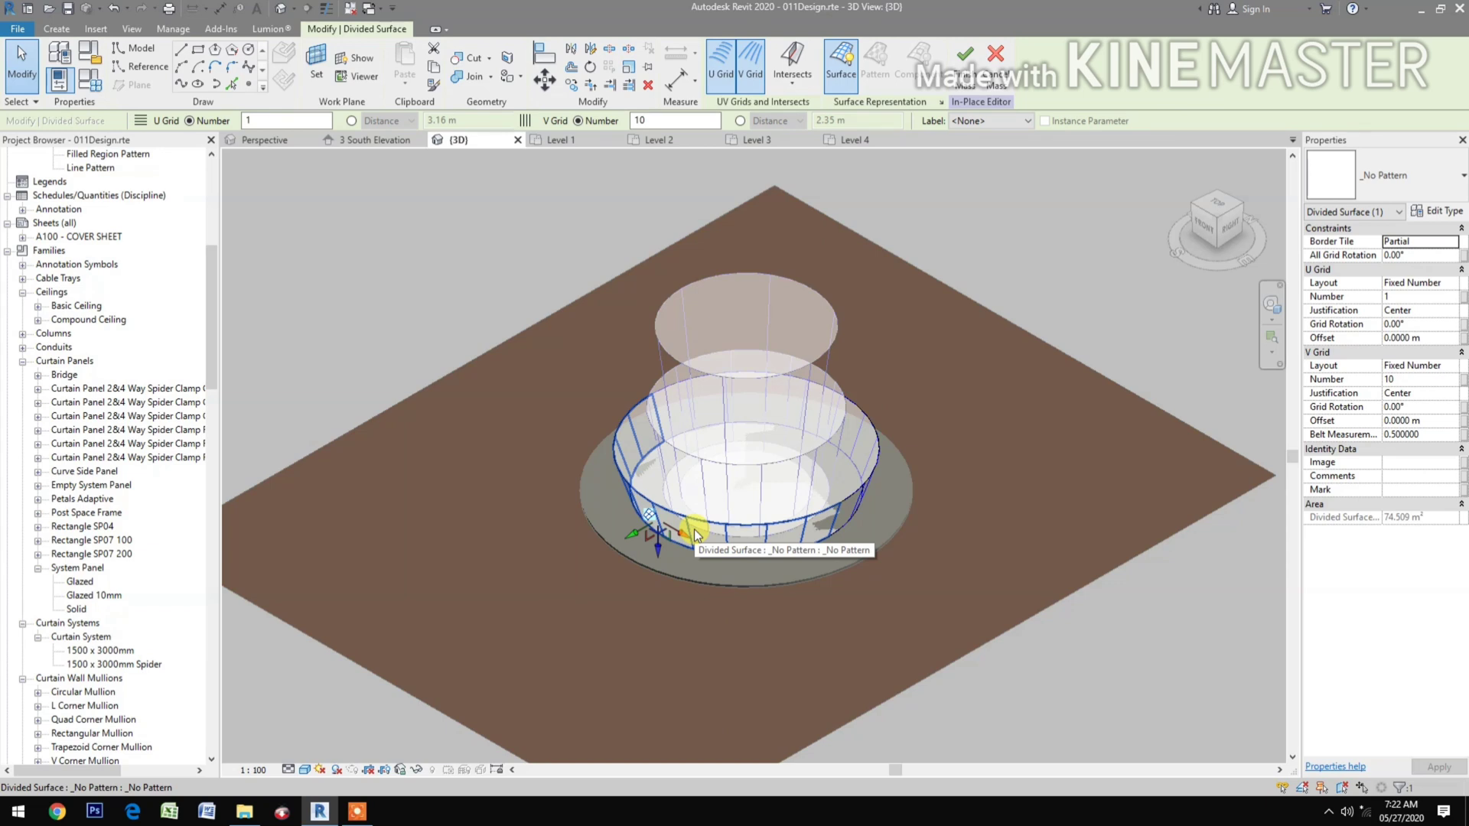
click(1391, 178)
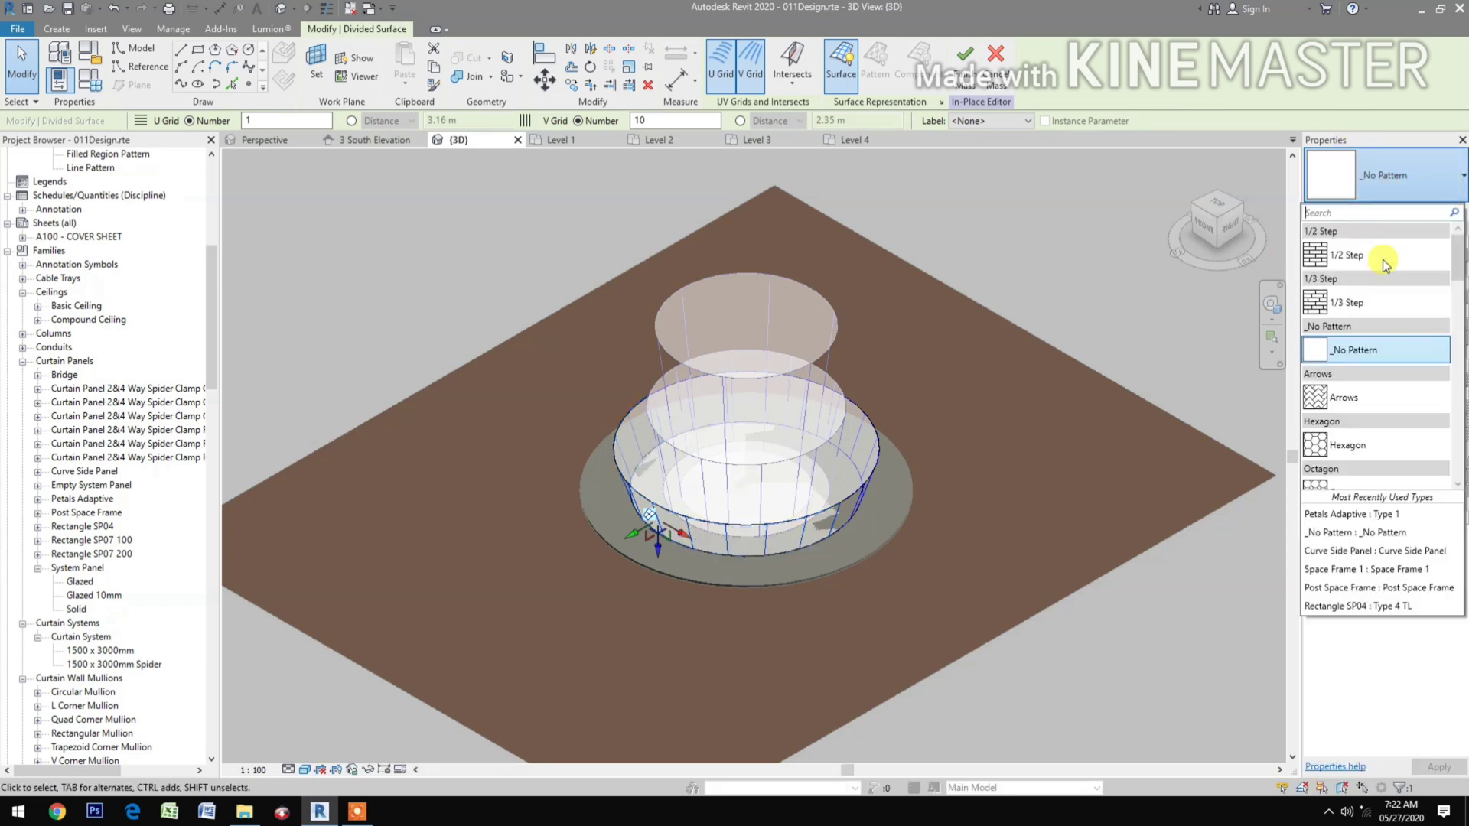
scroll(1415, 394, down, 6)
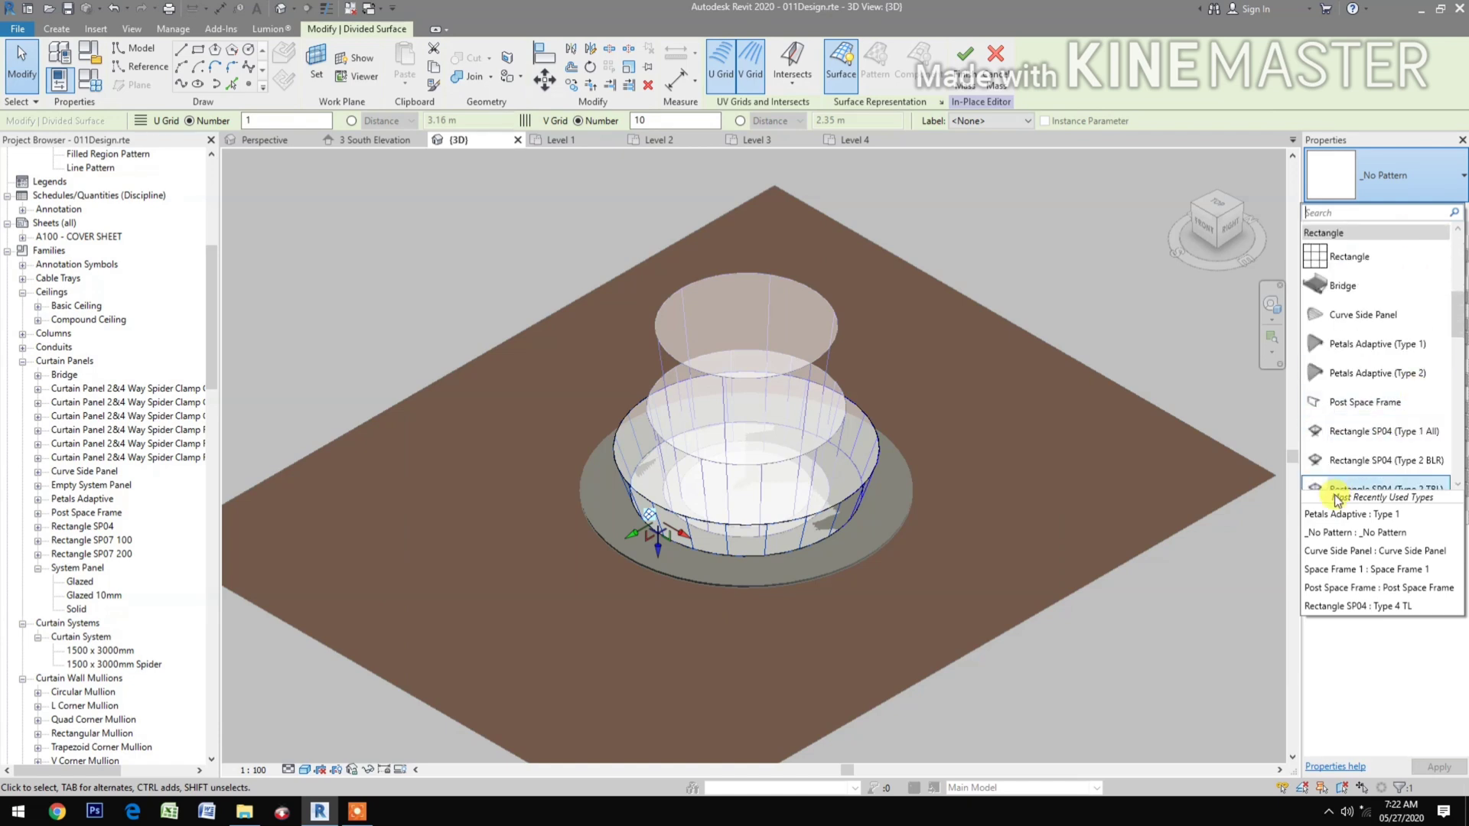
scroll(1415, 398, down, 2)
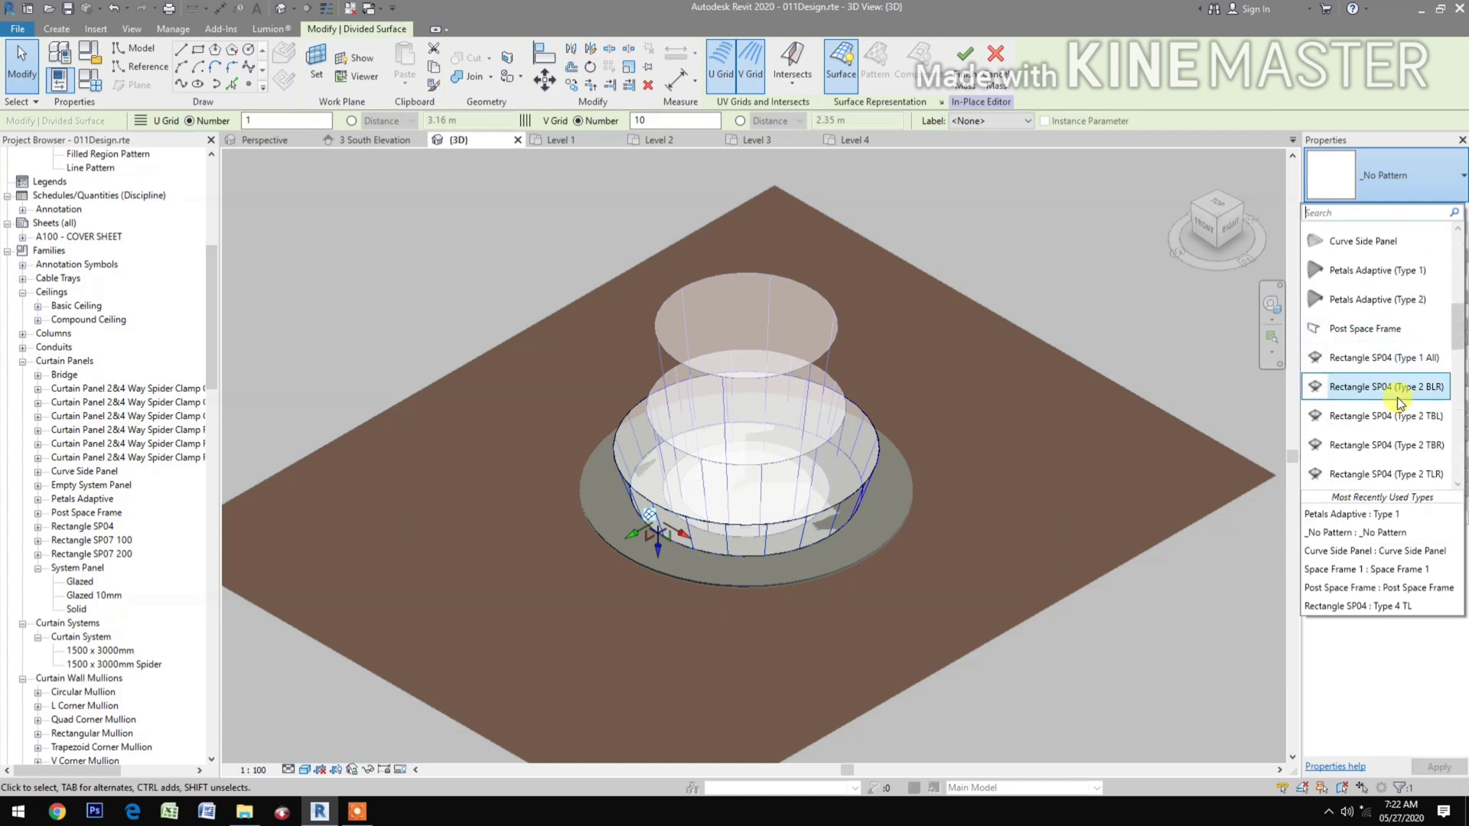
click(1379, 278)
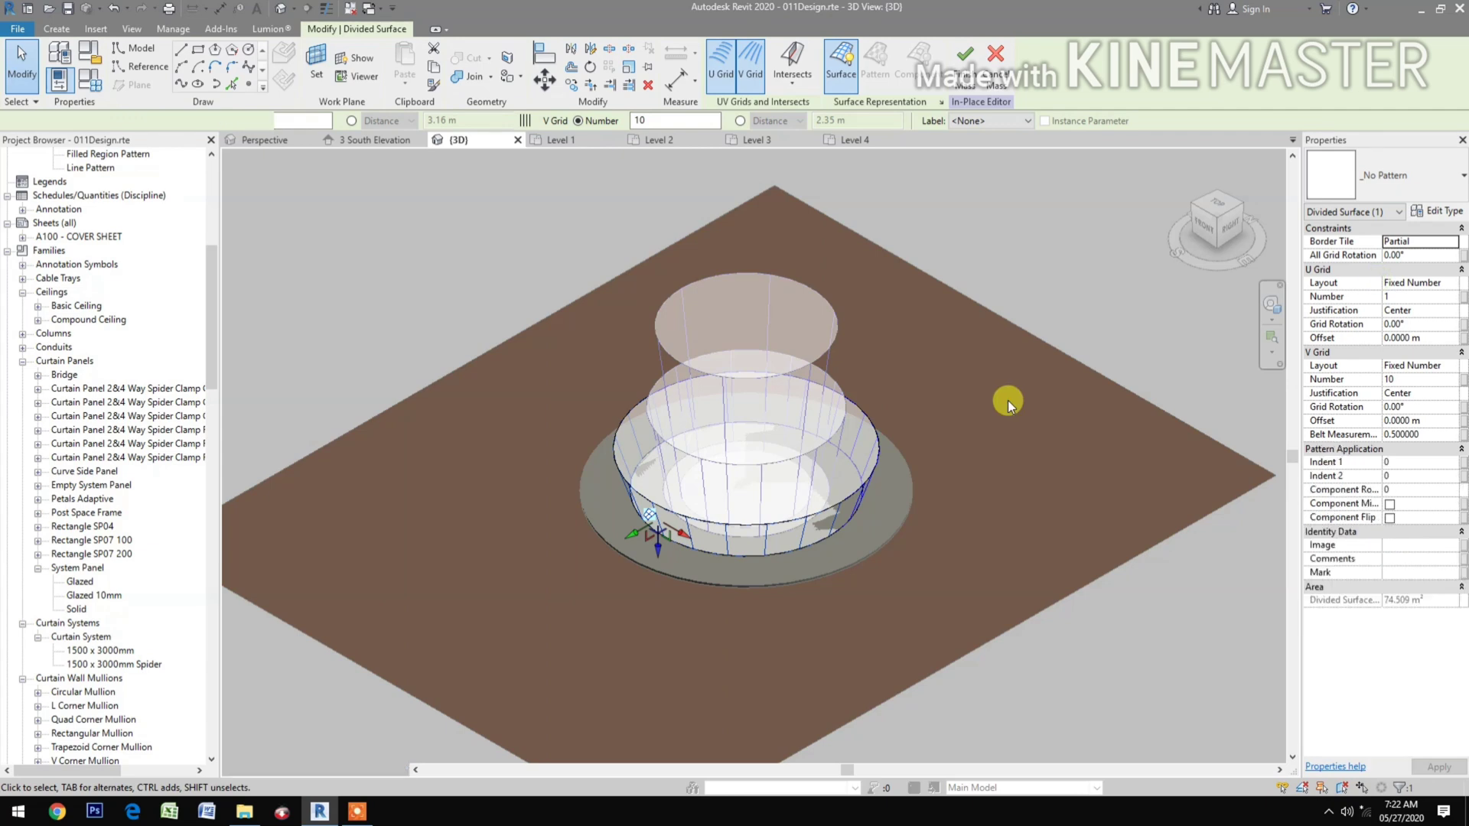
Apply Petals Adaptive (Type 1) to the rear divided surface of the lowest mass and finish the in-place edit.
click(872, 468)
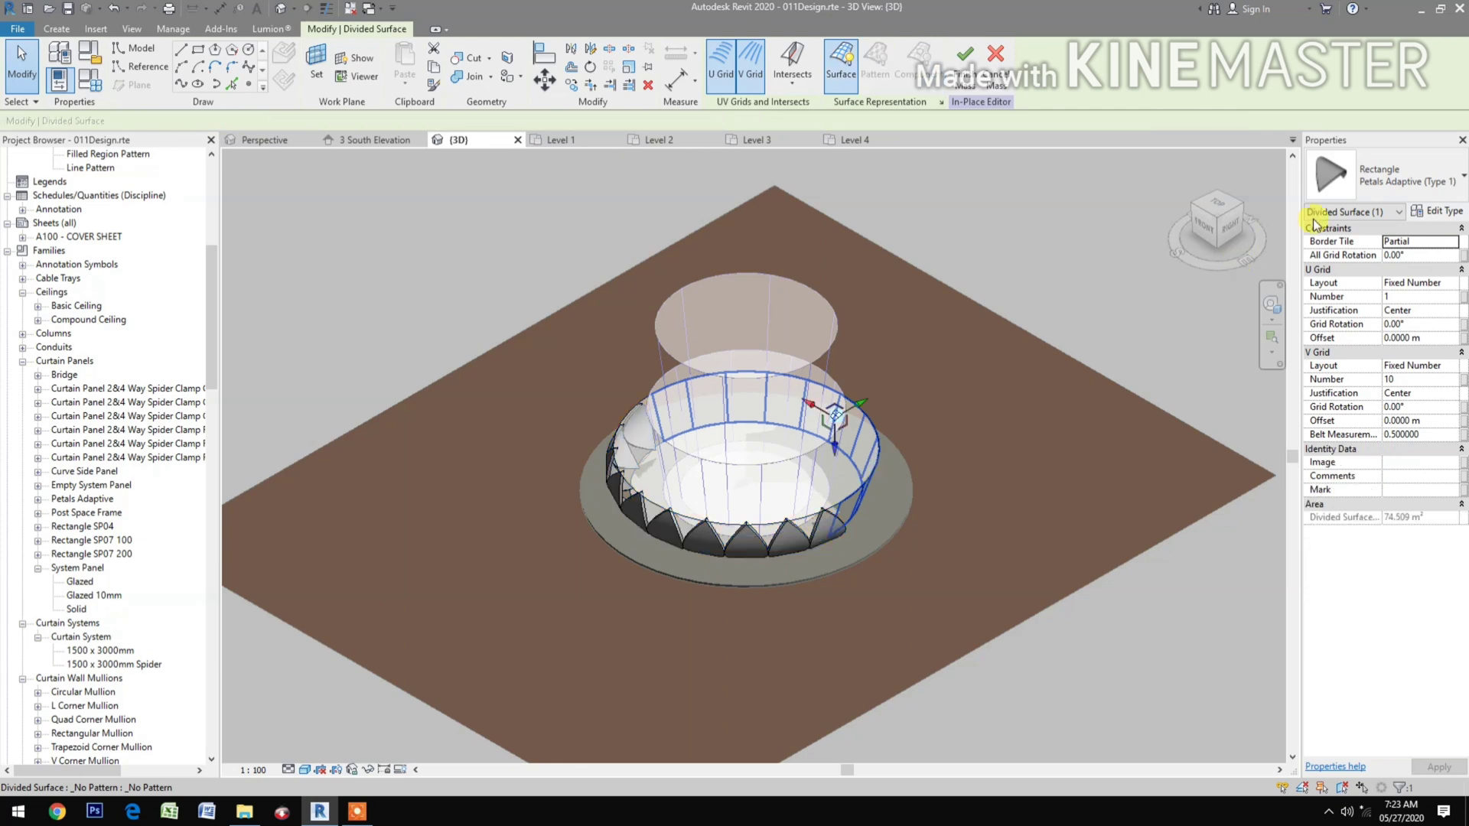
click(1425, 186)
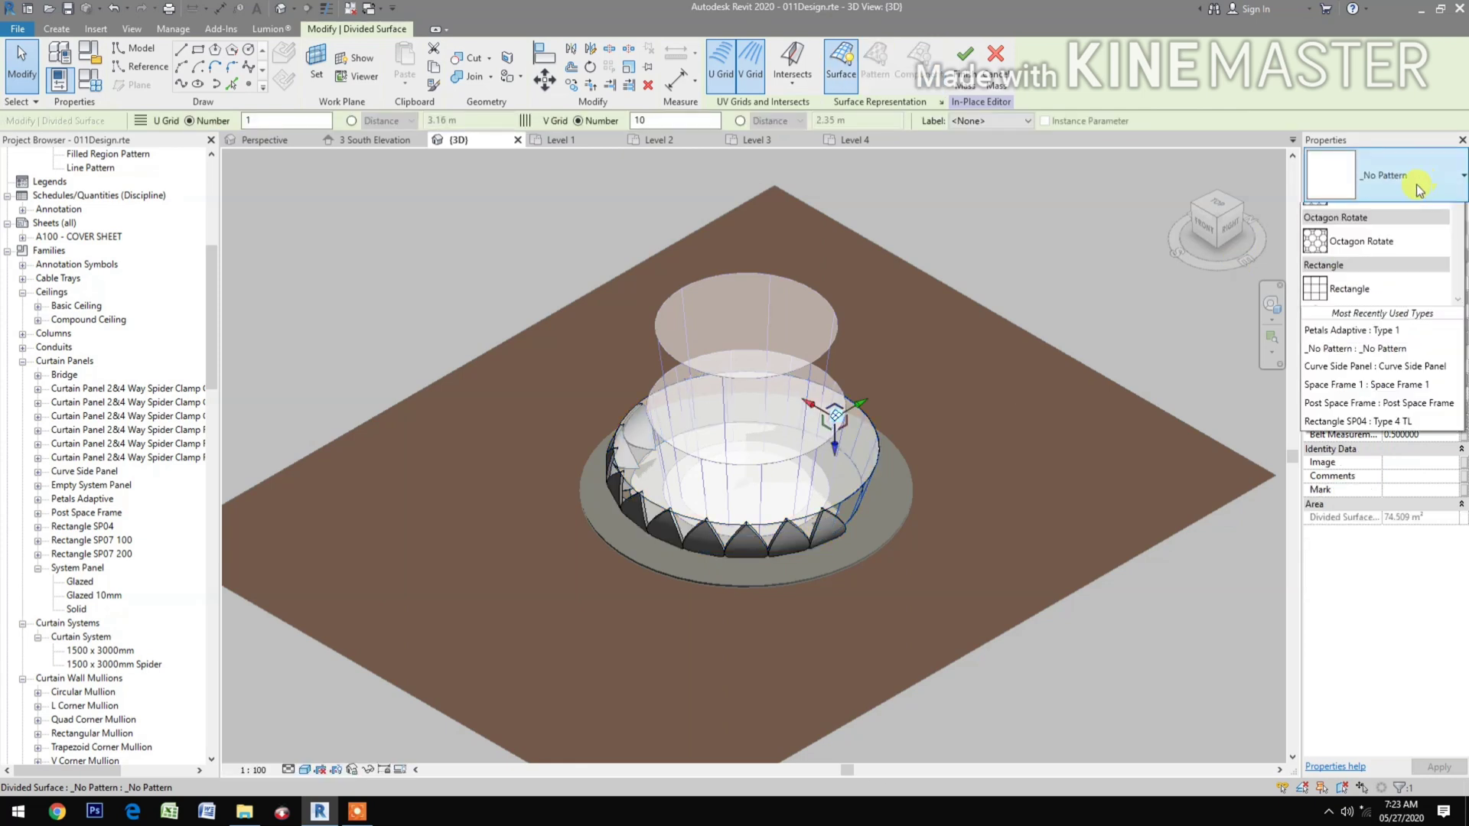
scroll(1345, 420, down, 3)
scroll(1345, 420, down, 1)
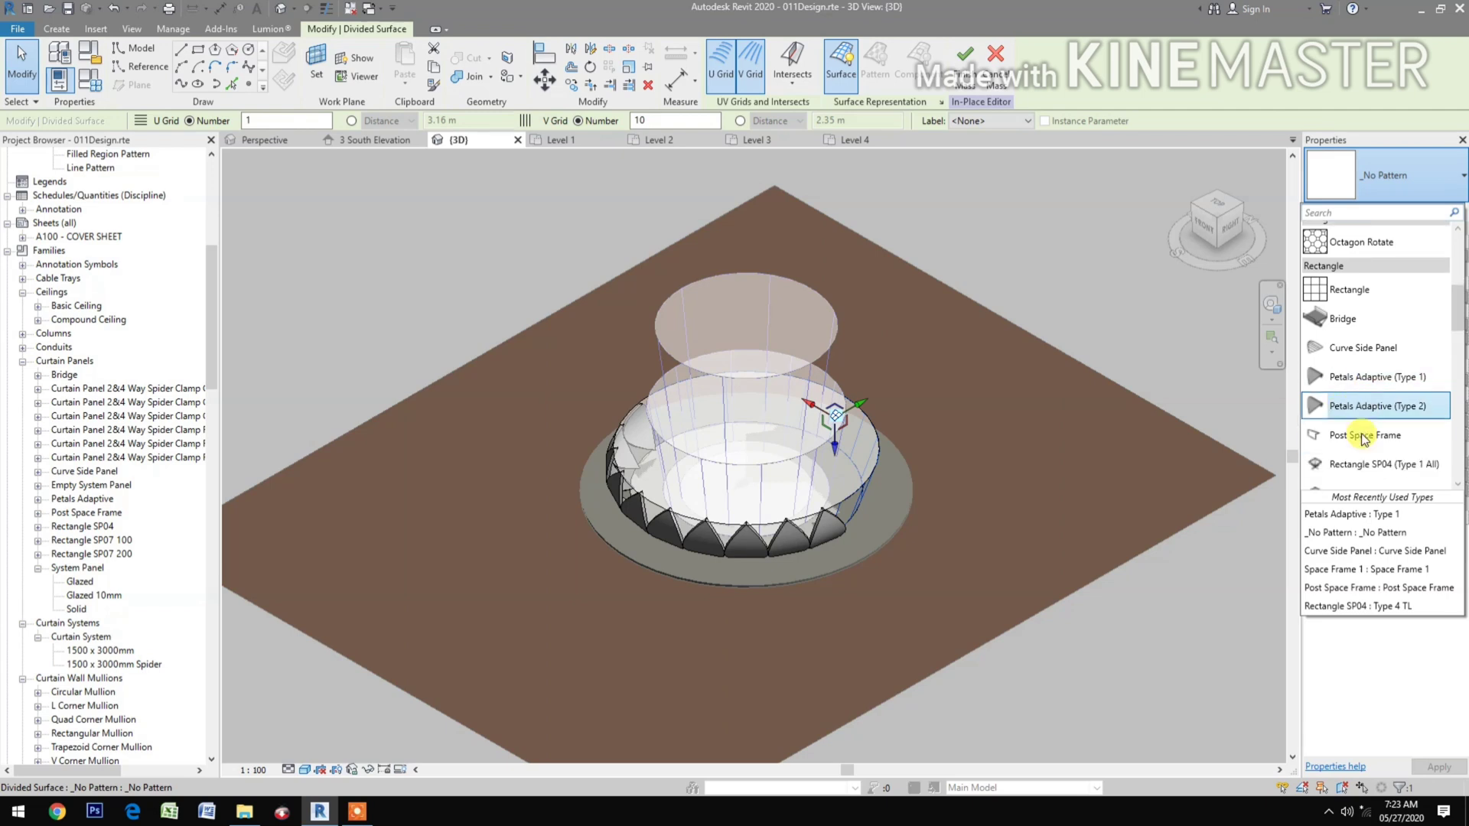
click(1359, 384)
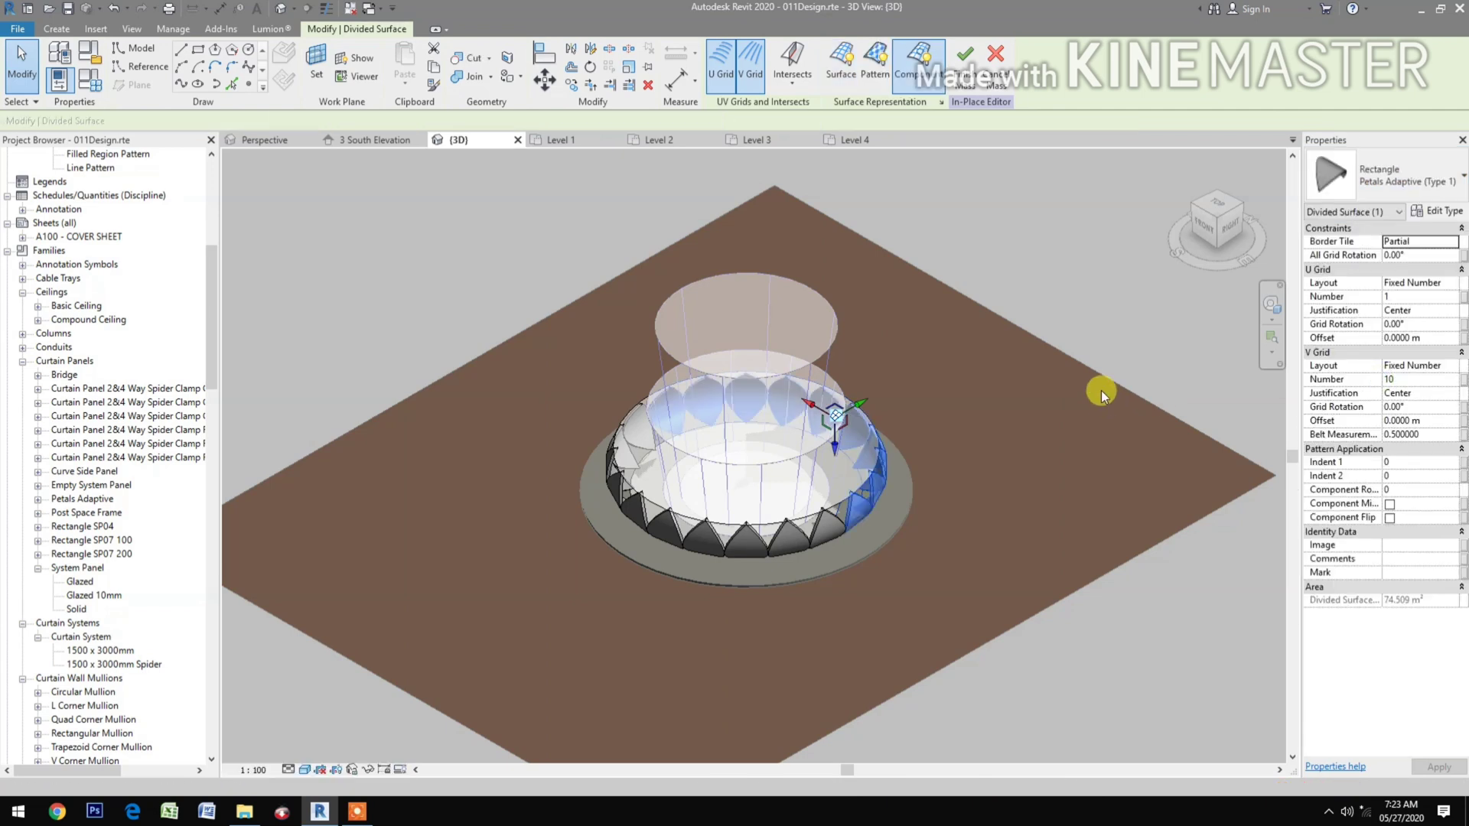
click(962, 59)
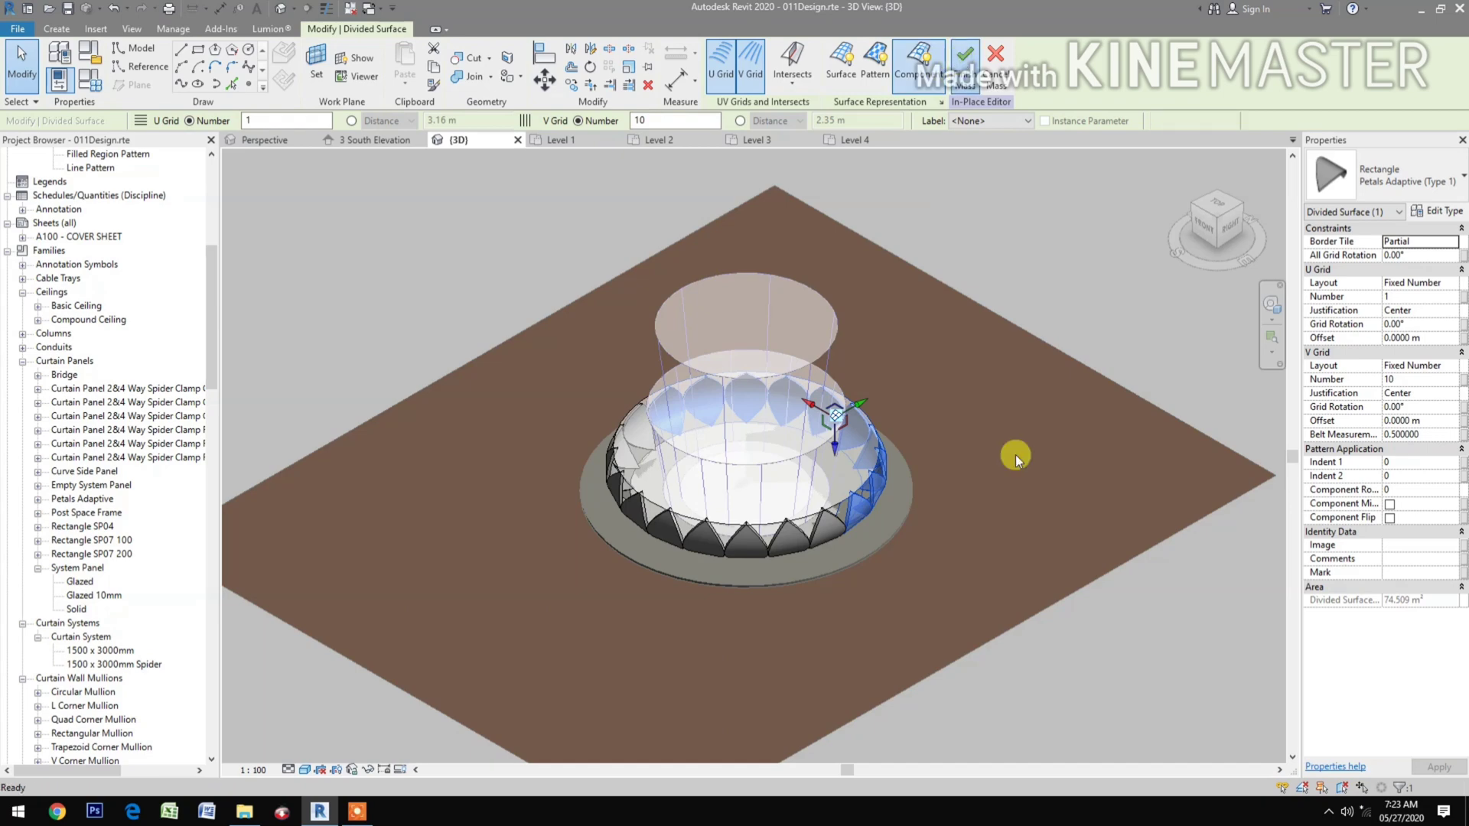
Edit the middle mass in place and apply the Petals Adaptive (Type 2) pattern to its front divided surface.
click(762, 466)
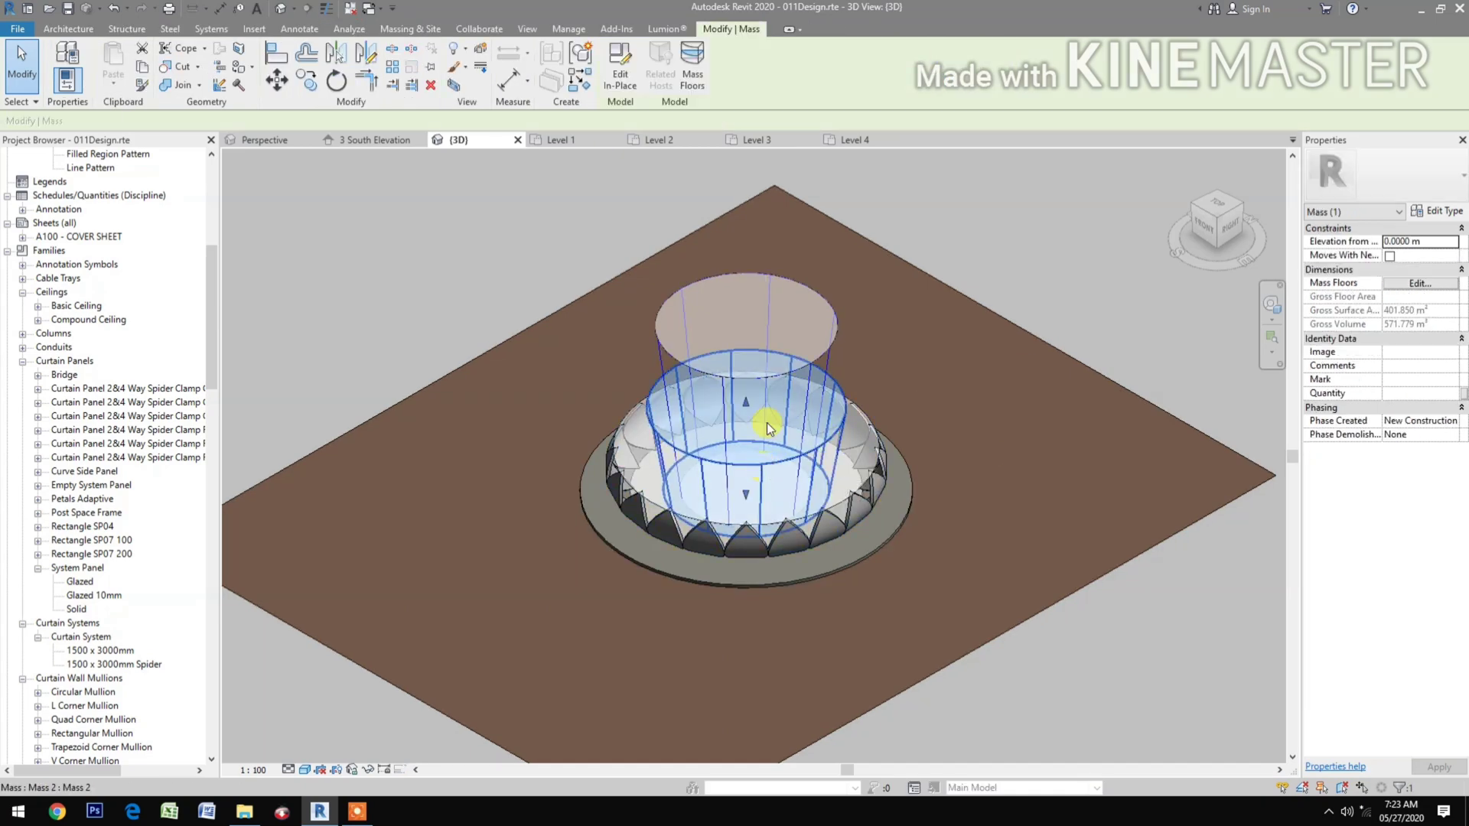
click(623, 80)
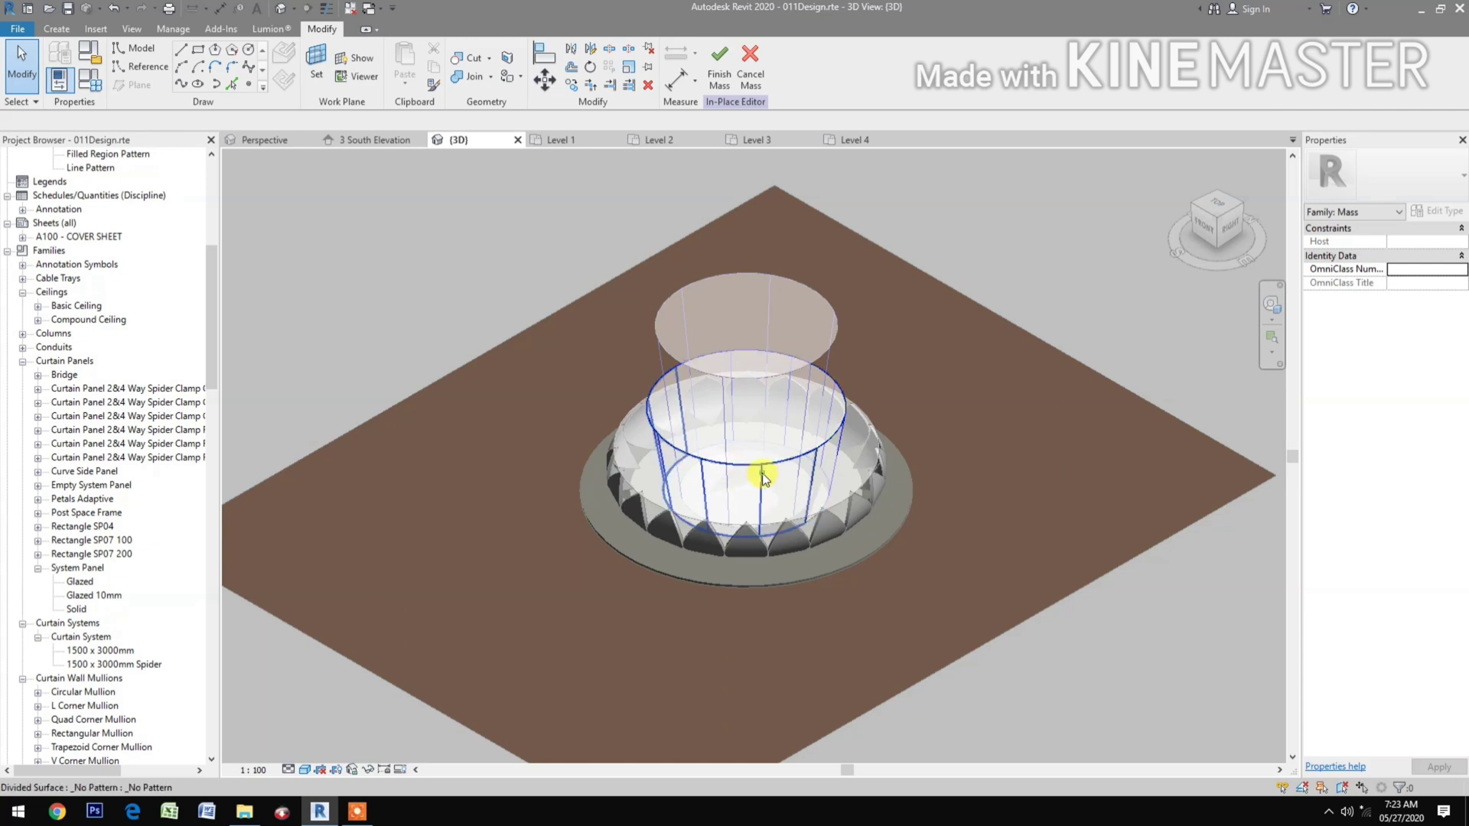
click(762, 476)
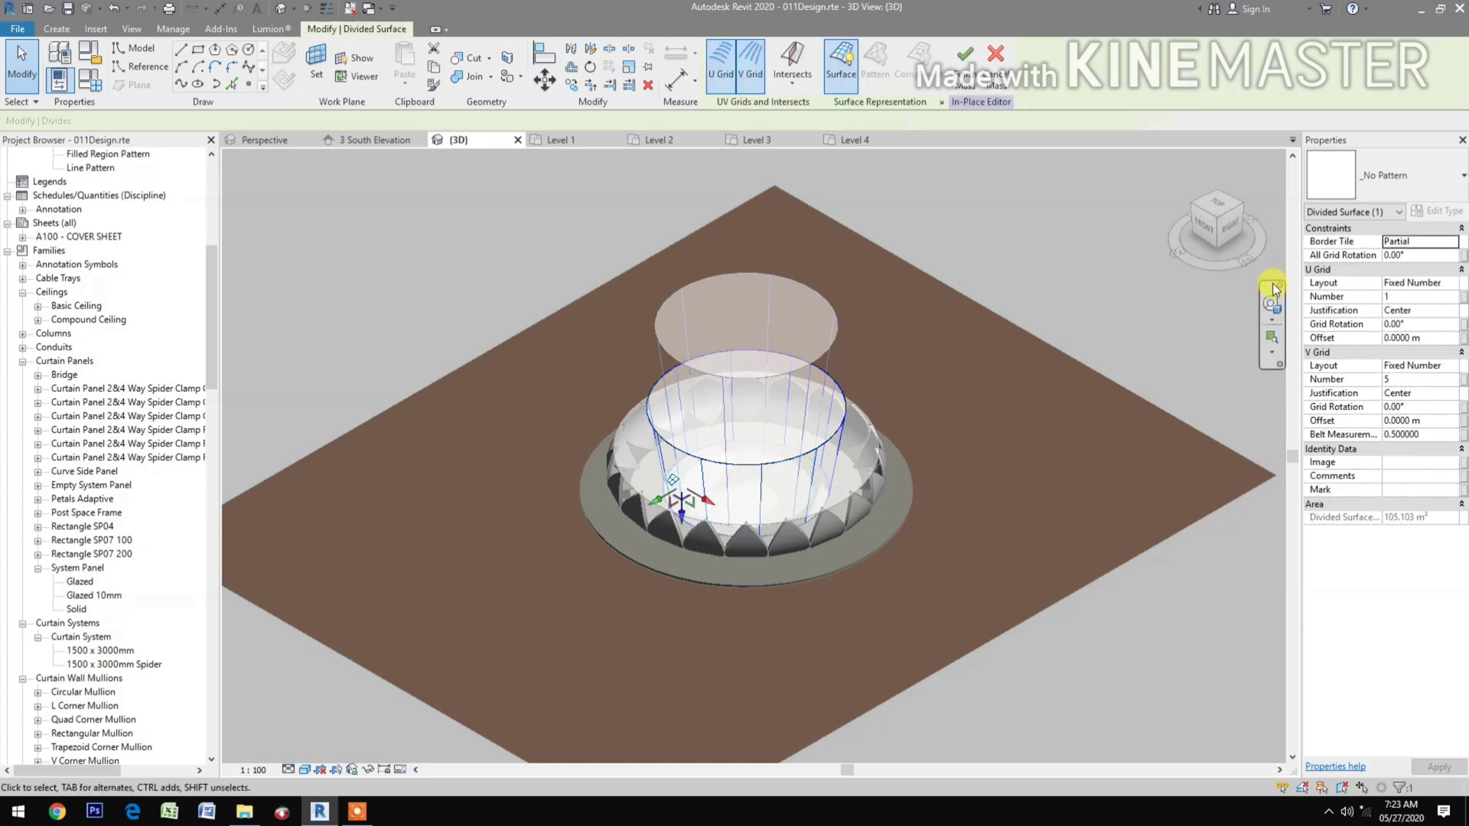
click(1414, 181)
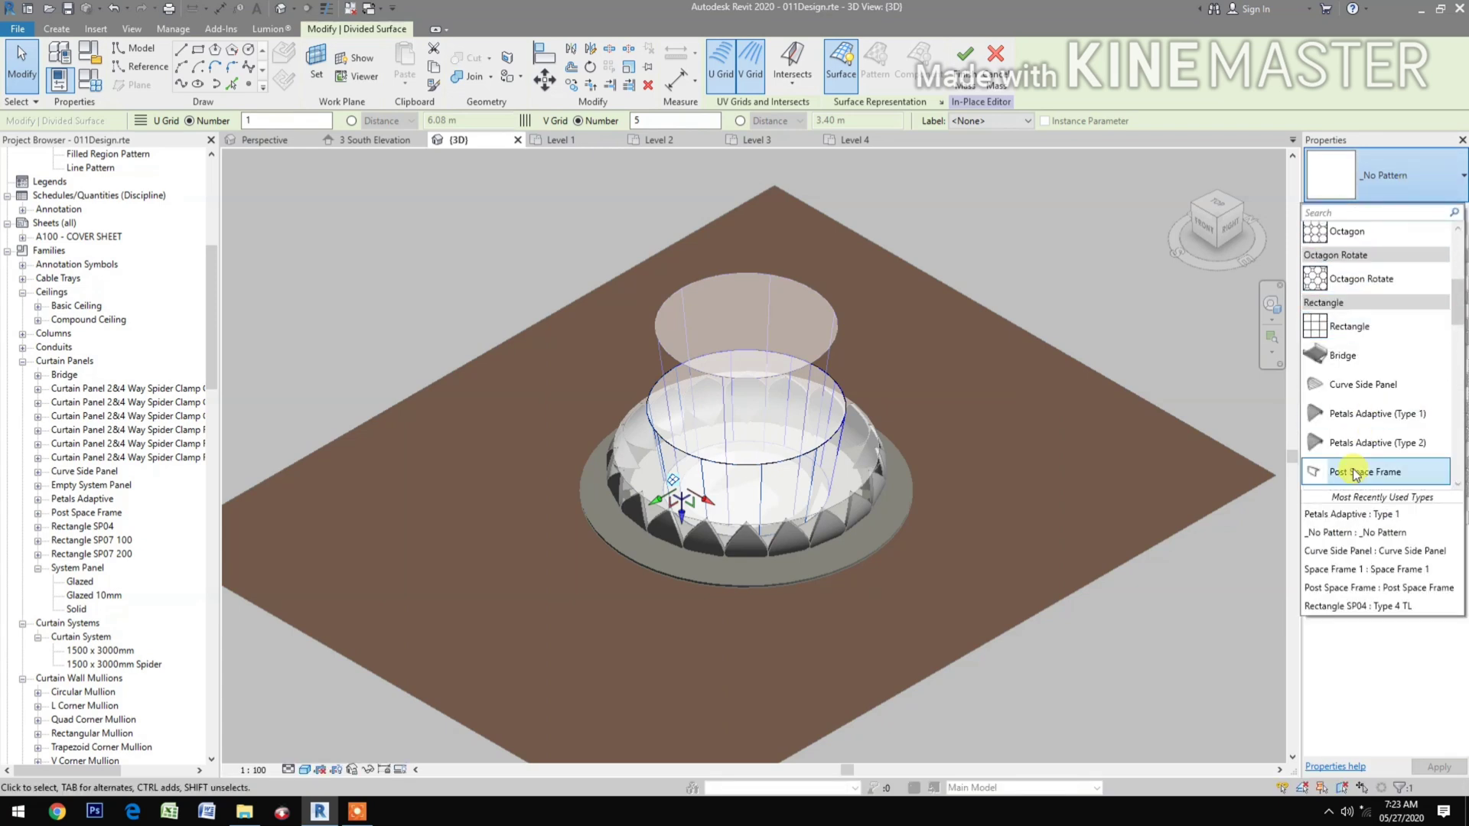
click(1362, 444)
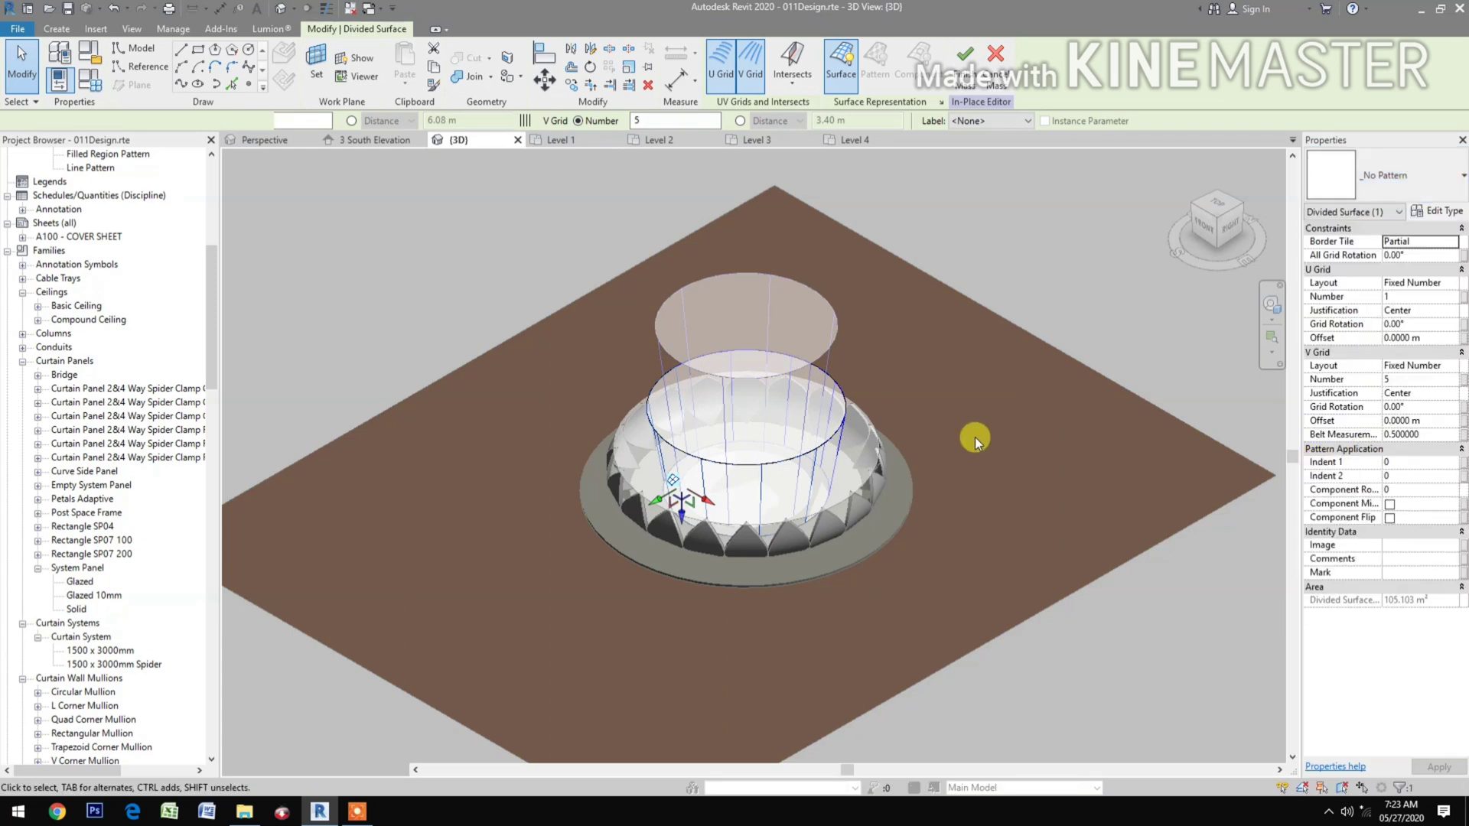
Apply the Petals Adaptive (Type 2) pattern to the rear divided surface of the middle mass.
click(833, 442)
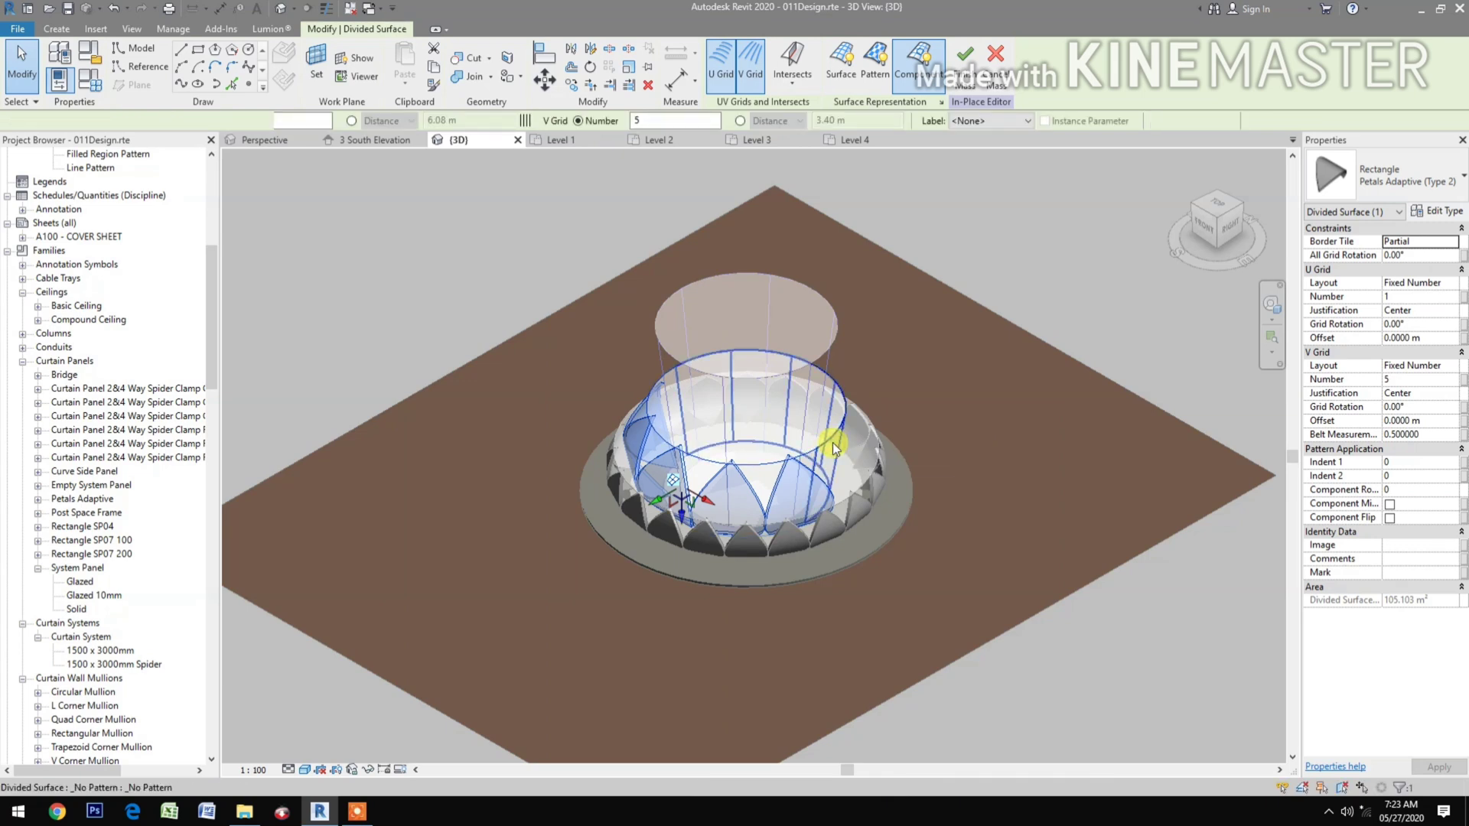
click(1416, 191)
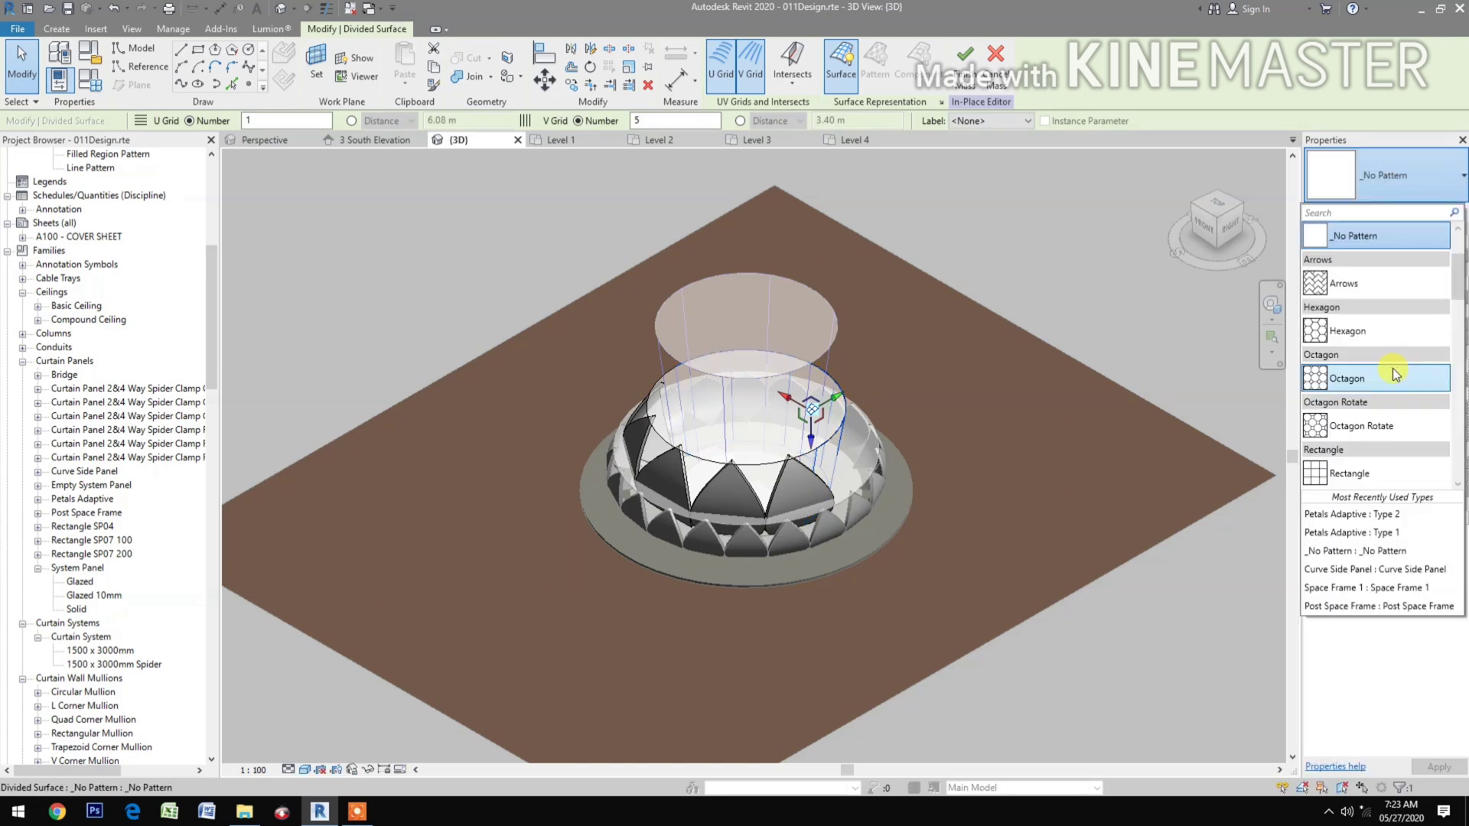
scroll(1386, 414, down, 3)
scroll(1401, 421, down, 4)
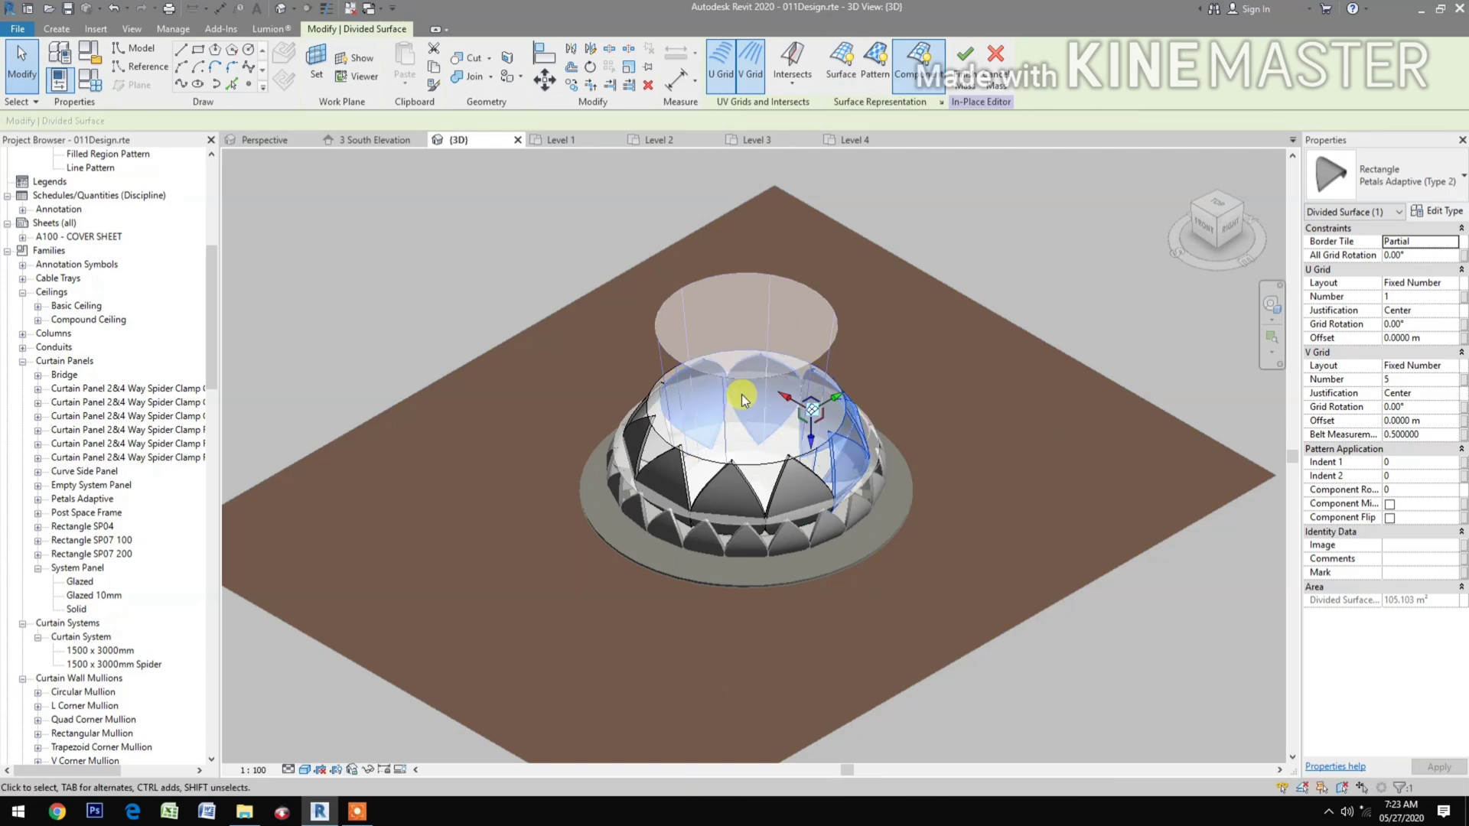
Finish the in-place edit of the middle mass and open the tall innermost mass for in-place editing.
click(963, 77)
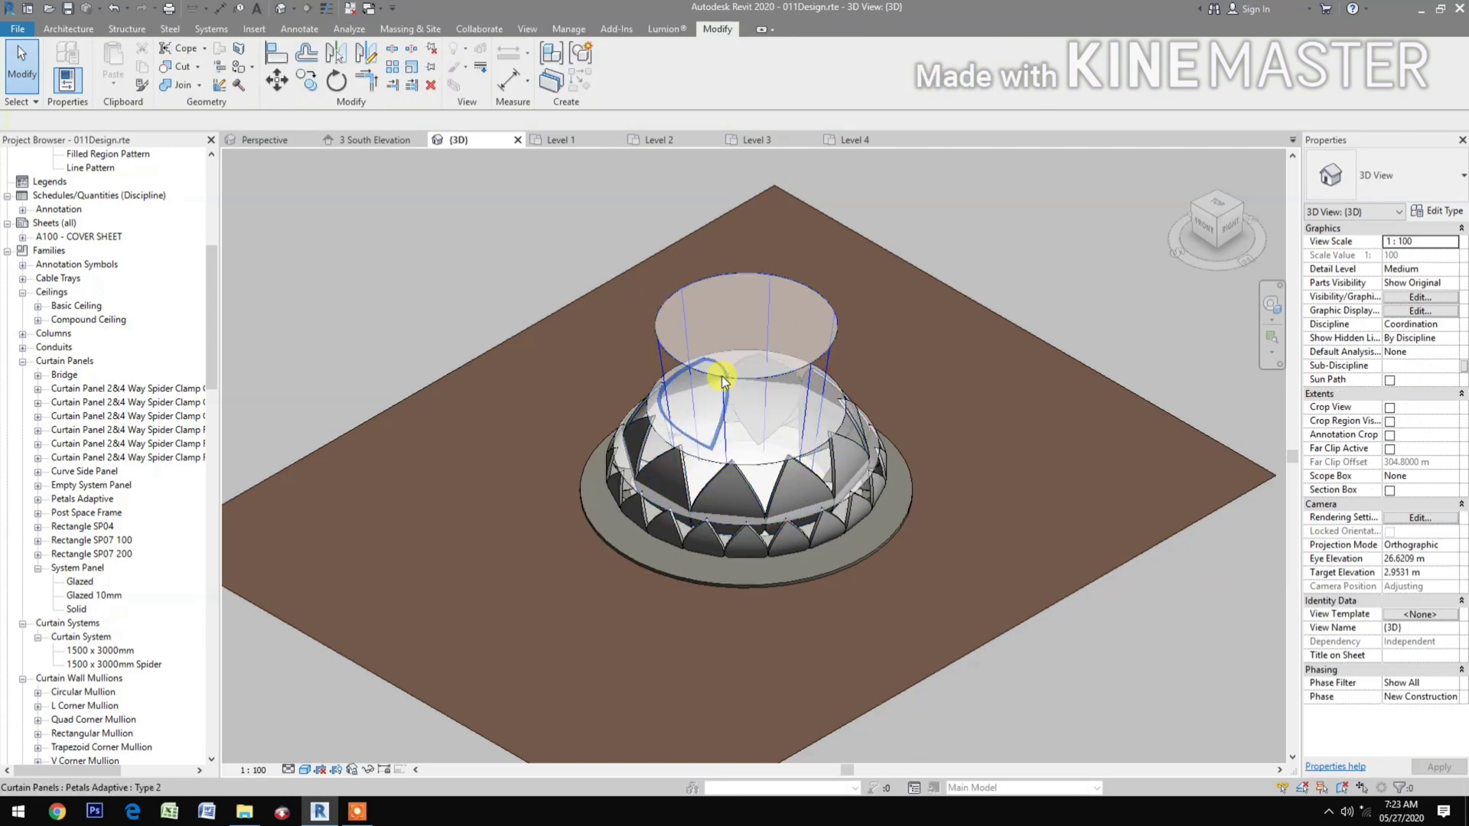
key(Tab)
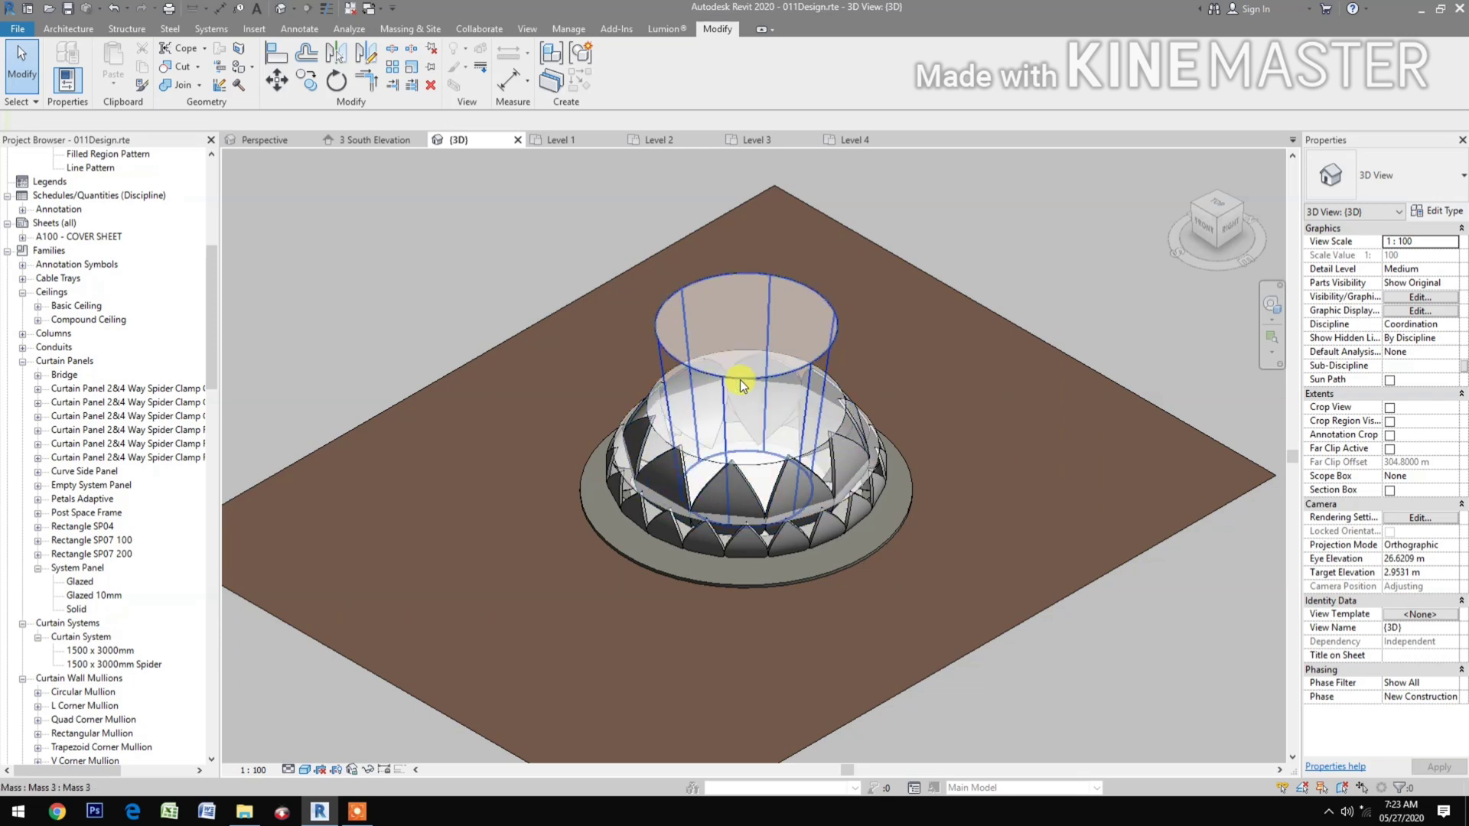
click(741, 382)
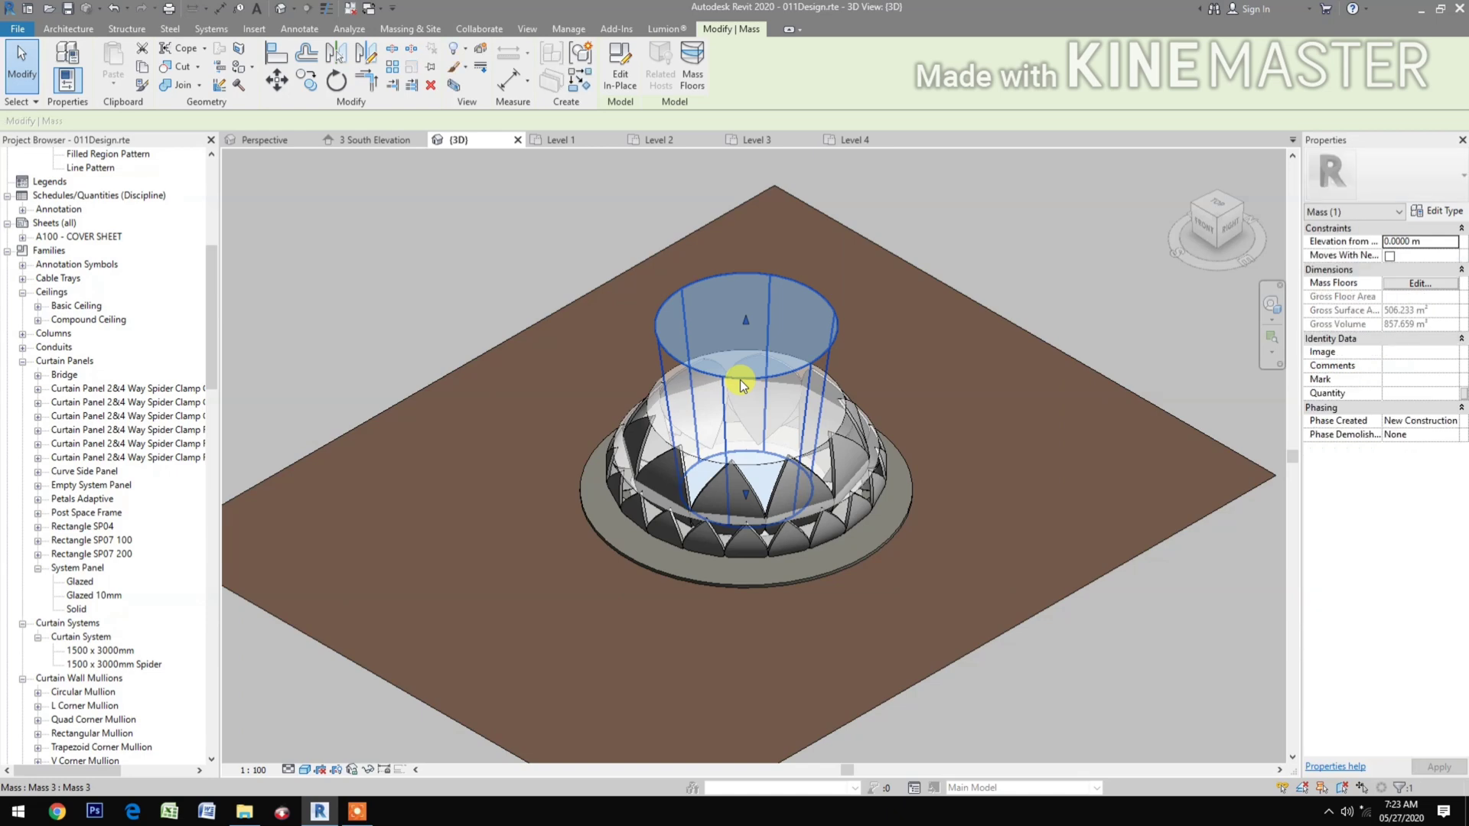
click(622, 79)
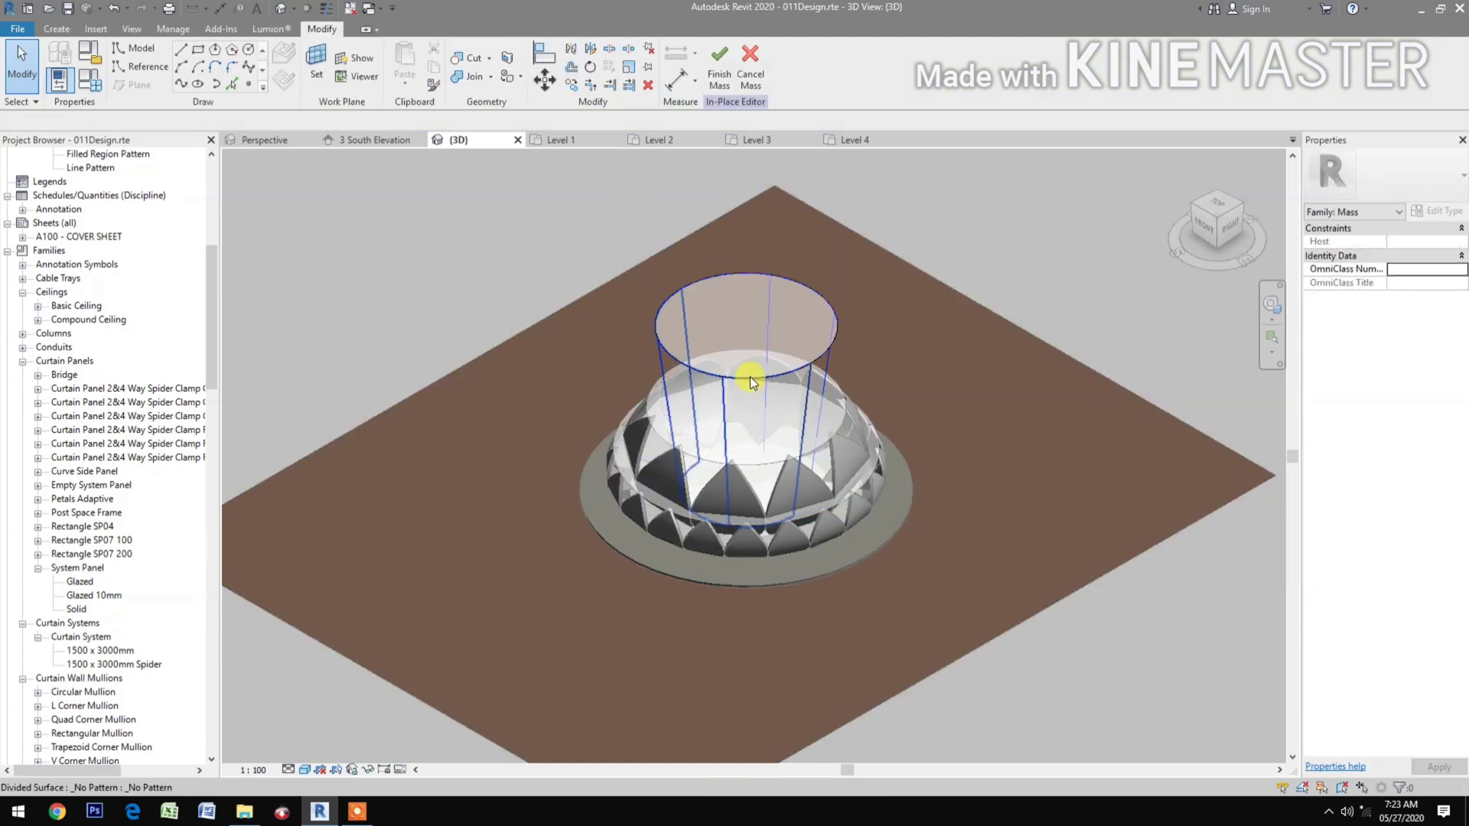
Apply the Petals Adaptive (Type 1) pattern to the front divided surface of the tall innermost mass.
click(751, 382)
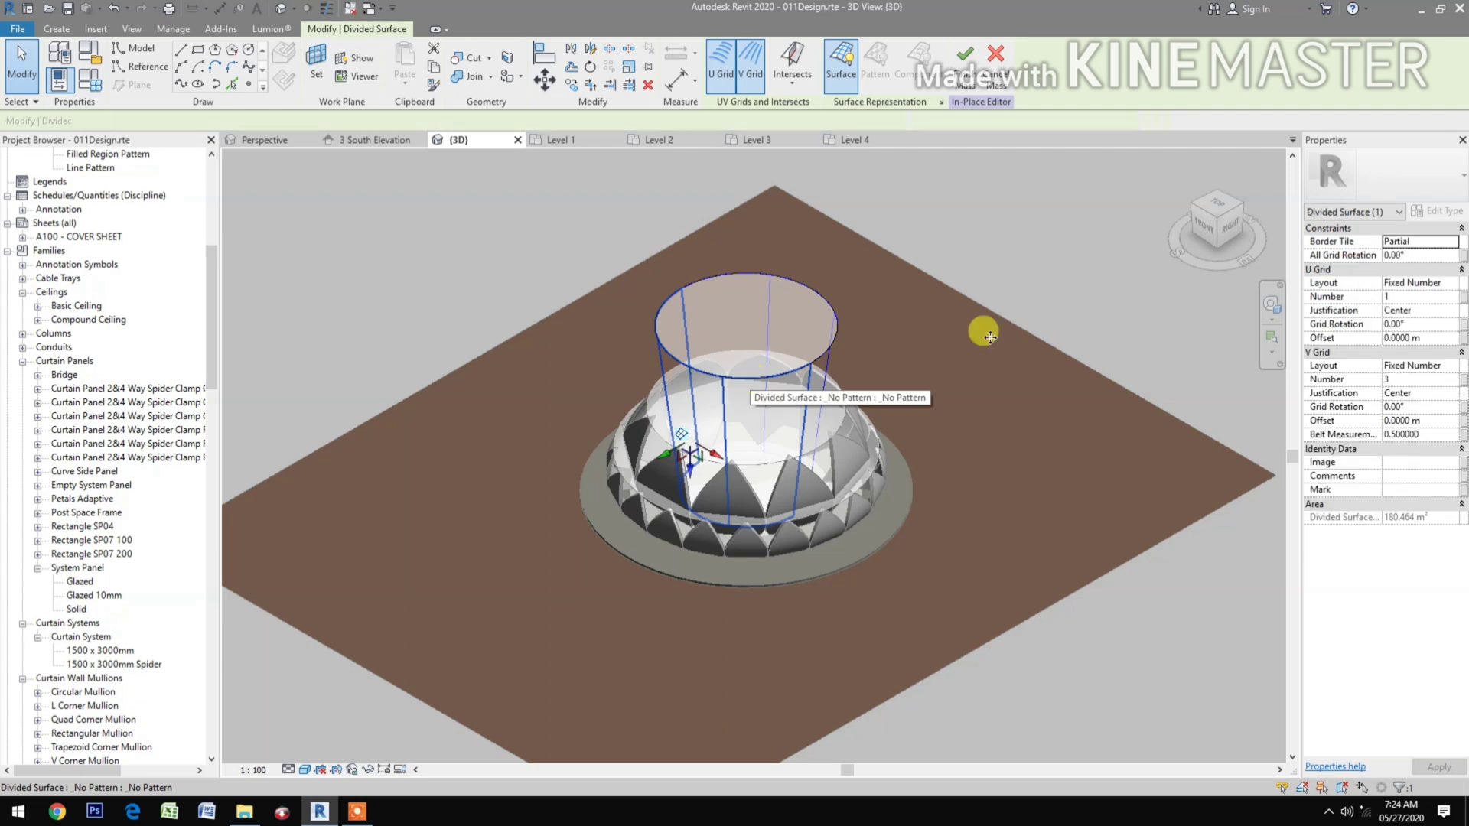
click(1385, 176)
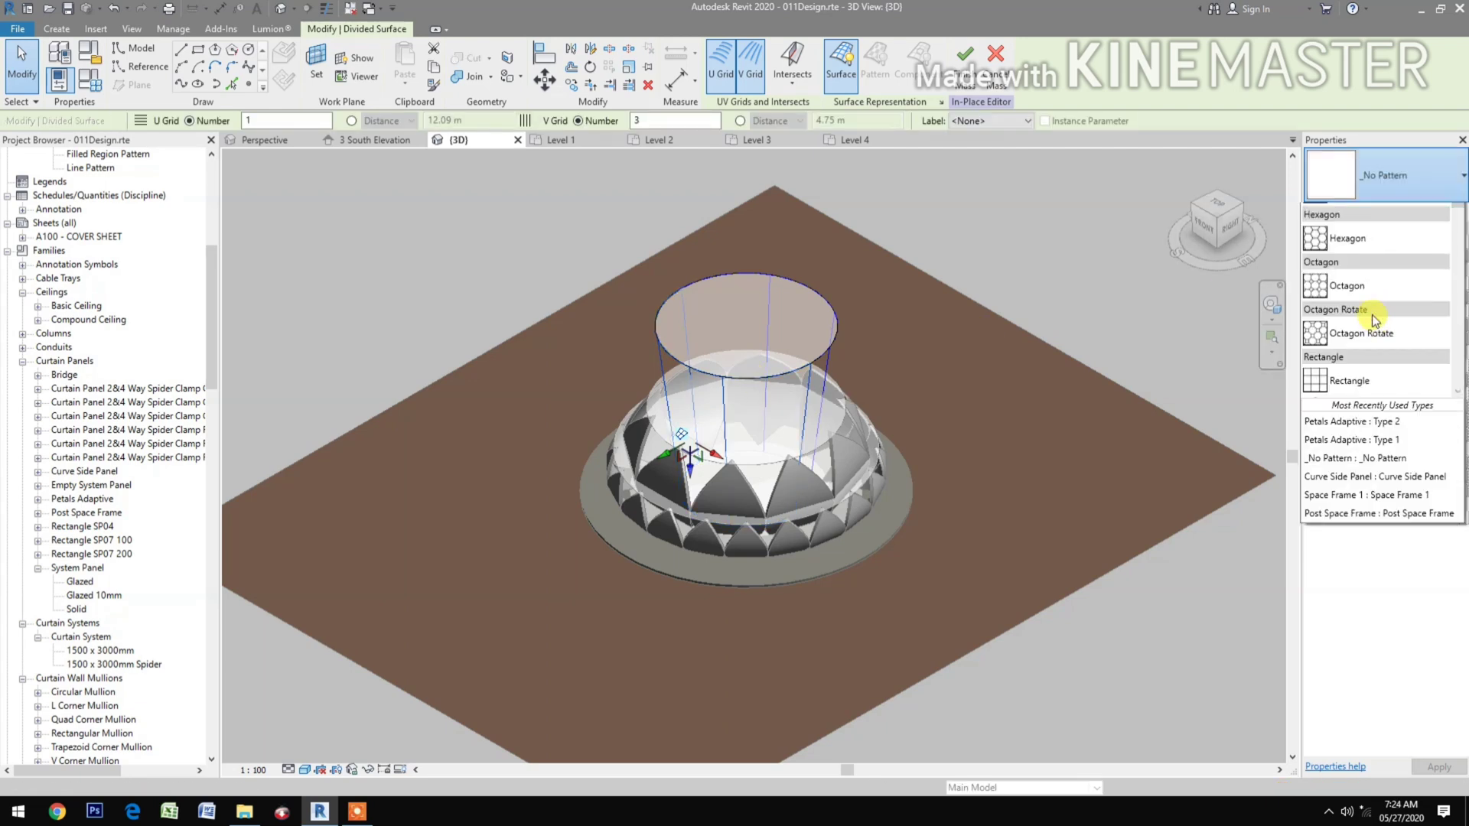
scroll(1346, 352, down, 4)
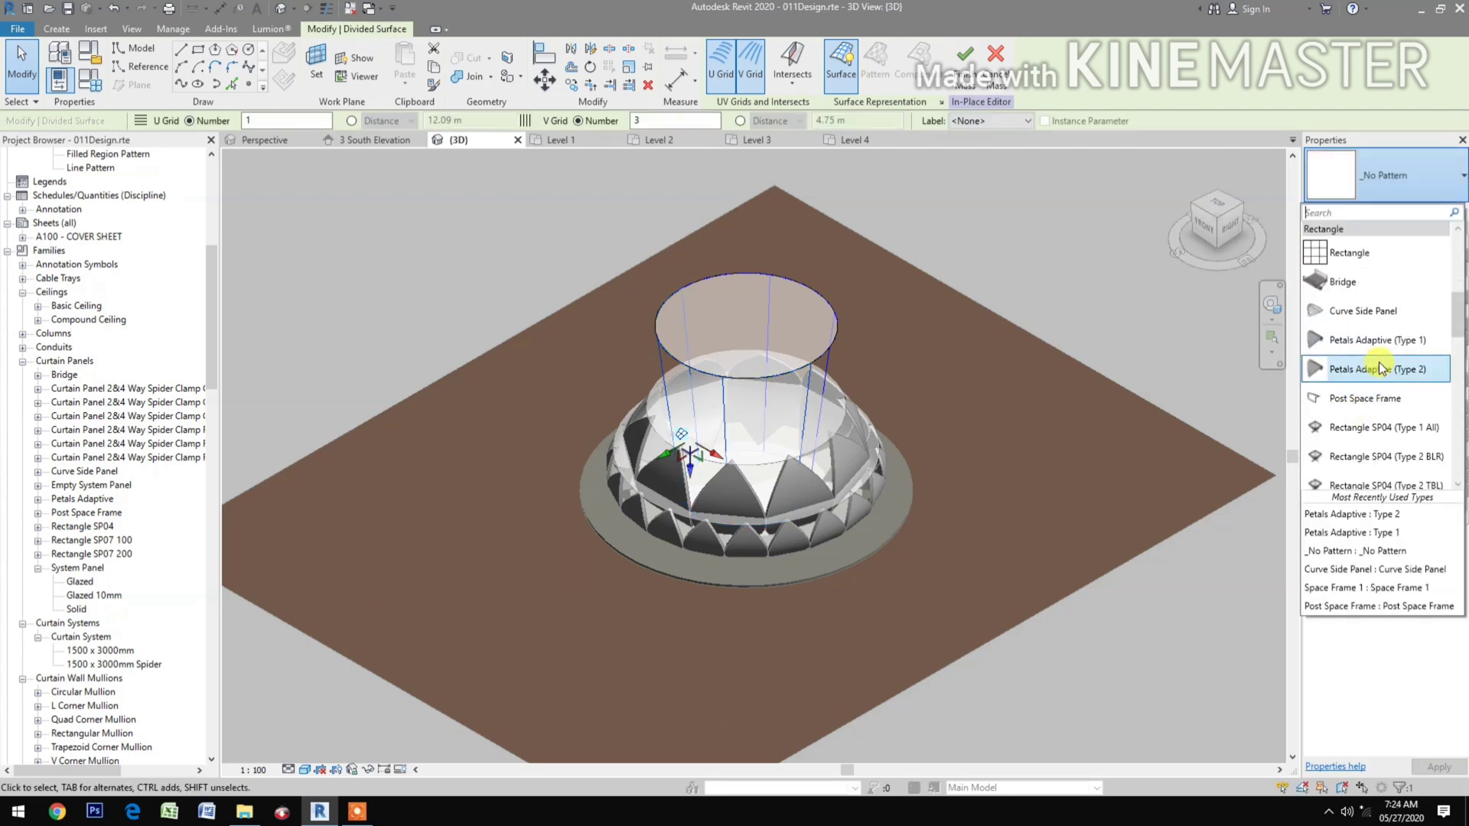
click(1377, 340)
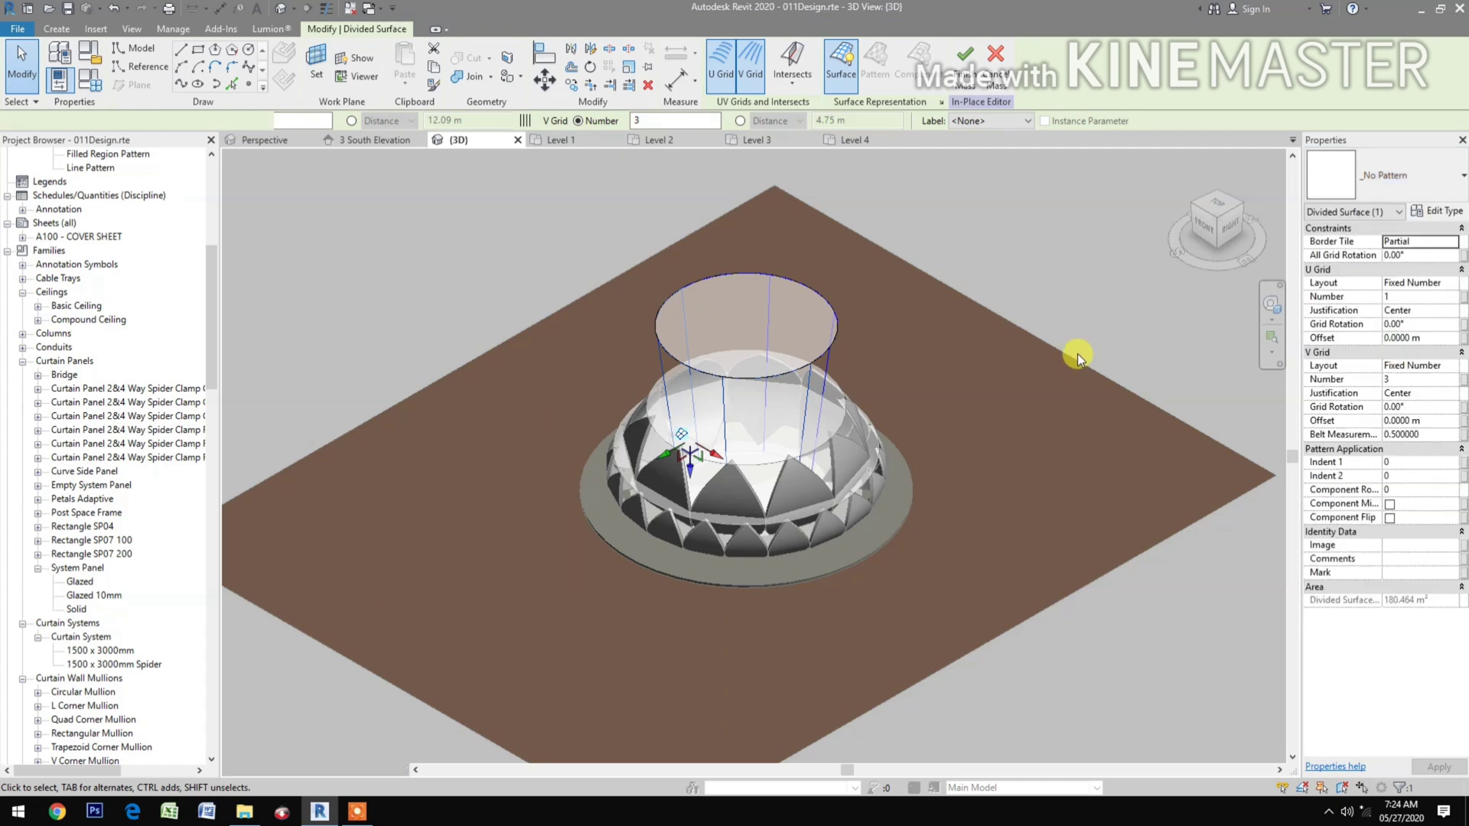
Apply the Petals Adaptive panel pattern to the rear divided surface of the tall innermost mass.
click(828, 344)
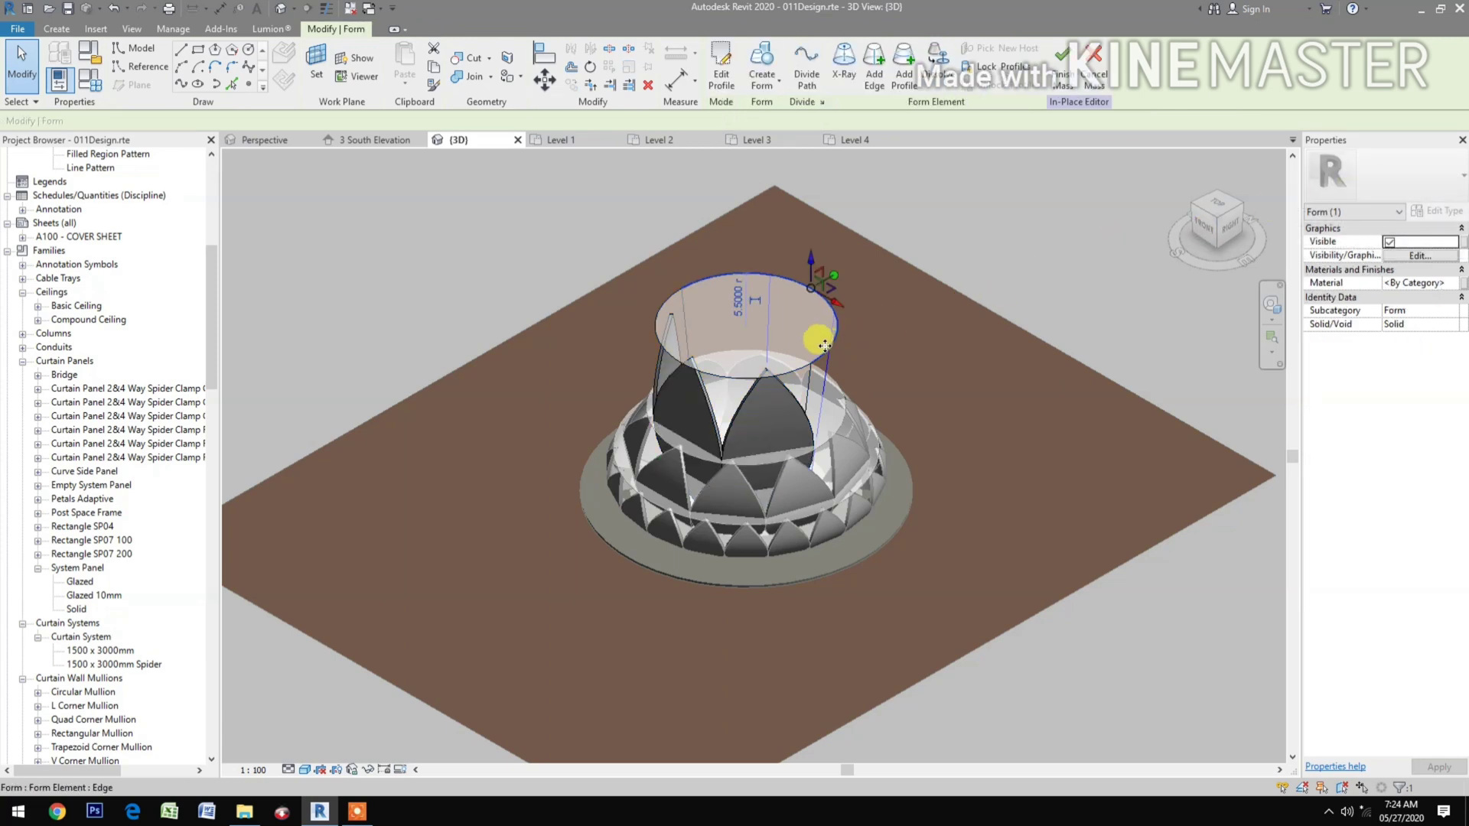
key(Tab)
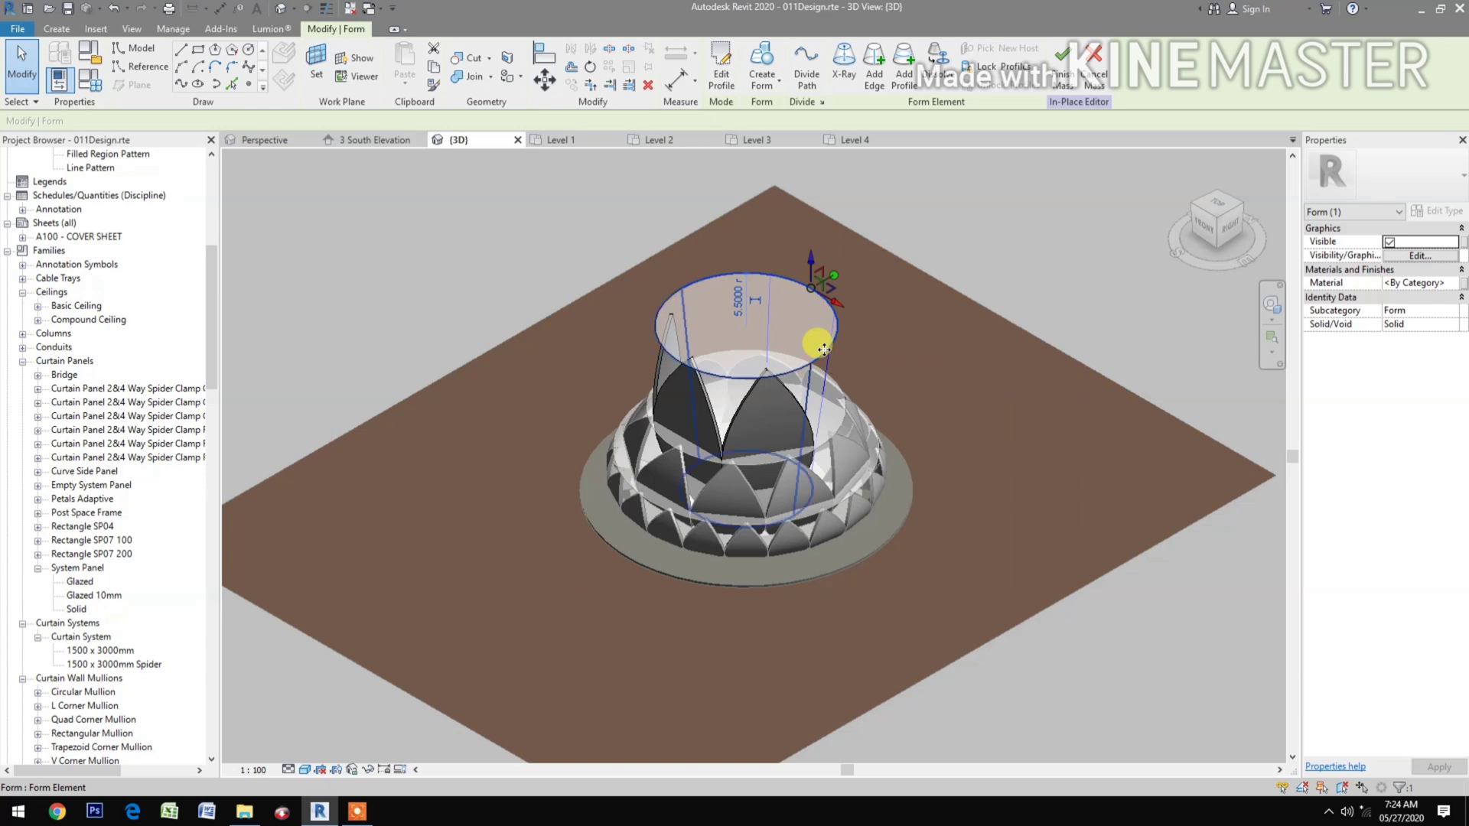
key(Tab)
click(825, 350)
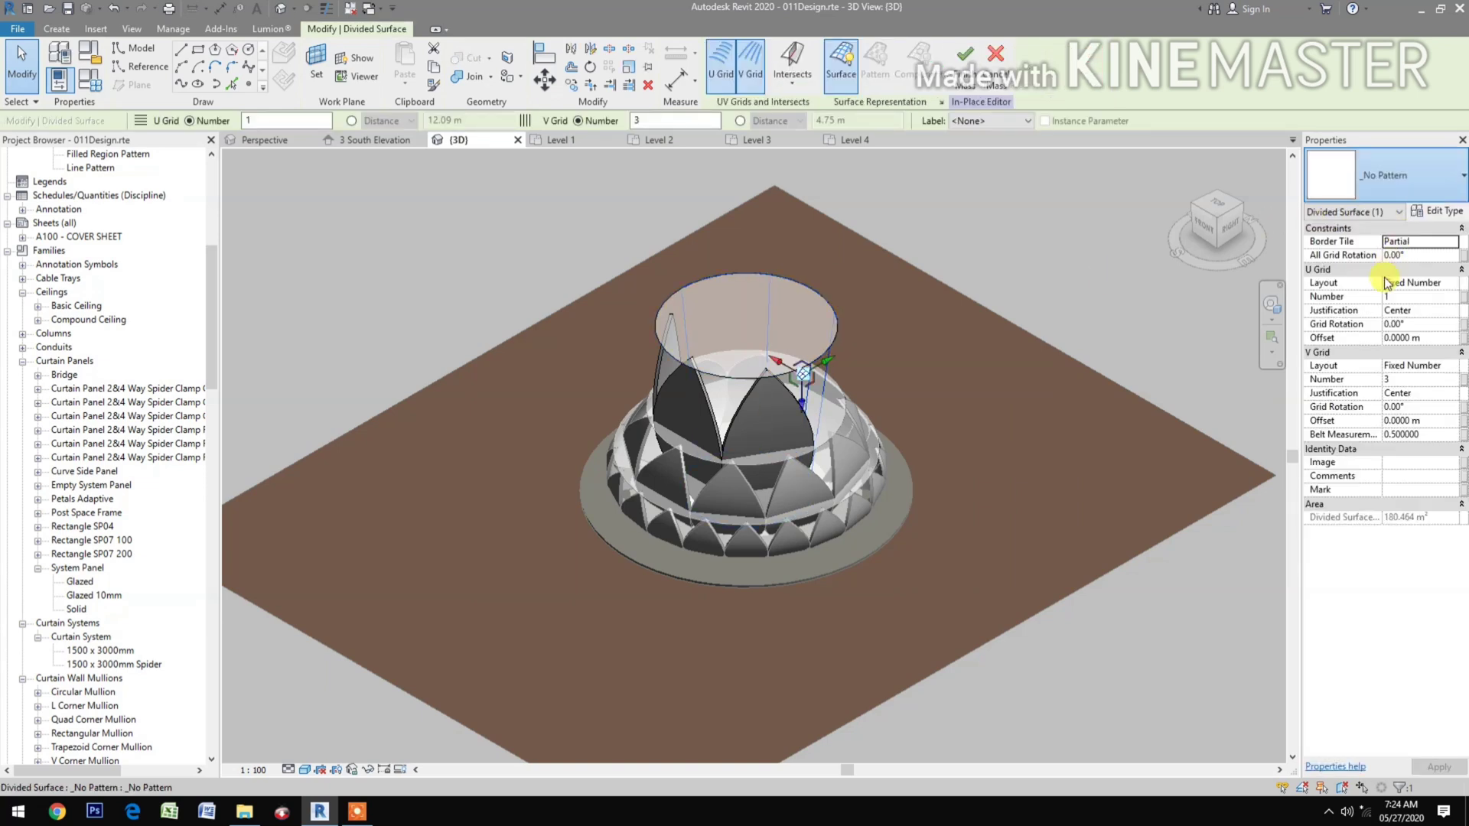
click(1408, 176)
scroll(1391, 428, down, 3)
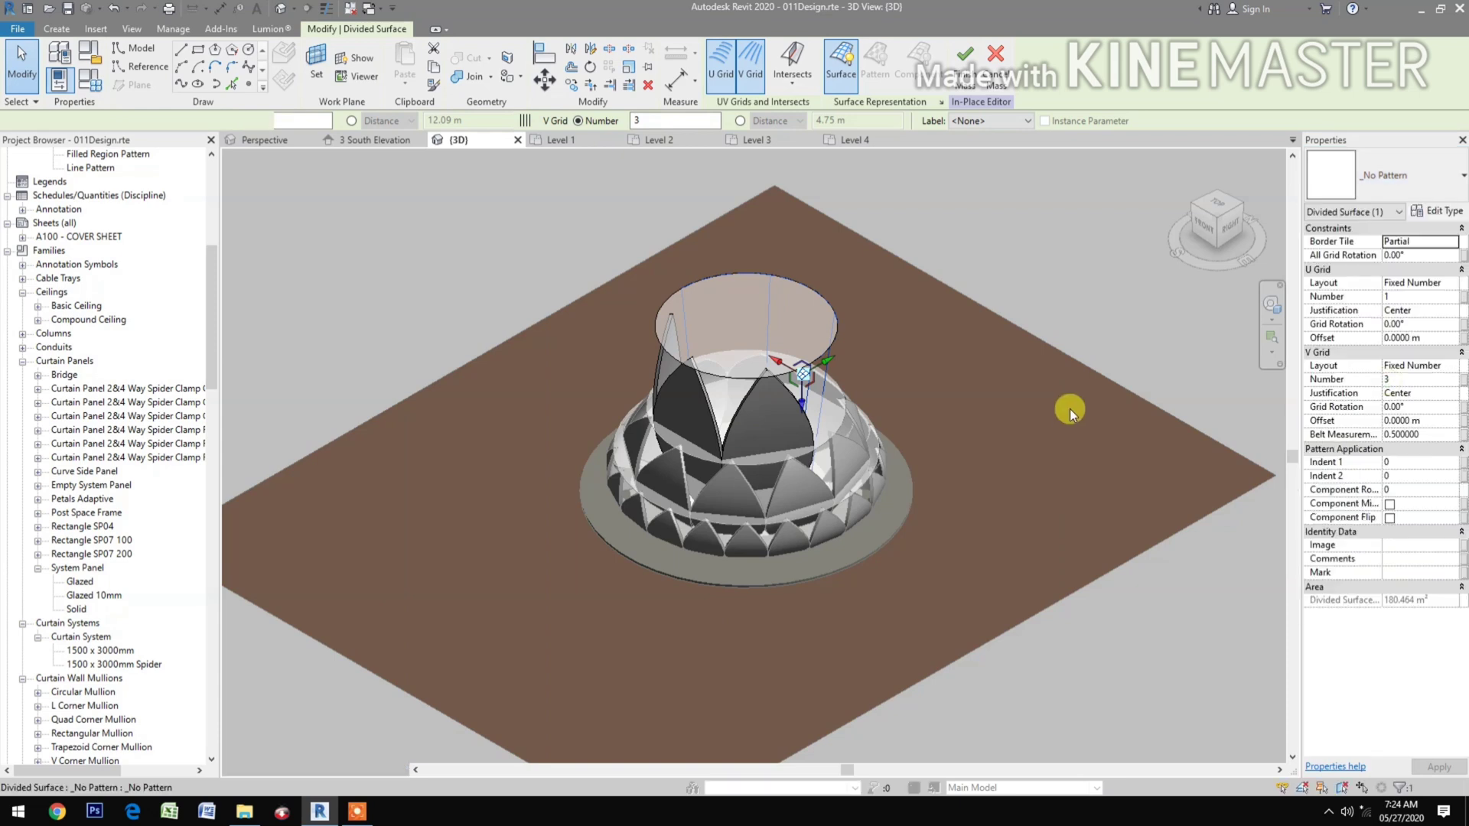
click(1076, 297)
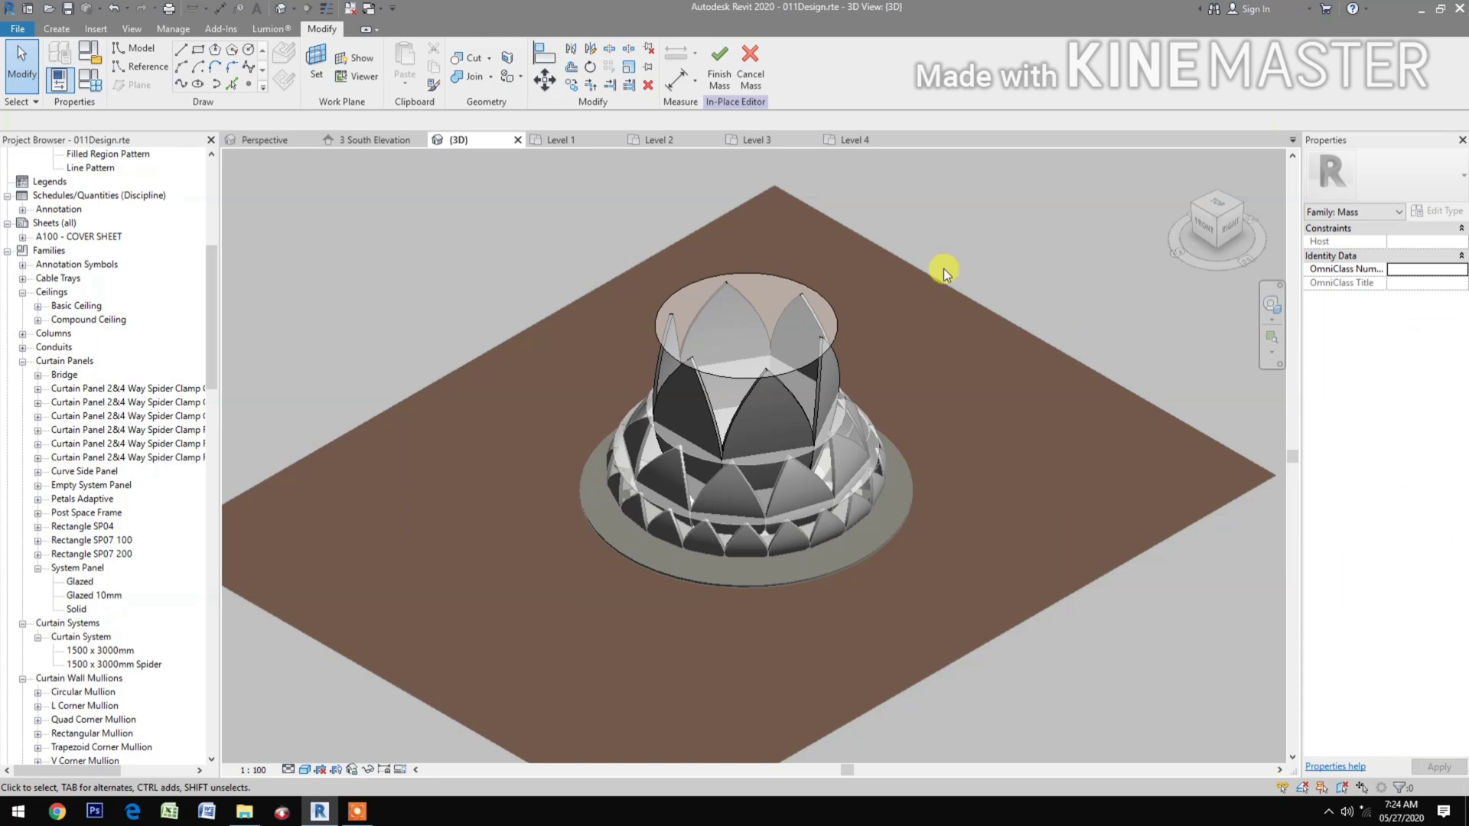
Finish the innermost mass edit from the Perspective view and set mass display to Show Mass by View Settings.
click(264, 140)
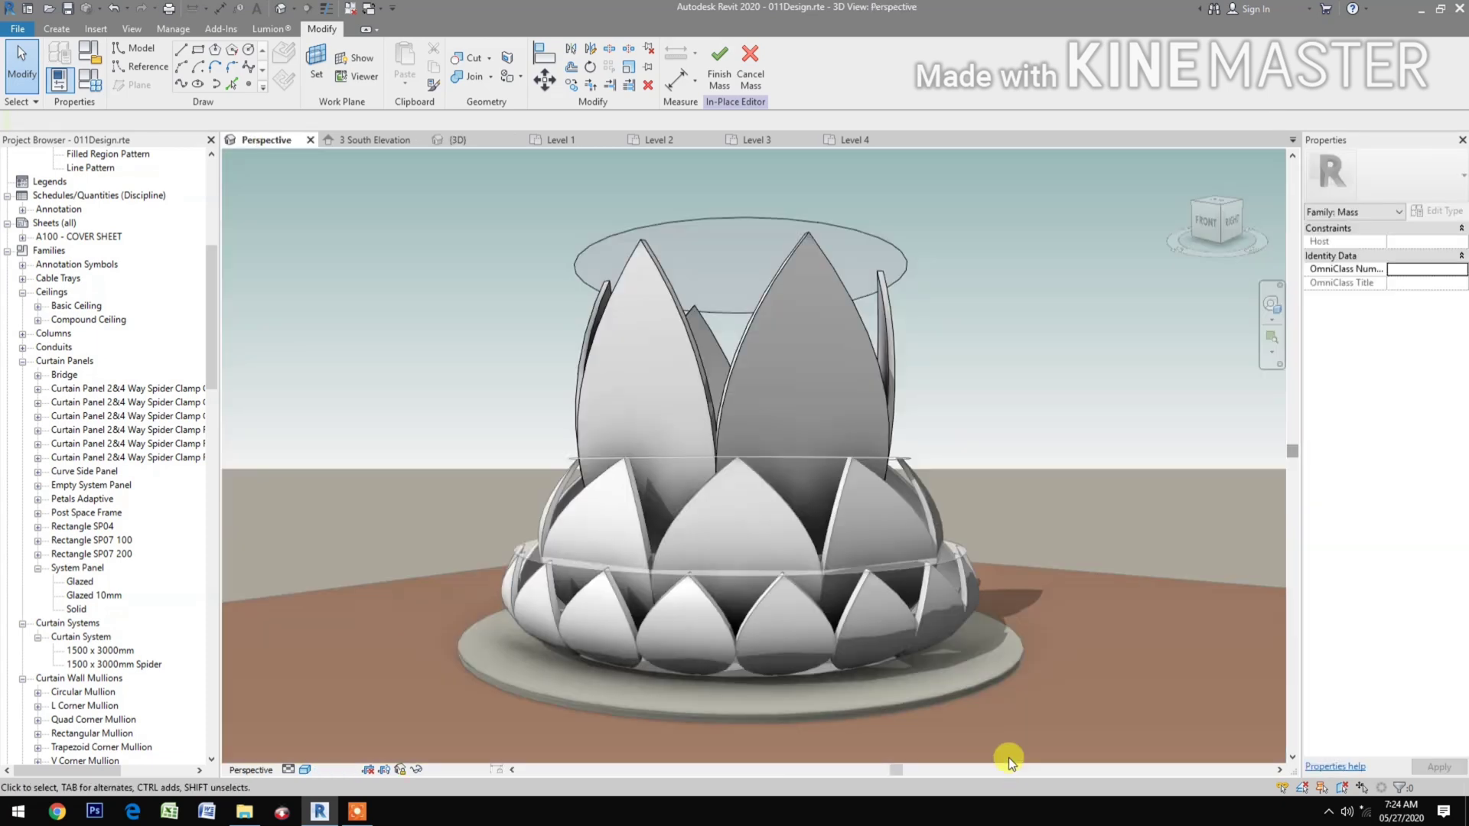
click(722, 73)
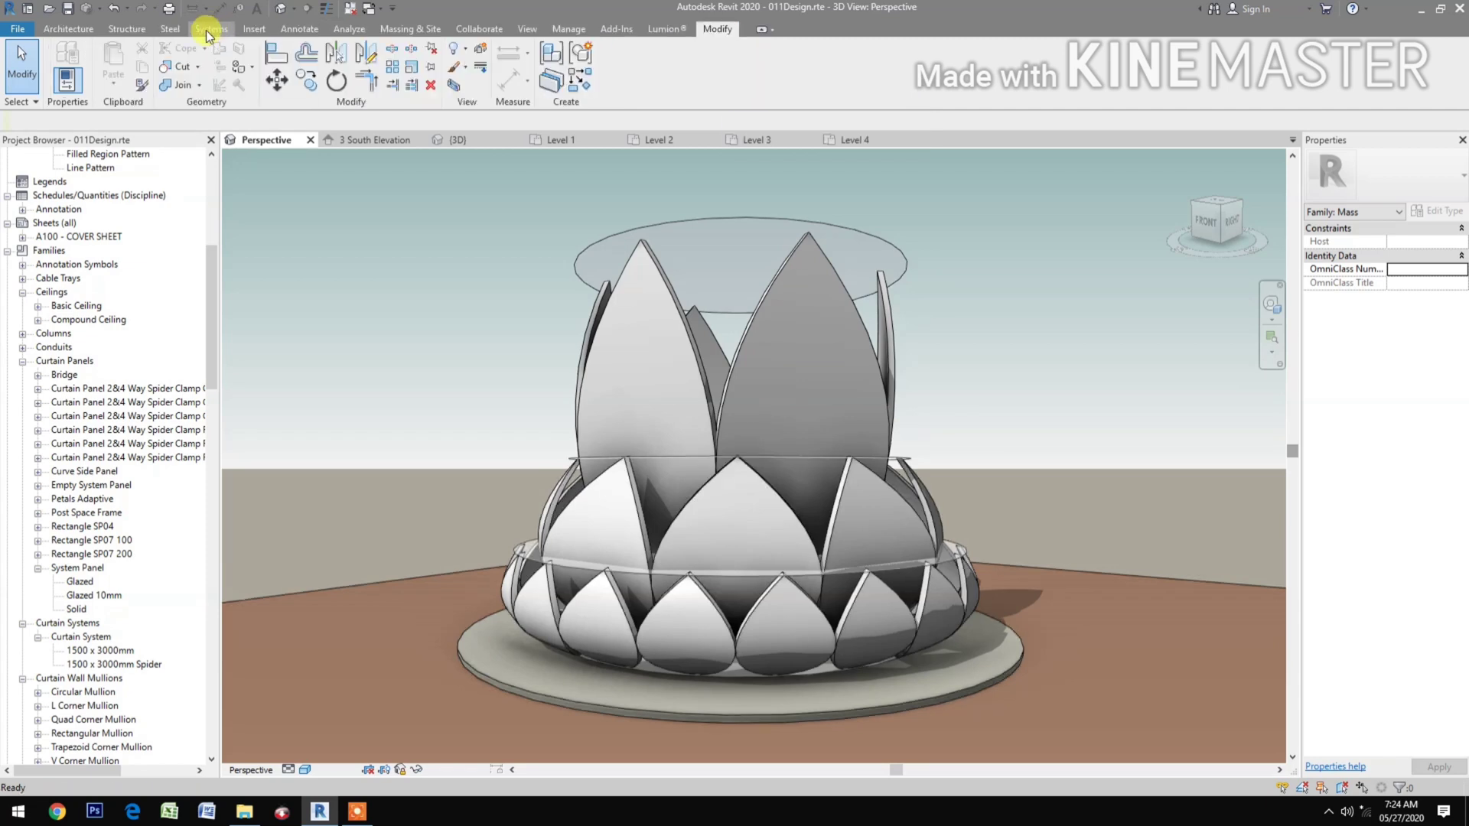
click(406, 29)
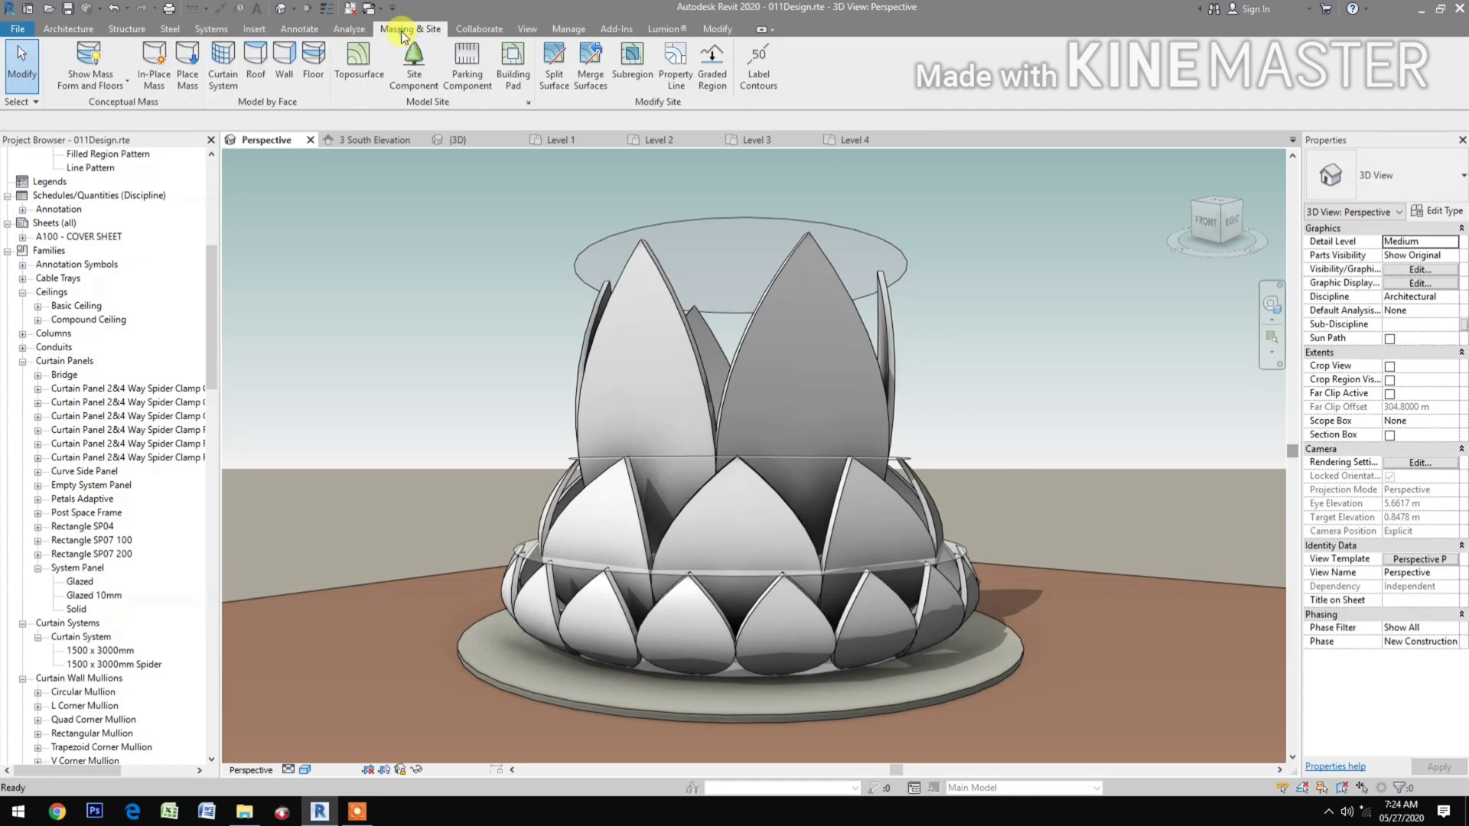
click(77, 62)
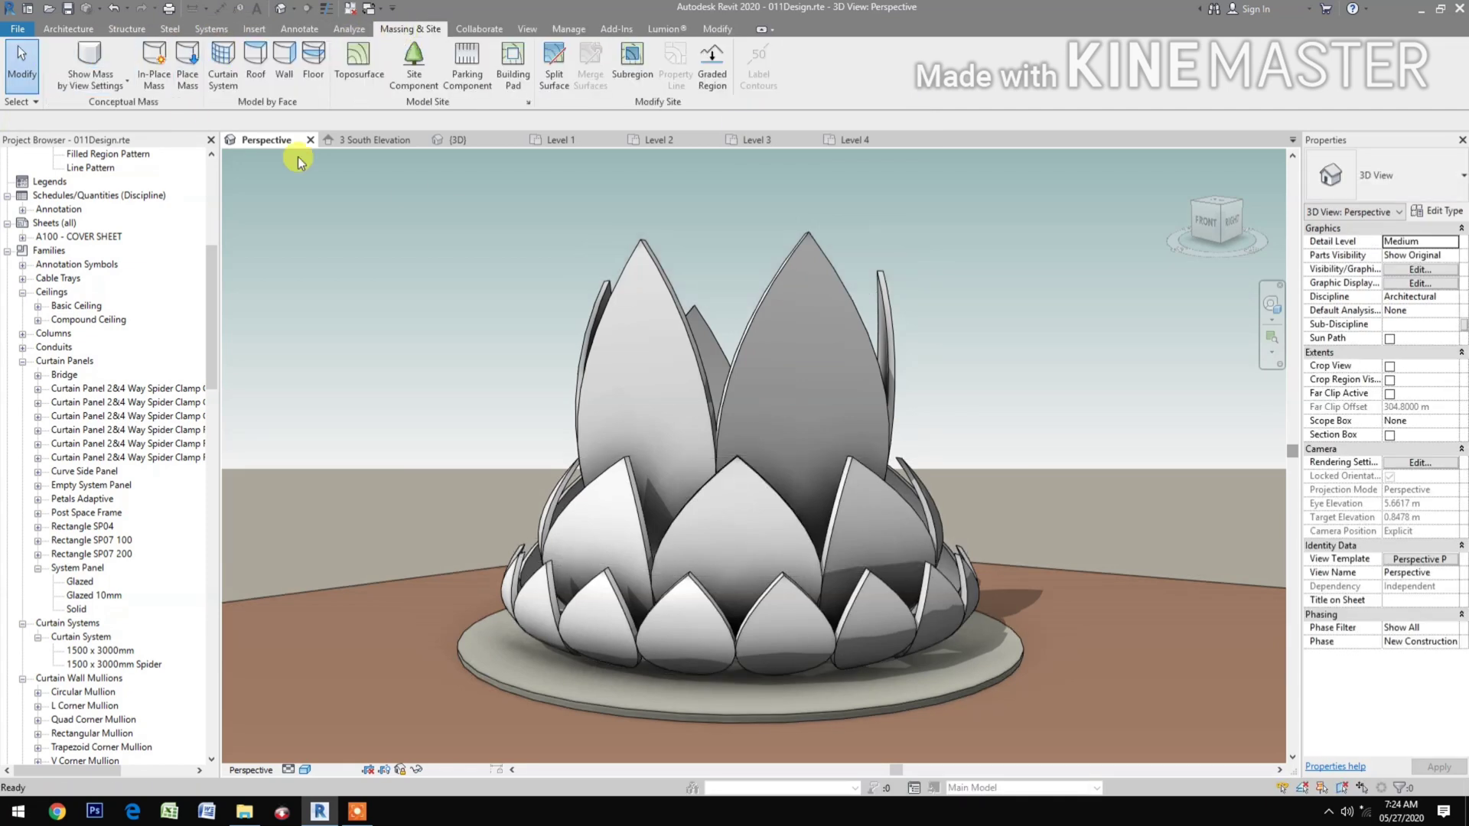